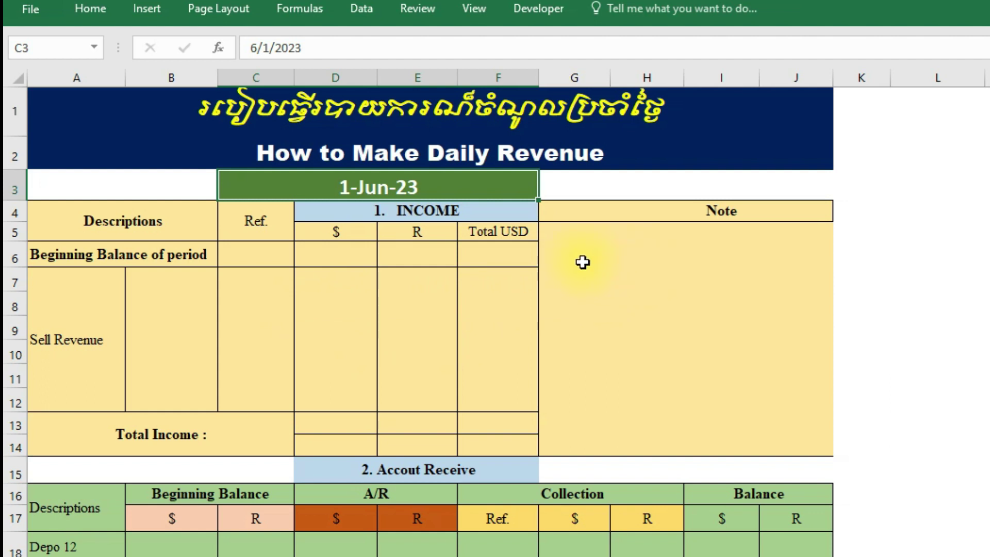
Step: Point out the Khmer title, Descriptions header, Beginning Balance row, 1-Jun-23 date and Sell Revenue label
left_click(239, 110)
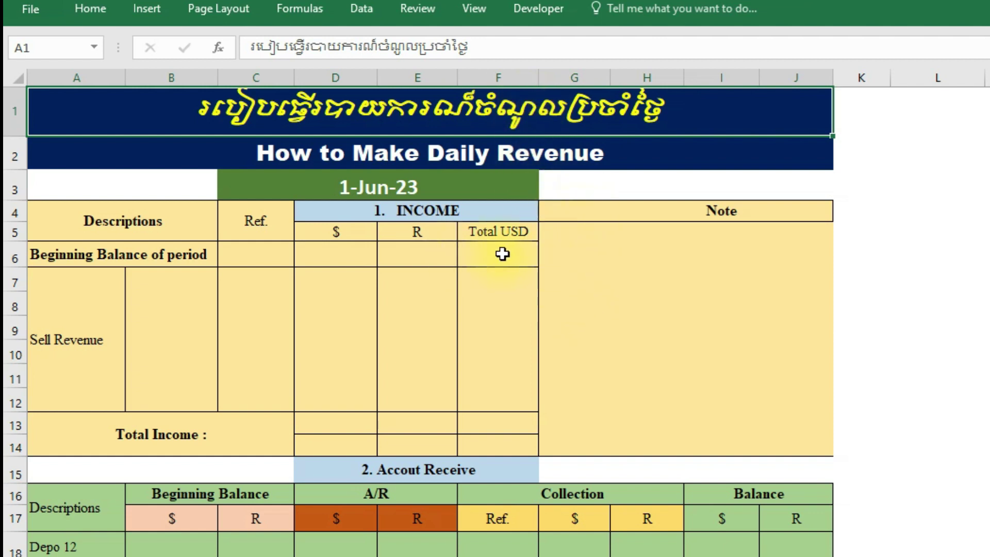
scroll(634, 240, "down", 1)
scroll(635, 240, "up", 1)
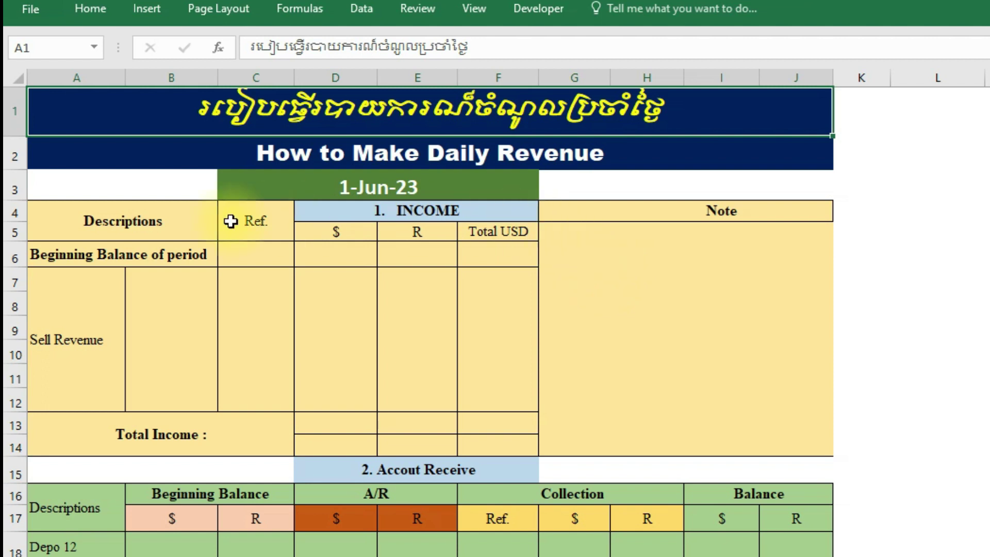
left_click(128, 230)
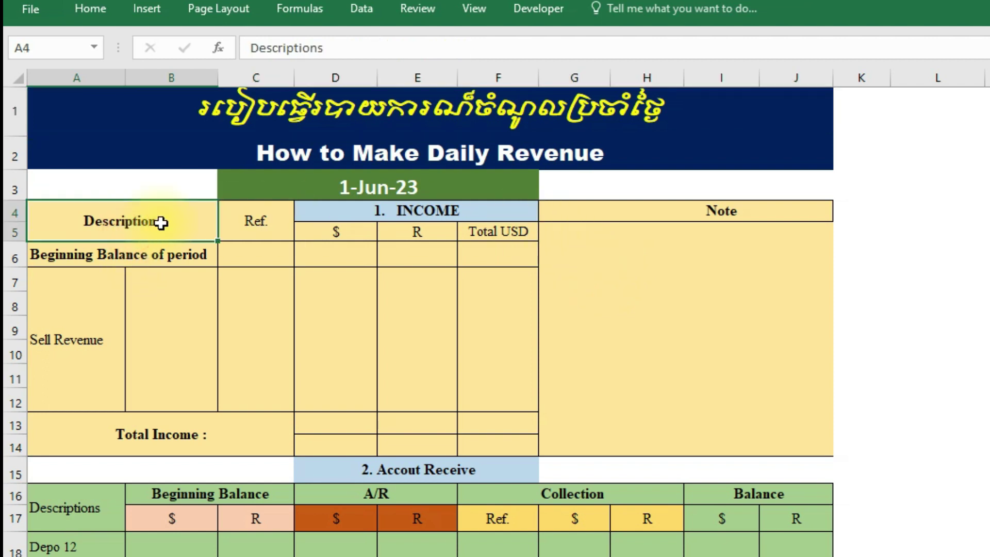
scroll(162, 222, "down", 1)
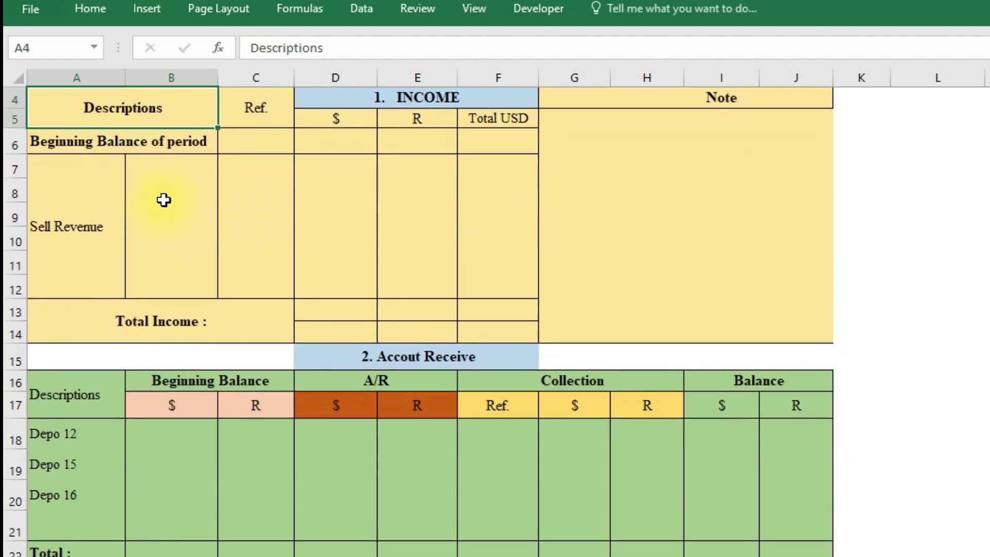
scroll(163, 204, "up", 1)
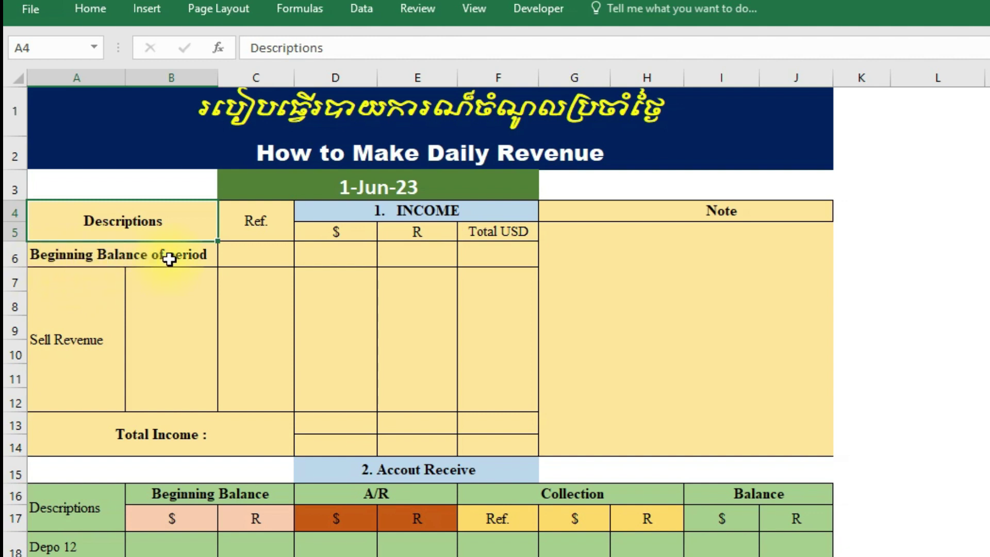
left_click(86, 256)
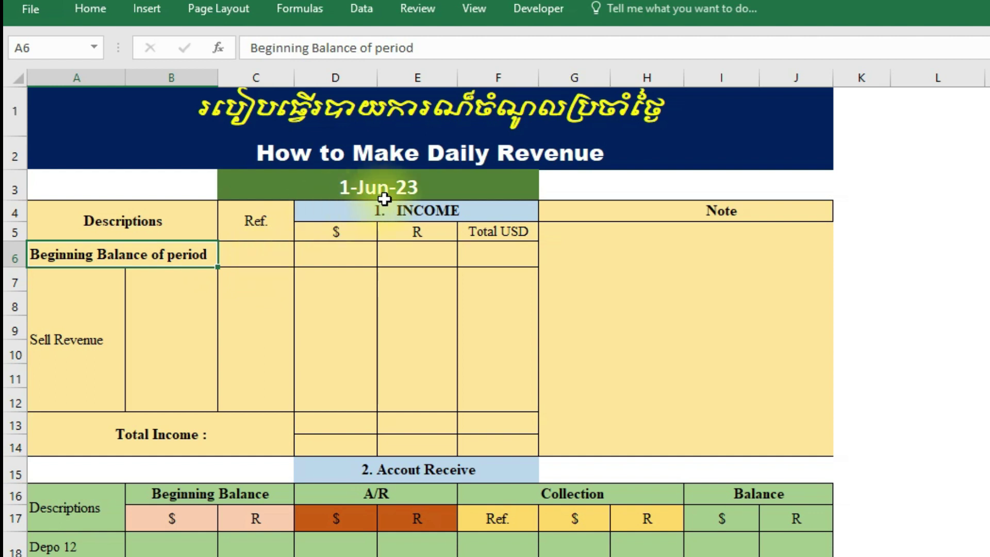
left_click(376, 187)
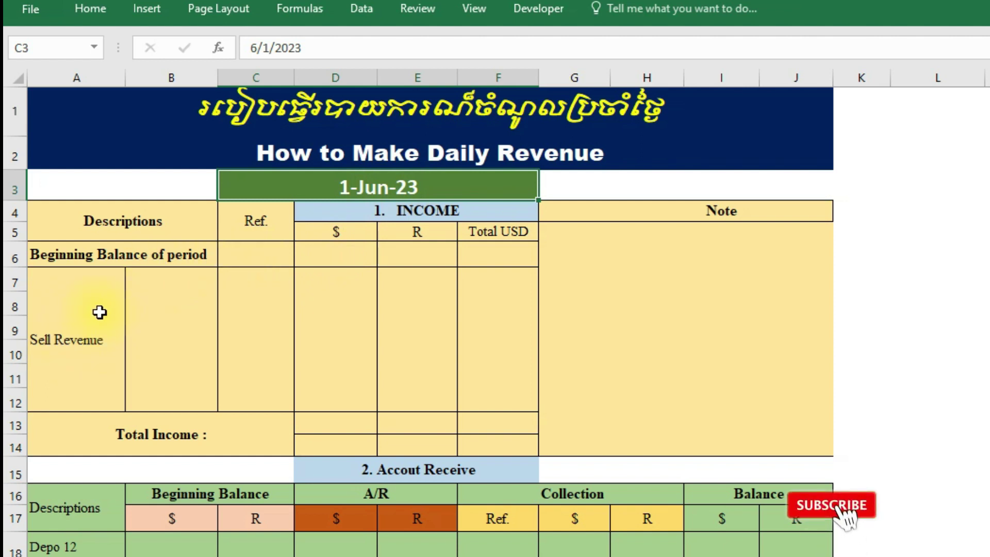
left_click(78, 322)
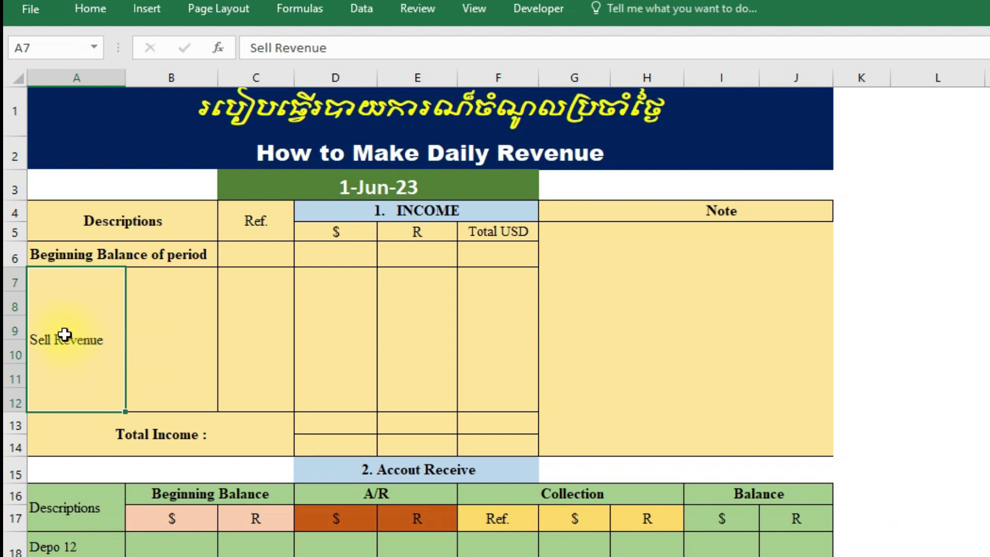
Step: Highlight the Sell Revenue cells B7:B12 in column B
left_click(163, 278)
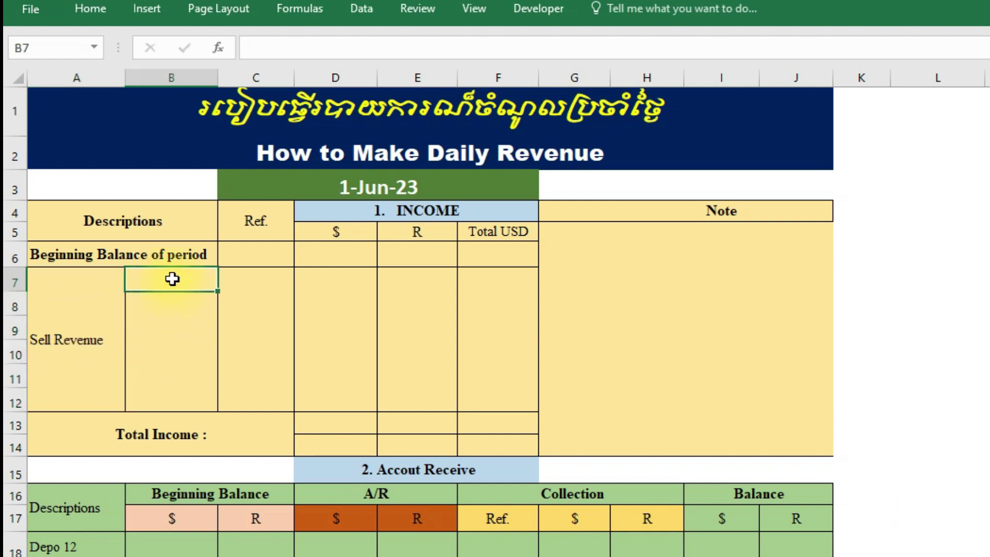
left_click_drag(173, 279, 172, 371)
left_click_drag(184, 279, 177, 397)
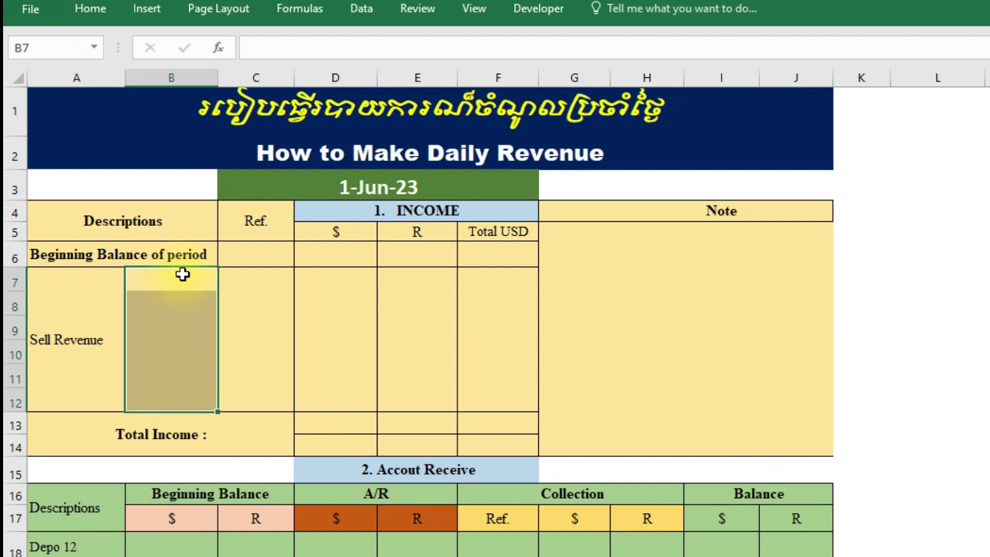
left_click(185, 280)
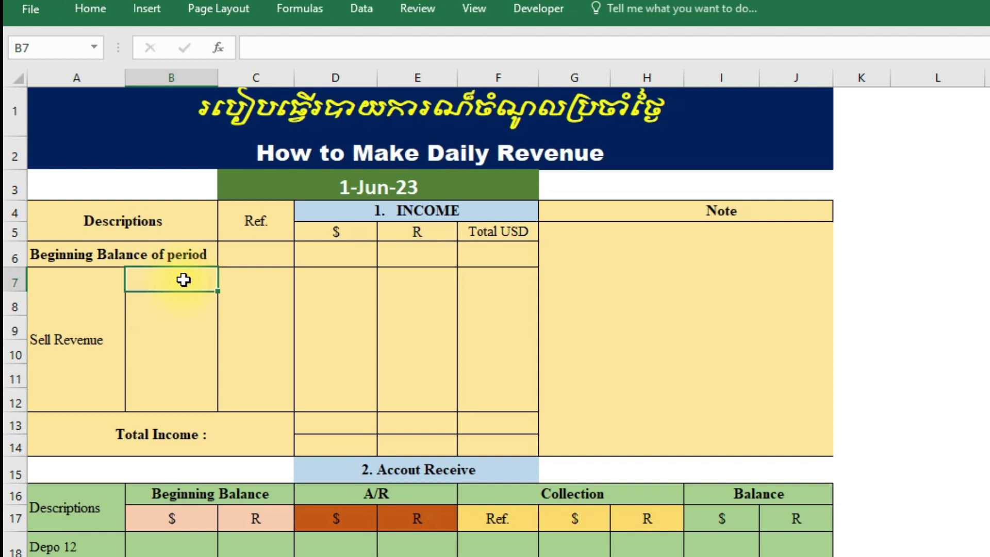
left_click(163, 308)
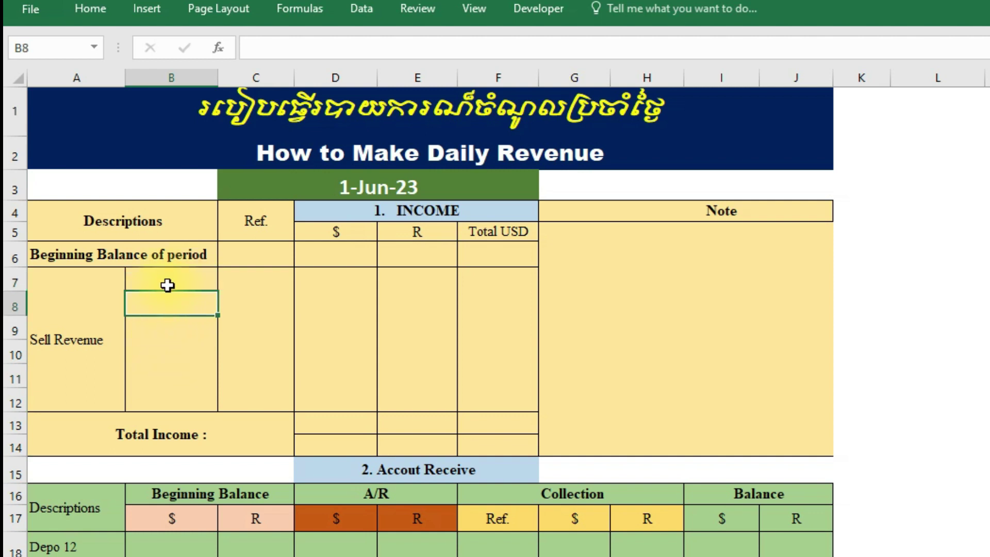
left_click_drag(167, 286, 170, 403)
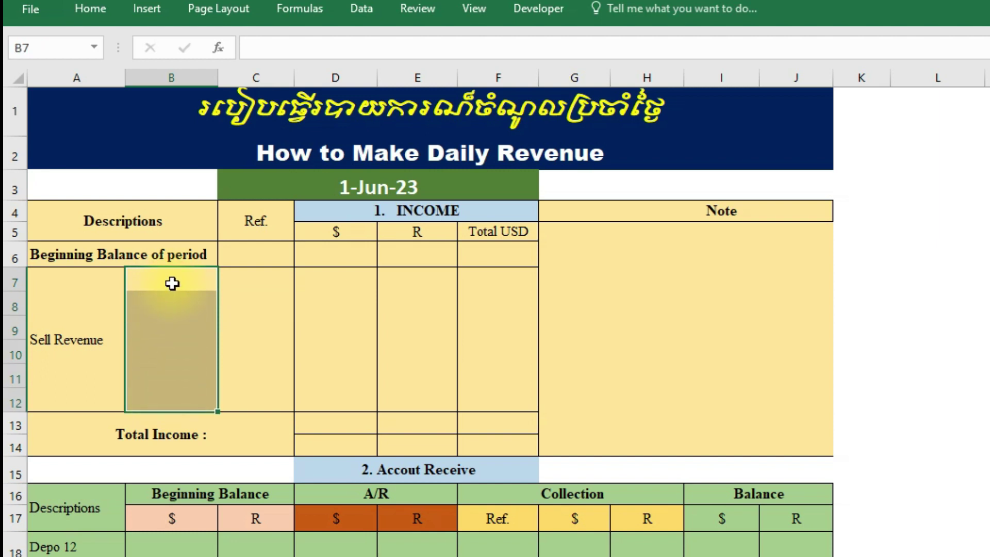
left_click_drag(172, 283, 172, 404)
left_click_drag(176, 282, 175, 396)
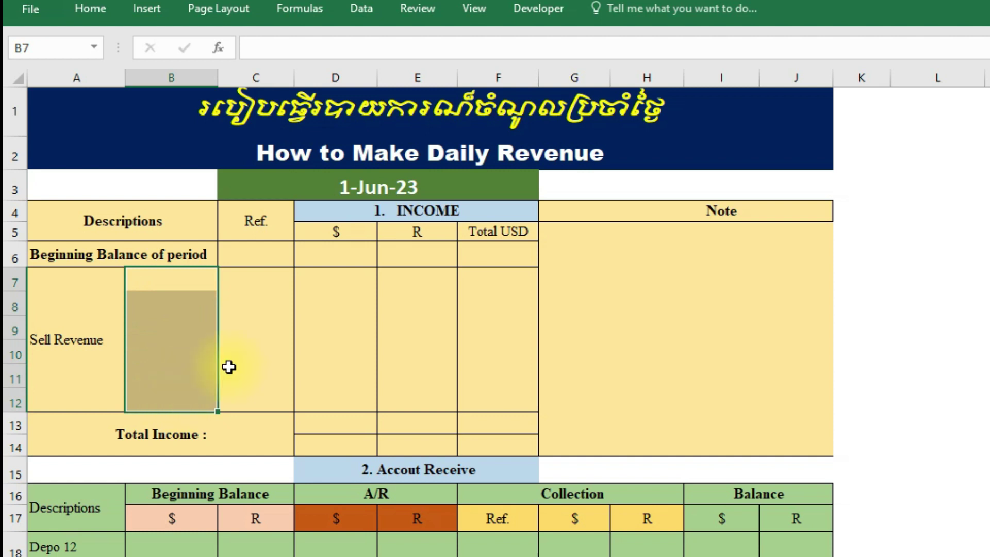
Step: Highlight the Ref. column cells C7:C12
left_click(258, 224)
left_click_drag(258, 224, 260, 398)
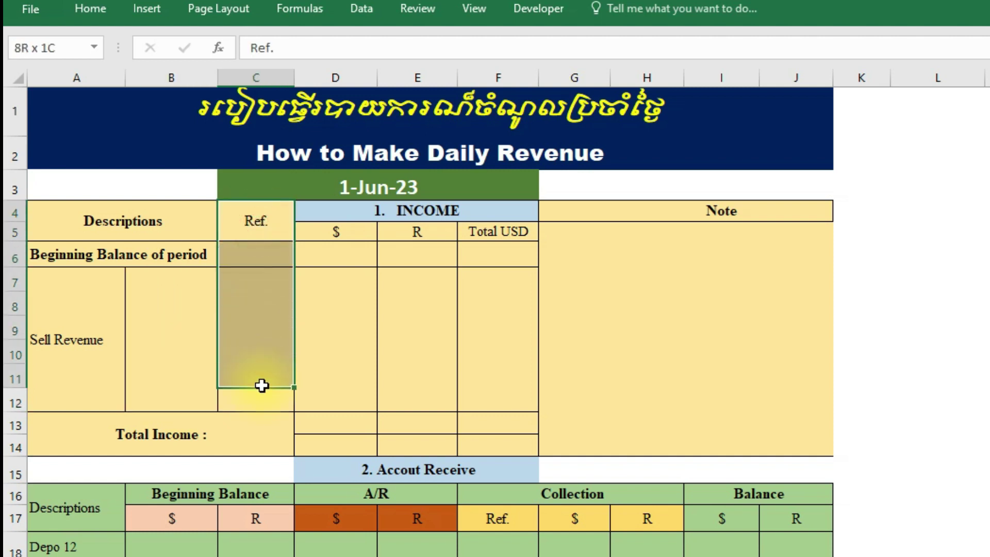
left_click(258, 285)
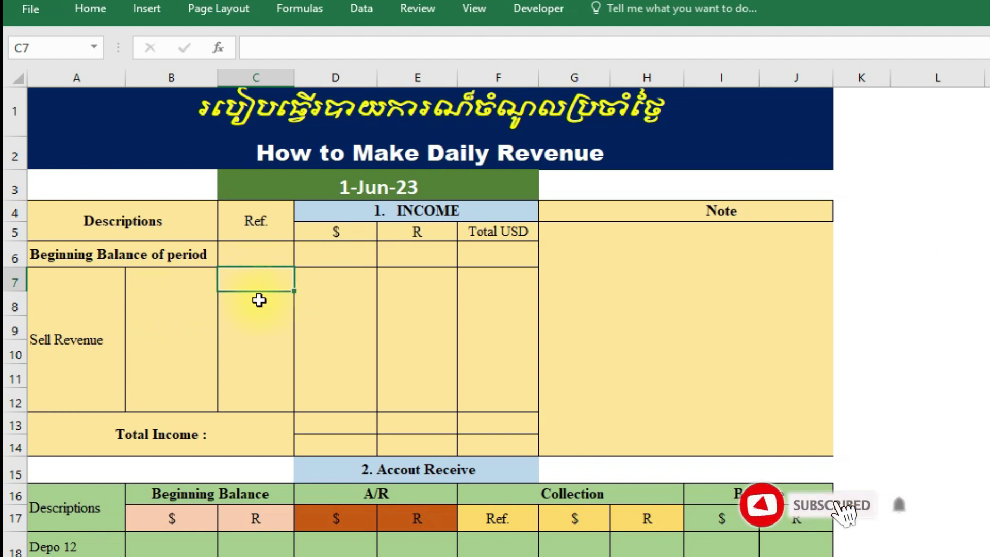
left_click_drag(256, 278, 258, 398)
left_click_drag(257, 281, 256, 413)
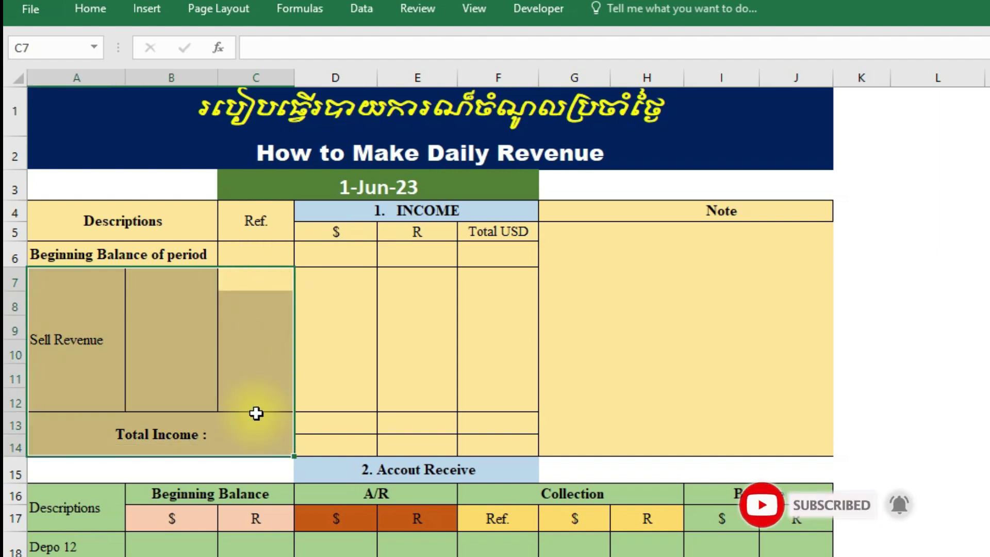
left_click_drag(266, 283, 265, 397)
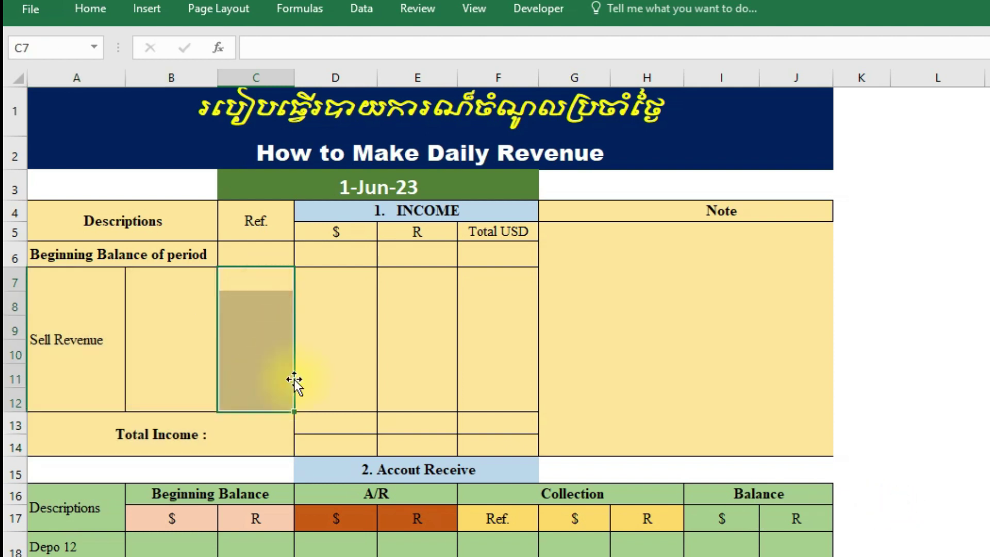
Step: Highlight the $ (D5:D12), R (E5:E12) and Total USD columns of the Income table
left_click(340, 299)
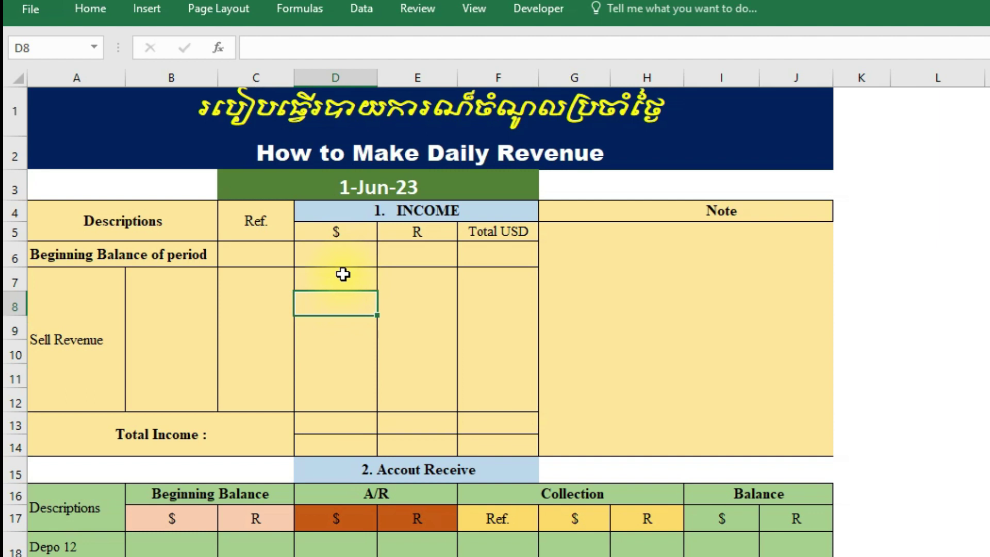
left_click_drag(338, 276, 339, 402)
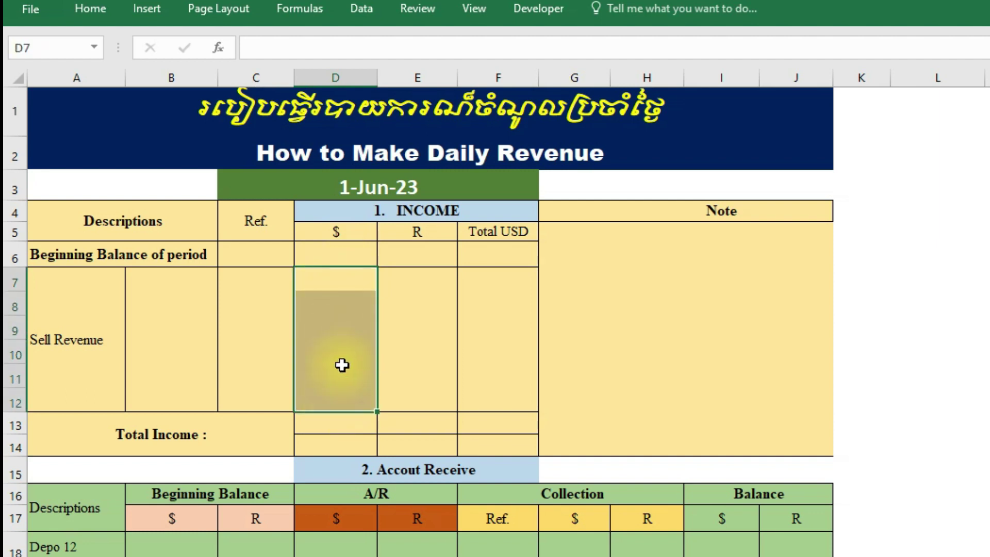
left_click(342, 238)
left_click_drag(338, 235, 340, 412)
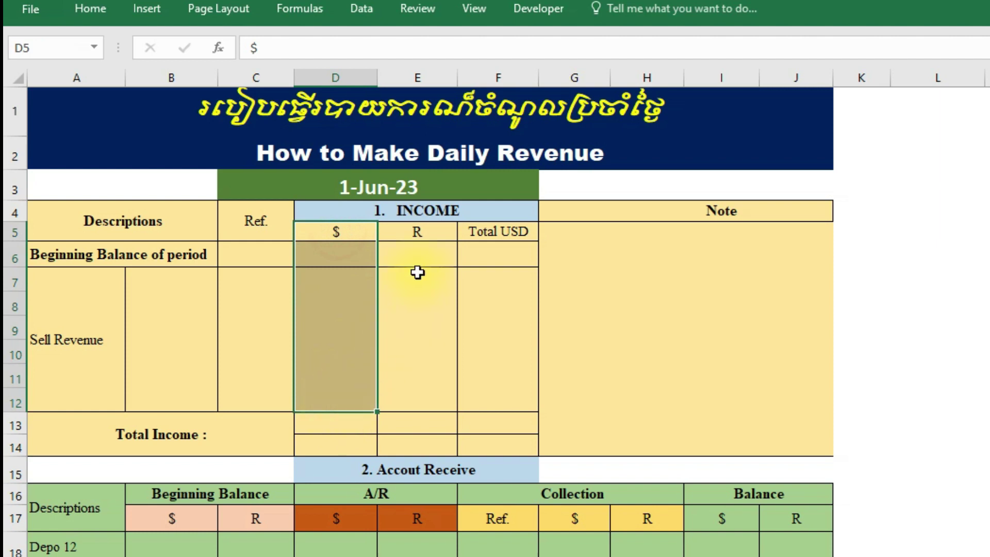
left_click_drag(420, 233, 423, 398)
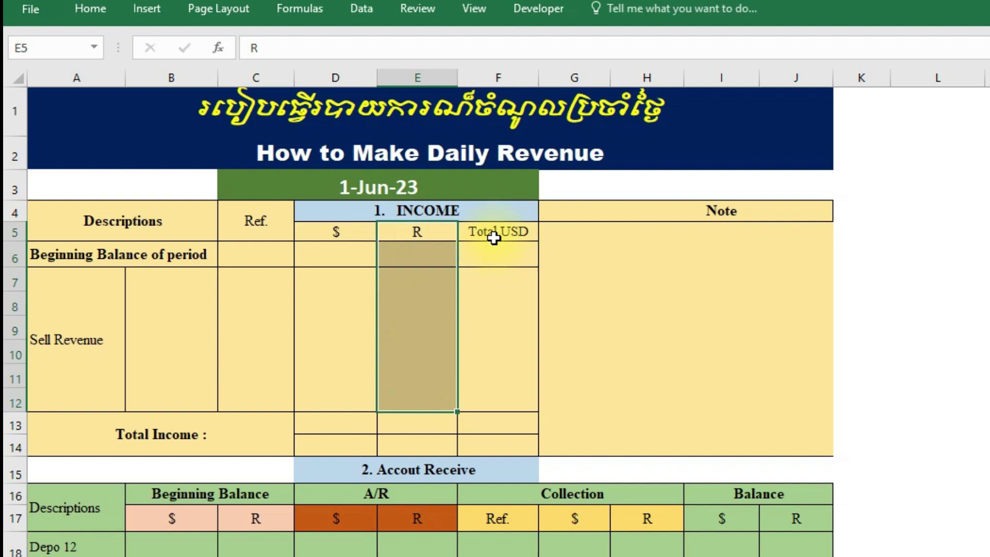
left_click(509, 230)
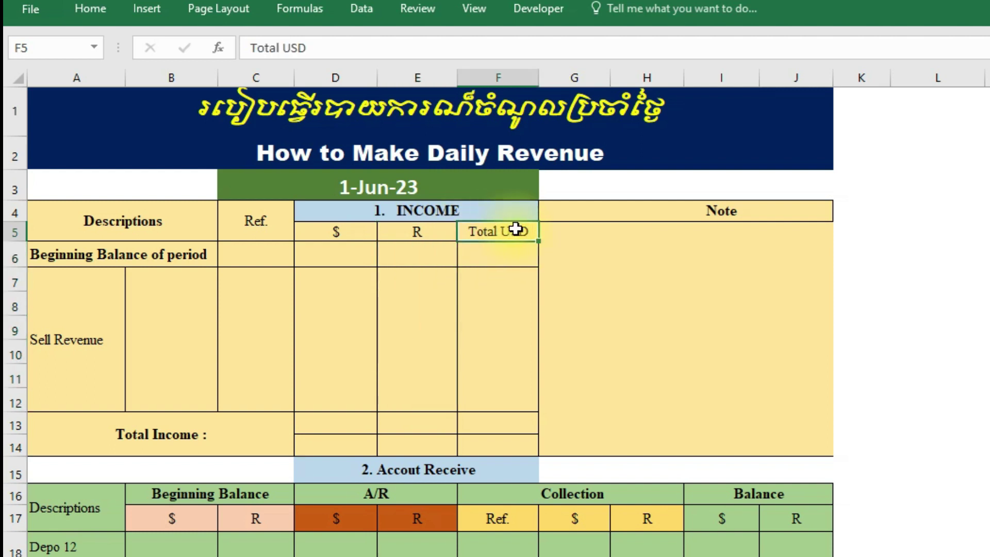
left_click(421, 232)
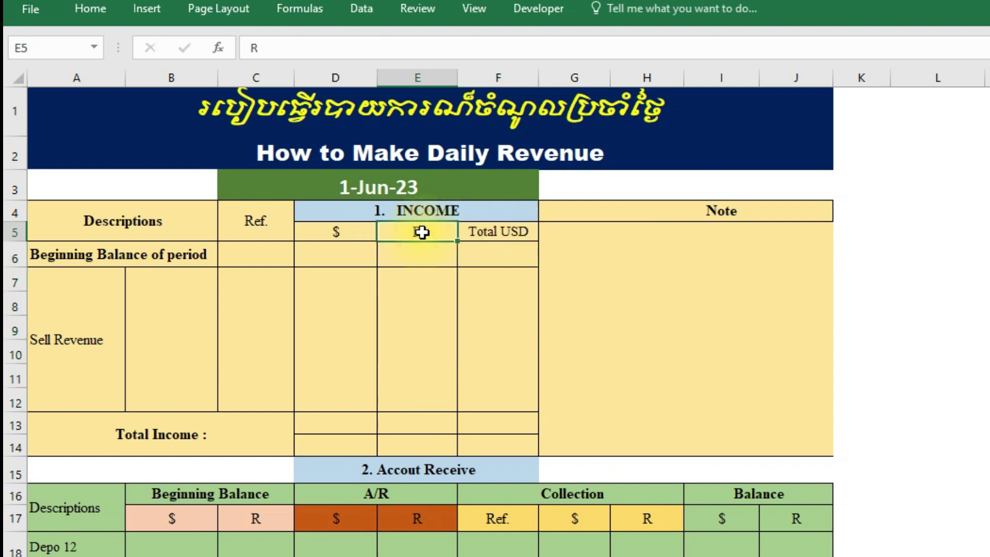
left_click_drag(504, 231, 505, 402)
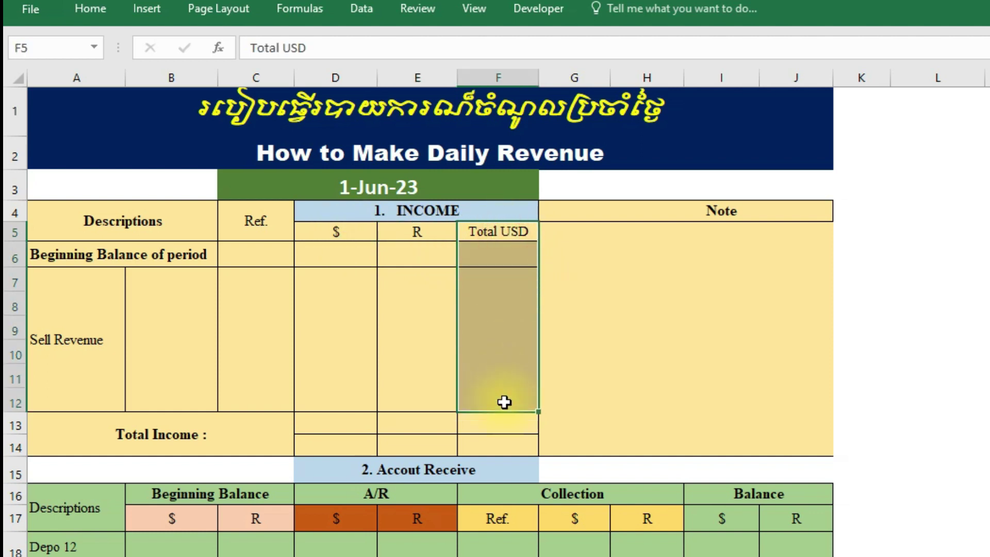
Step: Highlight the Note area G5:J13
left_click(645, 243)
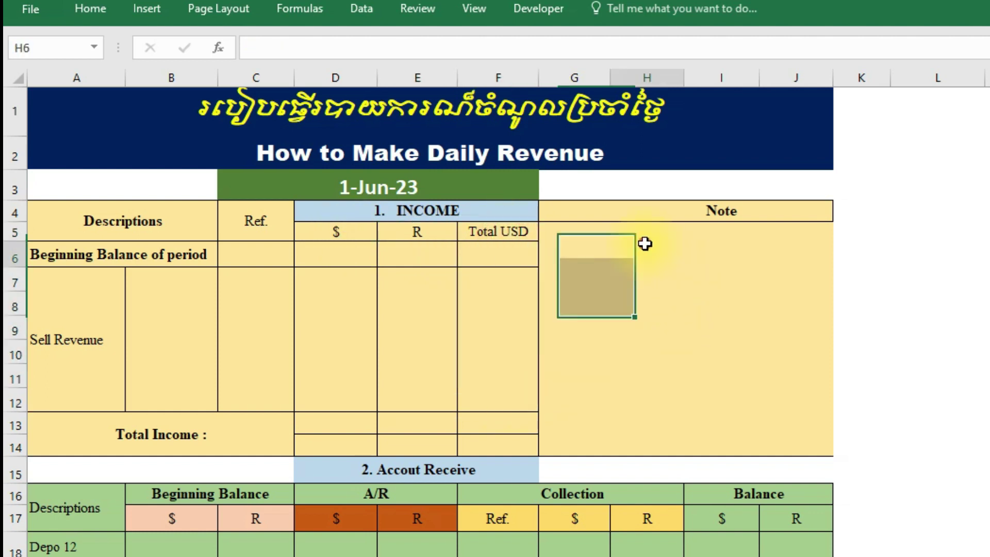
left_click(564, 227)
left_click_drag(604, 232, 782, 241)
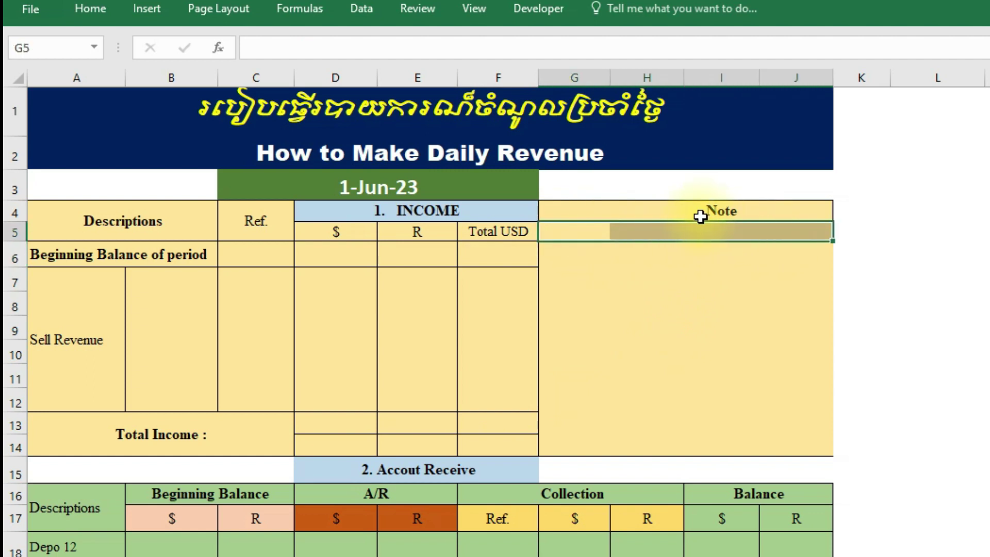
left_click(561, 231)
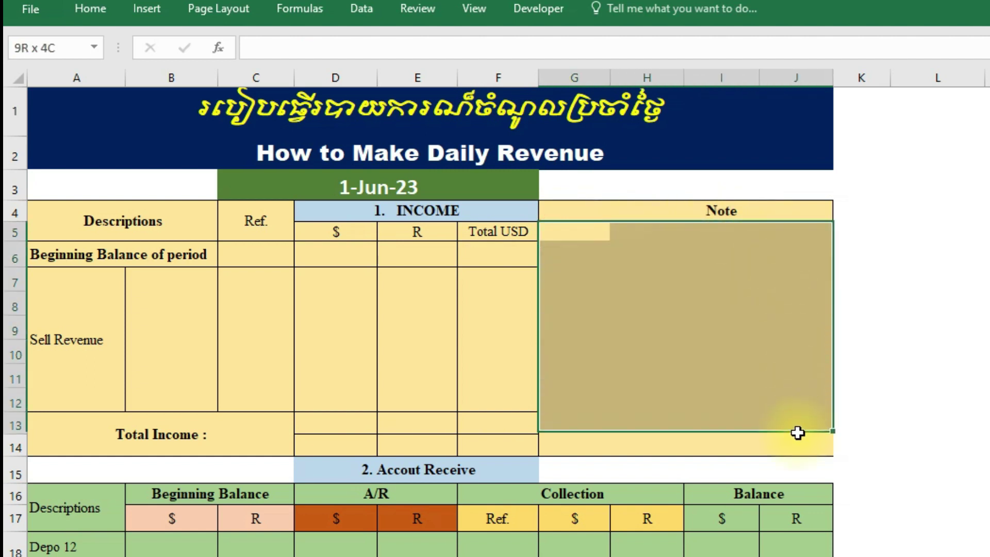
left_click_drag(603, 232, 789, 431)
left_click_drag(570, 230, 820, 447)
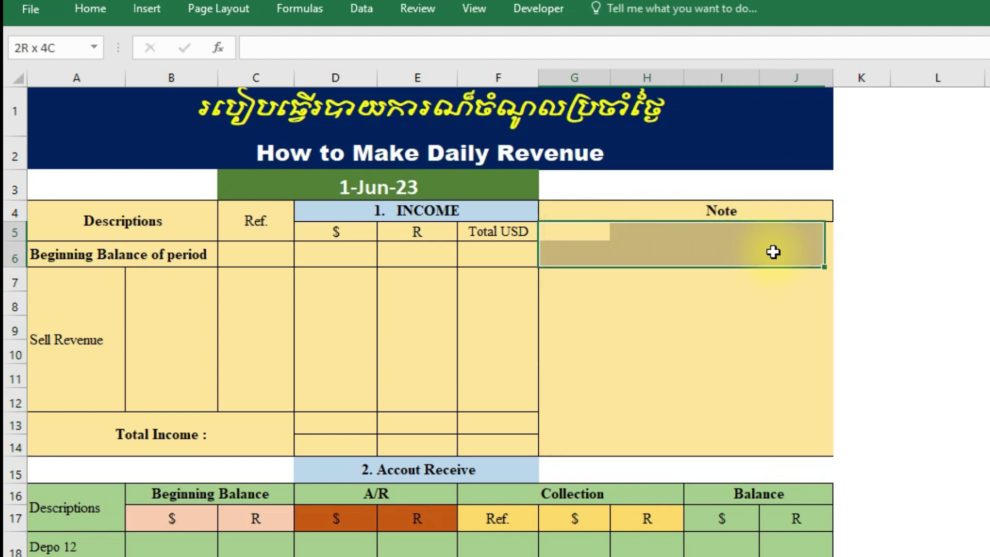
left_click(570, 232)
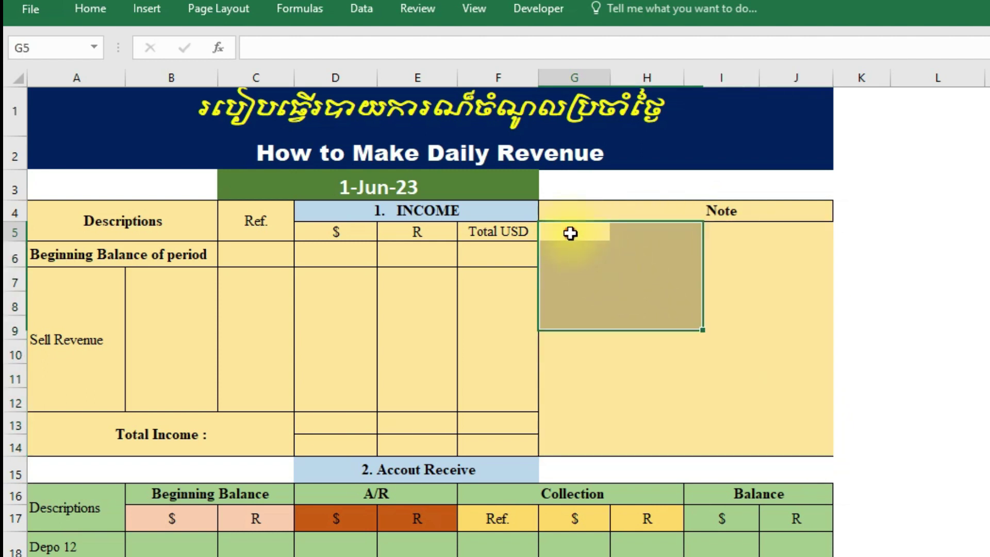
left_click_drag(648, 230, 778, 407)
mouse_move(561, 232)
left_mouse_down()
mouse_move(751, 236)
mouse_move(802, 347)
mouse_move(801, 430)
left_mouse_up()
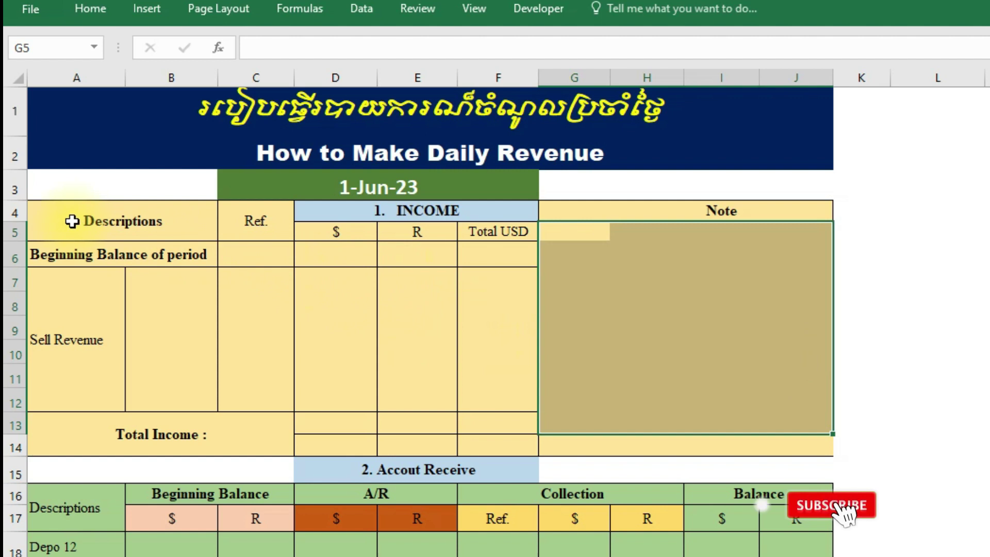
Step: Select the whole 1. INCOME table, then deselect it and pick cells in the Sell Revenue rows
mouse_move(73, 221)
left_mouse_down()
mouse_move(365, 214)
mouse_move(660, 228)
mouse_move(731, 298)
mouse_move(747, 443)
left_mouse_up()
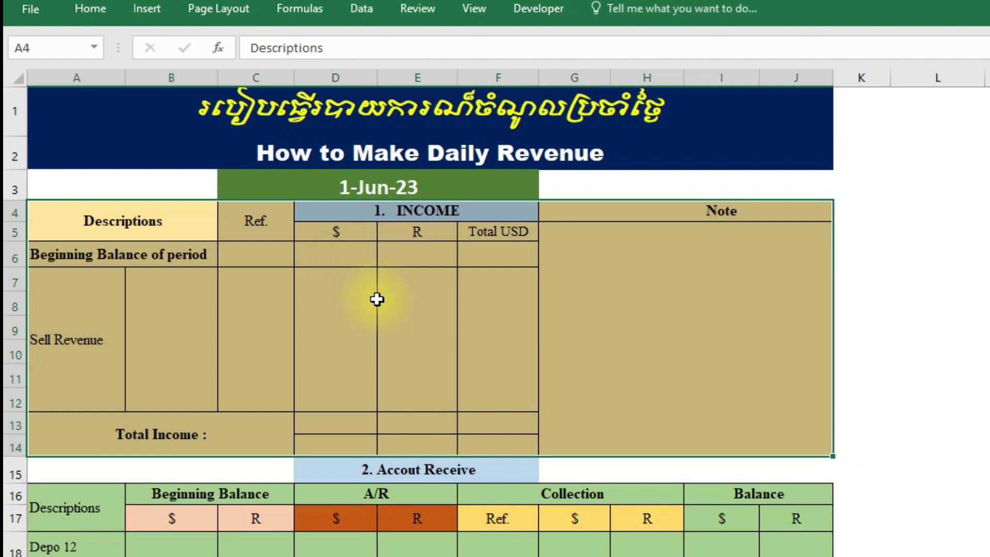
left_click(392, 211)
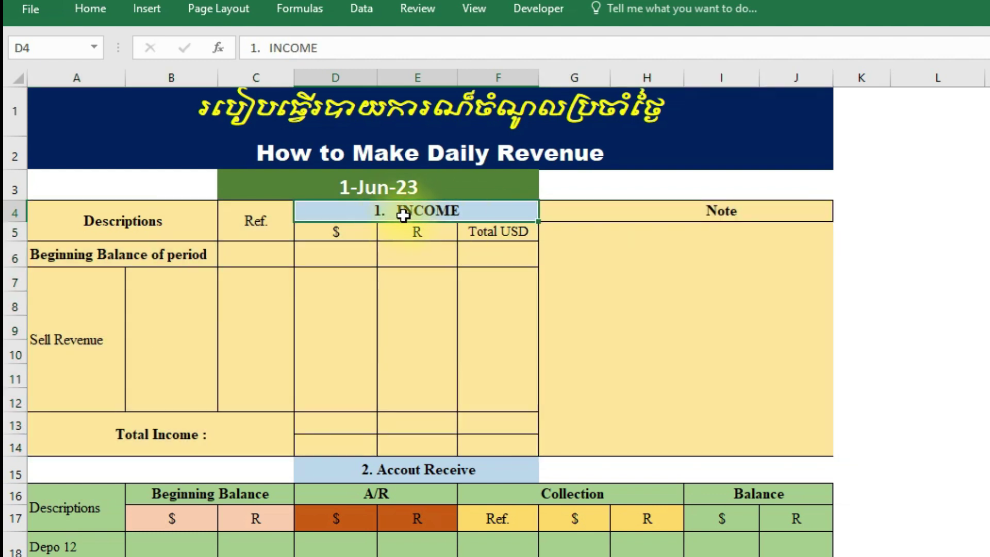
mouse_move(115, 211)
left_mouse_down()
mouse_move(722, 376)
mouse_move(727, 427)
left_mouse_up()
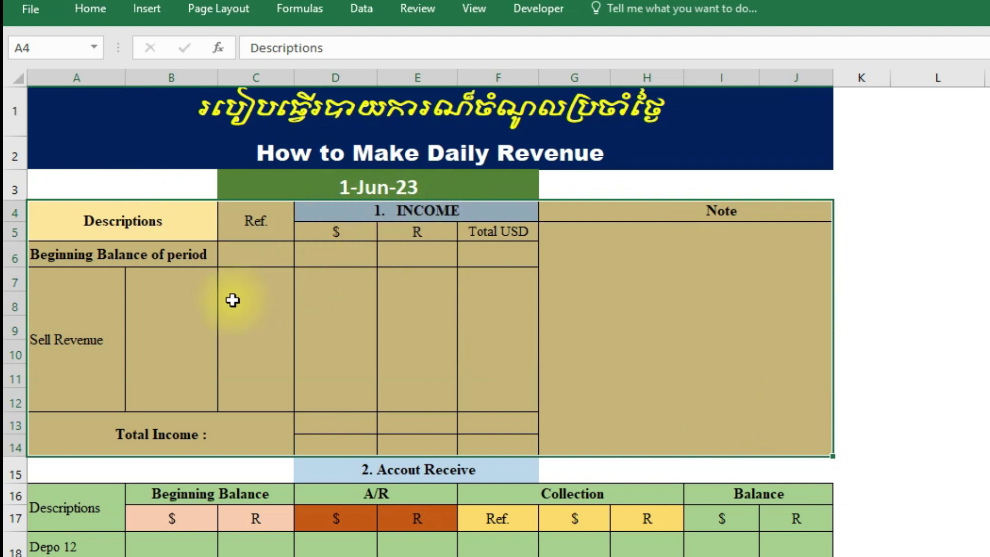
left_click(93, 298)
left_click(192, 294)
left_click(242, 296)
left_click(327, 294)
scroll(424, 239, "down", 2)
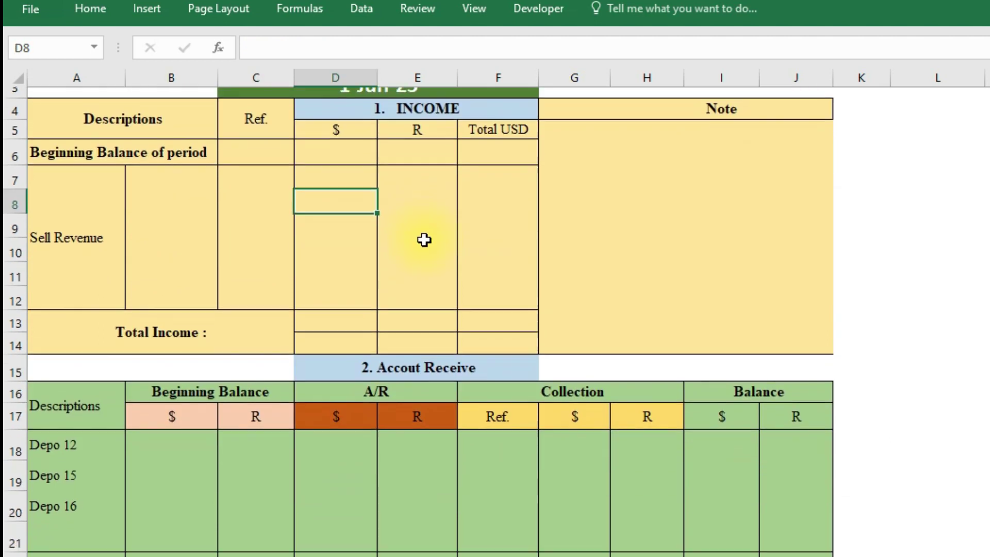
Step: Point out the Accout Receive, Beginning Balance, A/R and Collection headings, then delete the Depo labels
left_click(405, 288)
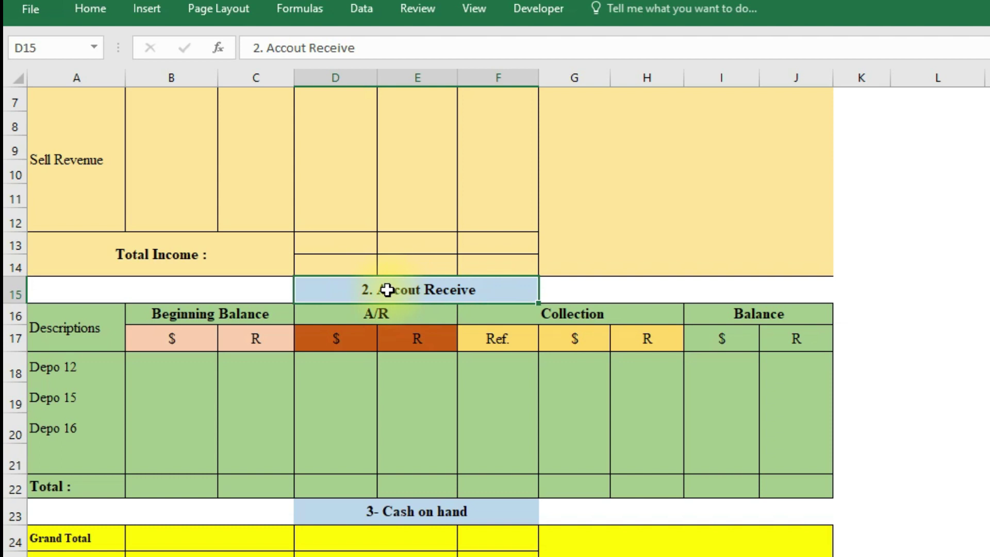
scroll(400, 277, "down", 1)
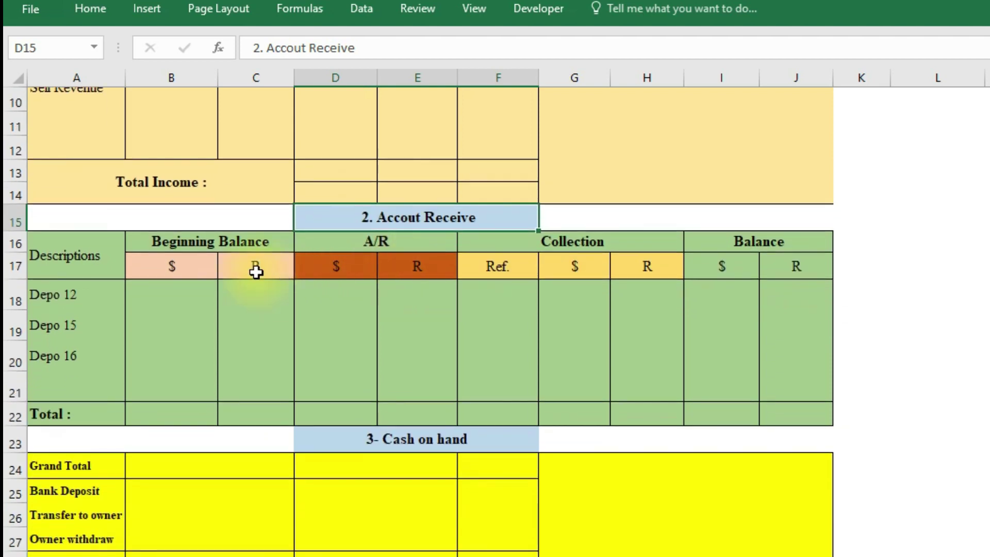
left_click(165, 243)
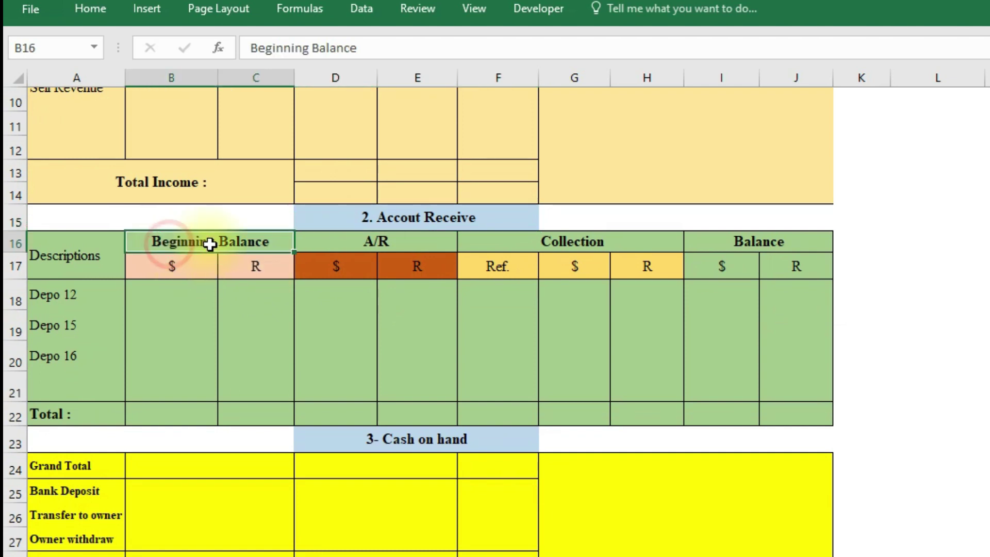
left_click(369, 243)
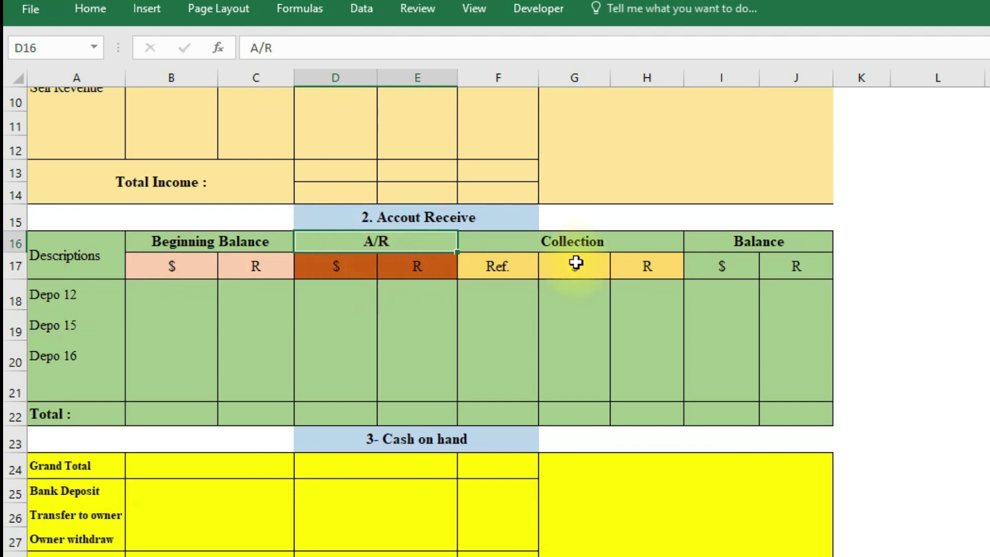
left_click(581, 246)
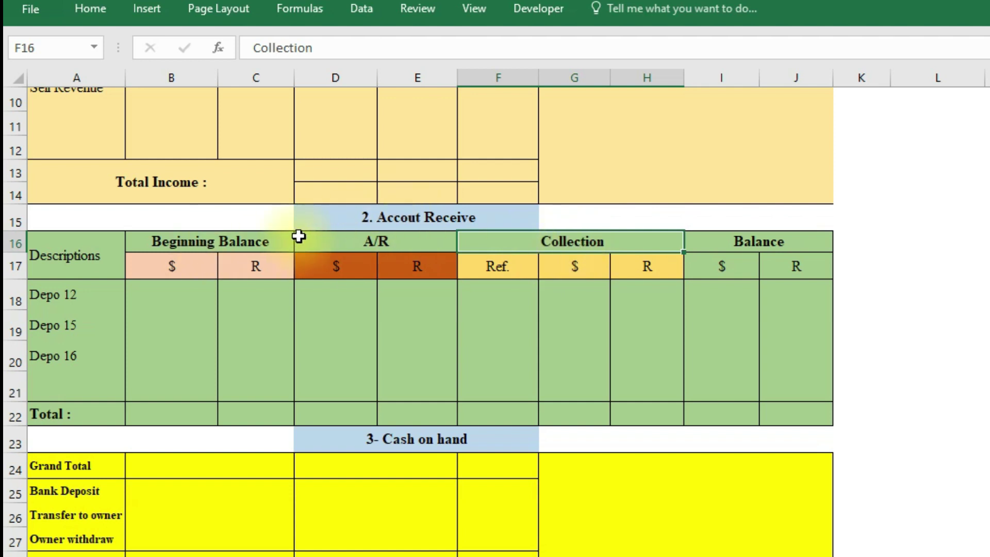
left_click(343, 219)
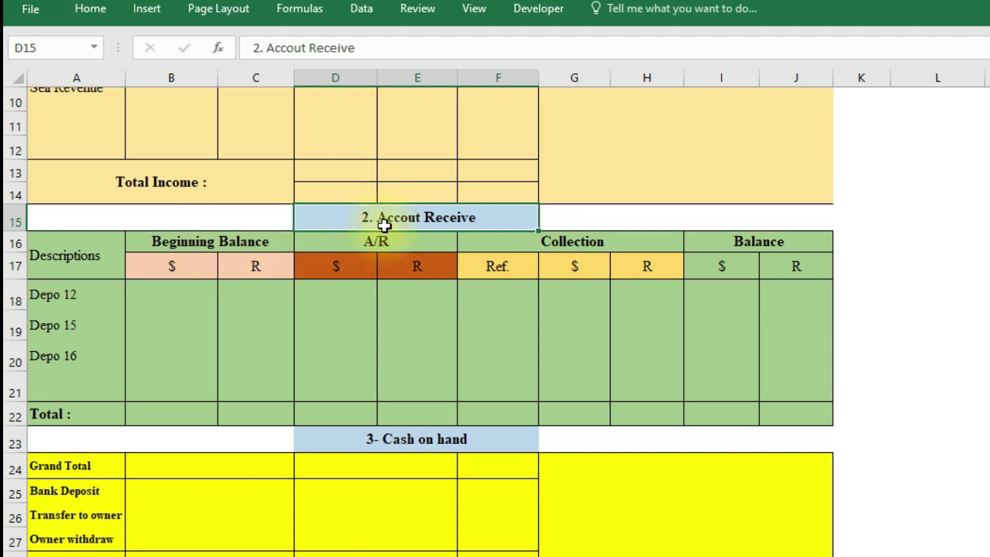
left_click(174, 240)
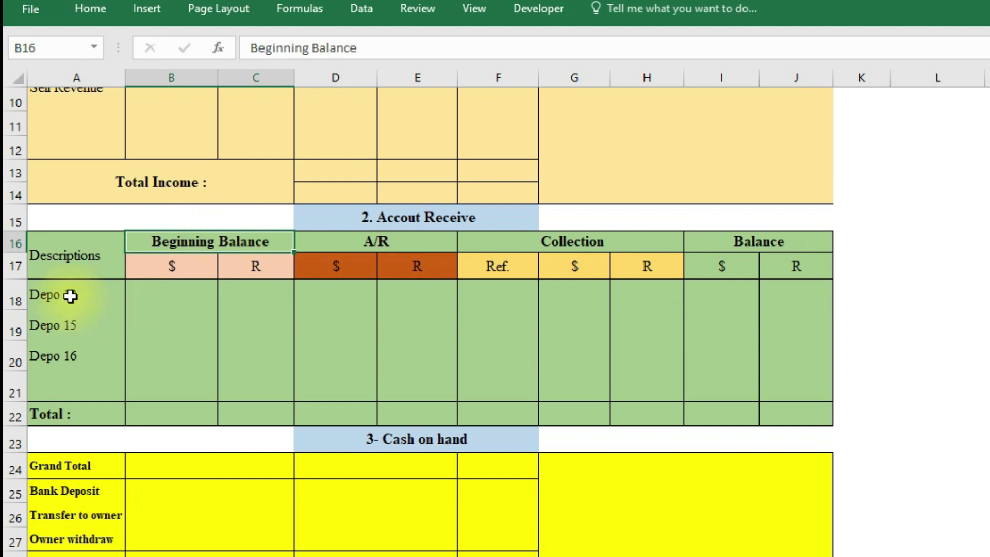
left_click_drag(73, 294, 65, 368)
key("Delete")
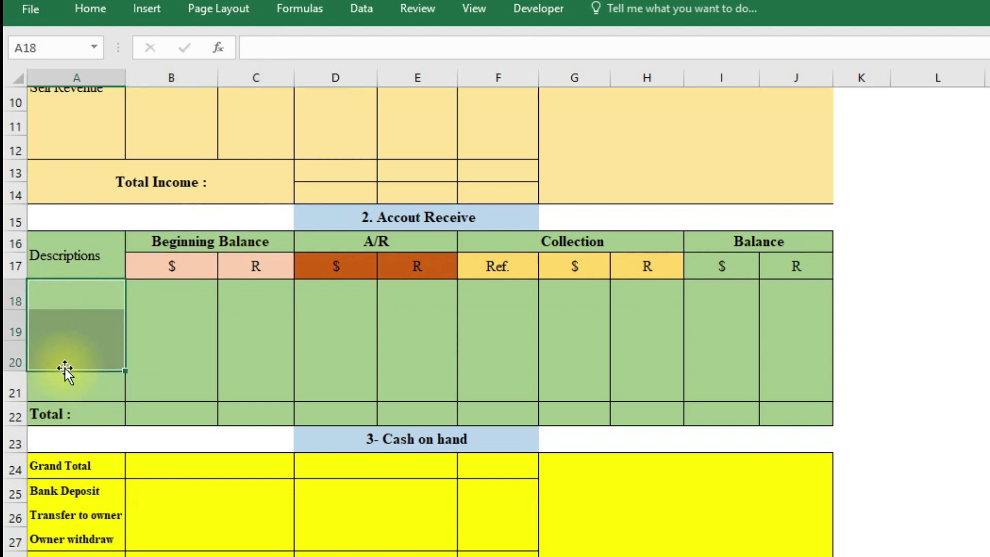
Step: Highlight the Beginning Balance and A/R $ and R entry cells in rows 18–21
left_click(173, 288)
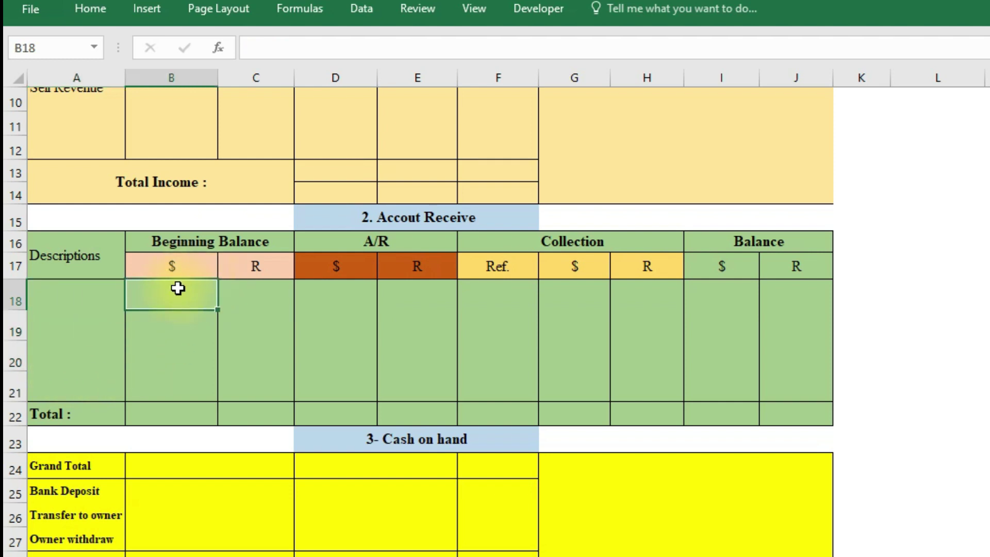
left_click_drag(177, 286, 174, 388)
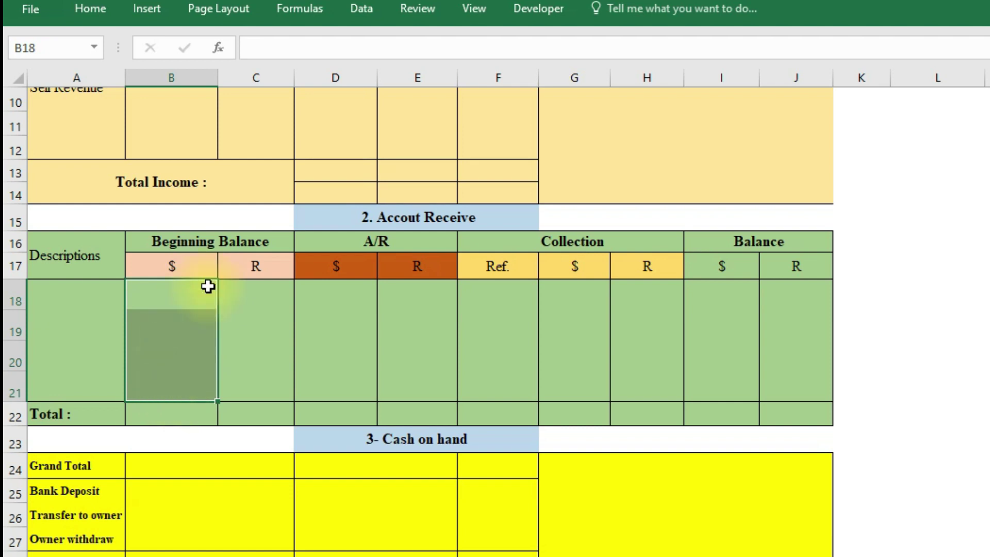
left_click_drag(256, 289, 250, 396)
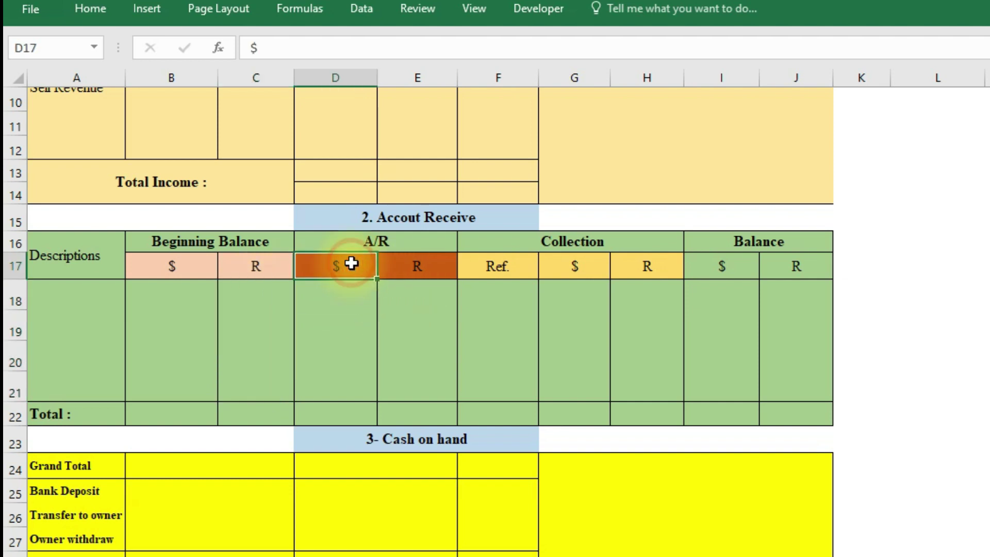
left_click_drag(351, 264, 409, 267)
left_click_drag(347, 265, 385, 267)
left_click(372, 267)
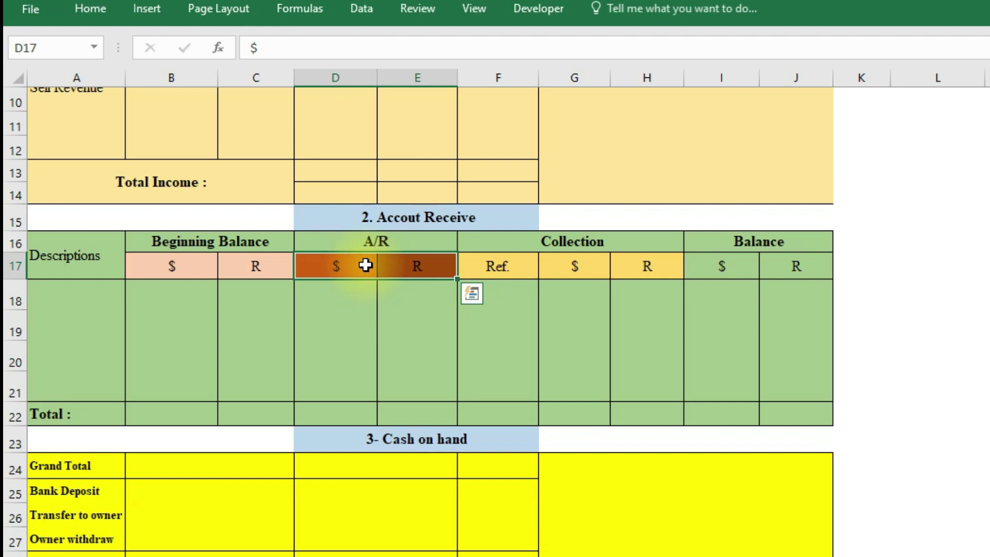
left_click_drag(346, 286, 343, 394)
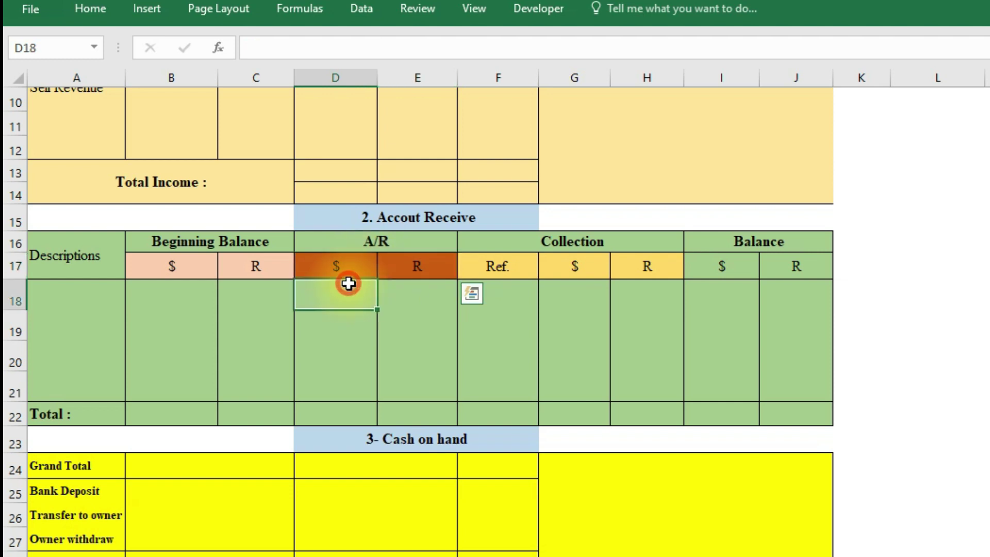
left_click_drag(344, 295, 342, 384)
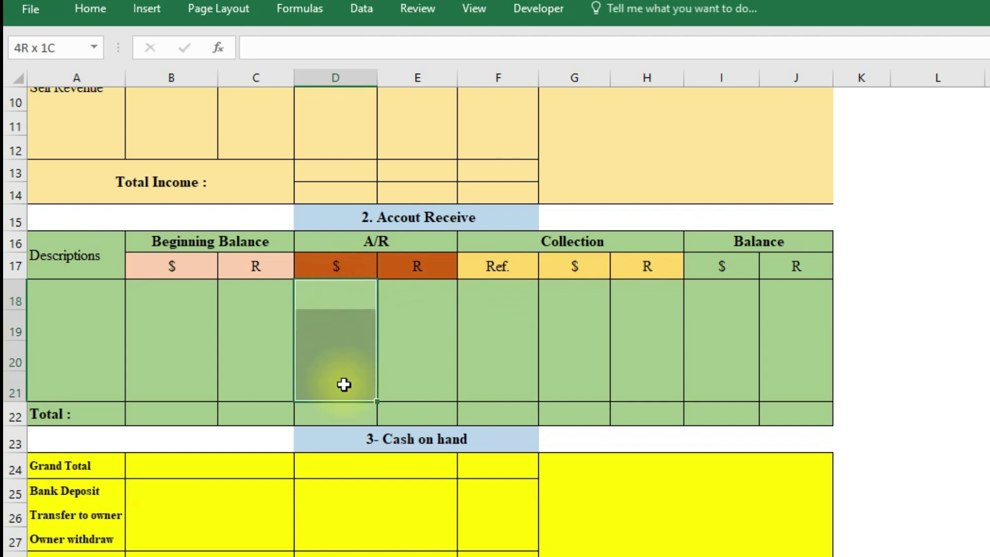
left_click_drag(424, 286, 420, 392)
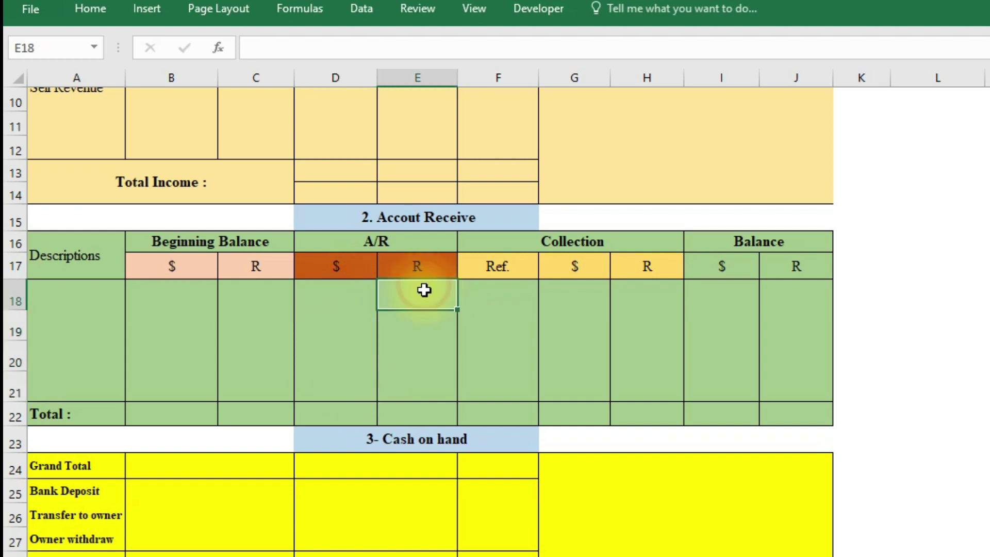
left_click_drag(415, 303, 415, 396)
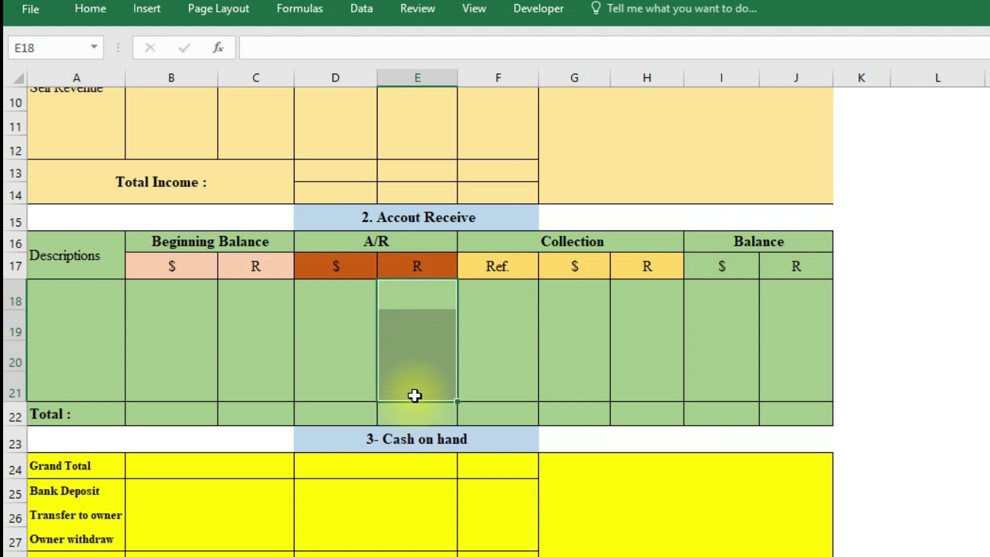
left_click(576, 242)
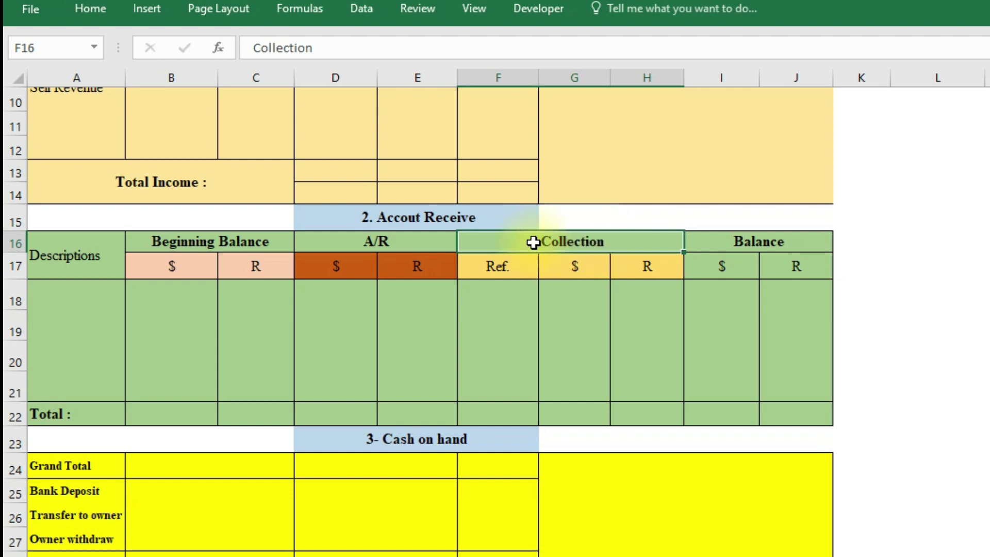
scroll(535, 243, "up", 3)
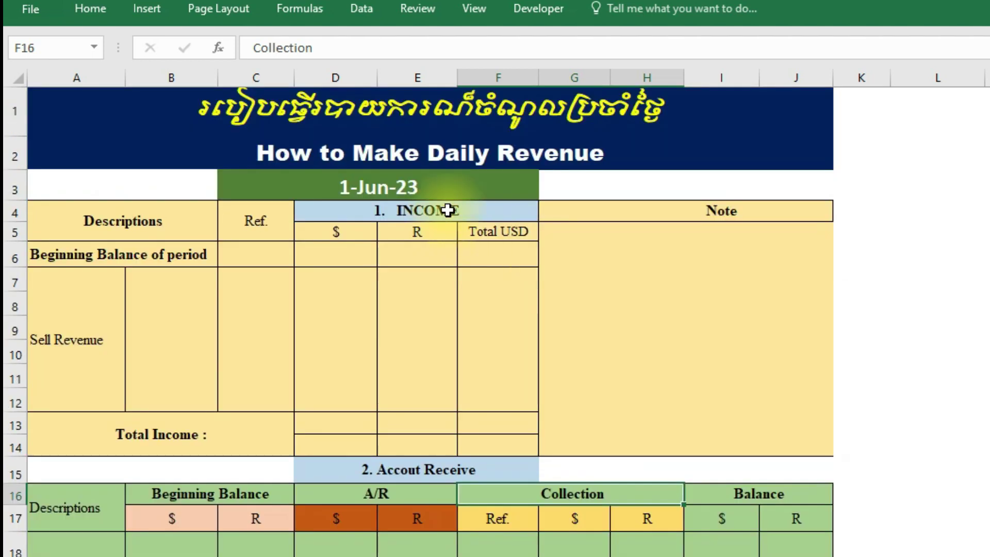
left_click(380, 177)
scroll(417, 188, "down", 2)
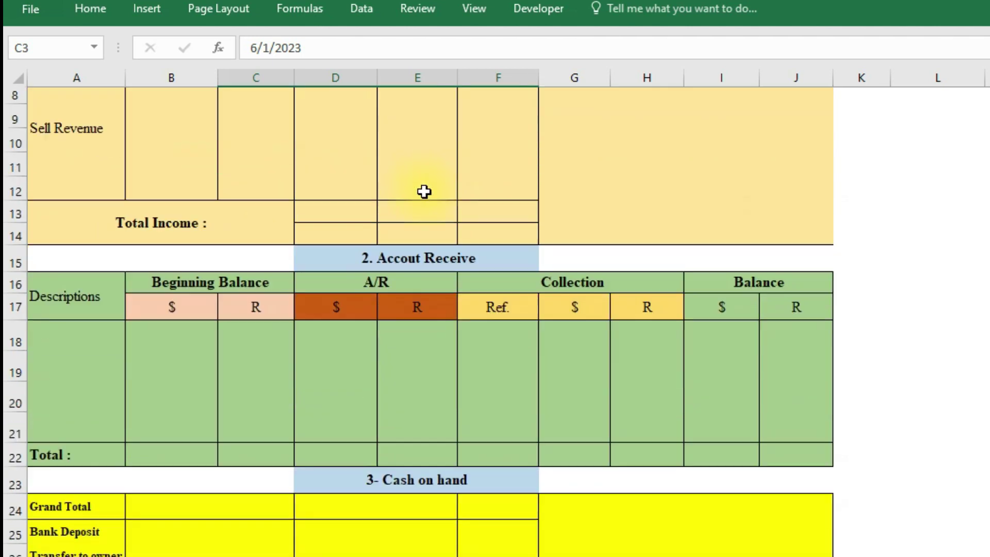
scroll(420, 192, "down", 1)
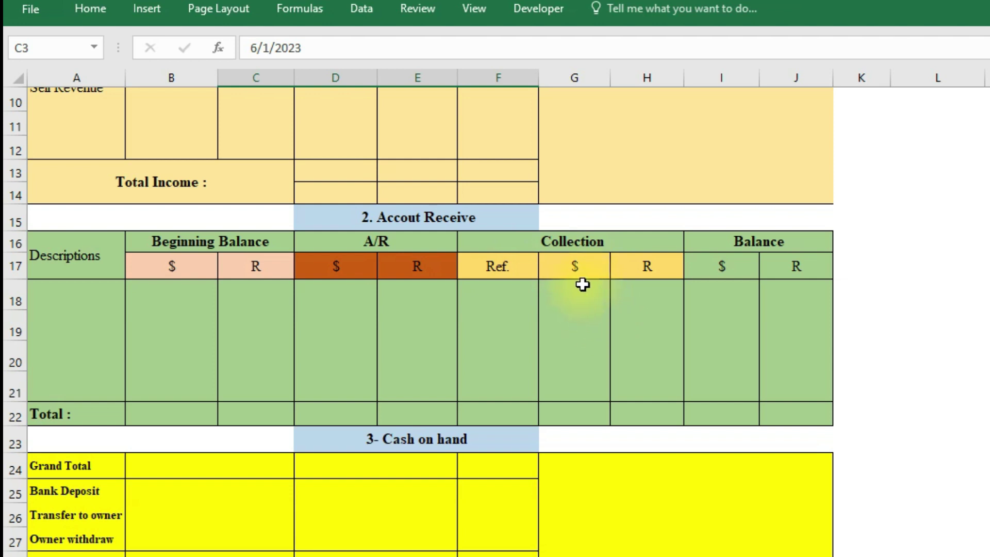
left_click_drag(575, 289, 571, 389)
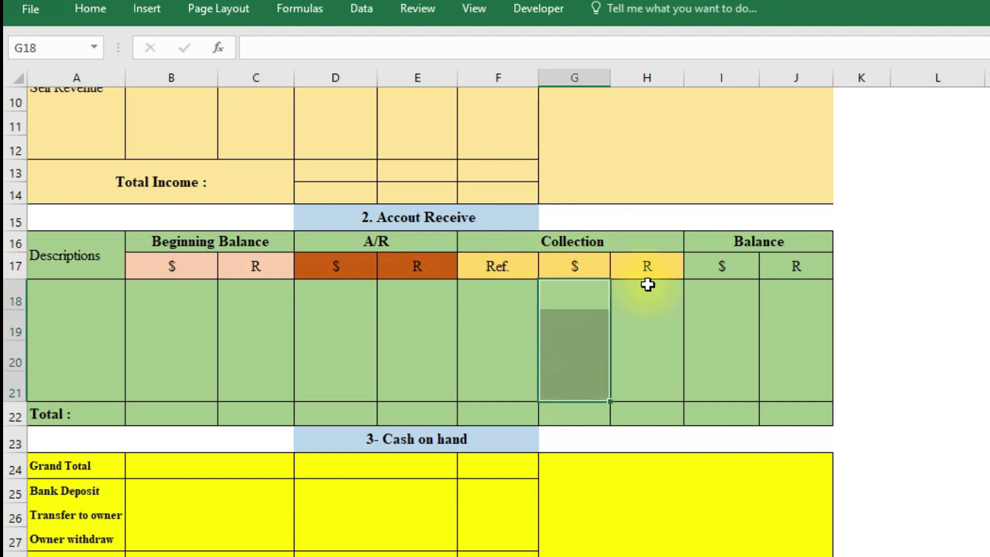
left_click_drag(648, 285, 647, 387)
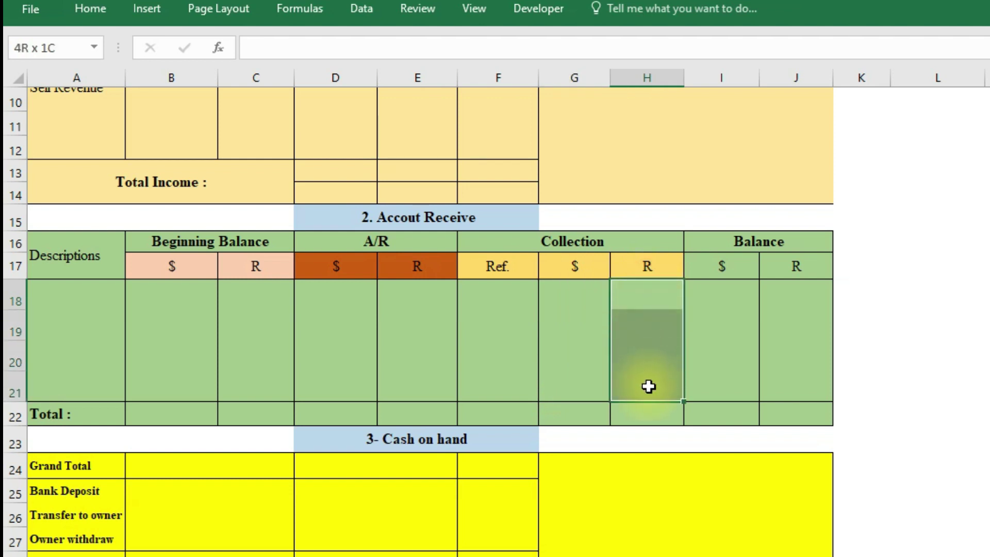
left_click_drag(648, 291, 648, 386)
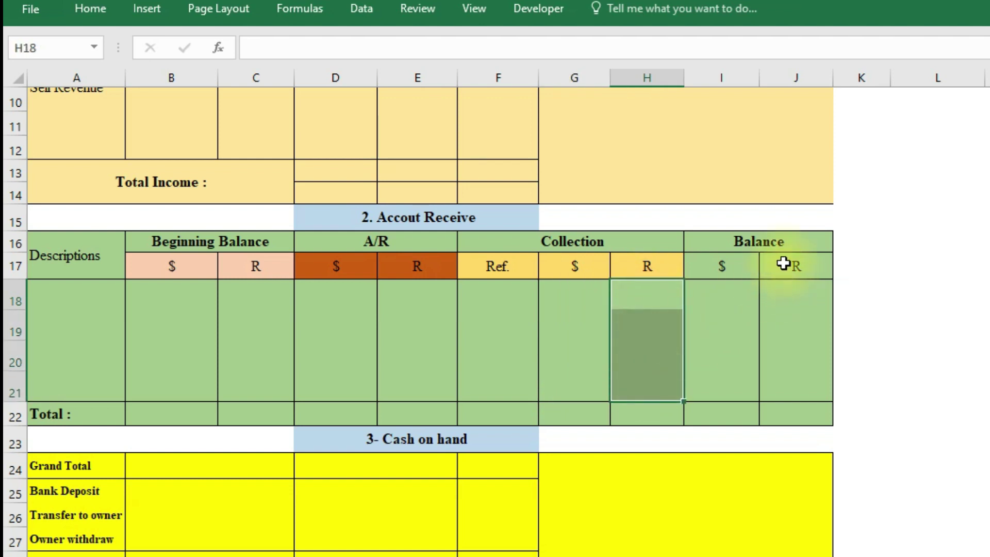
left_click(775, 243)
left_click(732, 261)
left_click_drag(732, 261, 793, 384)
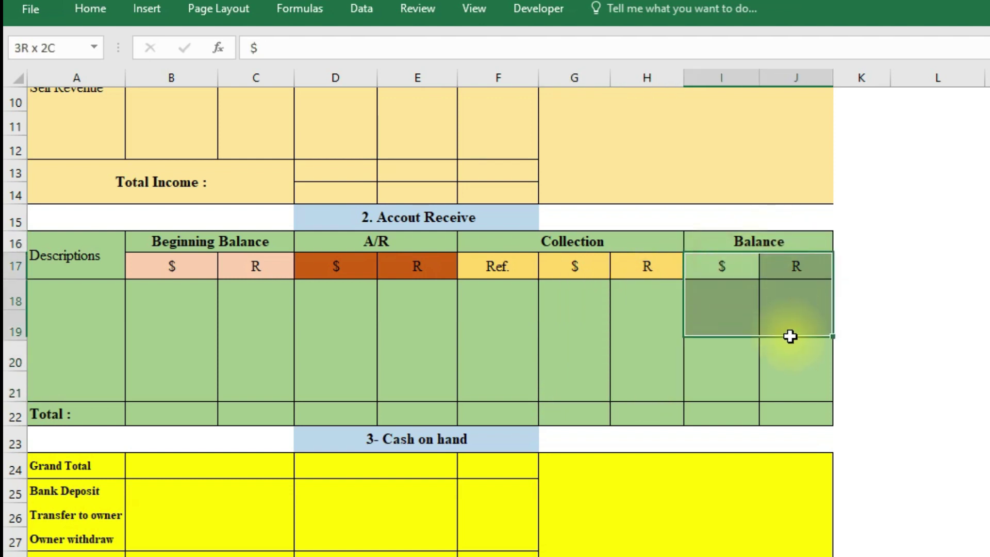
left_click(730, 270)
left_click_drag(730, 270, 802, 386)
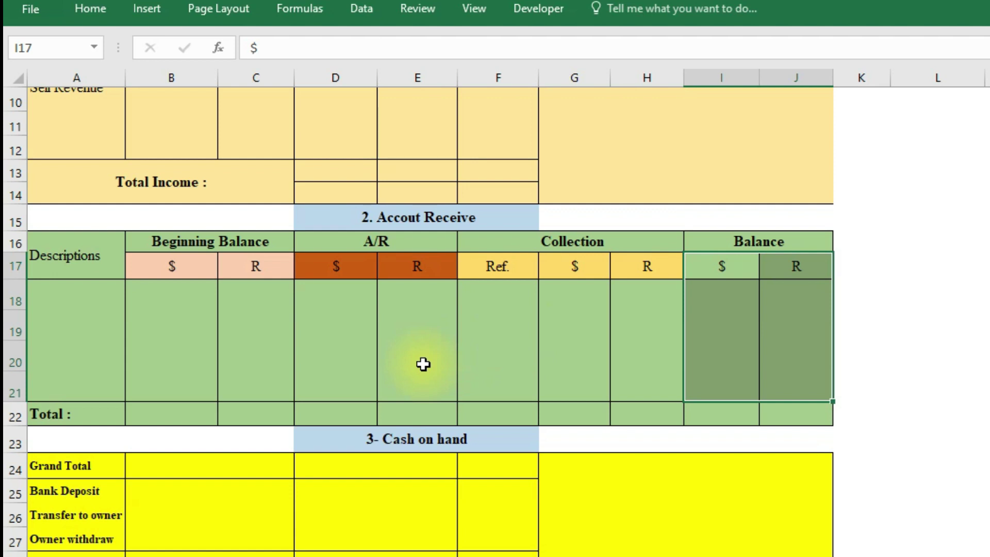
scroll(423, 364, "up", 1)
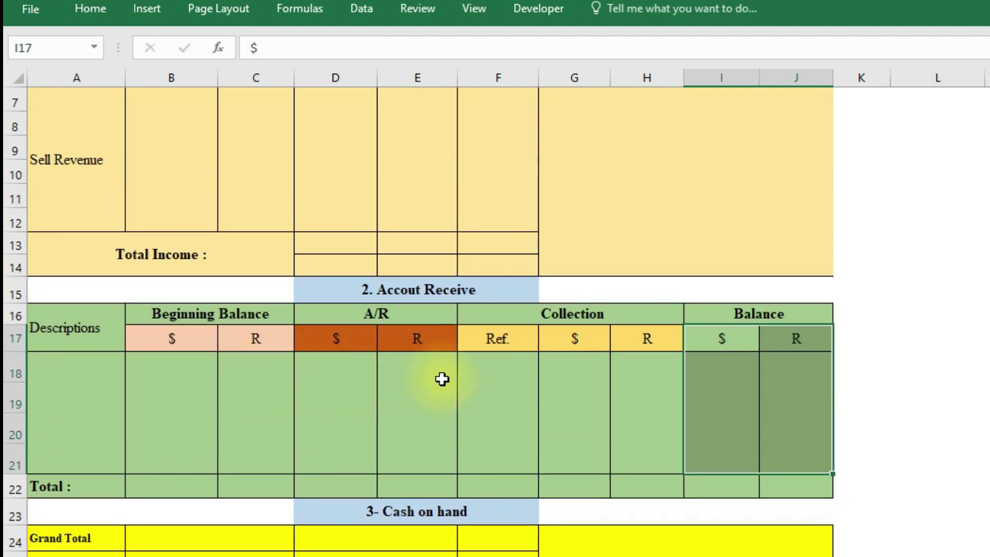
scroll(442, 379, "up", 2)
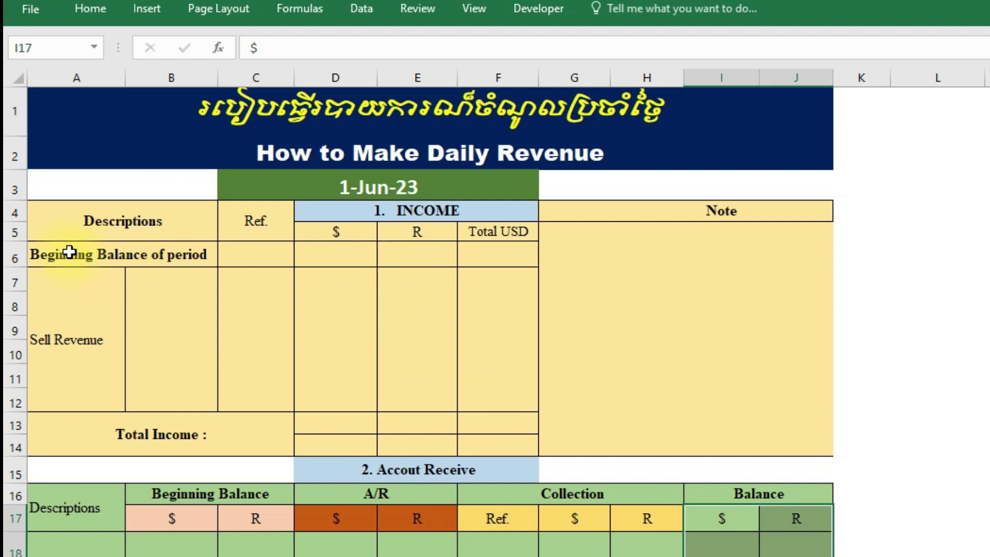
Step: Enter $500.00 as the dollar beginning balance of period in D6
left_click(100, 256)
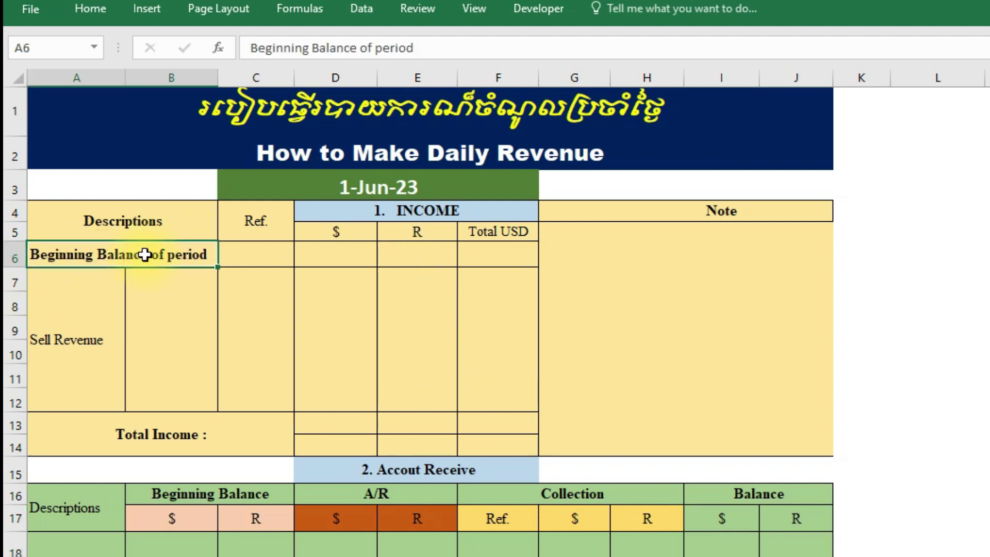
left_click(383, 190)
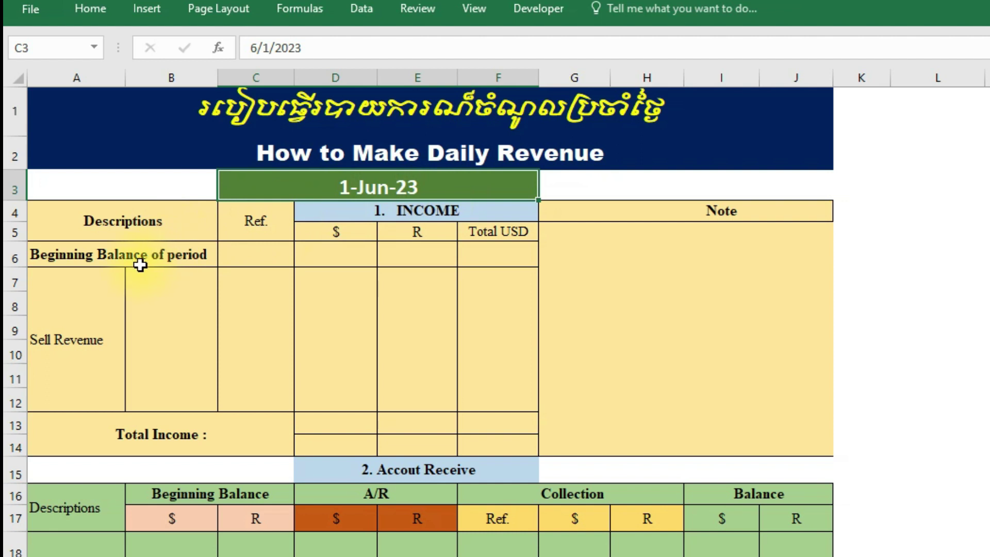
left_click(344, 254)
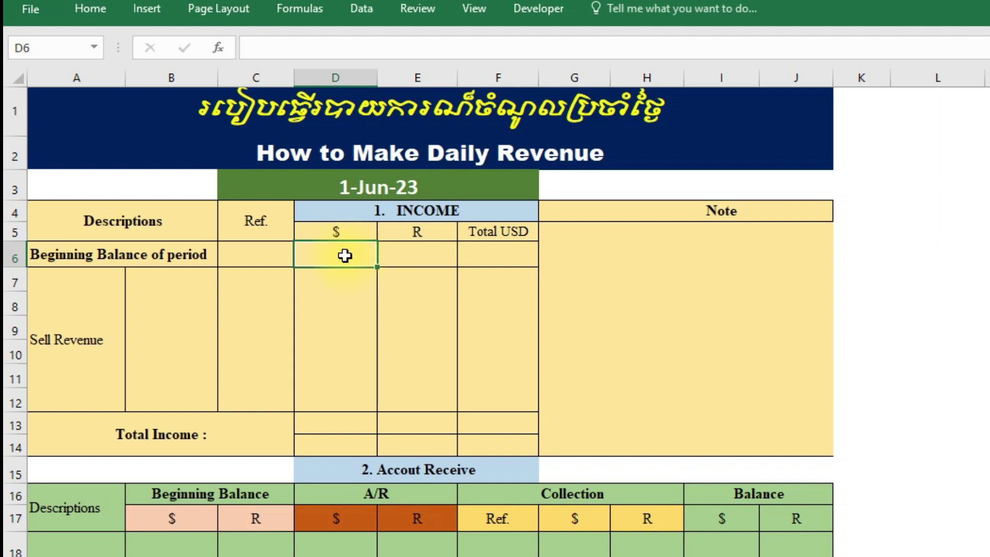
double_click(345, 256)
type("5")
left_click(347, 325)
left_click(343, 261)
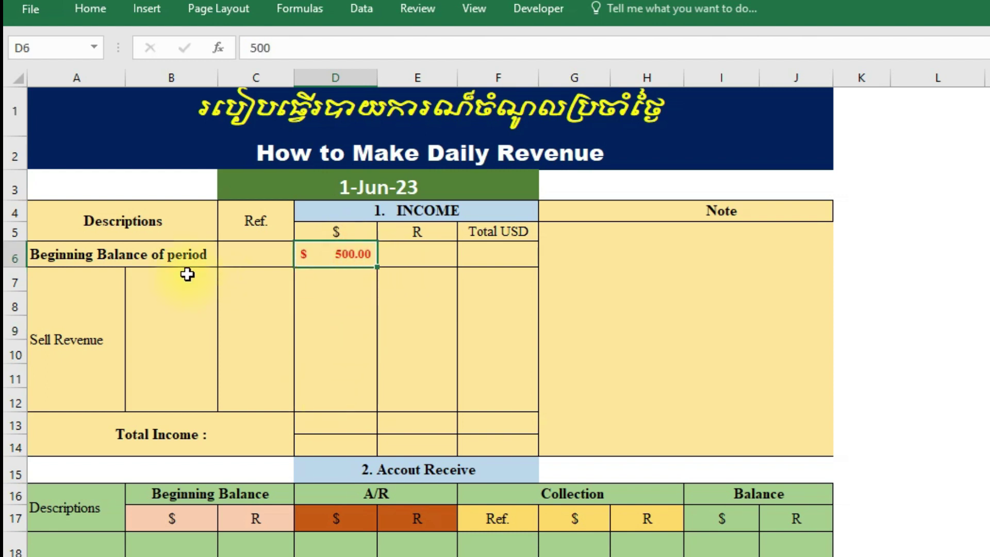
left_click_drag(73, 256, 374, 253)
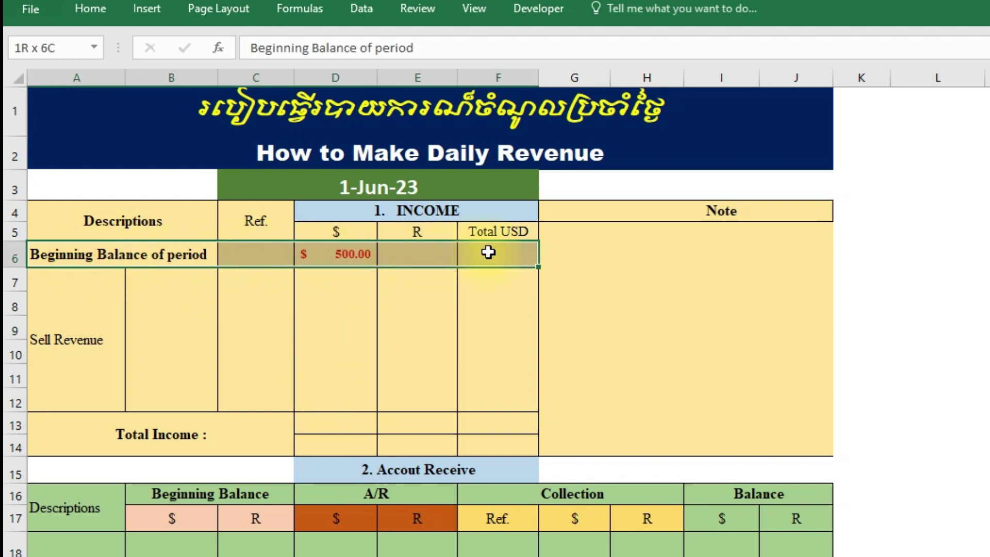
left_click_drag(374, 252, 157, 258)
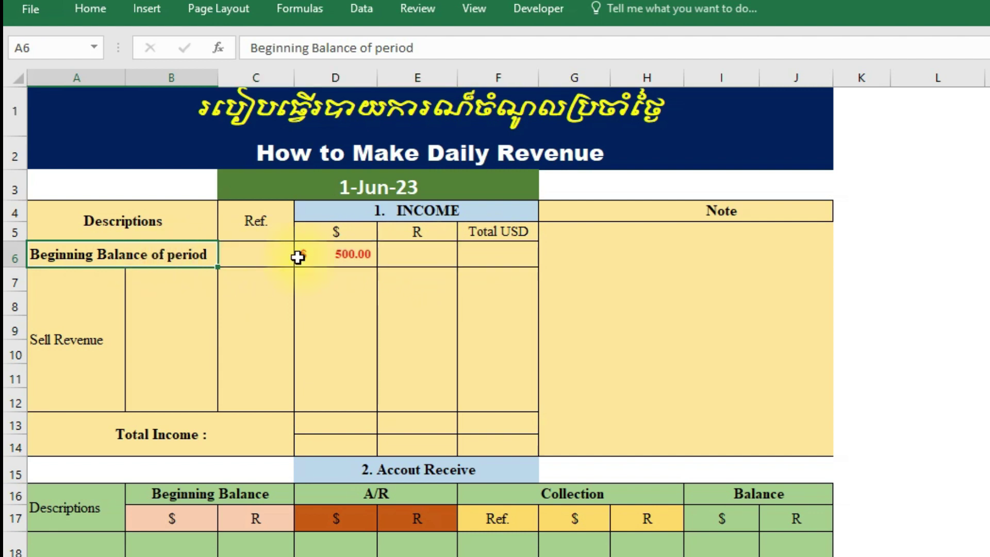
left_click(356, 188)
left_click(361, 256)
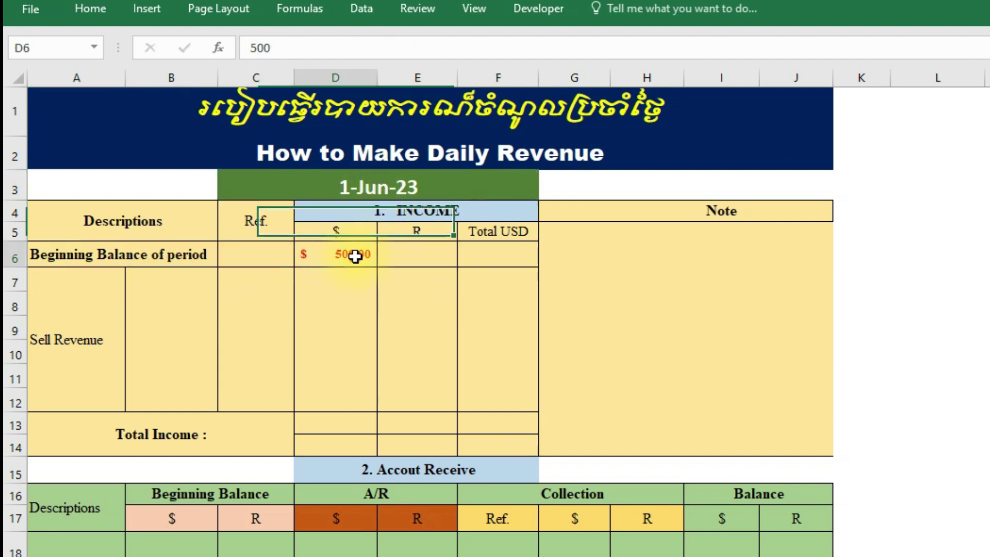
Step: Enter R 400,000 as the riel beginning balance in E6 and check both amounts
left_click(443, 260)
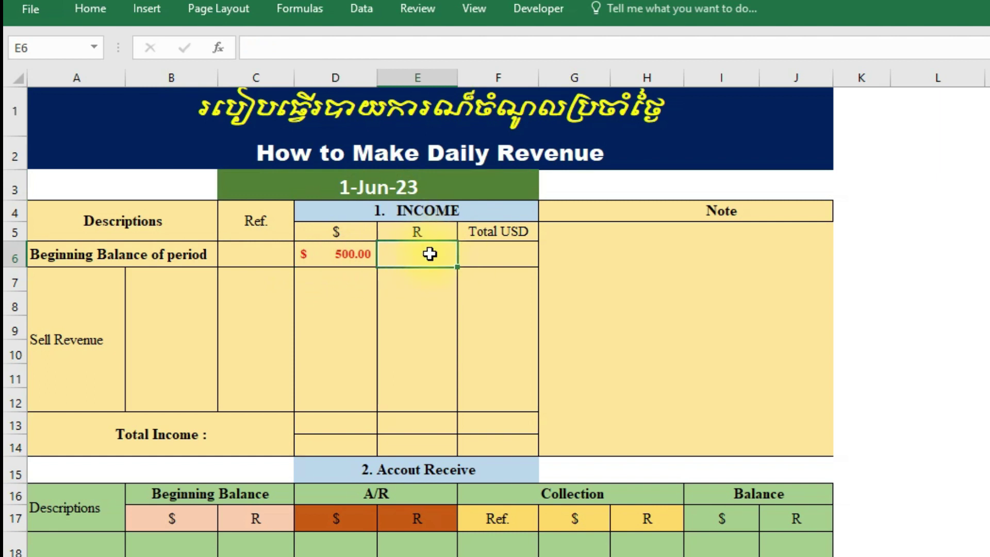
type("400000")
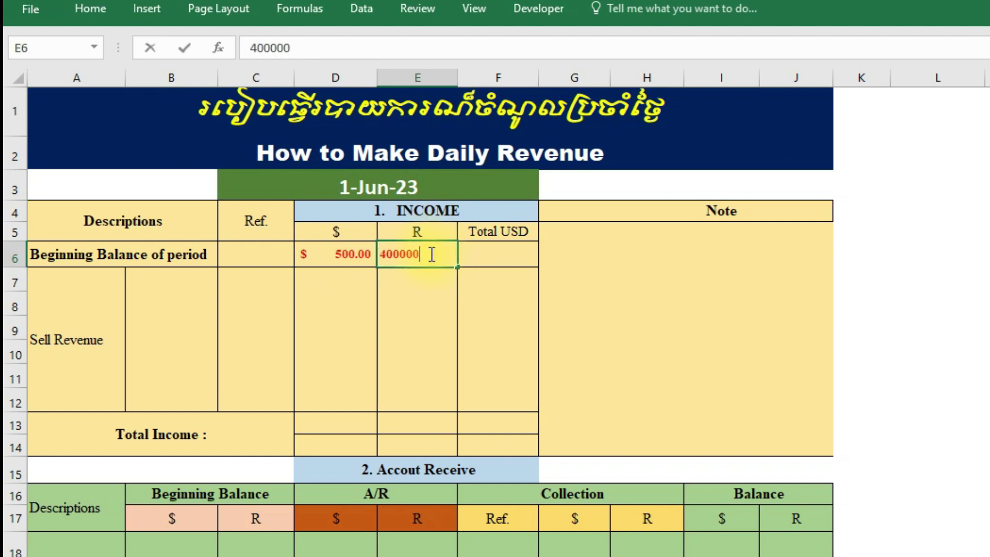
key("Return")
left_click(416, 254)
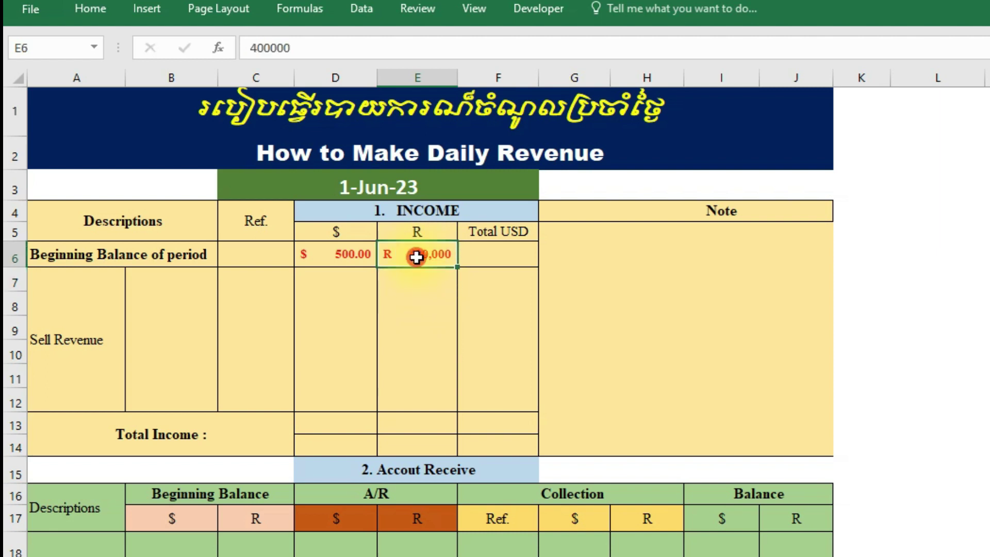
left_click(341, 259)
left_click(416, 254)
left_click(347, 256)
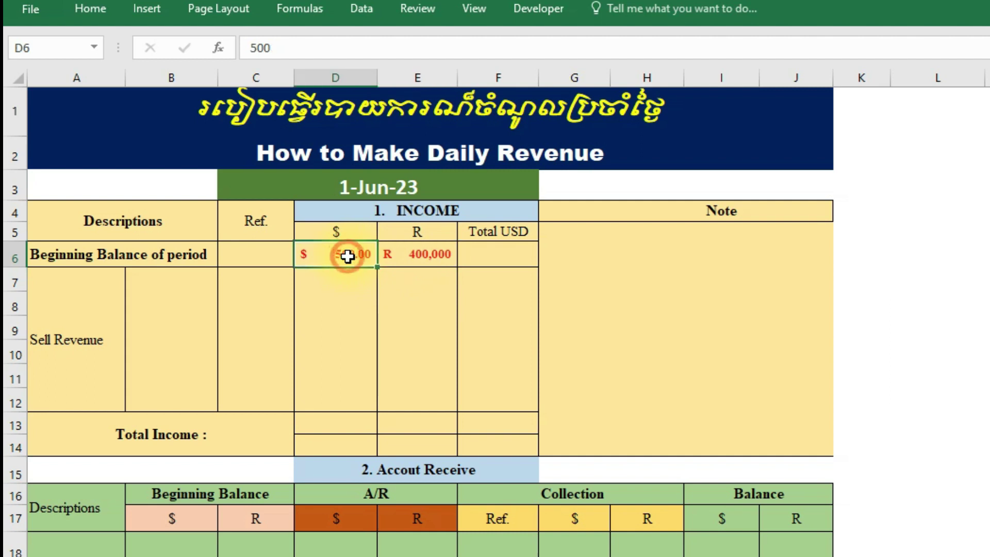
left_click(496, 231)
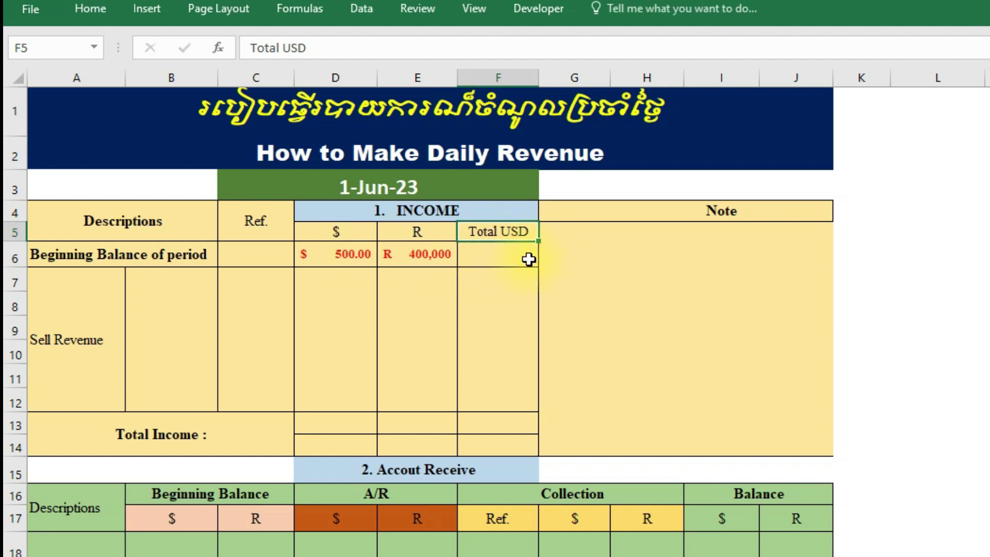
Step: Enter =E6/4100+D6 in F6 so Total USD shows $597.56
left_click(528, 260)
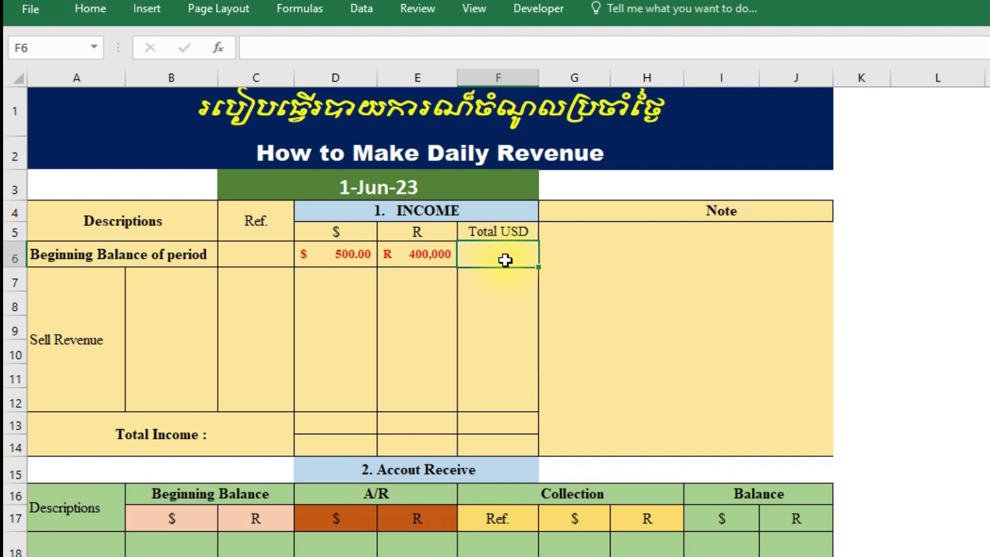
type("=")
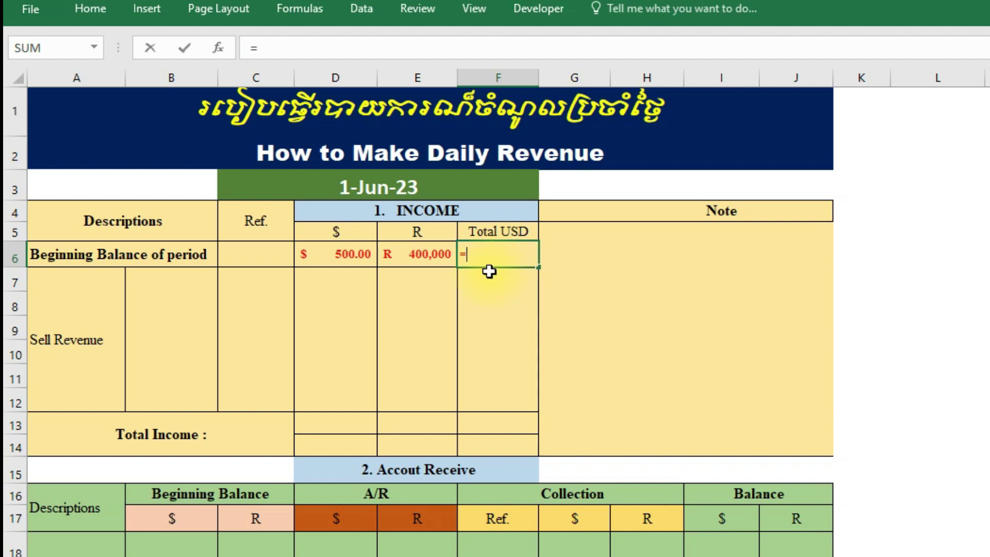
left_click(417, 254)
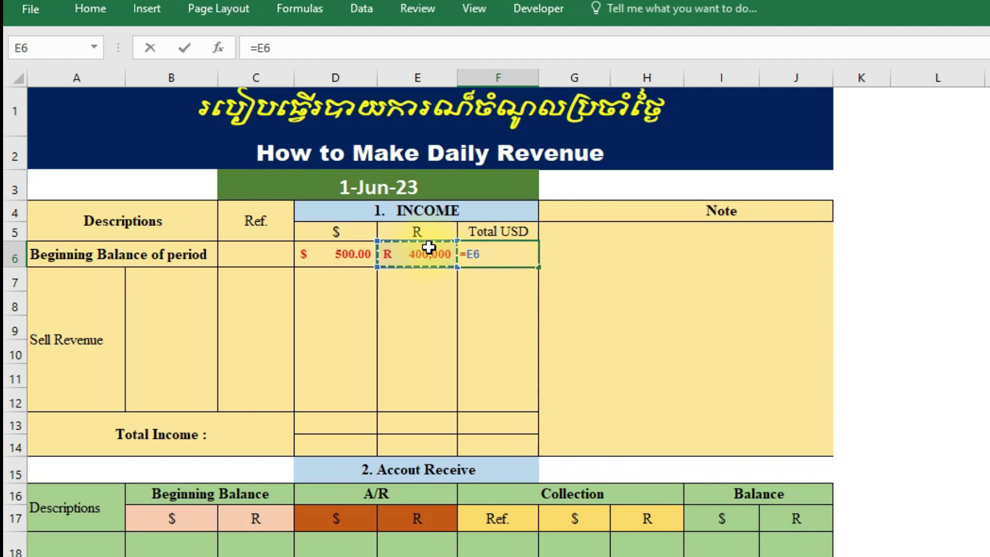
type("/4100+")
left_click(316, 256)
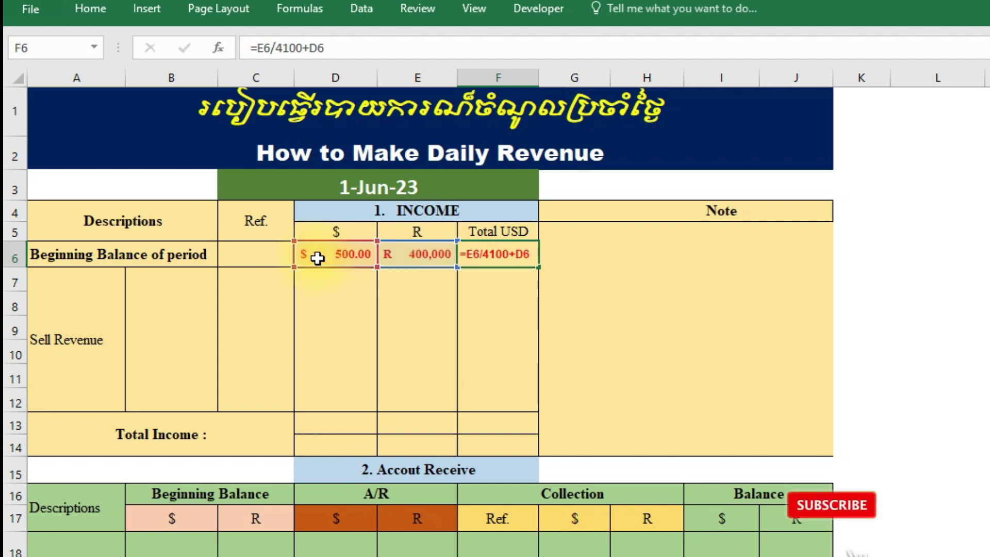
key("Return")
left_click(482, 256)
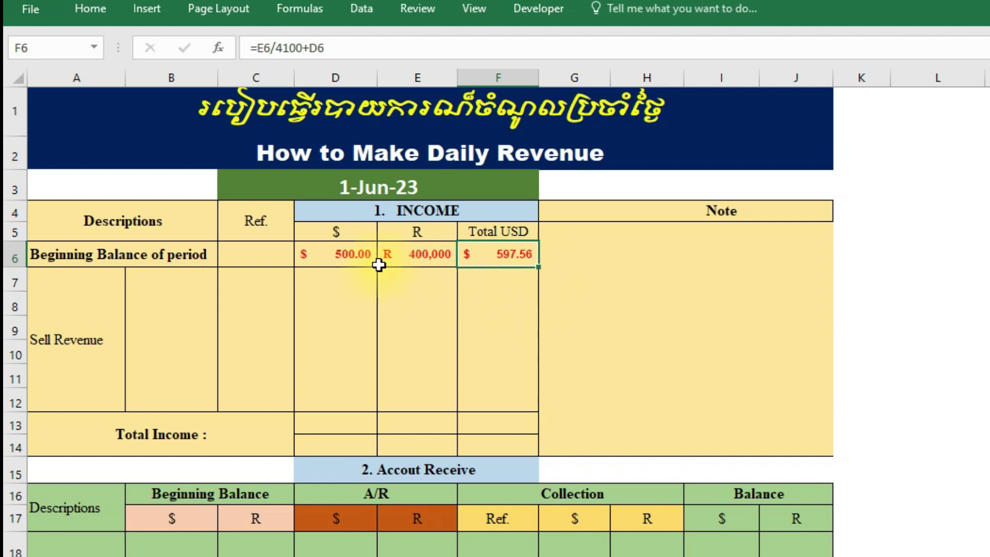
Step: Compare the $500, R 400,000 and $597.56 amounts, then mark the Sell Revenue description rows
left_click(350, 248)
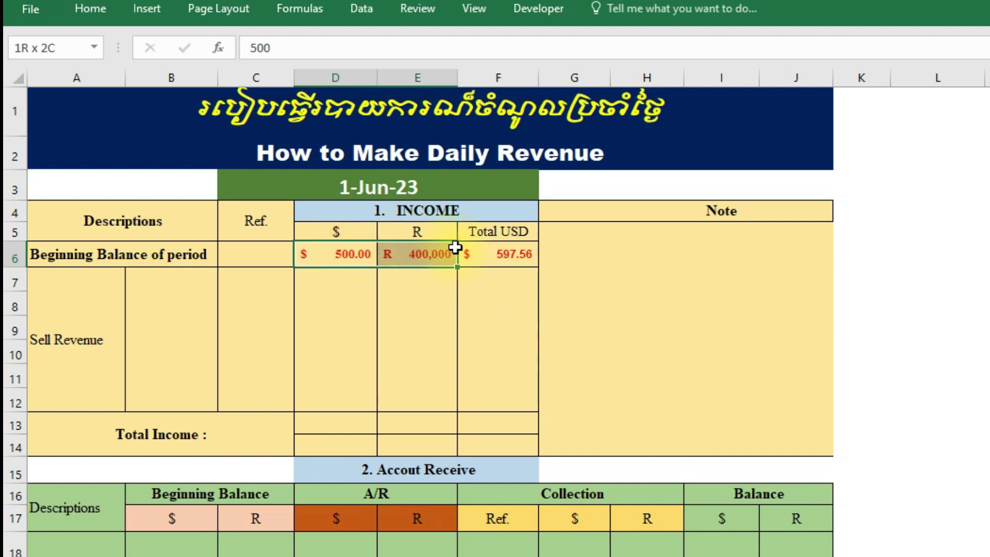
left_click_drag(350, 249, 491, 247)
left_click(352, 255)
left_click_drag(352, 256, 503, 249)
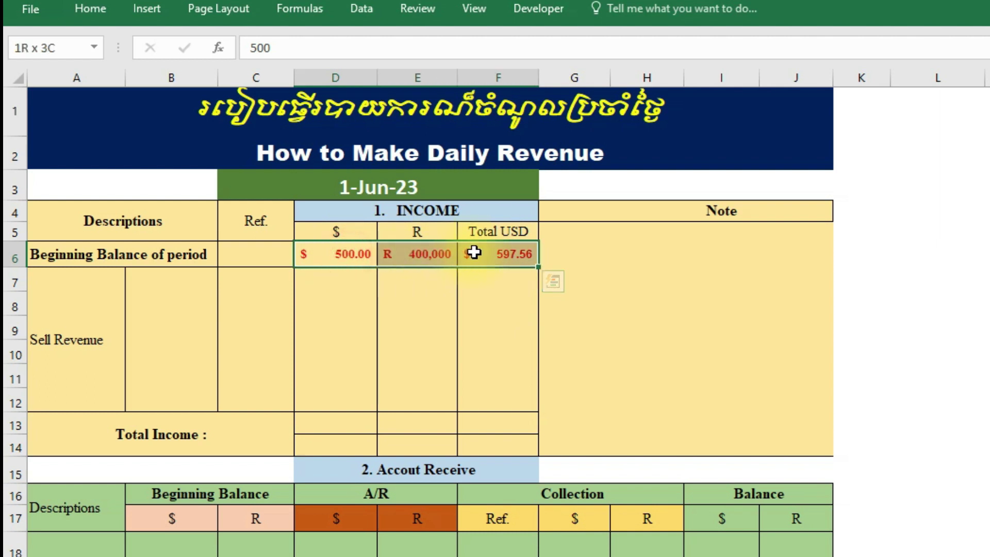
left_click(360, 260)
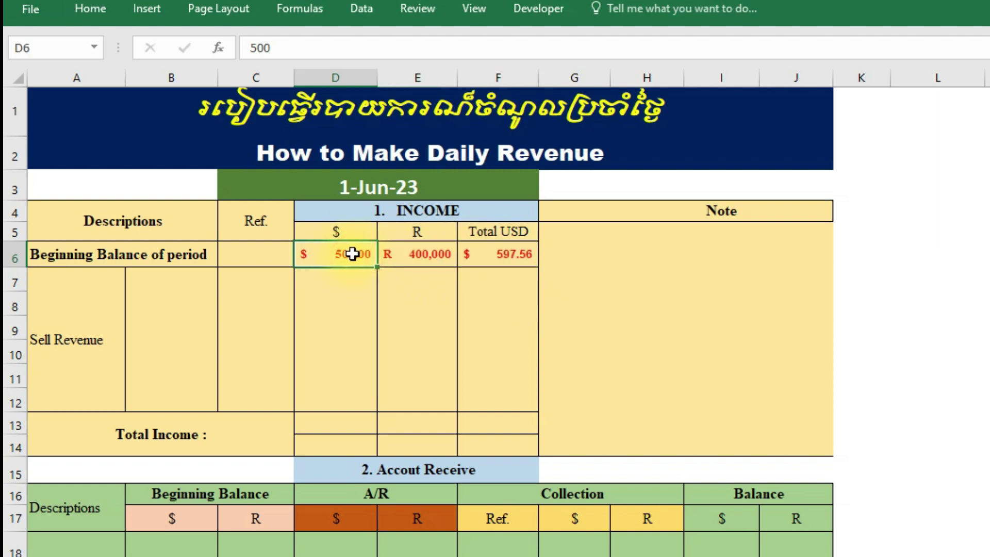
left_click(430, 253)
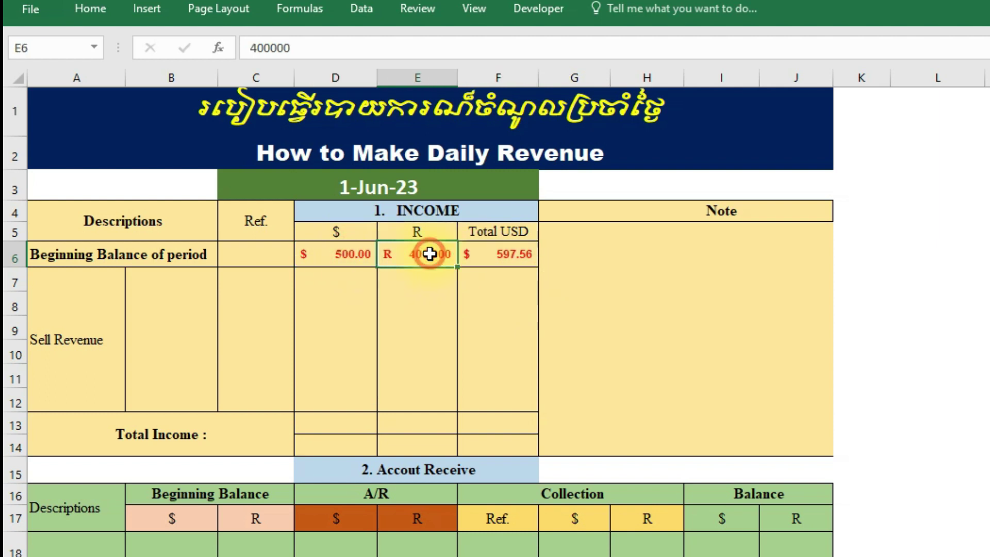
left_click(343, 255)
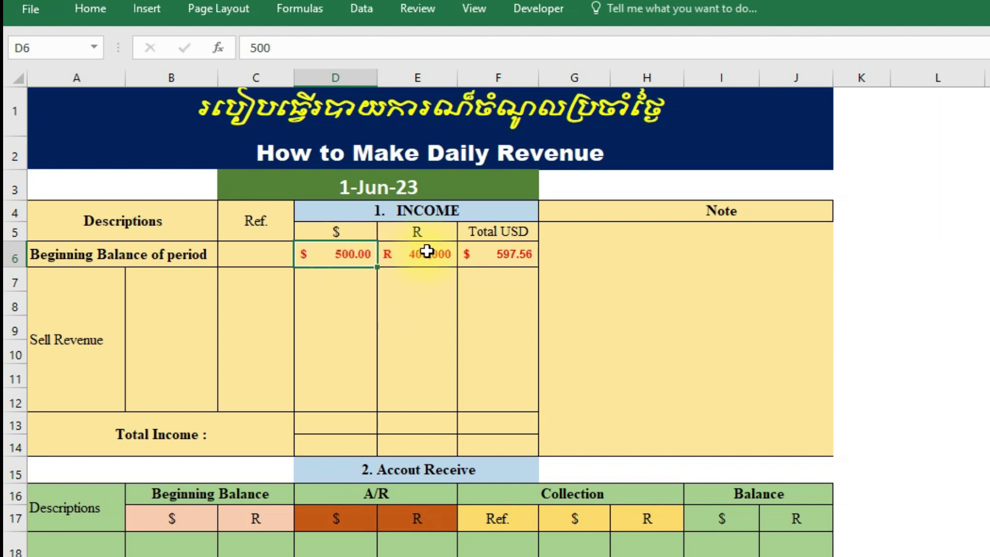
left_click(406, 257)
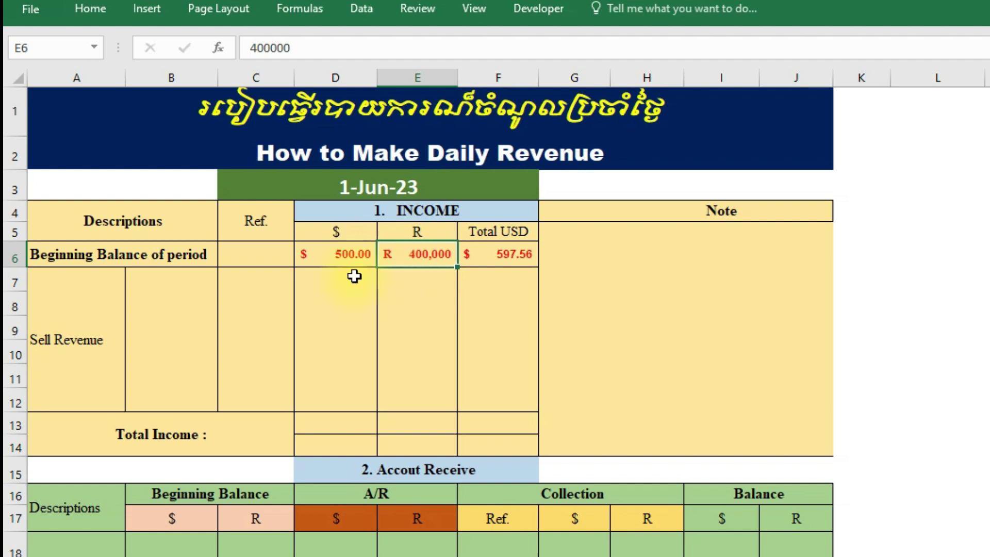
left_click(160, 286)
left_click_drag(164, 281, 161, 358)
Step: Enter Depo 12 as the first Sell Revenue description in B7
left_click(104, 290)
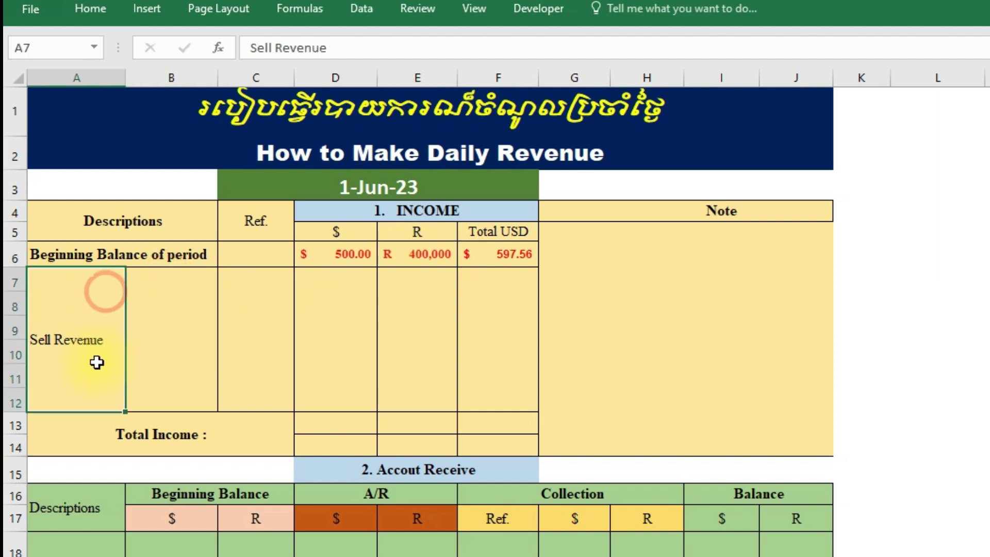
left_click(168, 284)
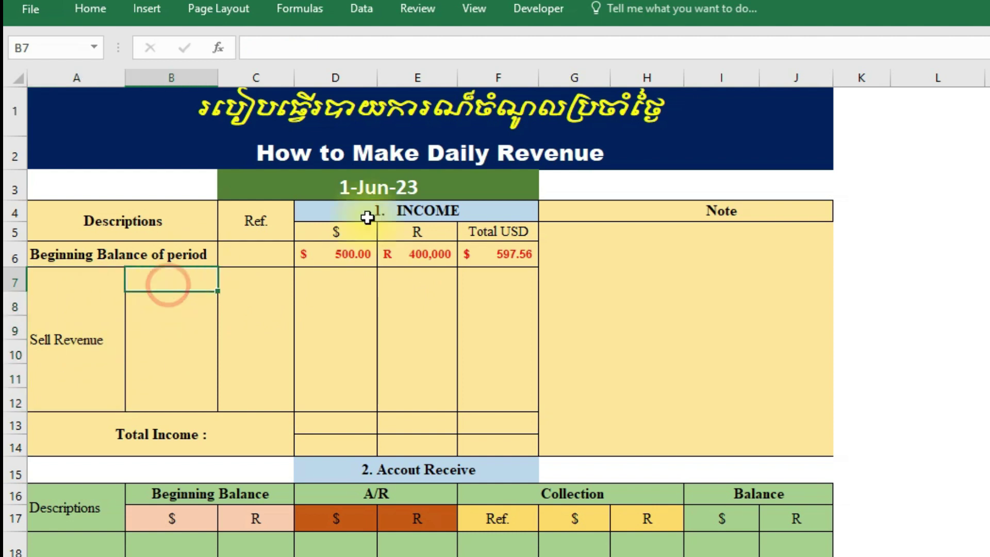
left_click(367, 190)
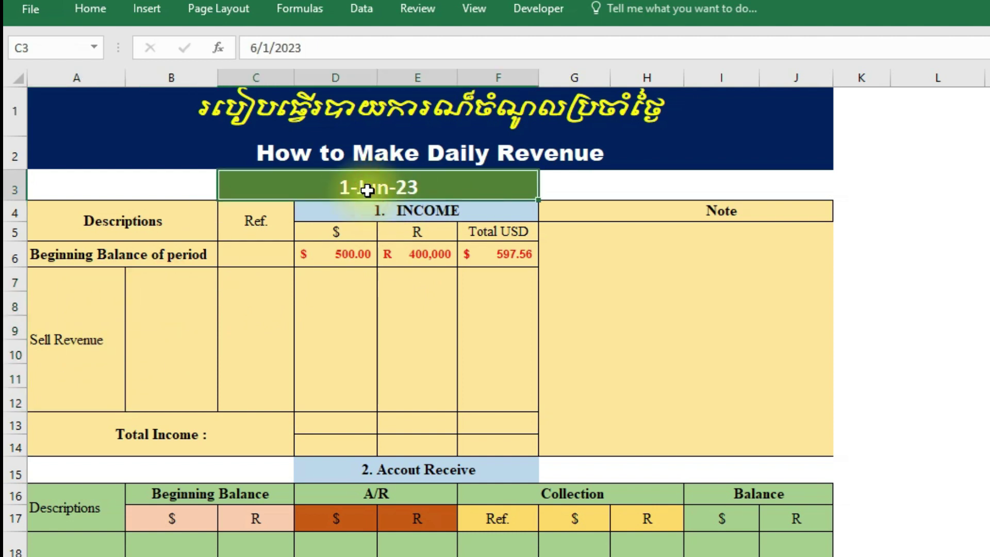
left_click(166, 281)
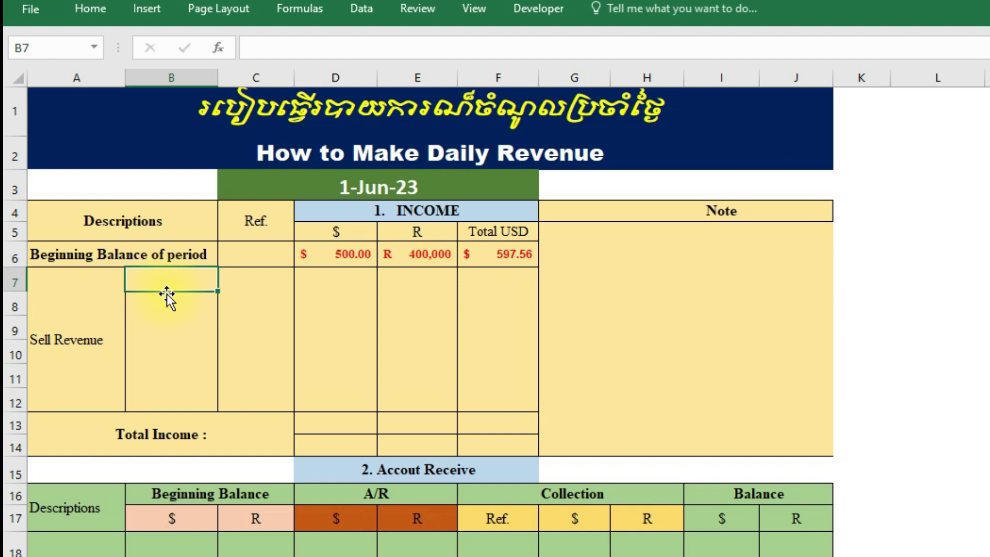
type("Depo 12")
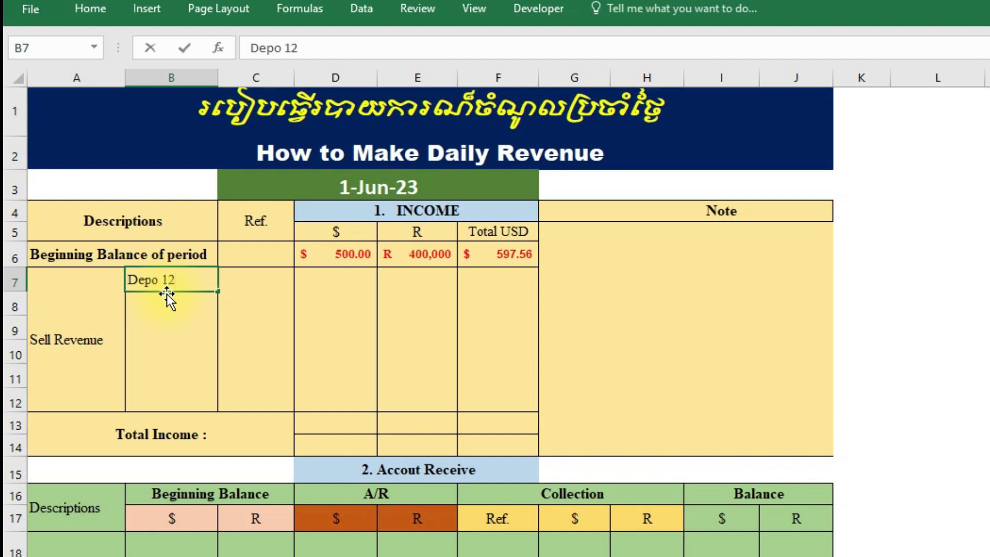
left_click(166, 331)
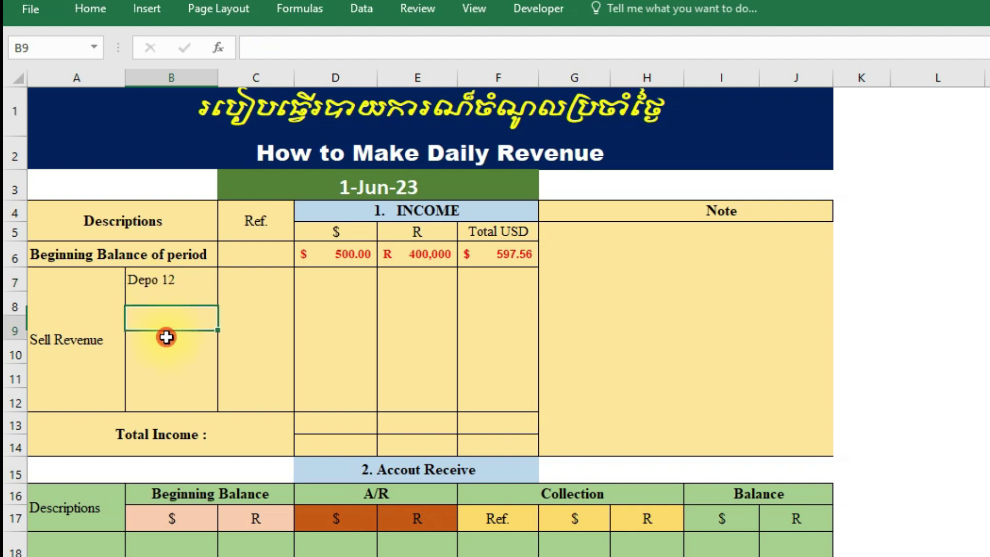
left_click(180, 277)
left_click_drag(180, 277, 171, 394)
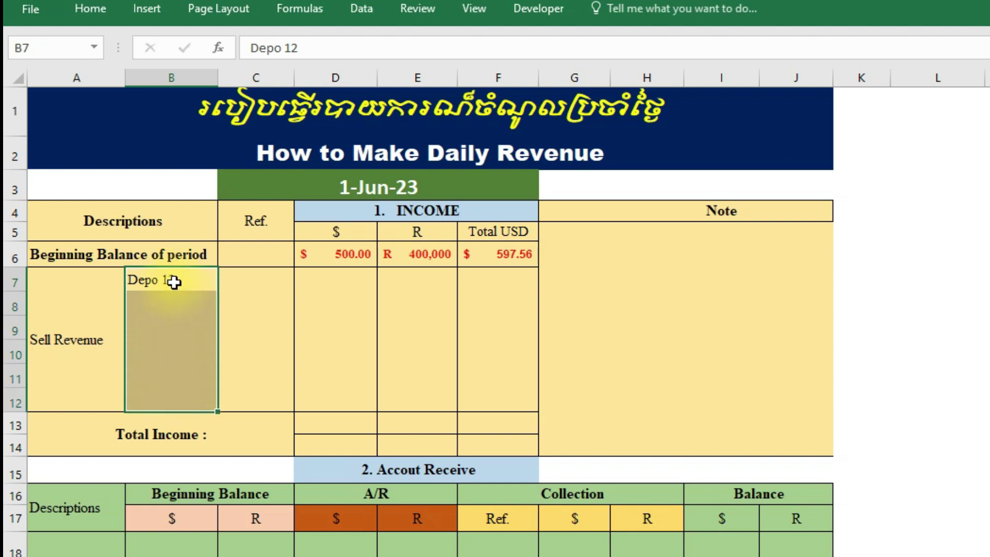
left_click_drag(174, 282, 177, 393)
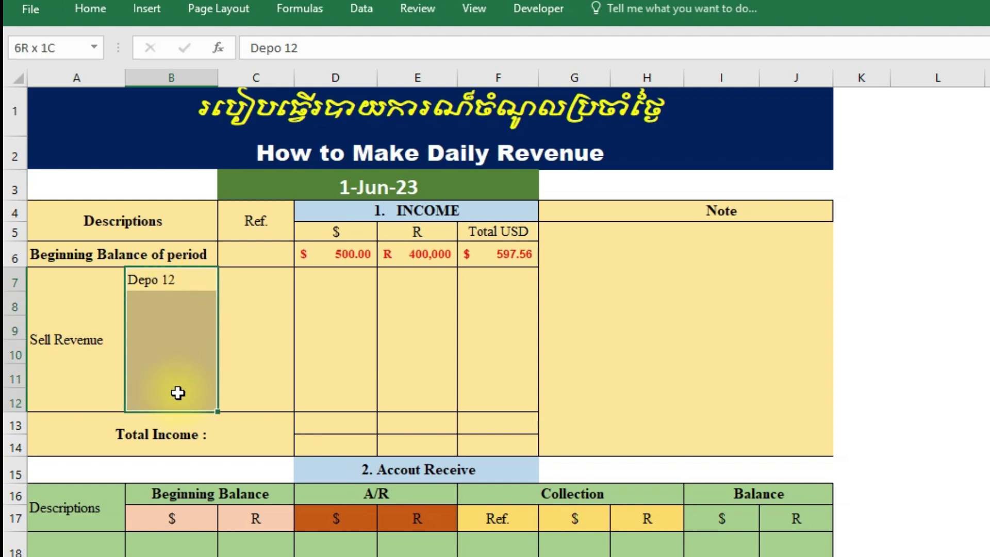
left_click_drag(191, 284, 188, 405)
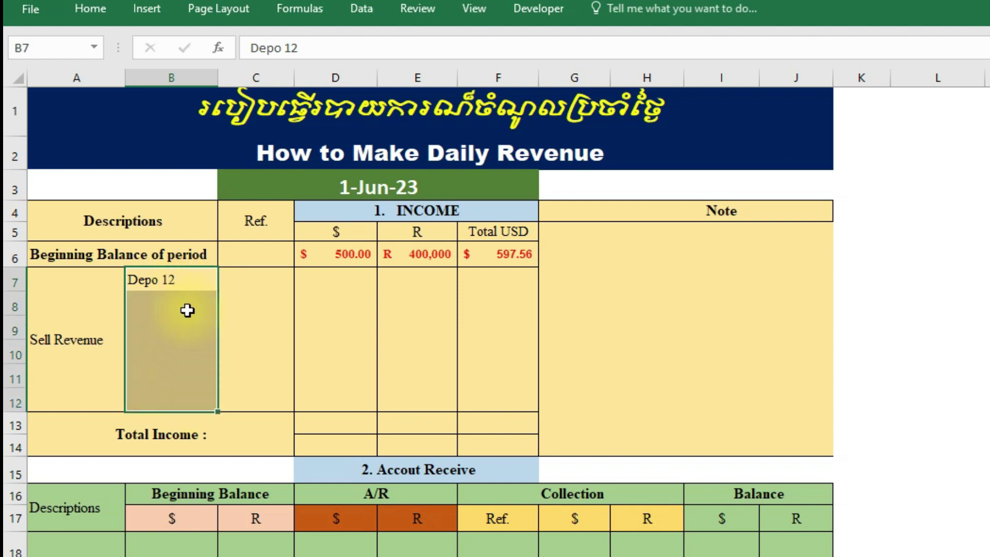
left_click(182, 283)
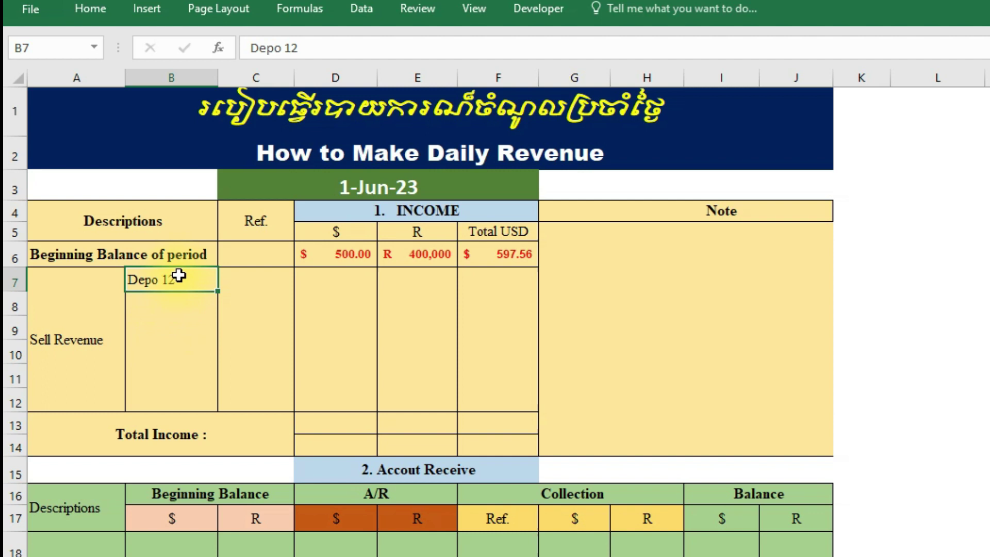
Step: Set the Ref. to 125 for the beginning balance row and 126 for Depo 12
left_click(273, 281)
left_click(242, 252)
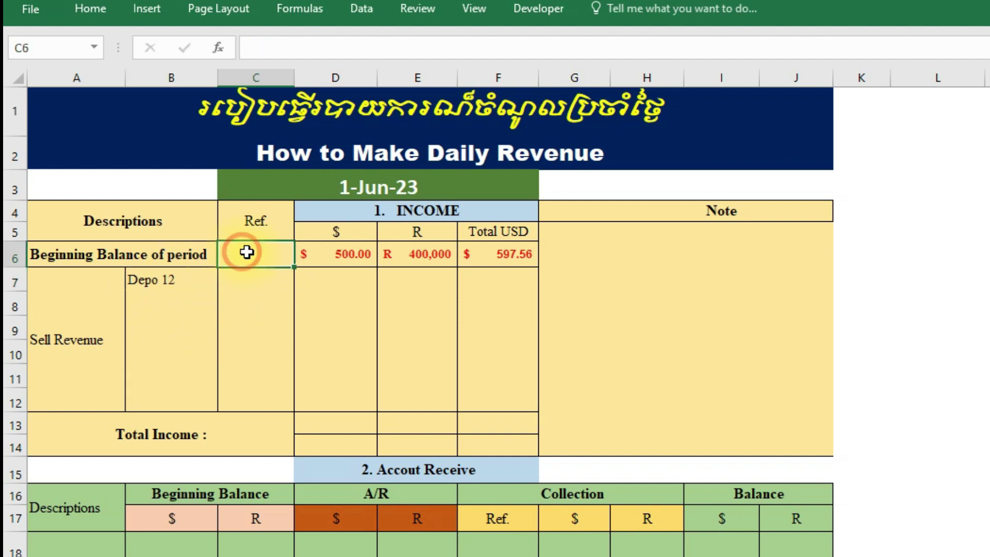
type("125")
left_click(255, 281)
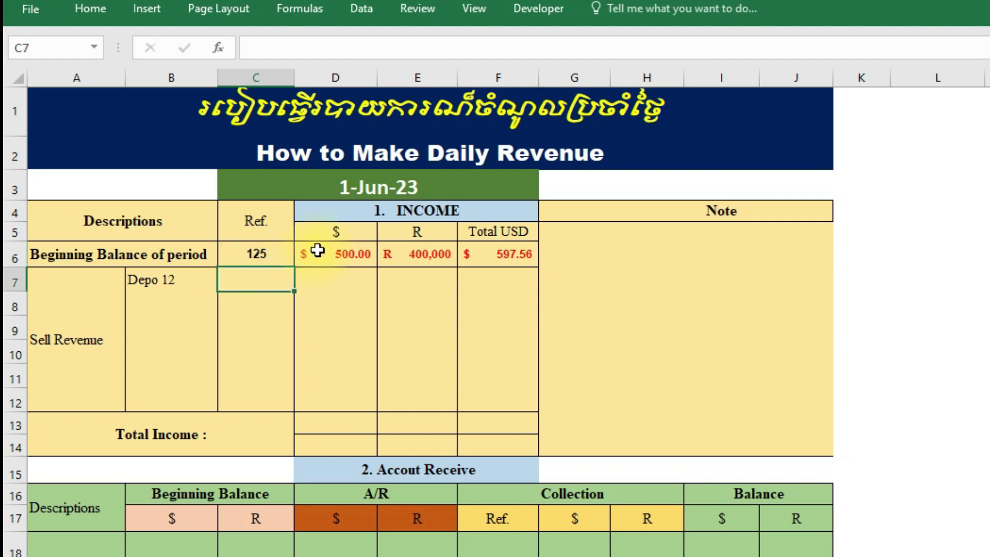
left_click(150, 279)
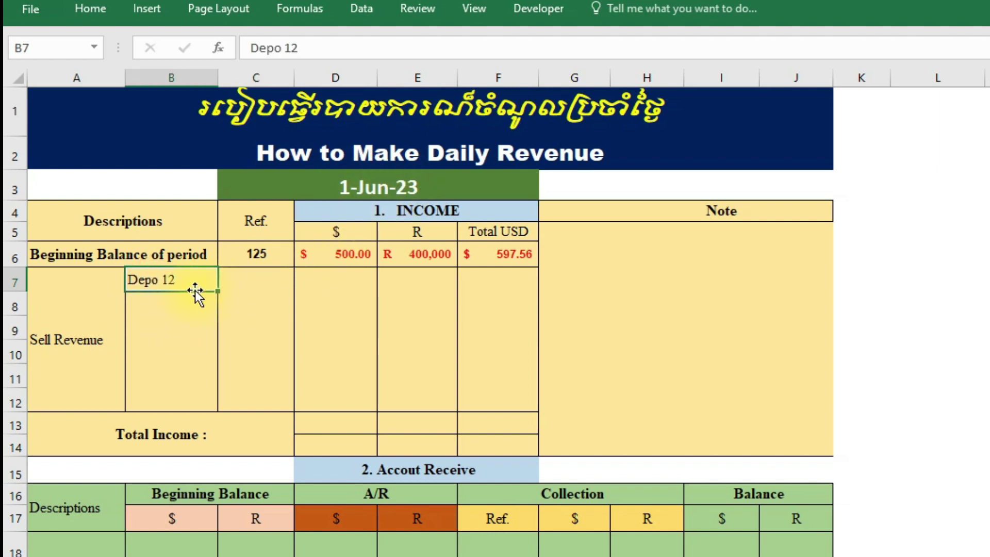
left_click(247, 279)
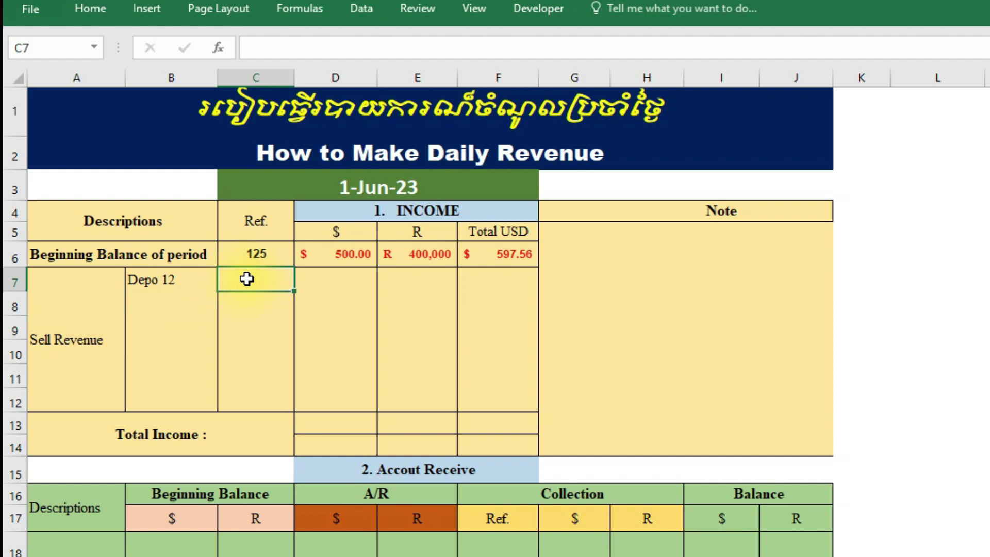
type("126")
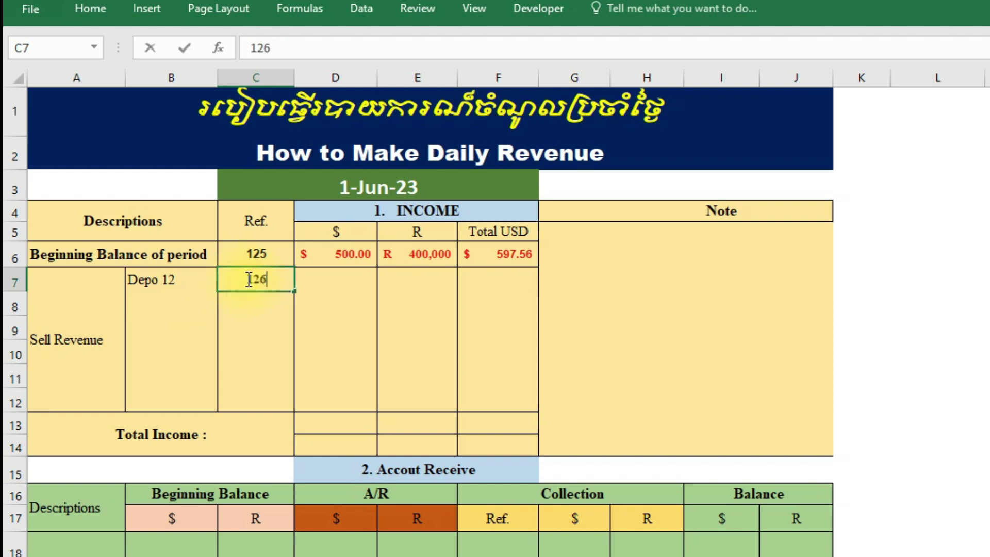
left_click(289, 308)
Step: Enter $600.00 income for Depo 12 in D7 and select income cells D7:F10
left_click(323, 279)
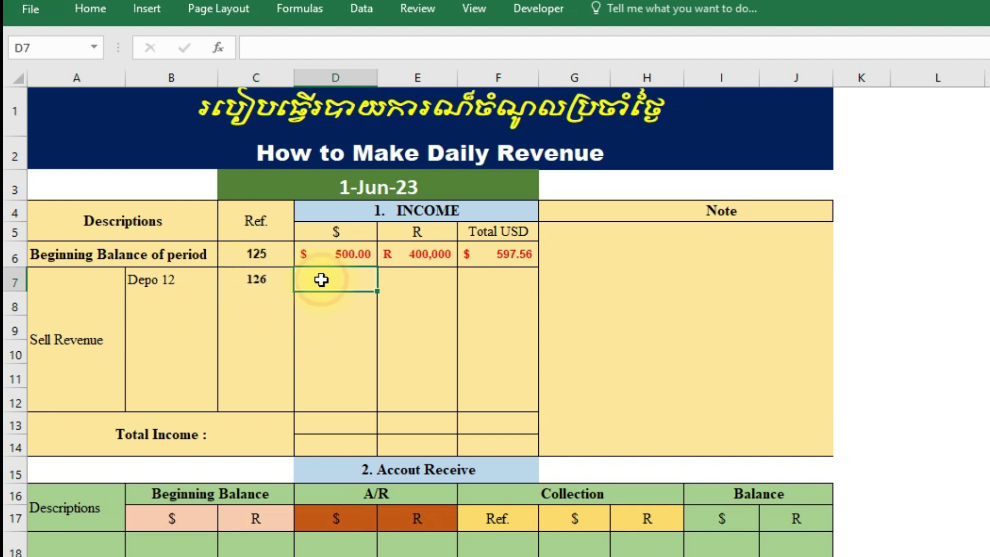
type("6")
key("ctrl+Return")
key("shift+Down")
key("shift+Right")
key("shift+Right")
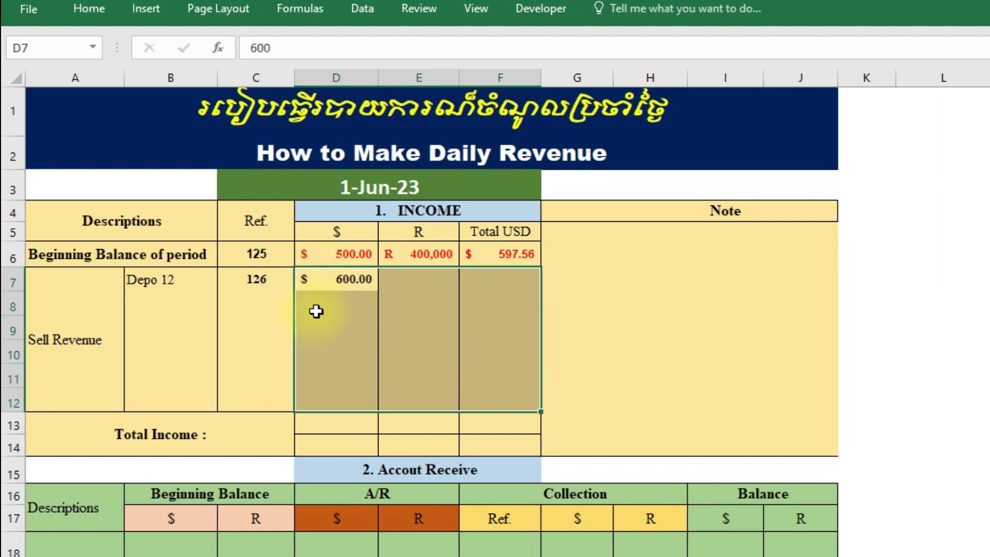
mouse_move(334, 281)
left_mouse_down()
mouse_move(517, 360)
mouse_move(510, 392)
left_mouse_up()
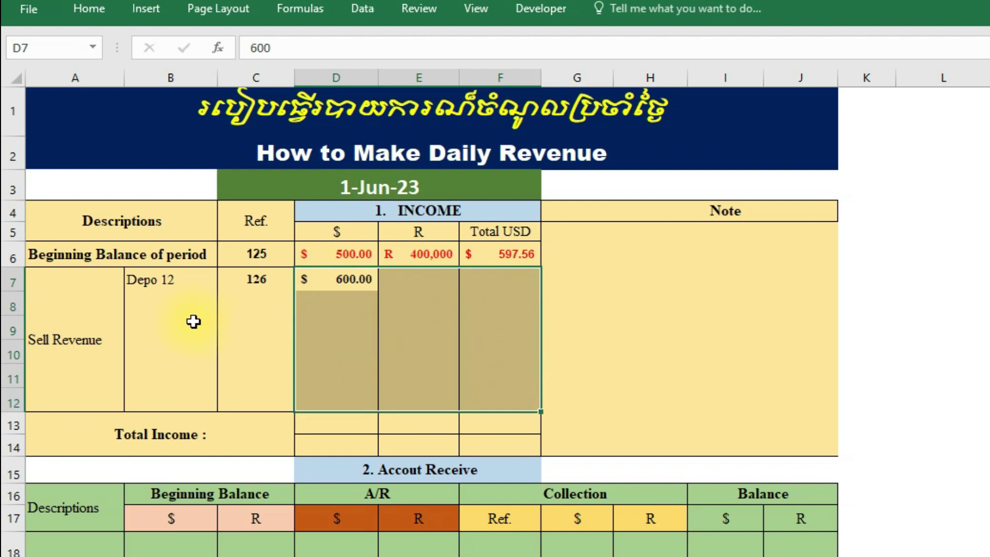
Step: Enter Depo 13 in cell B8 by amending the suggested Depo text
left_click(170, 308)
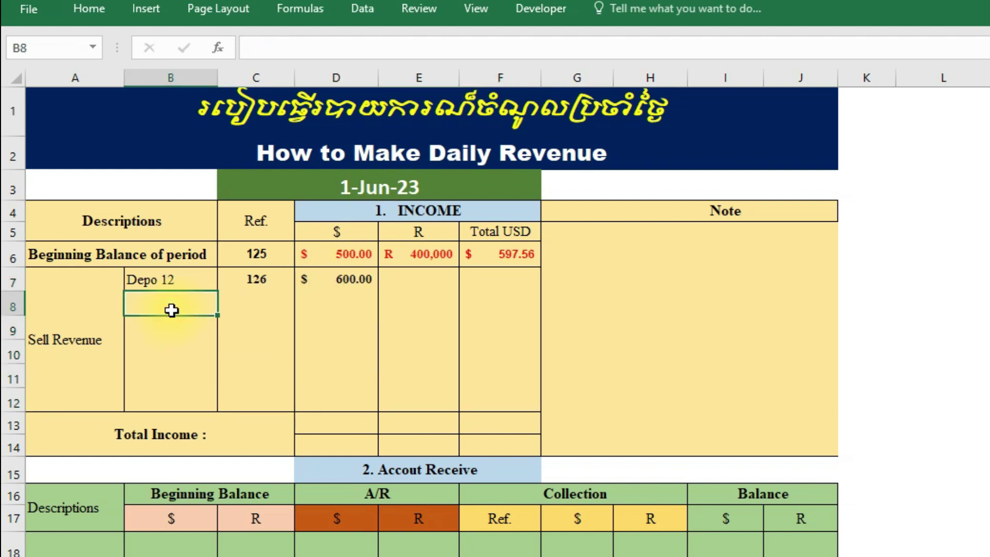
double_click(172, 310)
type("Depo 12")
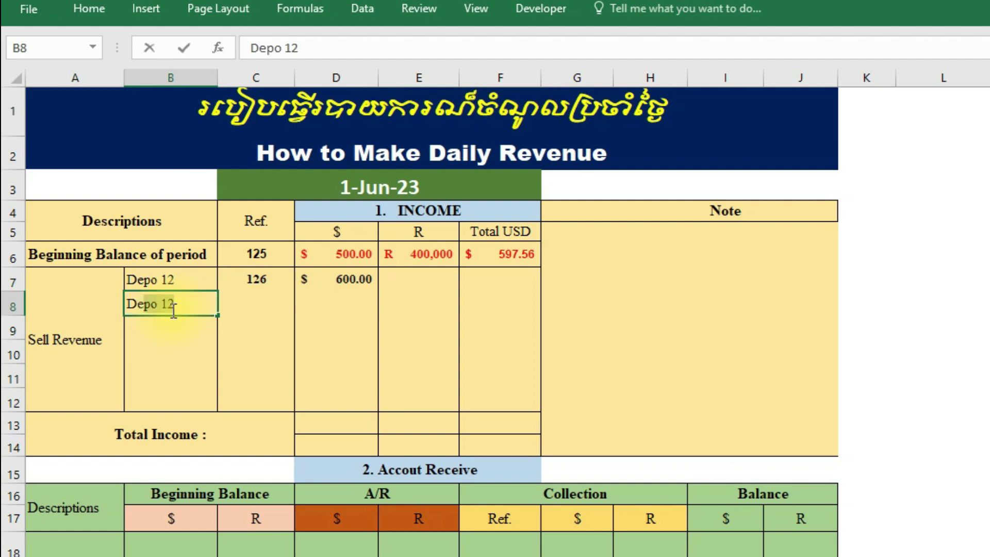
left_click(178, 310)
key("Return")
left_click(202, 282)
left_click(181, 304)
Step: Give Depo 13 reference 127, $500.00 and R 200,000 in C8:E8
left_click(251, 307)
type("127")
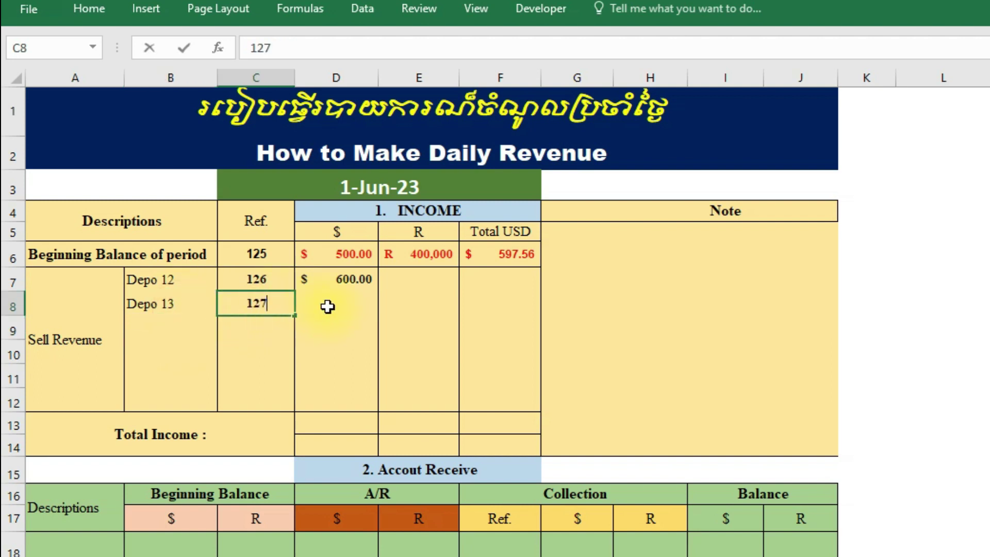
left_click(330, 307)
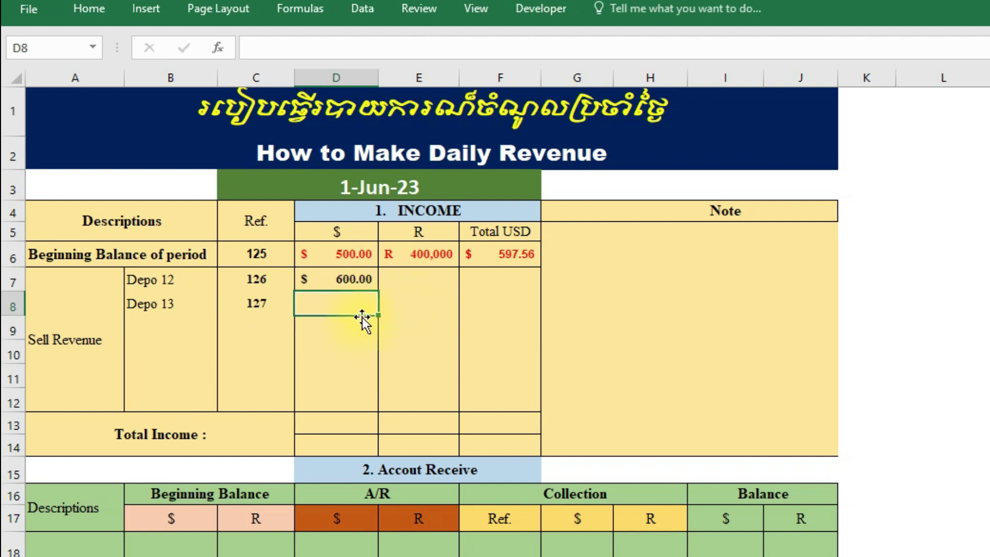
type("500")
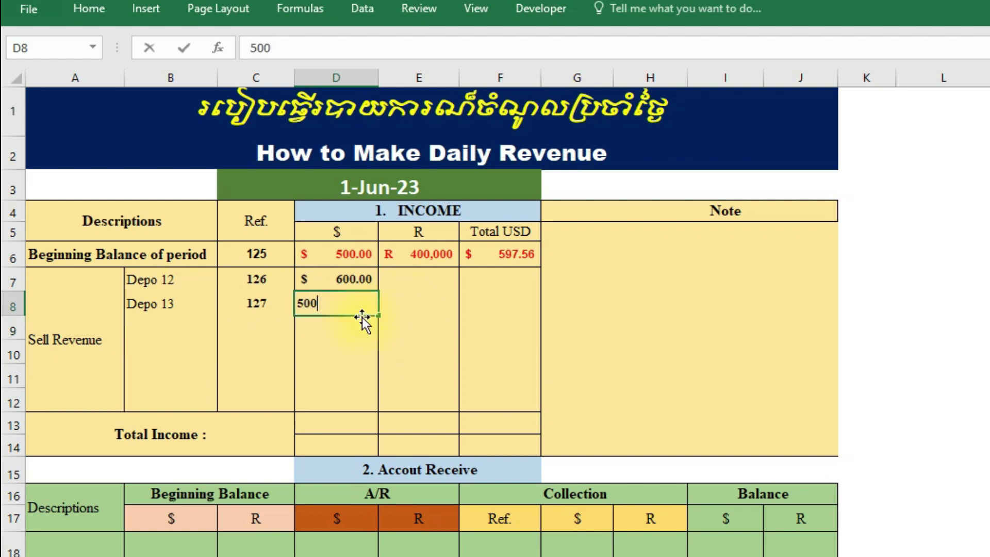
left_click(410, 301)
type("200000")
left_click(401, 373)
left_click(420, 298)
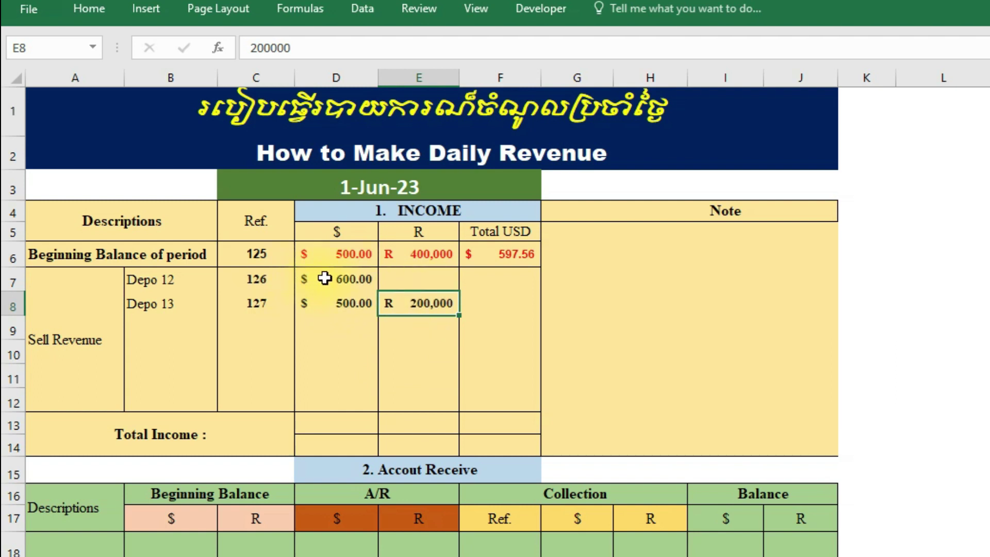
left_click(261, 278)
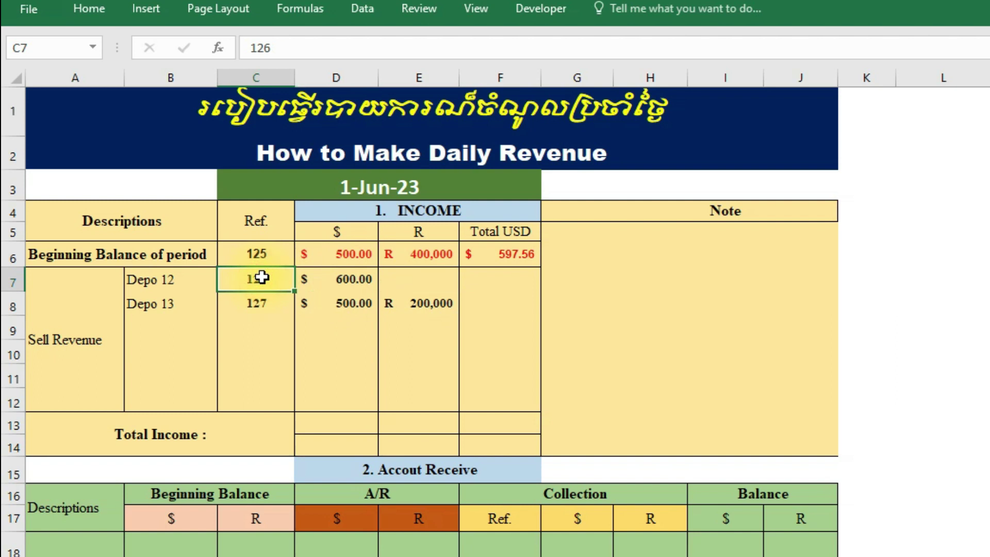
mouse_move(351, 281)
left_mouse_down()
mouse_move(435, 303)
mouse_move(435, 360)
left_mouse_up()
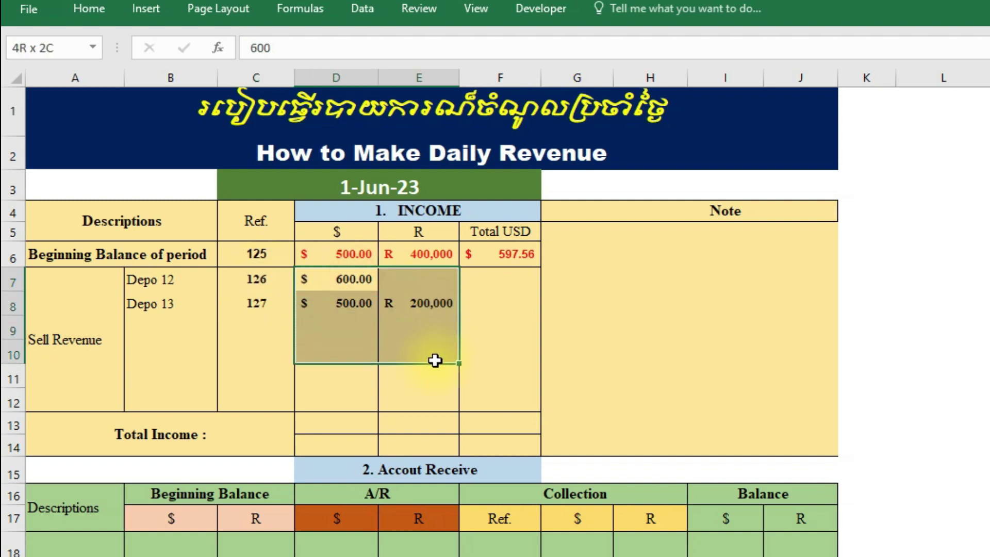
left_click(415, 213)
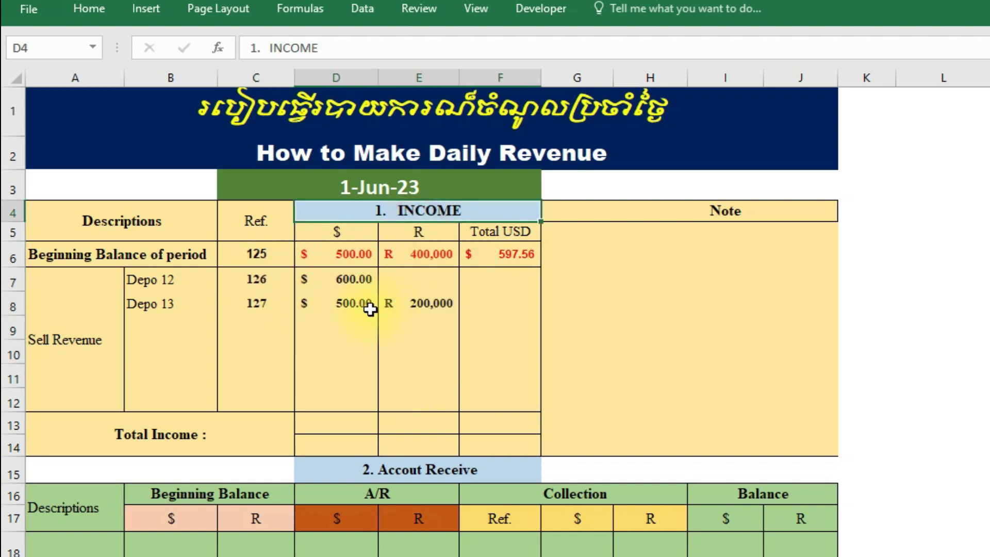
left_click(349, 283)
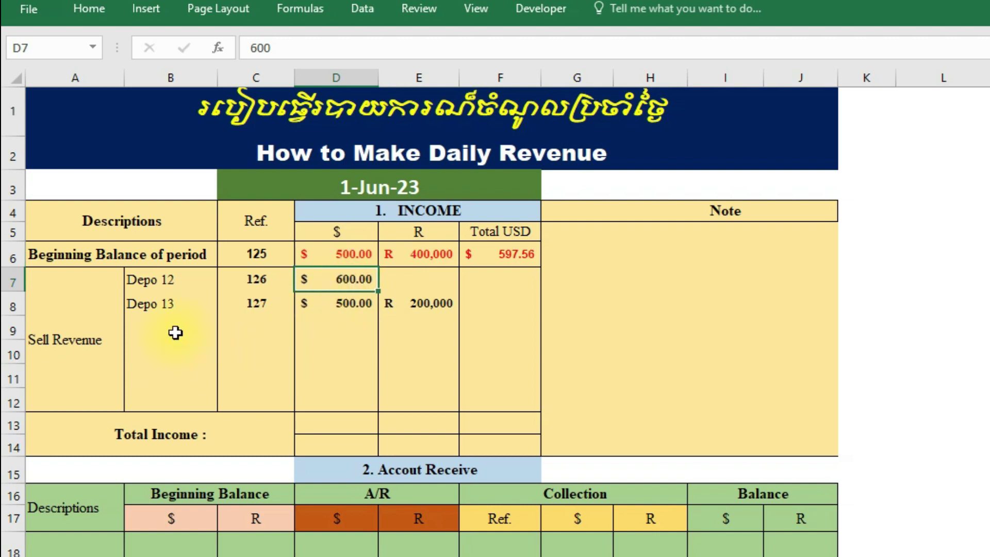
Step: Enter Depo 15 in B9 with reference 128 and $1,000.00 in D9
left_click(175, 331)
type("Depo 13")
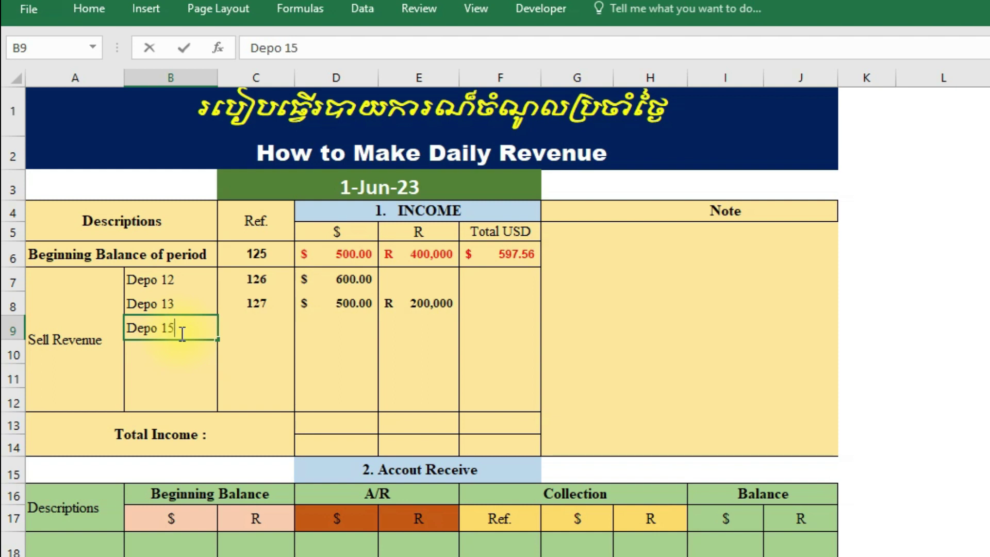
left_click(182, 350)
left_click(181, 373)
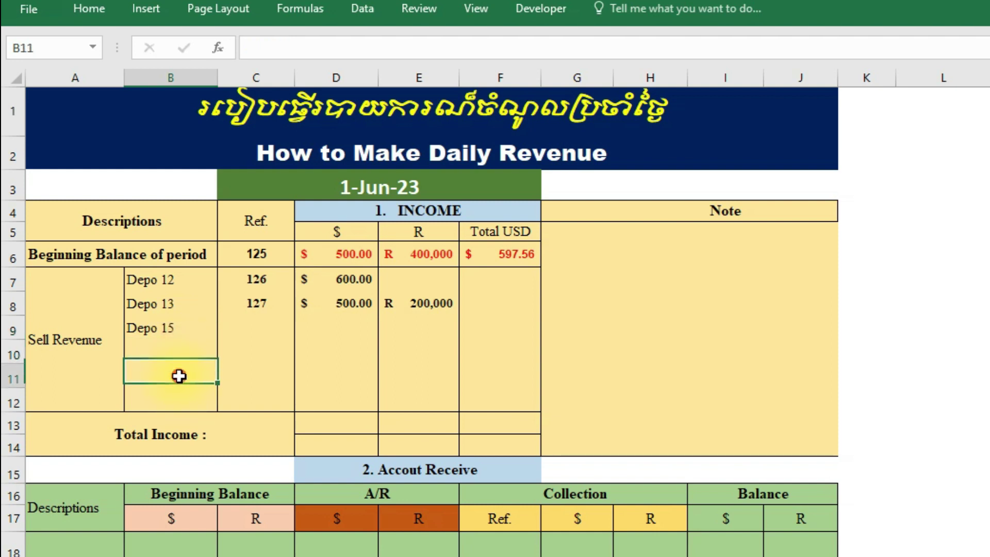
left_click(178, 394)
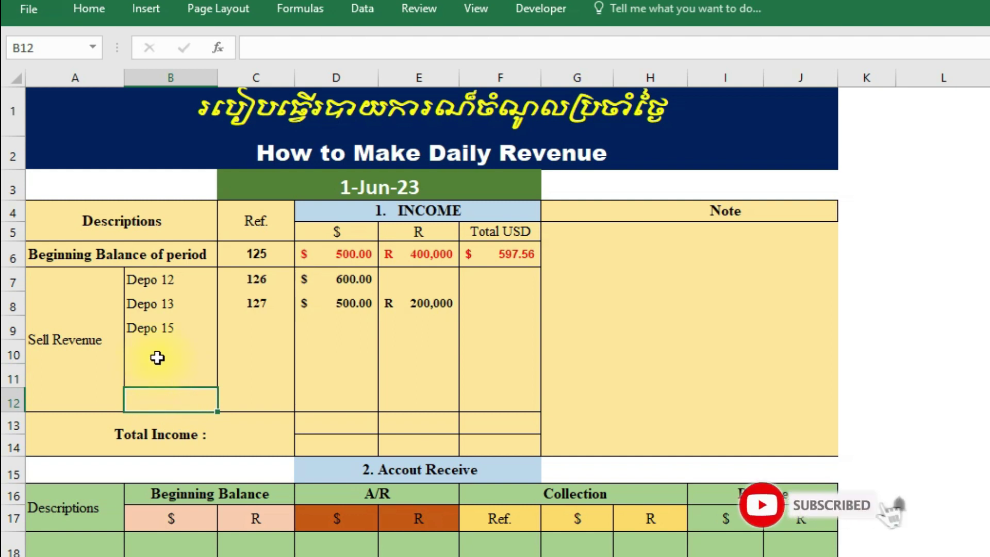
left_click(13, 353)
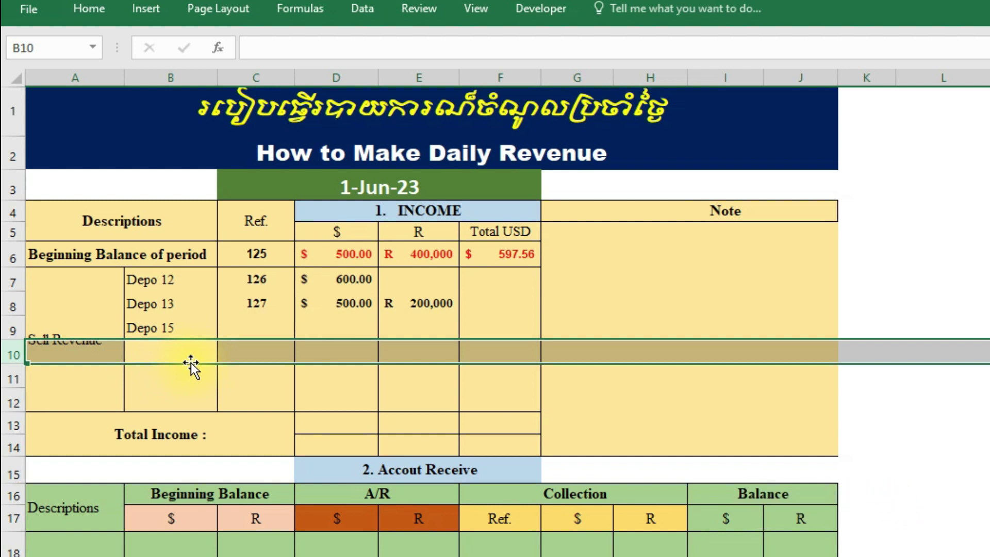
left_click(234, 325)
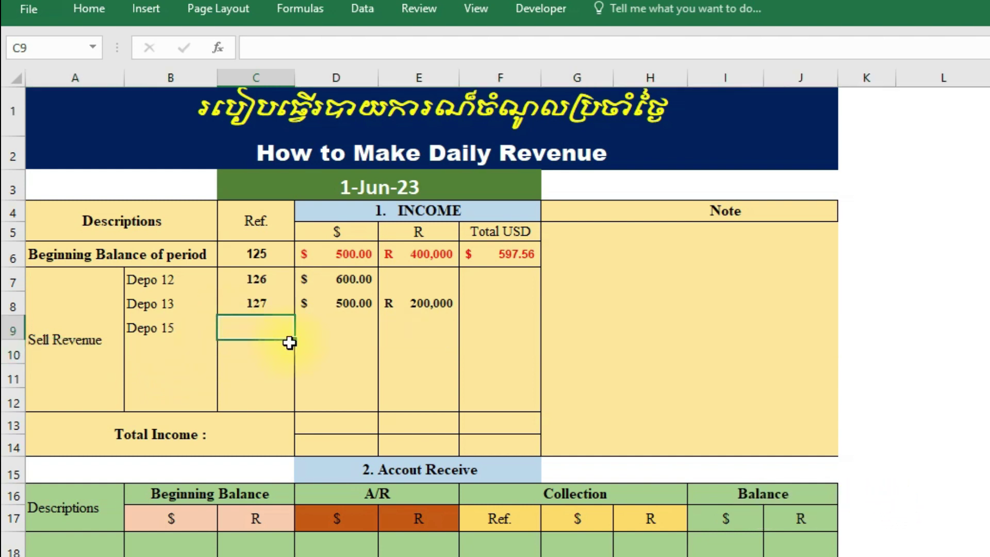
left_click(336, 334)
type("1000")
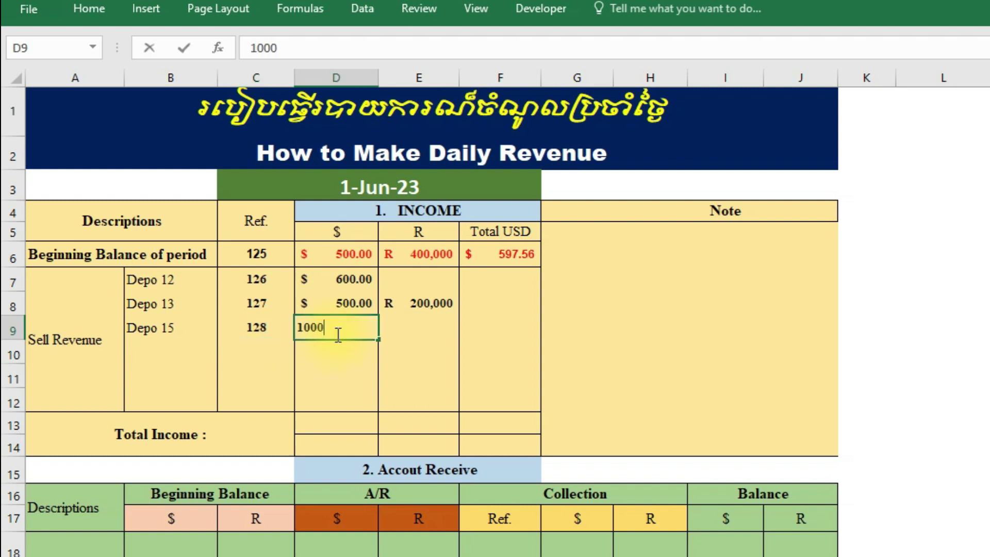
left_click(360, 371)
left_click(365, 330)
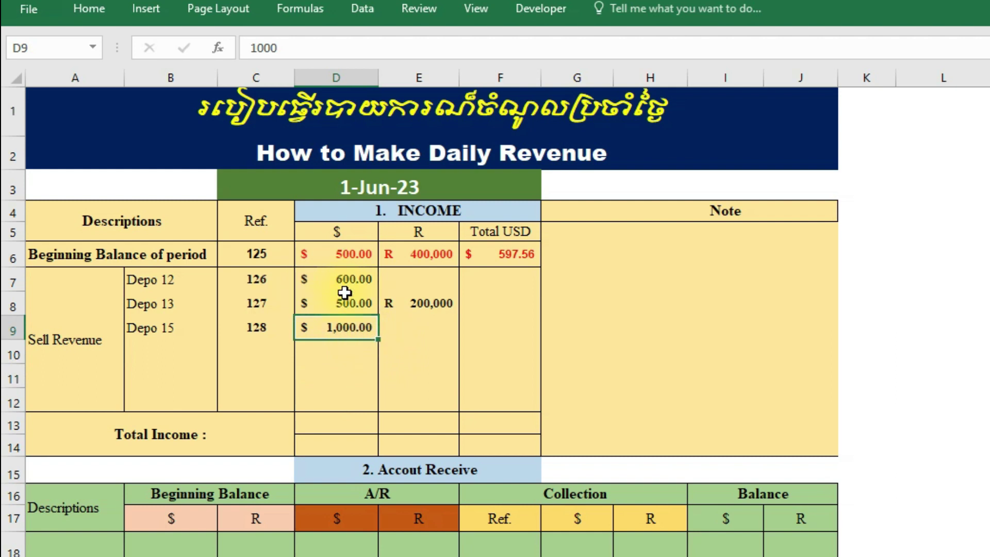
mouse_move(333, 282)
left_mouse_down()
mouse_move(424, 389)
mouse_move(431, 378)
left_mouse_up()
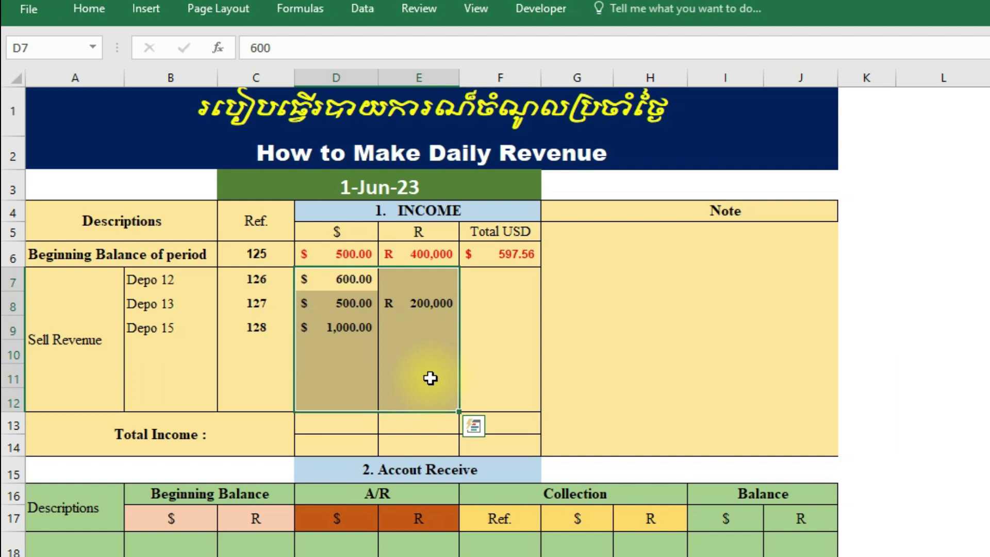
Step: Enter =E7/4100+D7 in F7 and fill it down through F12
left_click(507, 287)
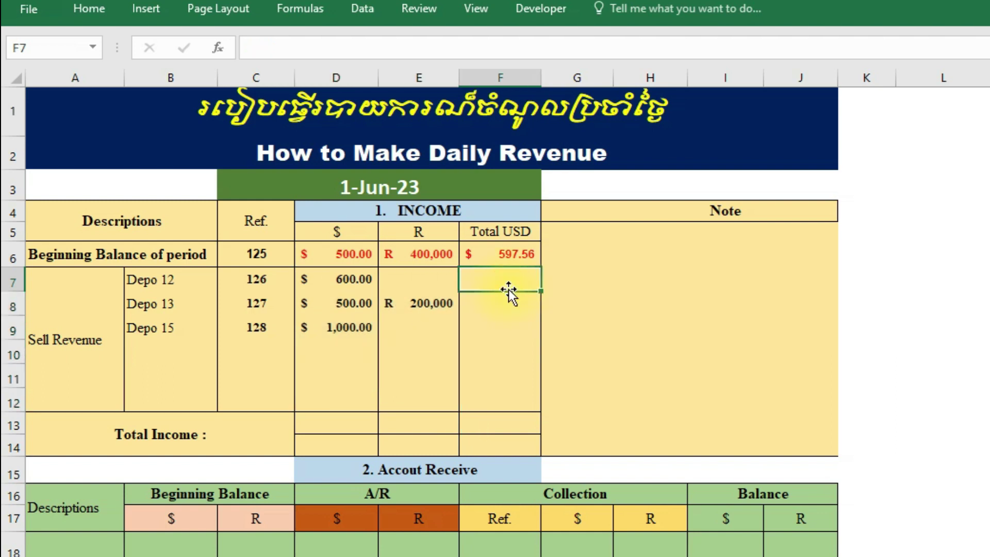
type("=")
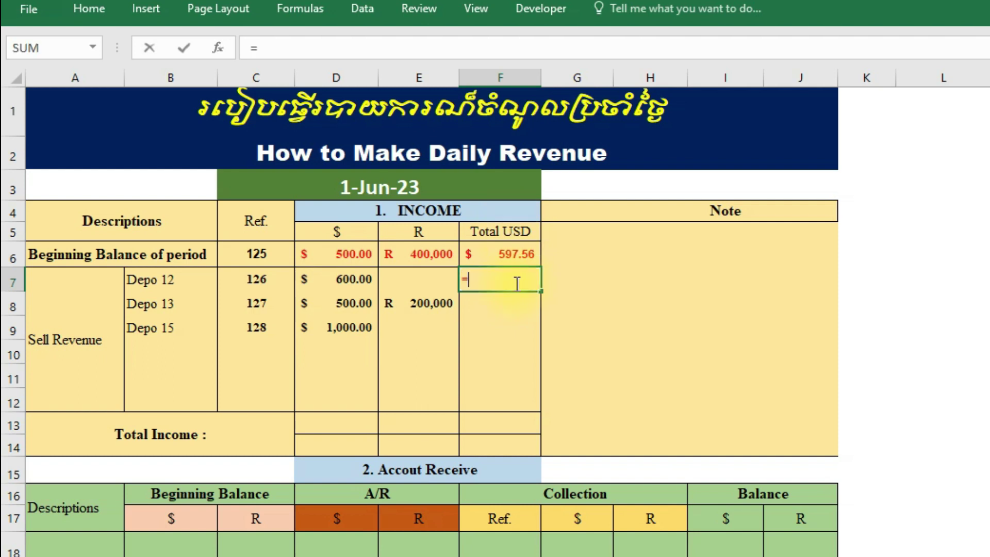
left_click(436, 283)
type("/4100+")
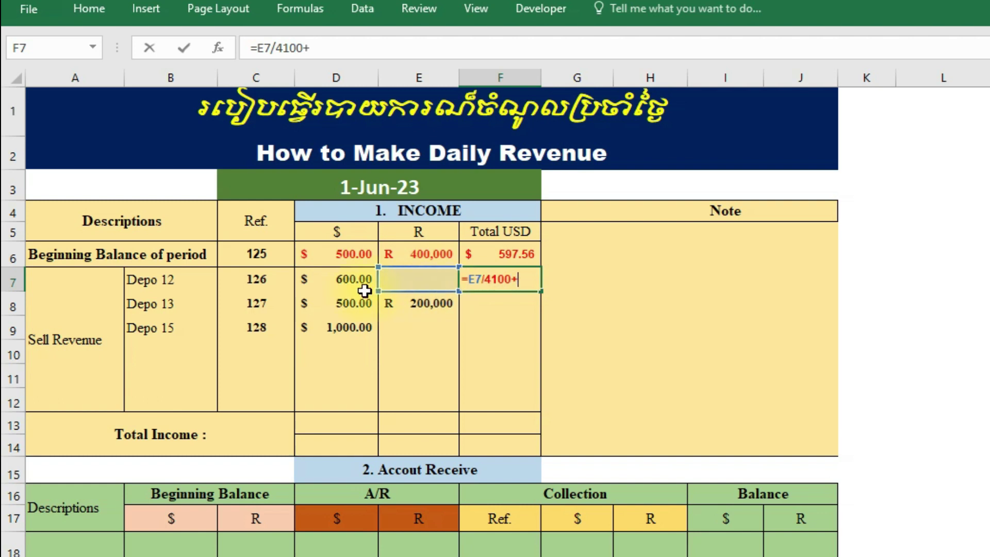
left_click(337, 279)
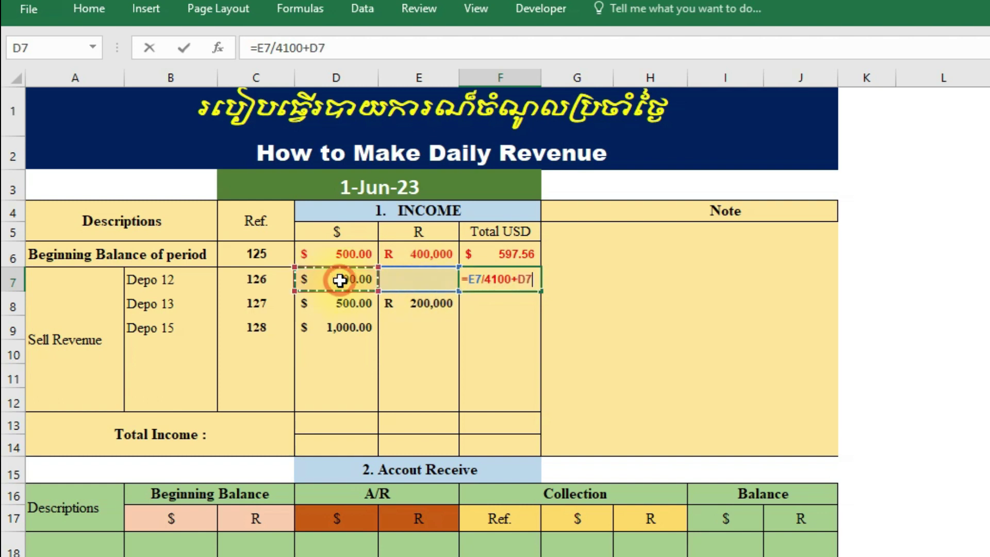
key("Return")
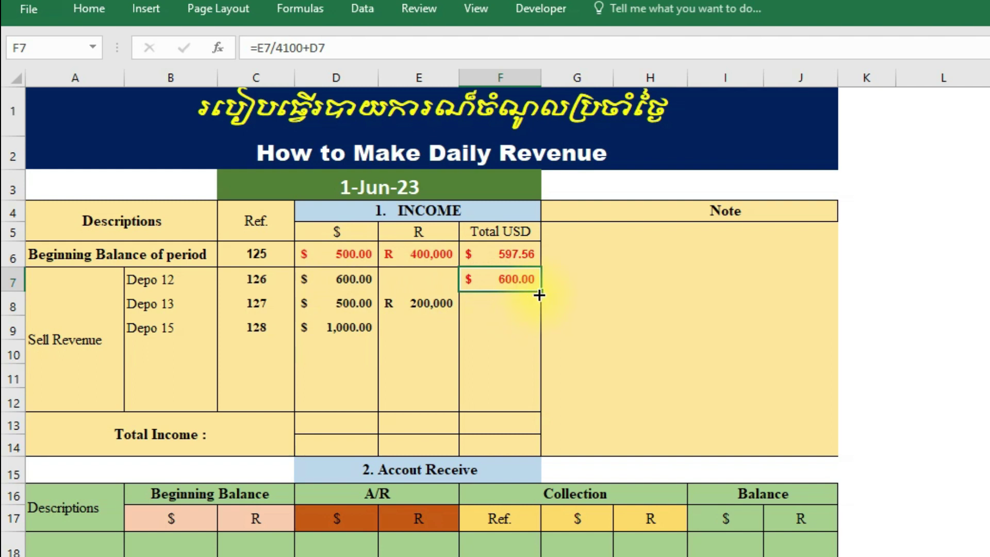
left_click_drag(541, 293, 539, 405)
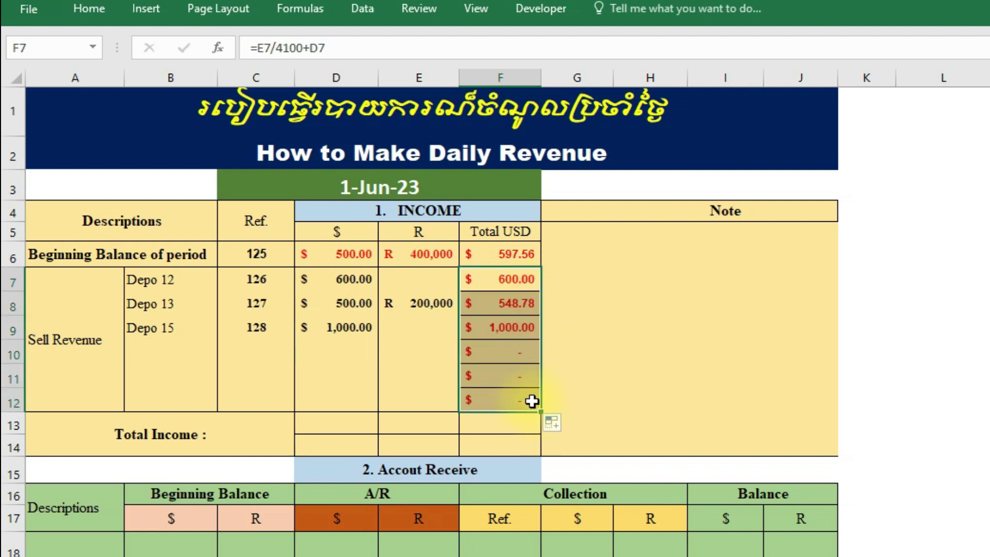
left_click(511, 358)
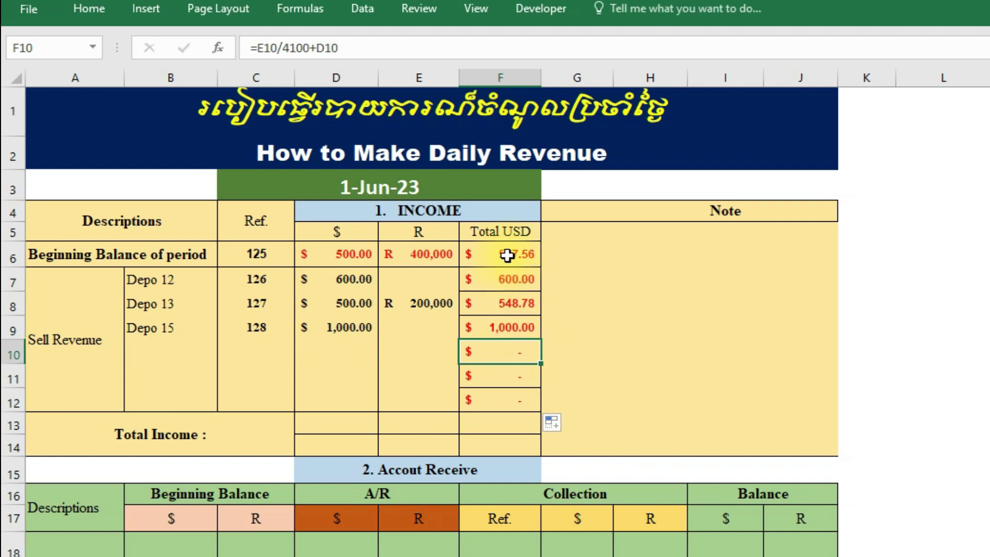
left_click(514, 278)
left_click_drag(513, 279, 512, 397)
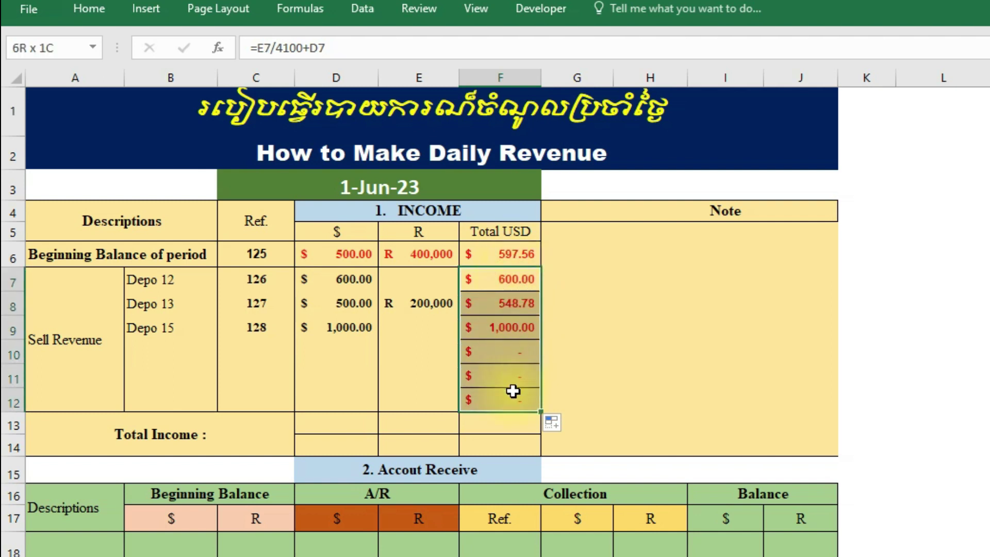
Step: Turn off the inside horizontal border for F7:F12 via Format Cells
right_click(493, 361)
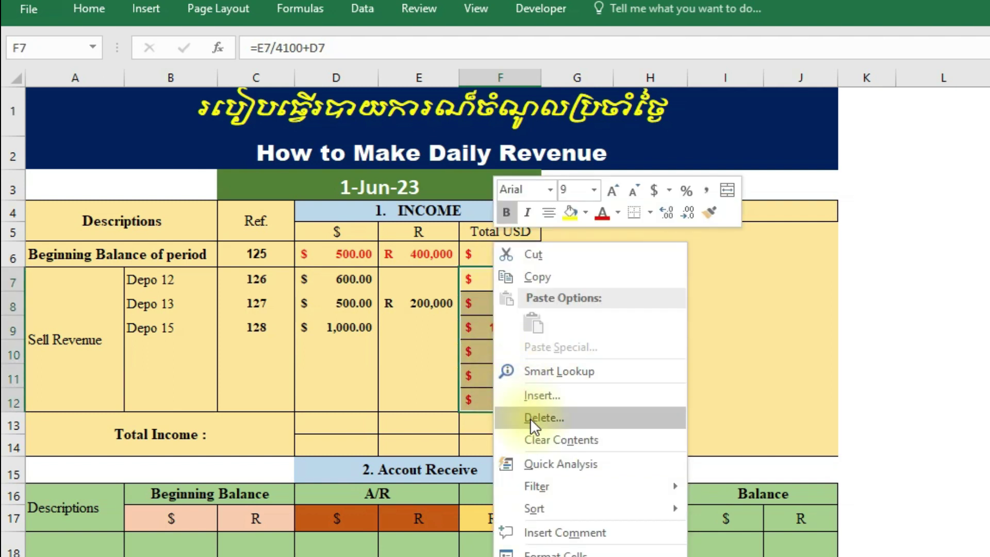
key("Escape")
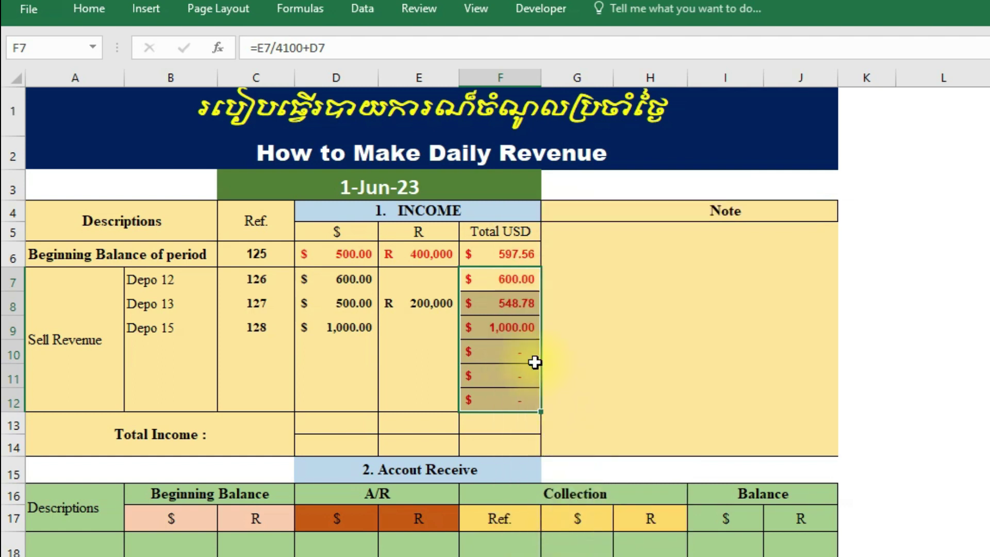
right_click(519, 365)
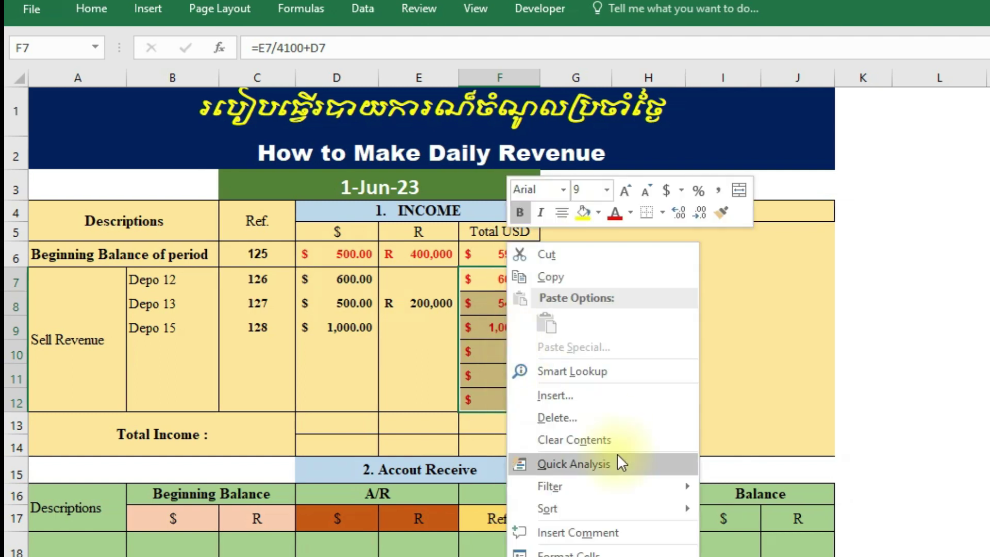
left_click(561, 547)
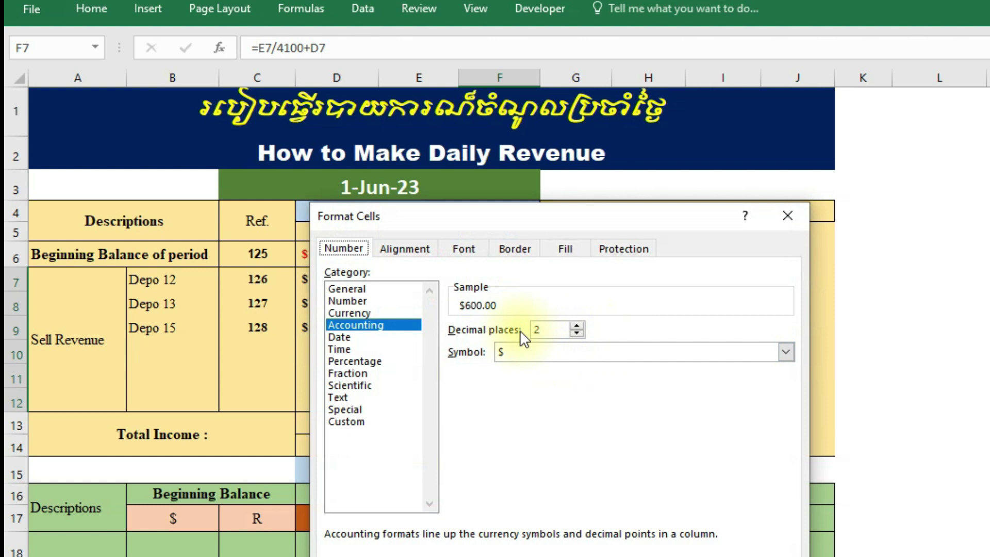
left_click(515, 249)
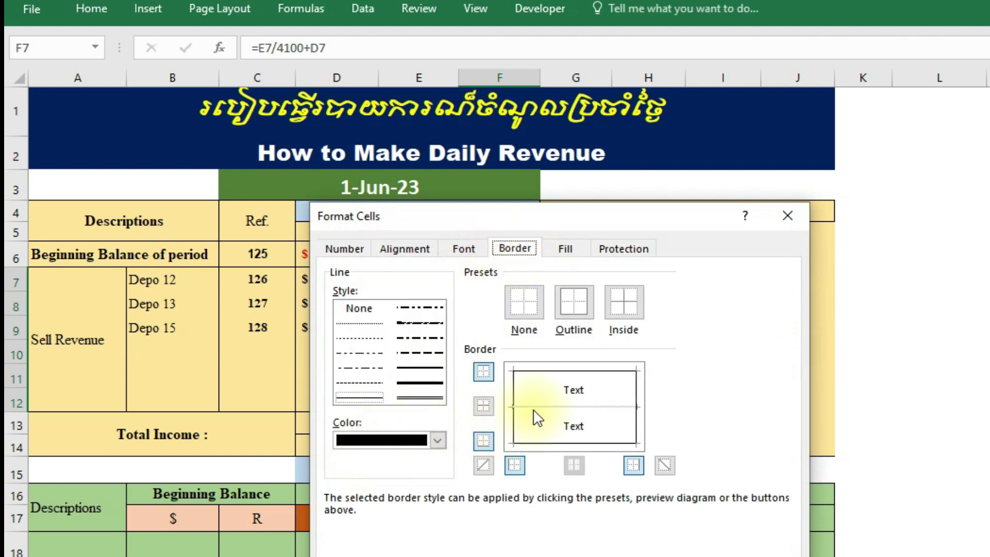
left_click(554, 405)
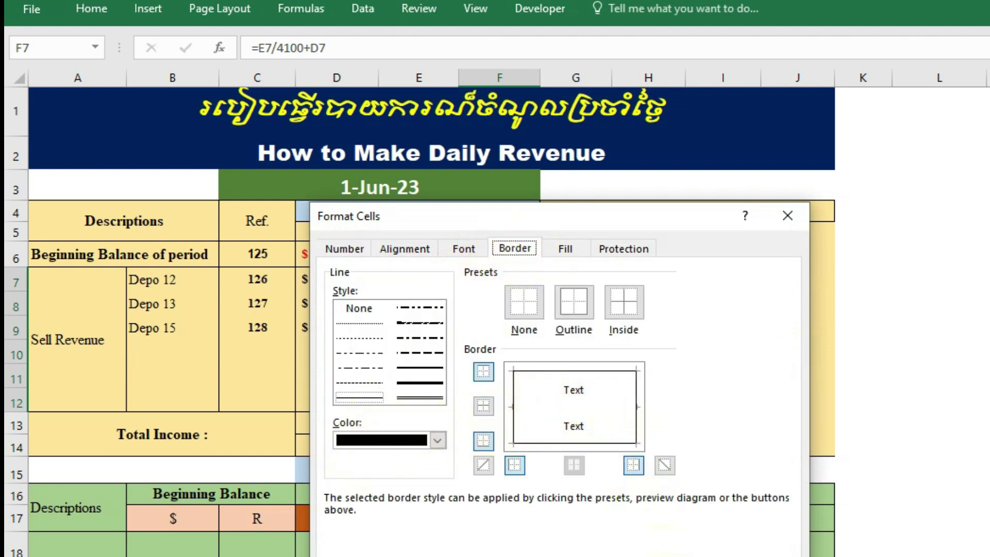
key("Return")
left_click(524, 324)
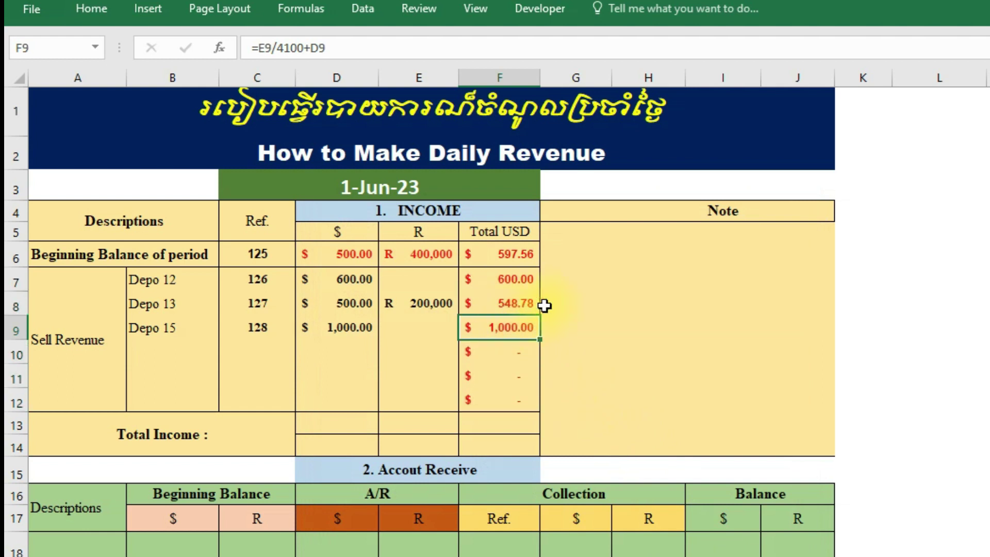
Step: Locate the Total Income row and select D13 for the dollar total
scroll(490, 289, "down", 1)
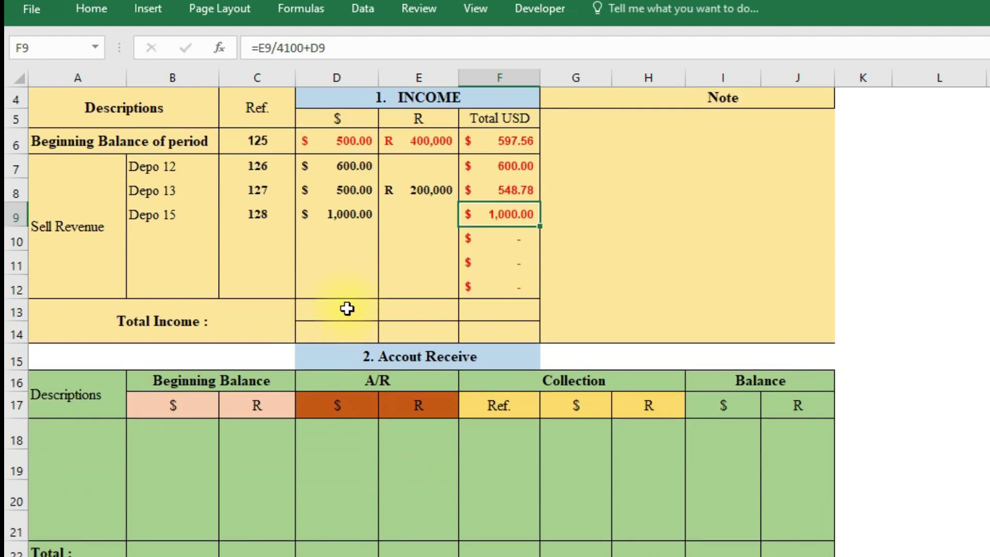
left_click(347, 308)
left_click(128, 323)
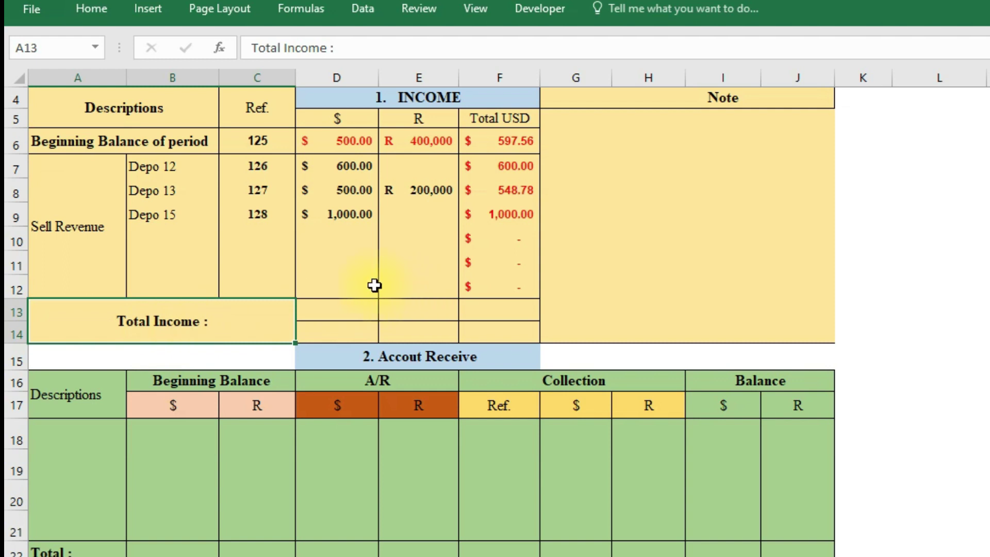
left_click_drag(351, 309, 413, 307)
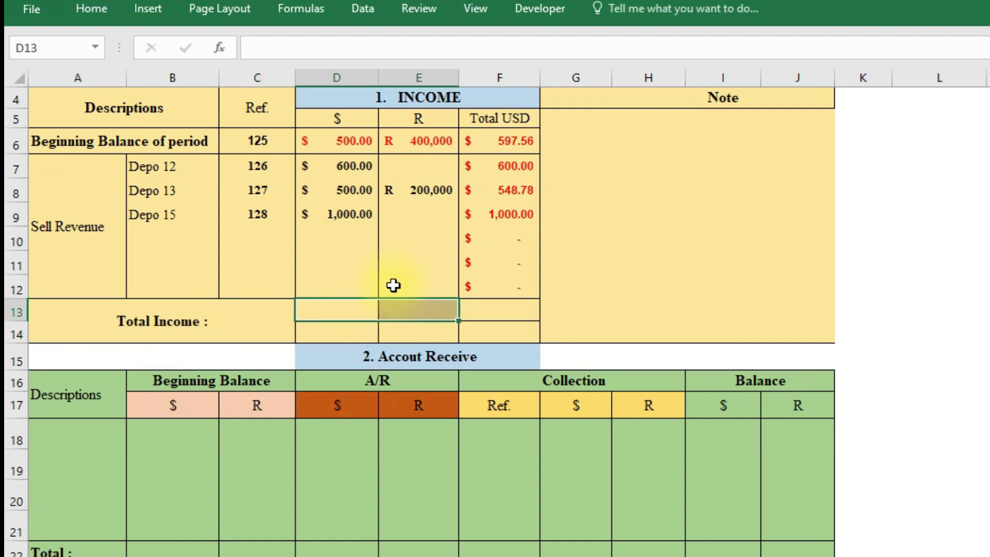
scroll(387, 228, "up", 1)
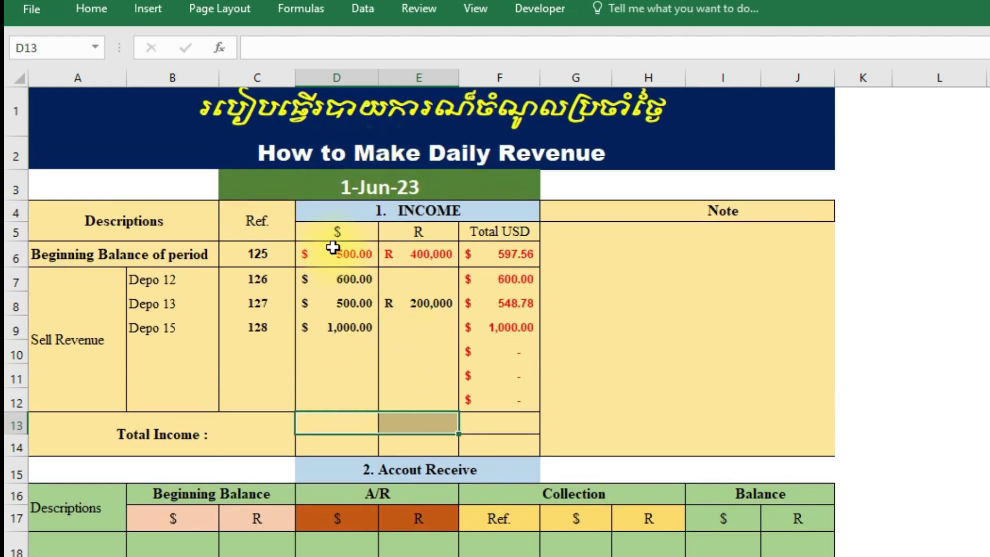
left_click(358, 253)
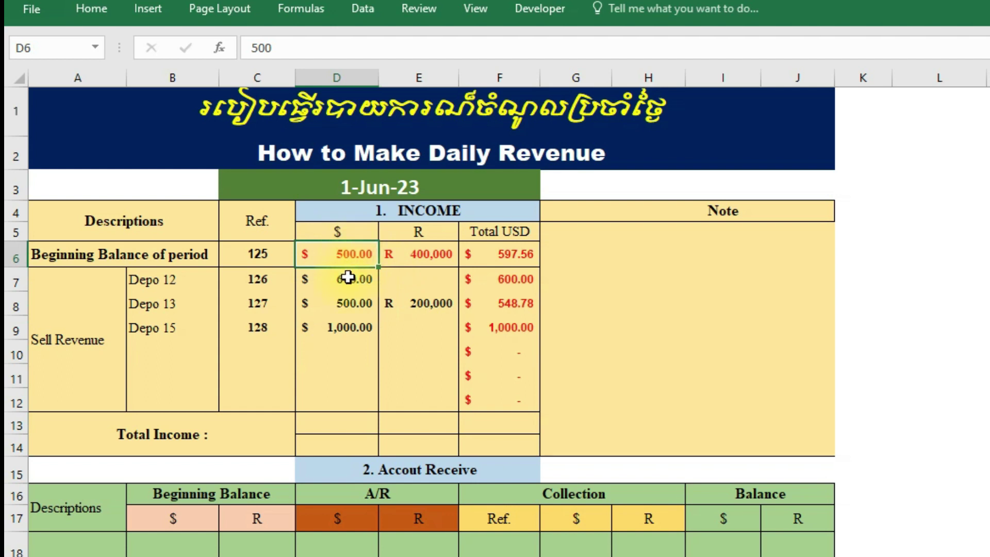
left_click(353, 416)
Step: Enter =SUM(D7:D12) in D13 to total $2,100.00
type("=sum(")
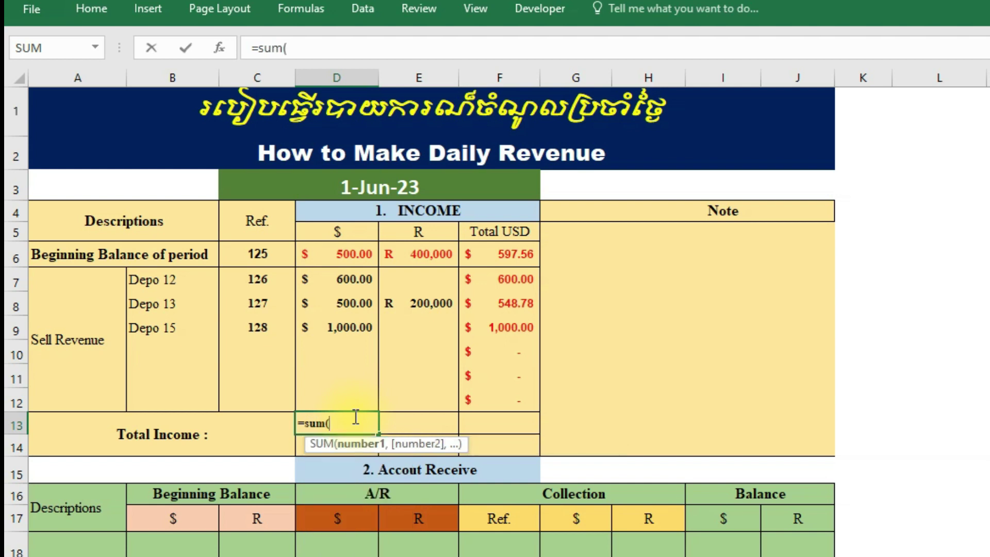
left_click(341, 281)
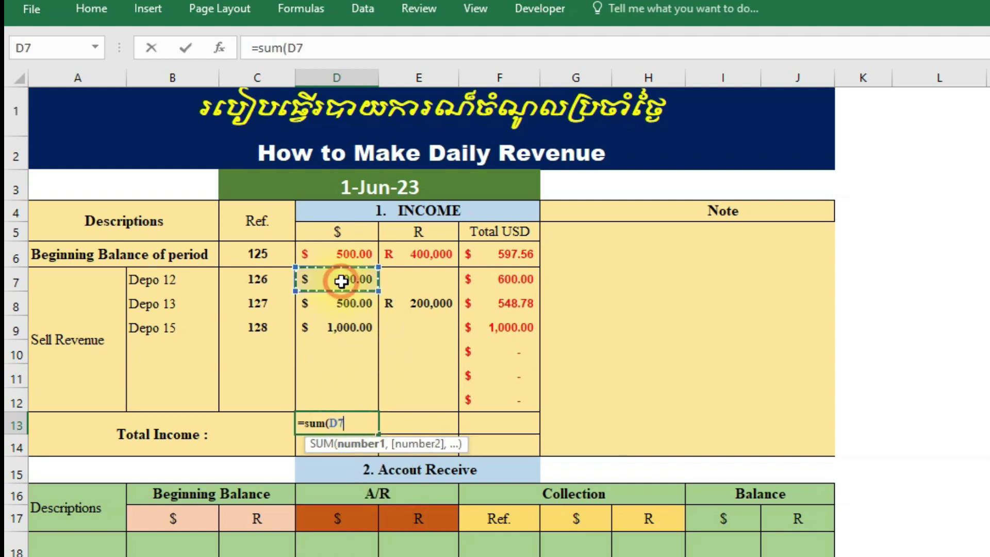
left_click_drag(342, 282, 335, 393)
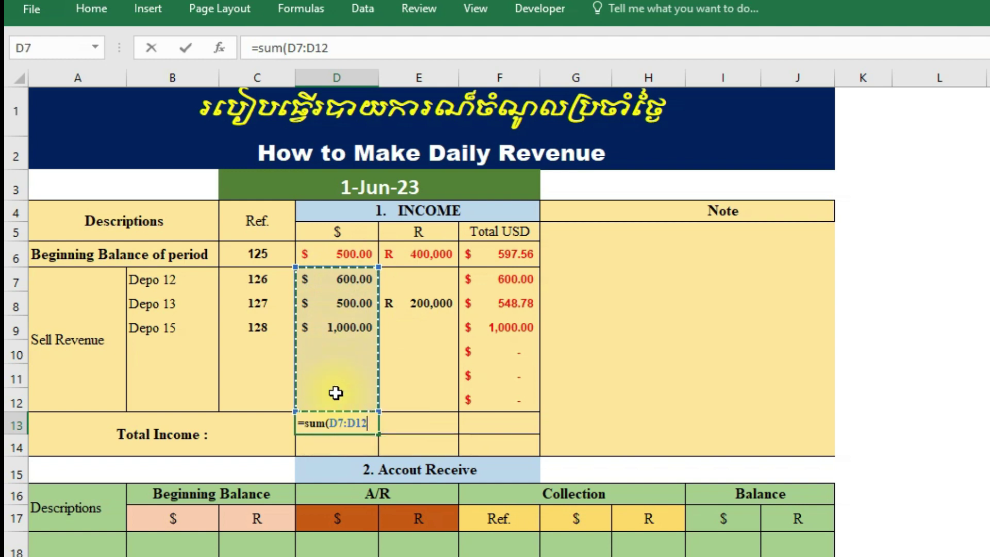
key("Return")
left_click(347, 422)
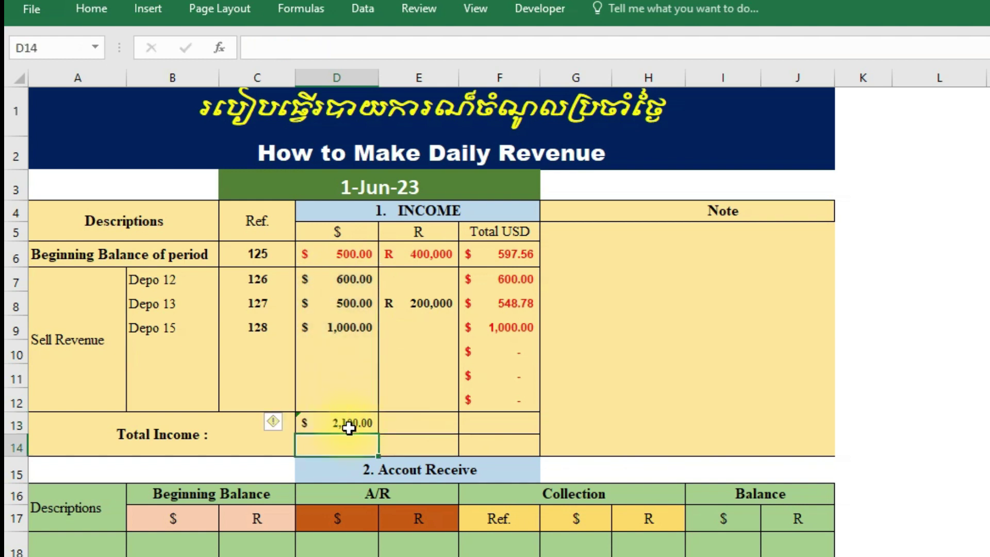
Step: Enter =SUM(E7:E12) in E13 to total R 200,000
left_click(417, 423)
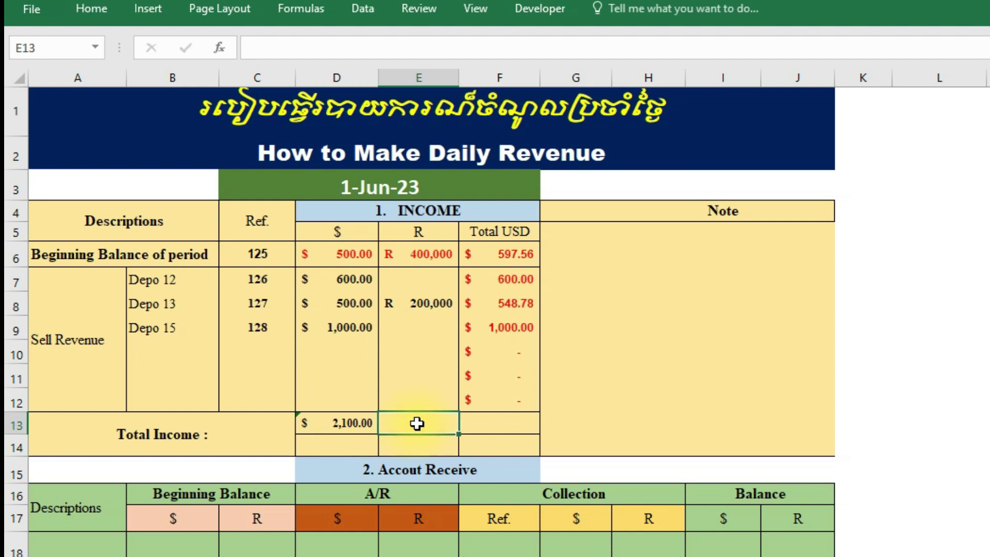
type("=sum(")
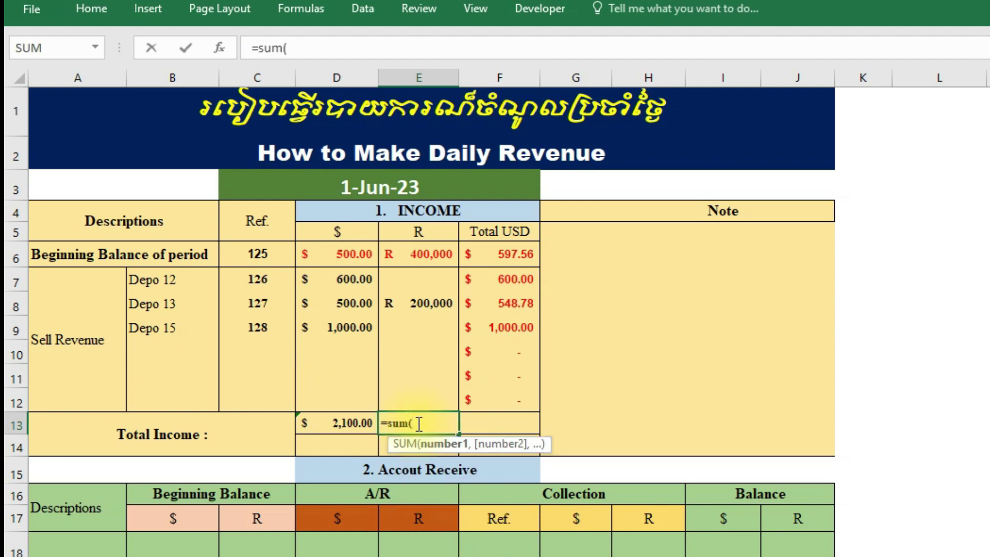
left_click_drag(427, 280, 431, 397)
key("Return")
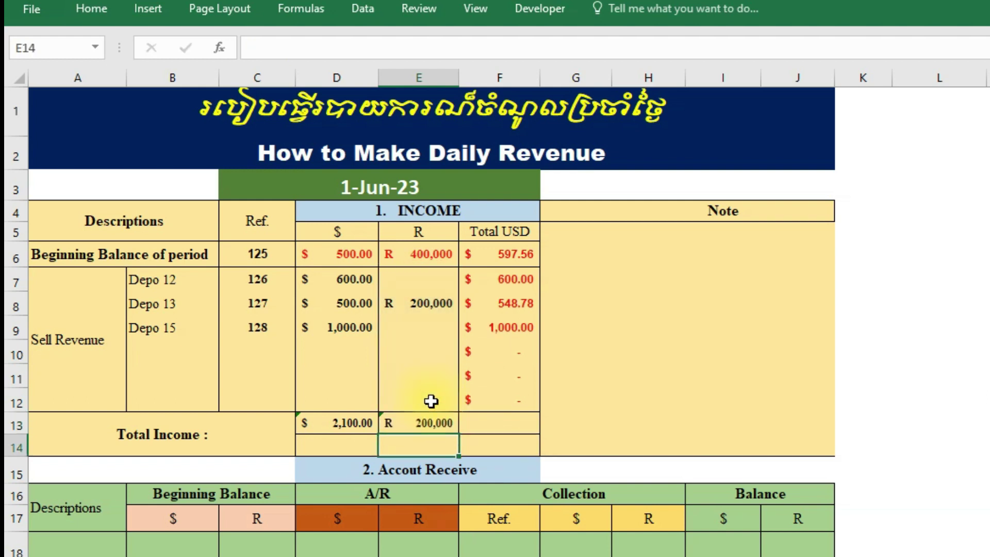
left_click(420, 419)
left_click(334, 424)
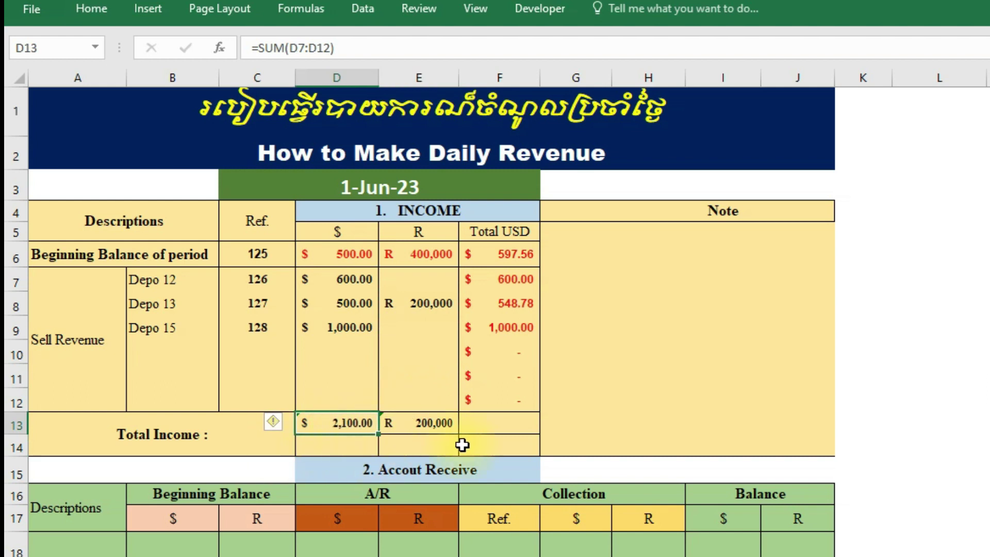
left_click(434, 422)
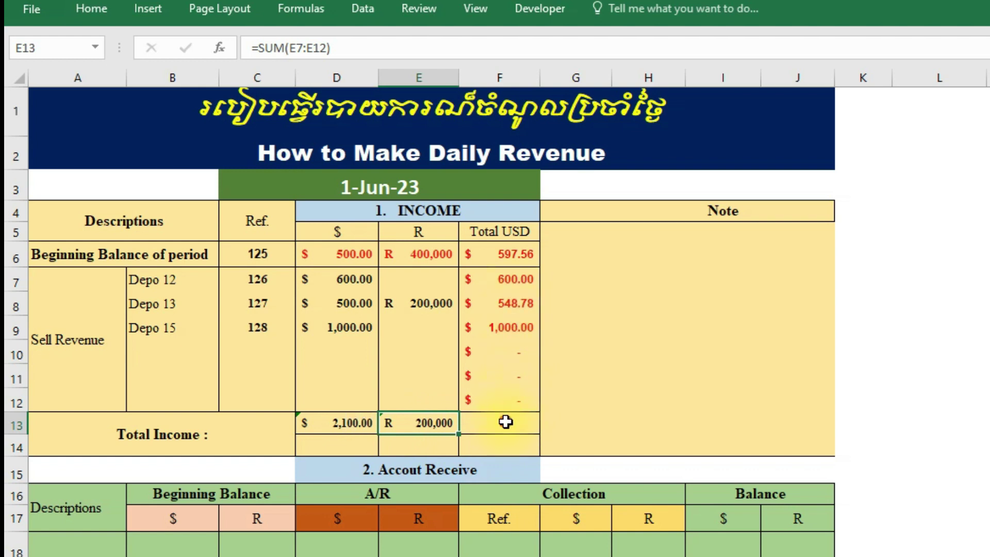
left_click(506, 422)
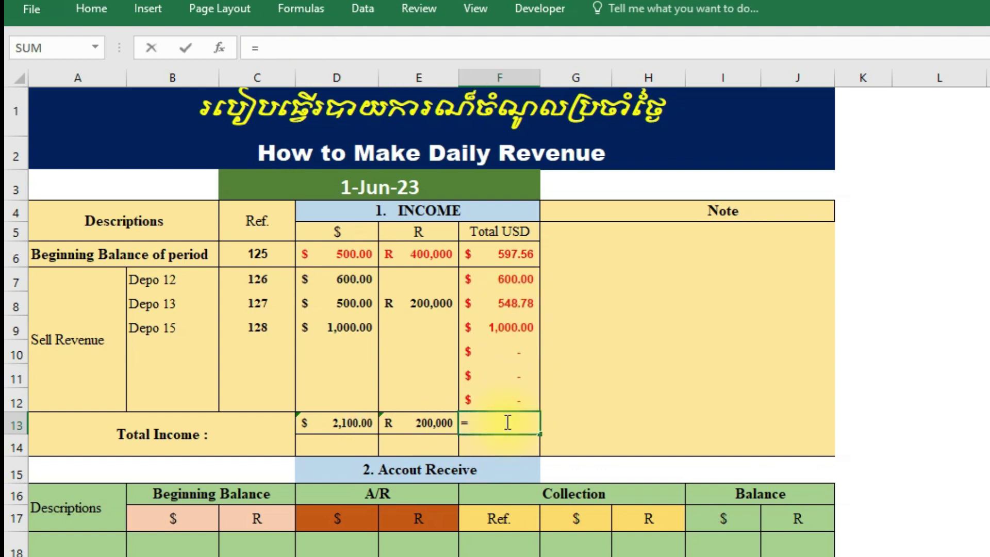
Step: Enter =E13/4100+D13 in F13, giving a Total USD of $2,148.78
left_click(431, 422)
type("/4100+")
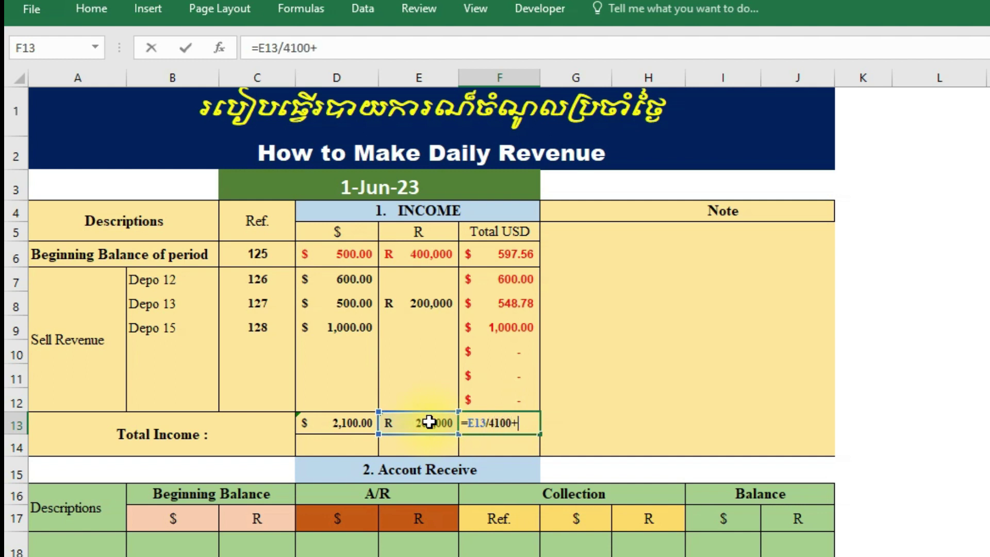
left_click(350, 422)
key("Return")
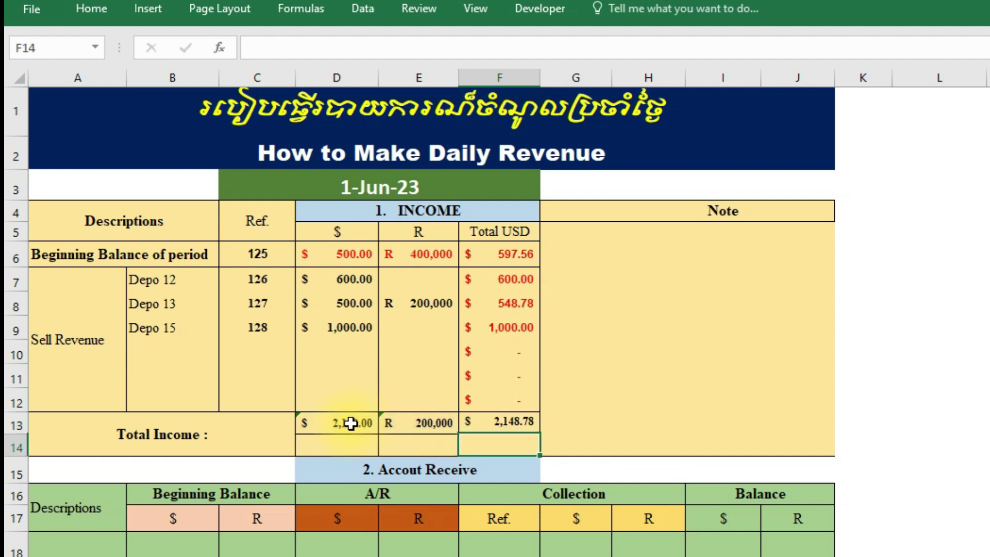
left_click(530, 424)
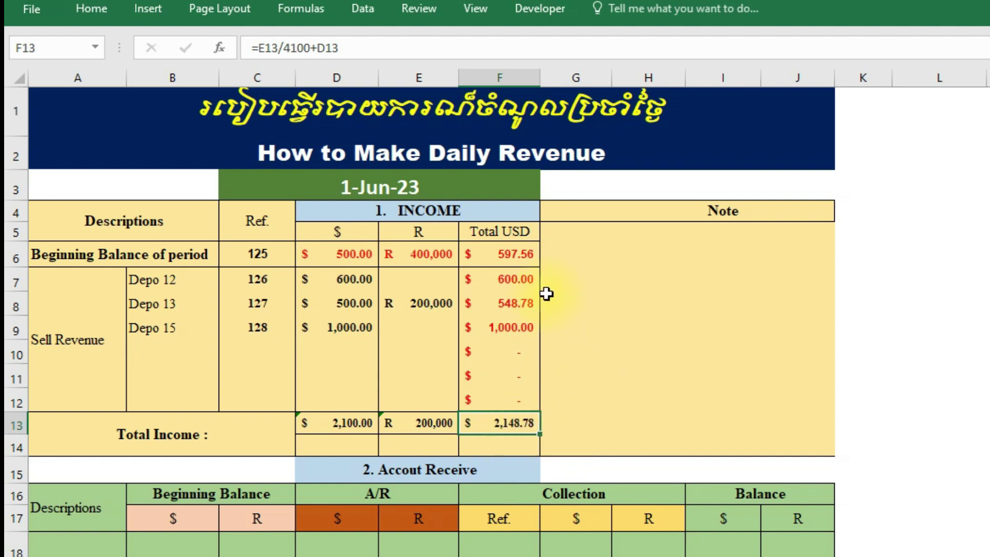
Step: Select the empty row D14:F14 beneath Total Income
scroll(471, 347, "down", 1)
left_click_drag(349, 325, 471, 327)
left_click_drag(325, 331, 504, 333)
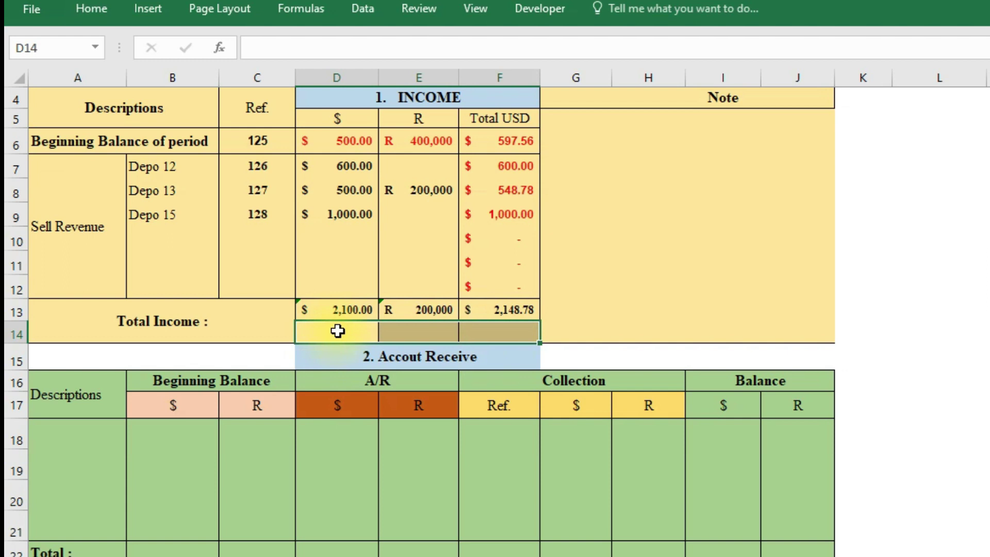
Step: Enter =D6+D13 in D14, giving $2,600.00
left_click(348, 145)
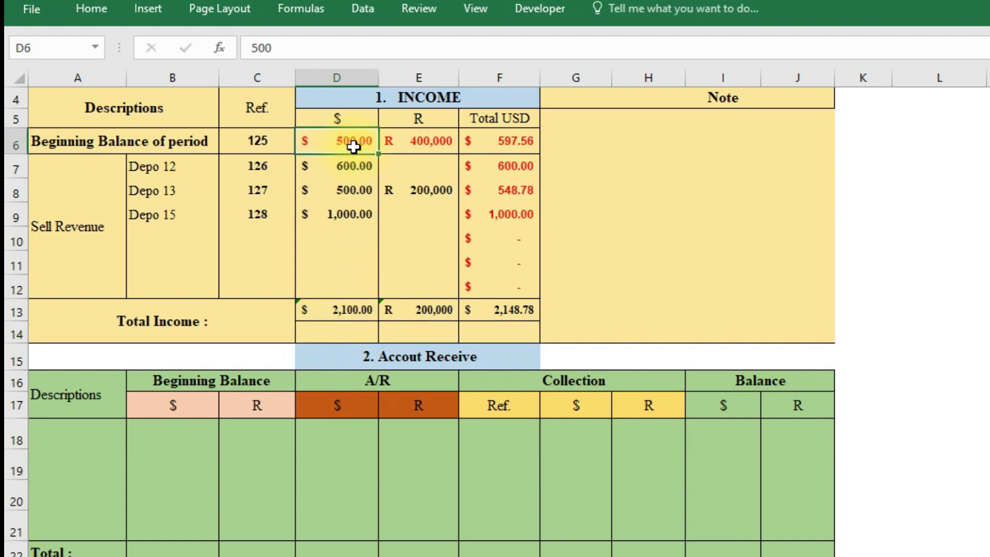
left_click(353, 294)
left_click(356, 311)
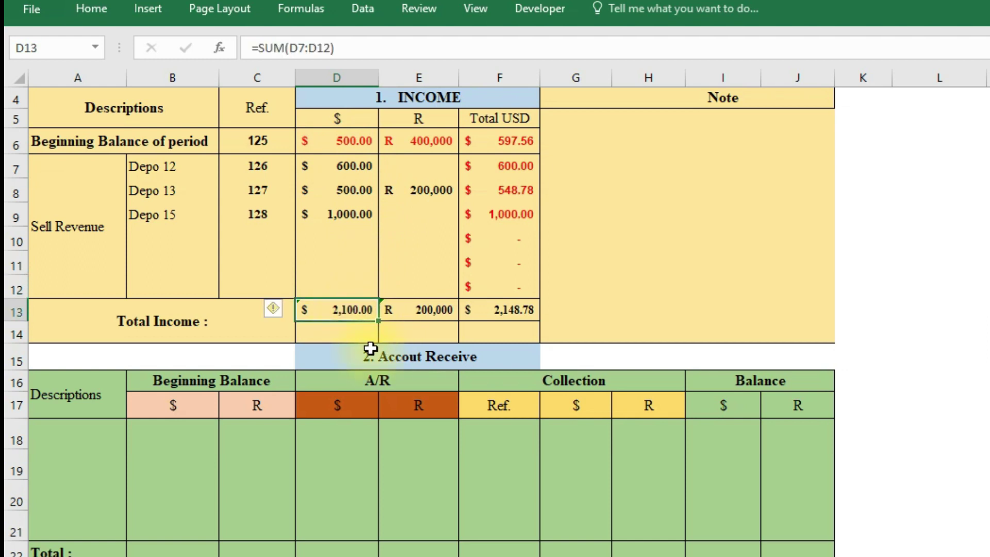
left_click_drag(343, 333, 442, 331)
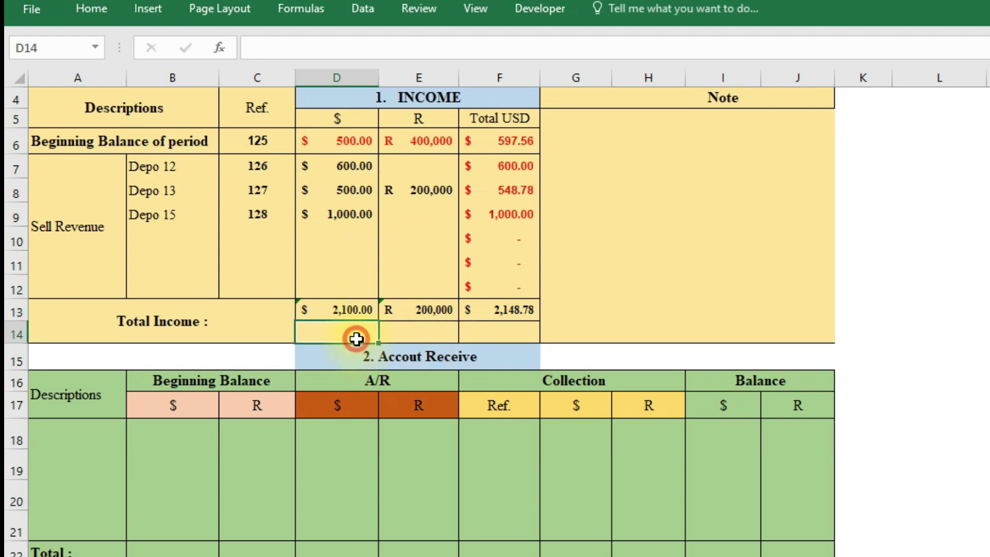
left_click_drag(354, 336, 479, 327)
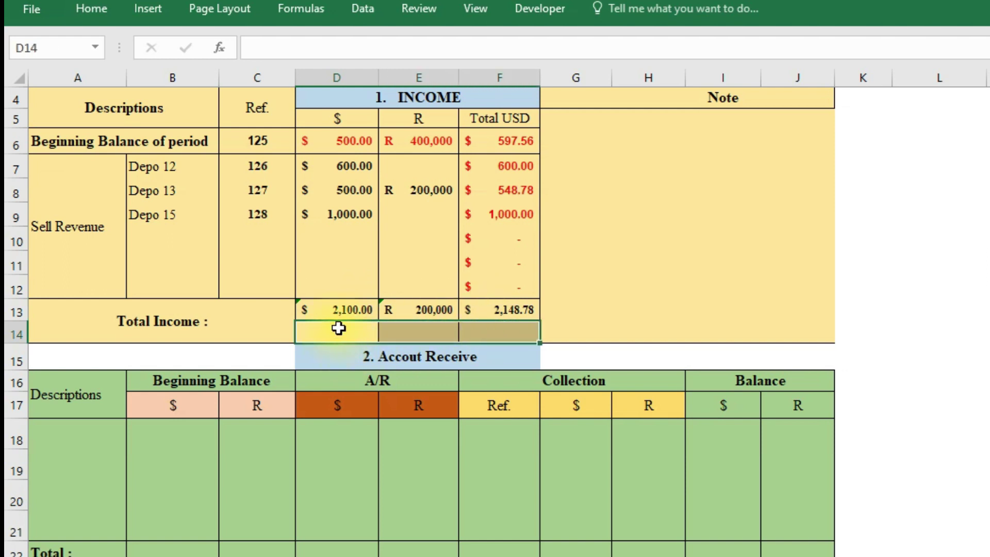
left_click(353, 335)
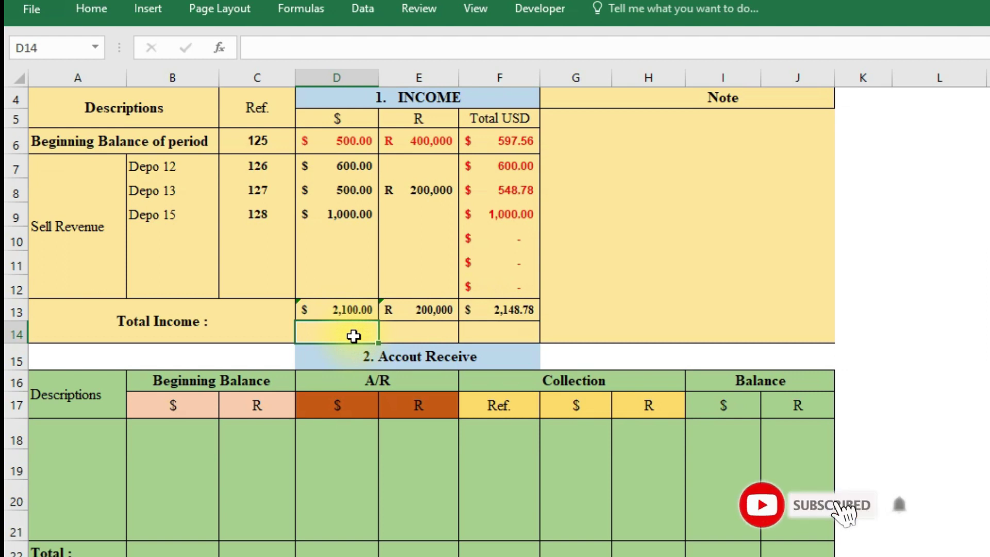
type("=")
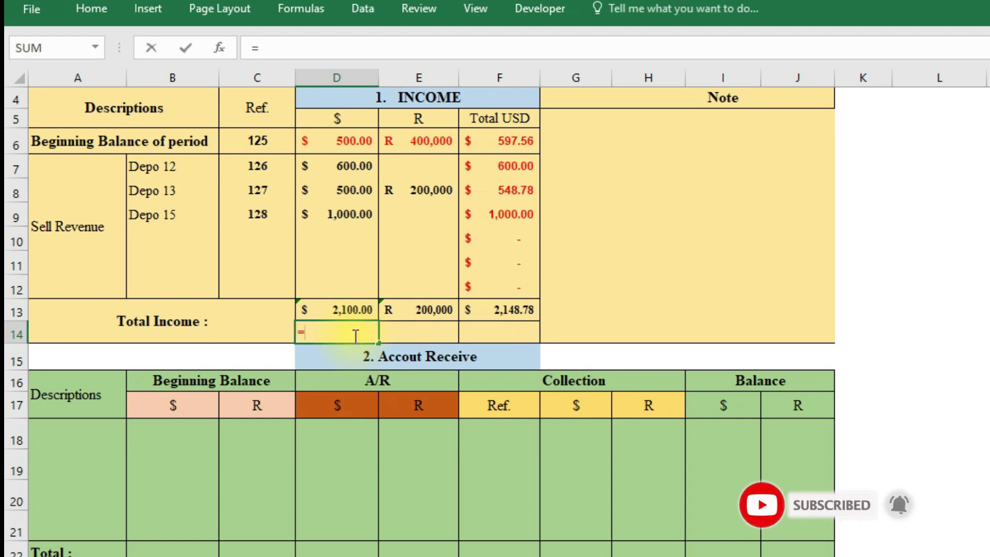
left_click(336, 140)
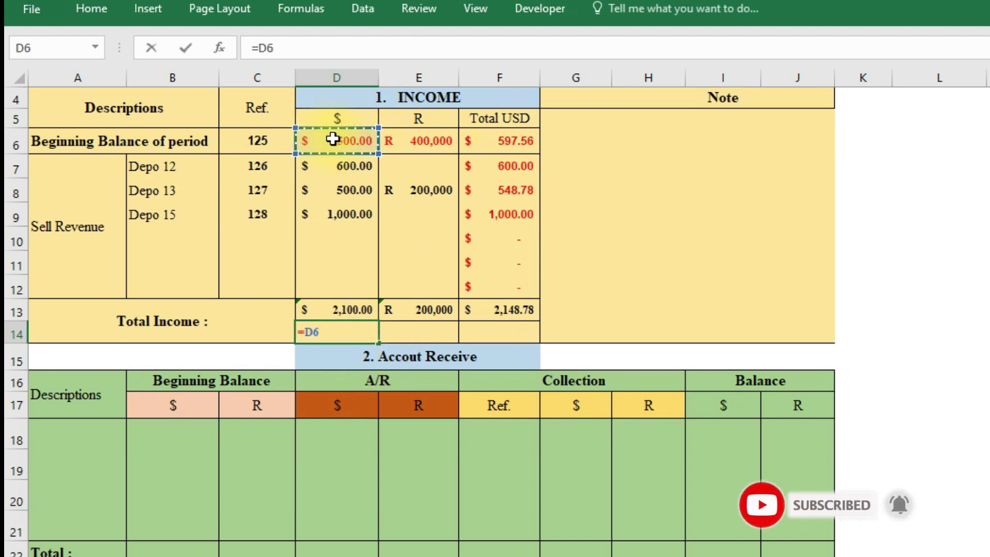
type("+")
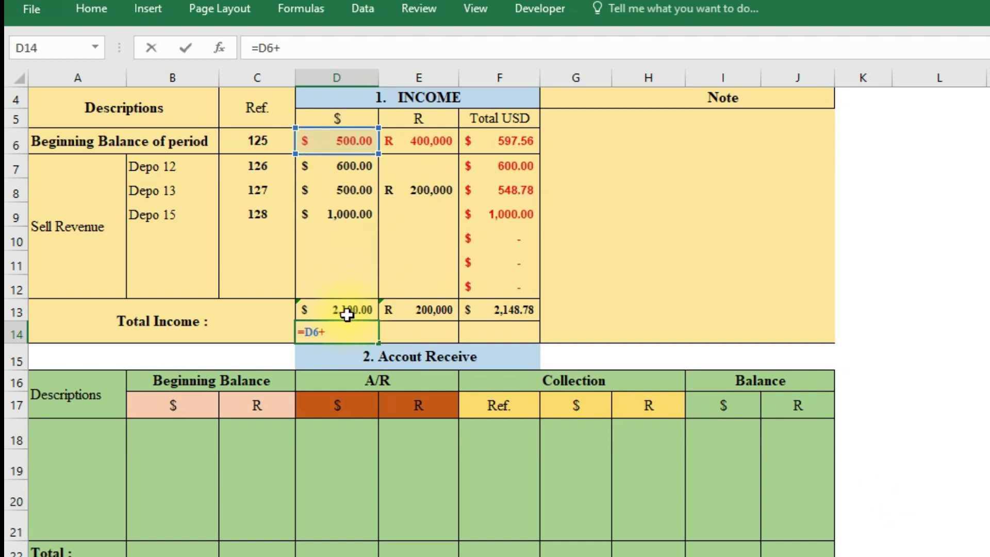
left_click(345, 312)
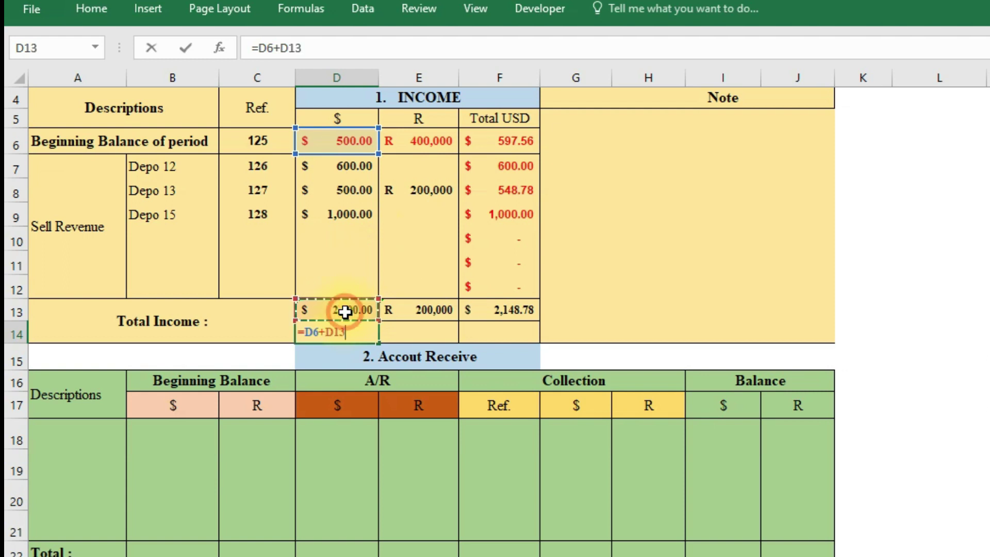
key("Return")
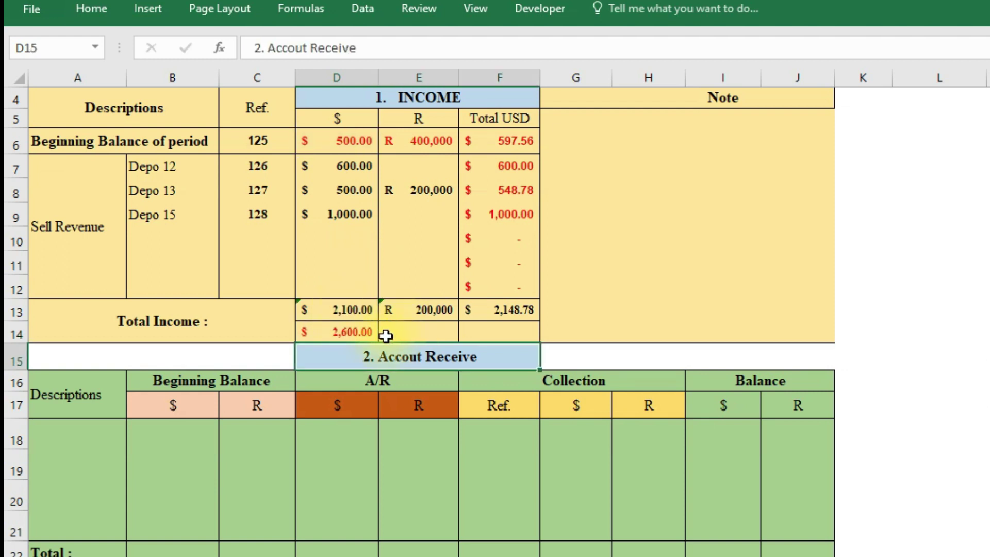
key("Up")
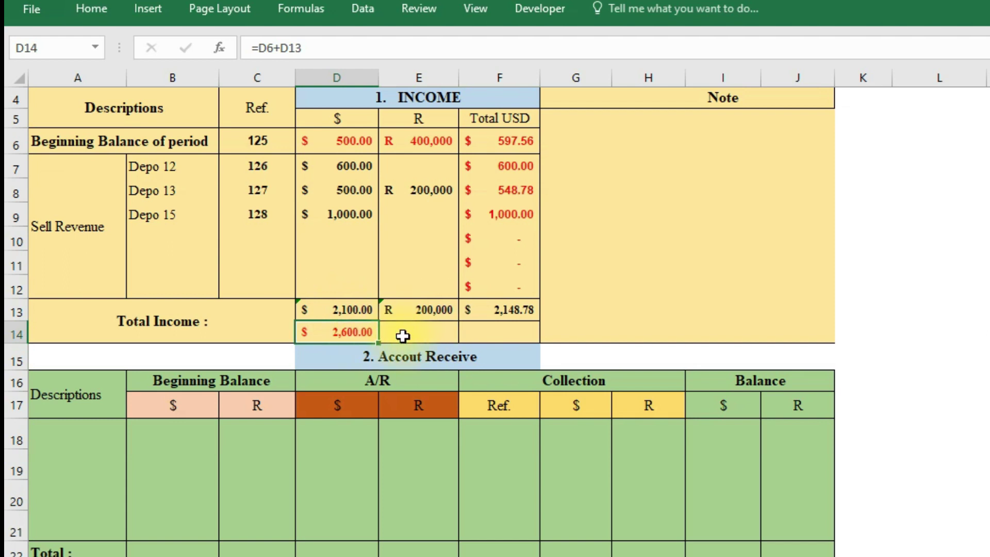
Step: Enter =E6+E13 in E14, giving R 600,000
left_click(410, 335)
type("=")
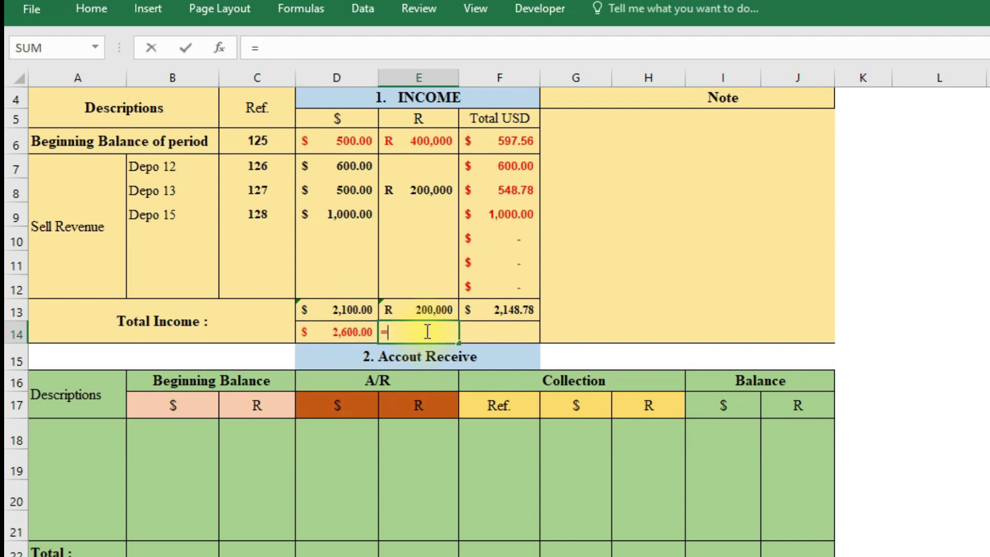
left_click(430, 146)
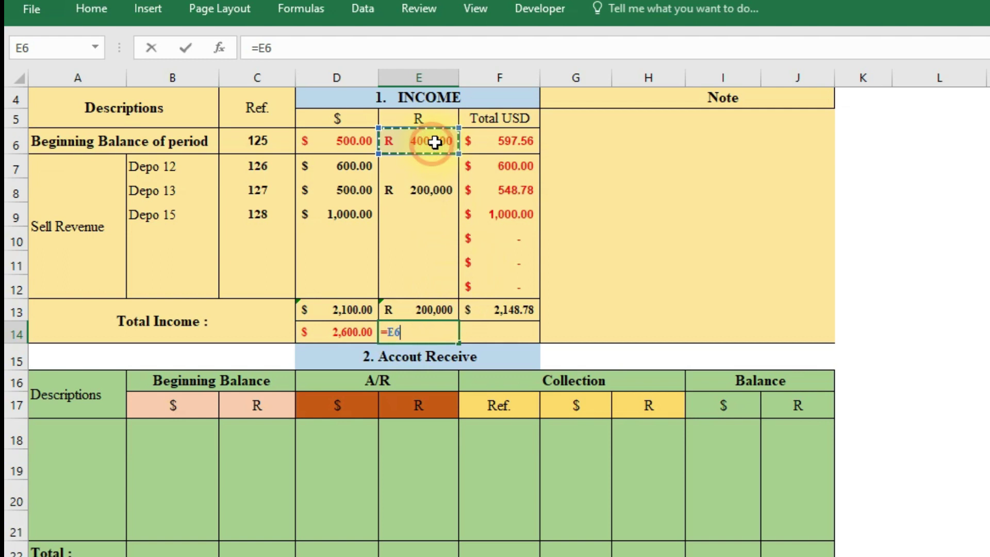
type("+")
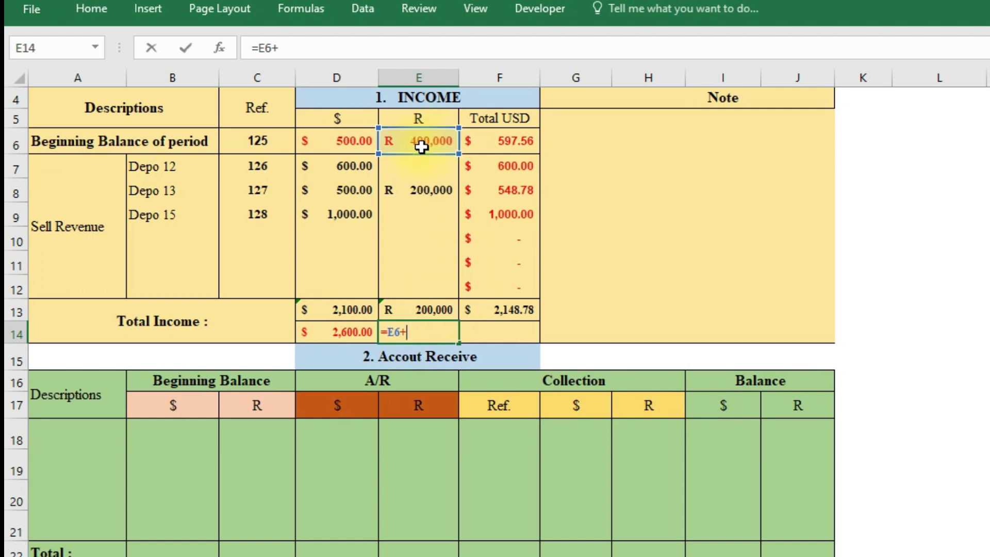
left_click(453, 308)
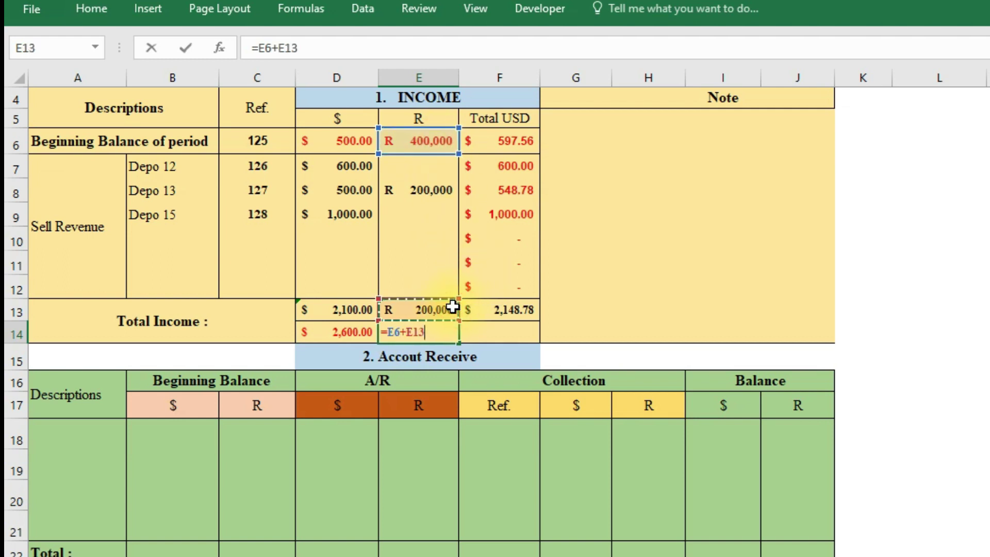
key("Return")
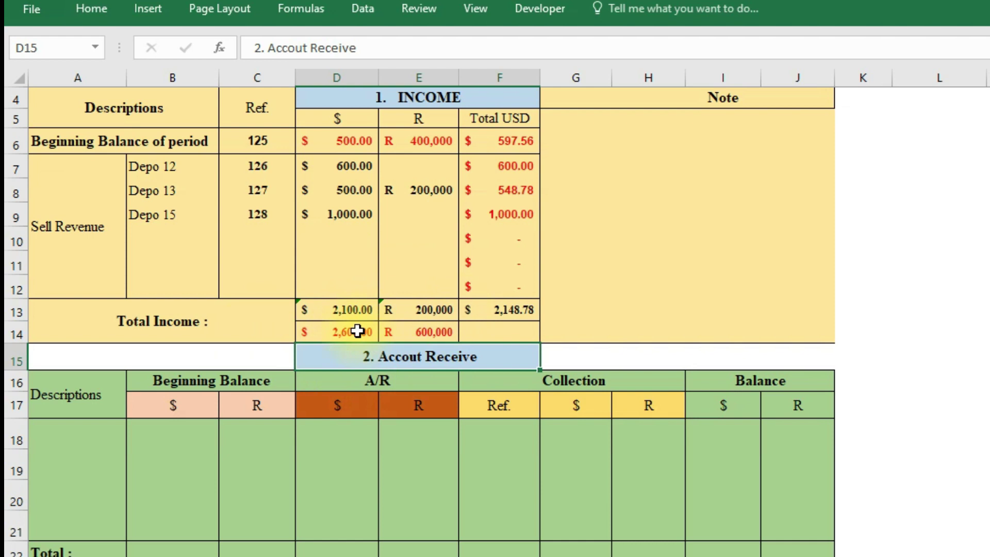
left_click(415, 330)
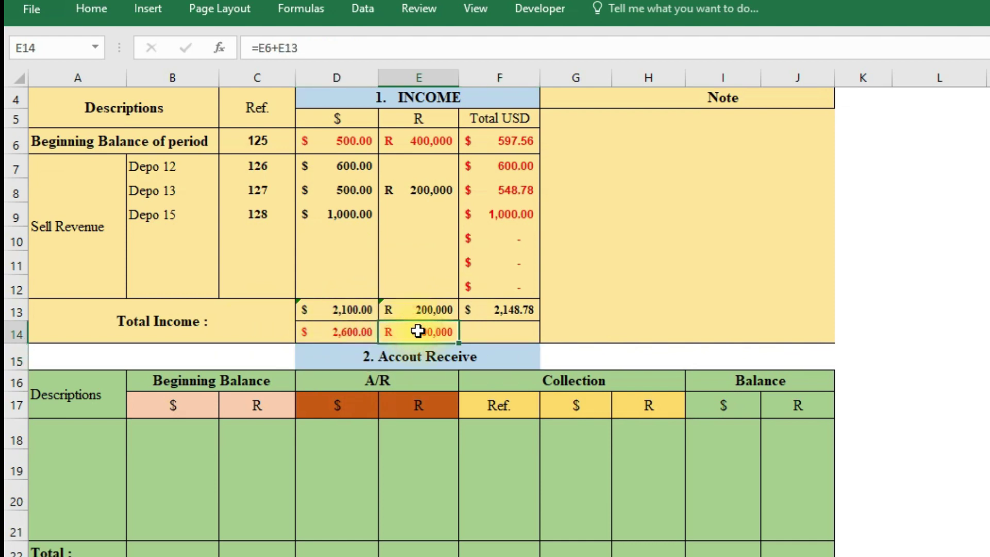
left_click(513, 333)
Step: Copy the F13 conversion formula to F14, showing $2,746.34
left_click(523, 312)
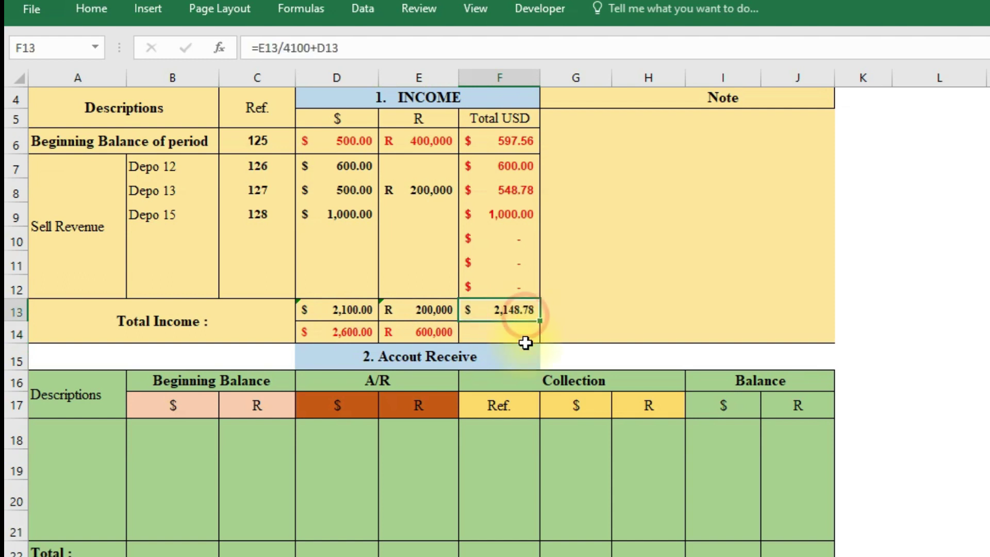
left_click_drag(539, 323, 540, 343)
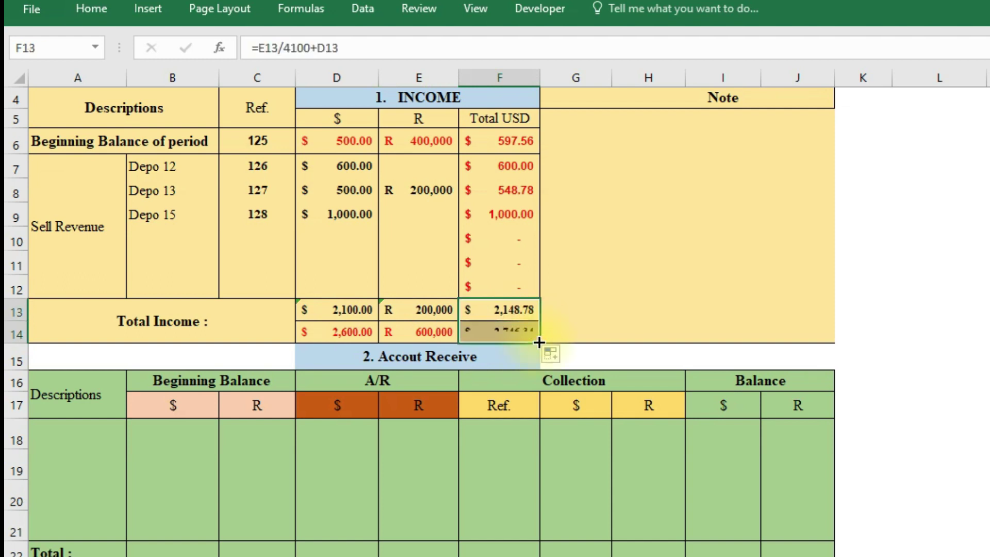
left_click(511, 332)
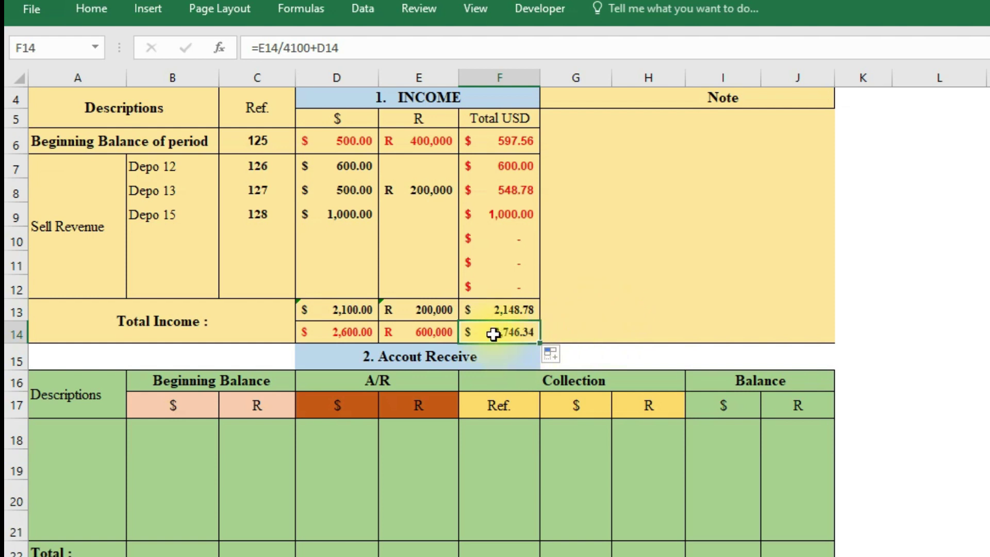
Step: Review the INCOME section, then move to the Accout Receive heading
scroll(513, 216, "down", 1)
scroll(513, 211, "up", 1)
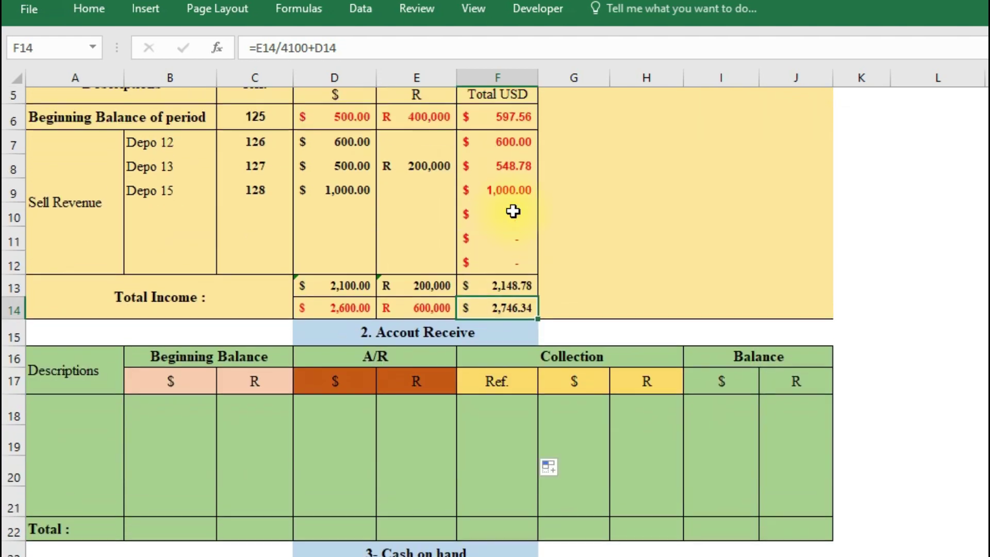
scroll(513, 211, "up", 2)
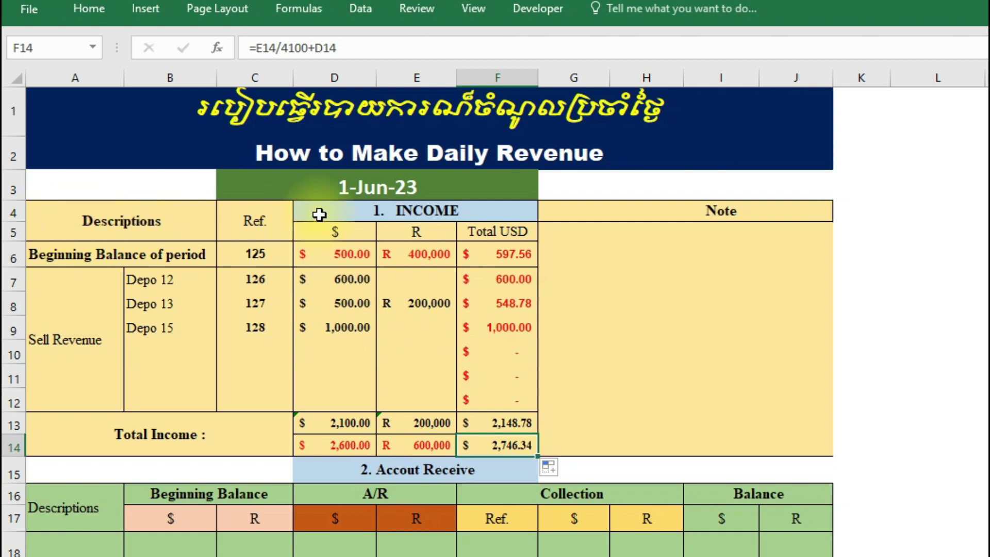
left_click(452, 218)
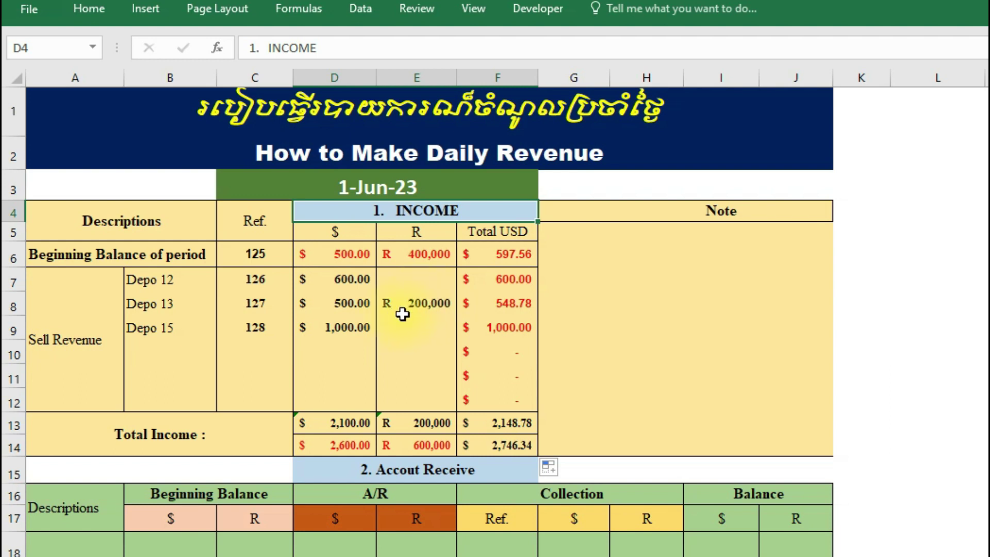
scroll(402, 313, "down", 1)
scroll(402, 314, "down", 1)
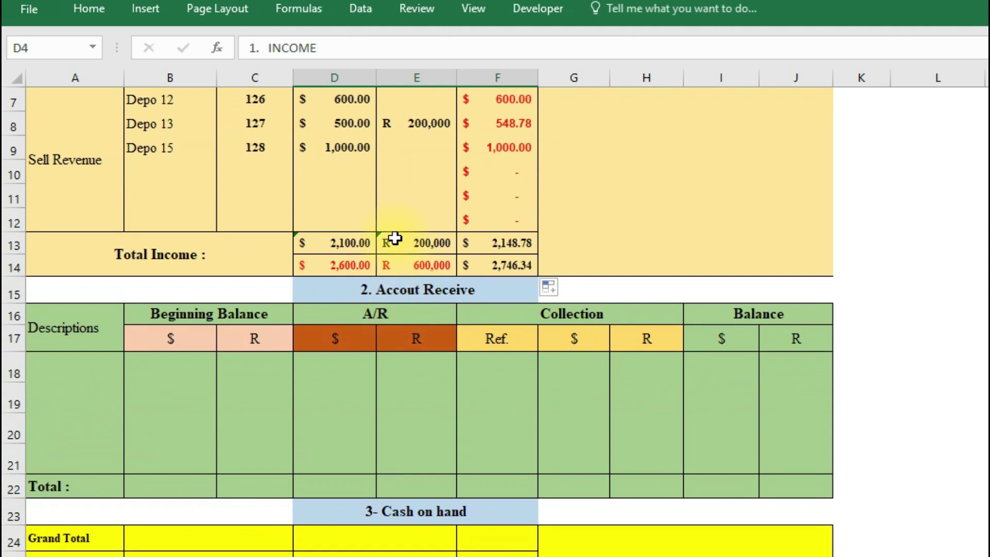
left_click(412, 290)
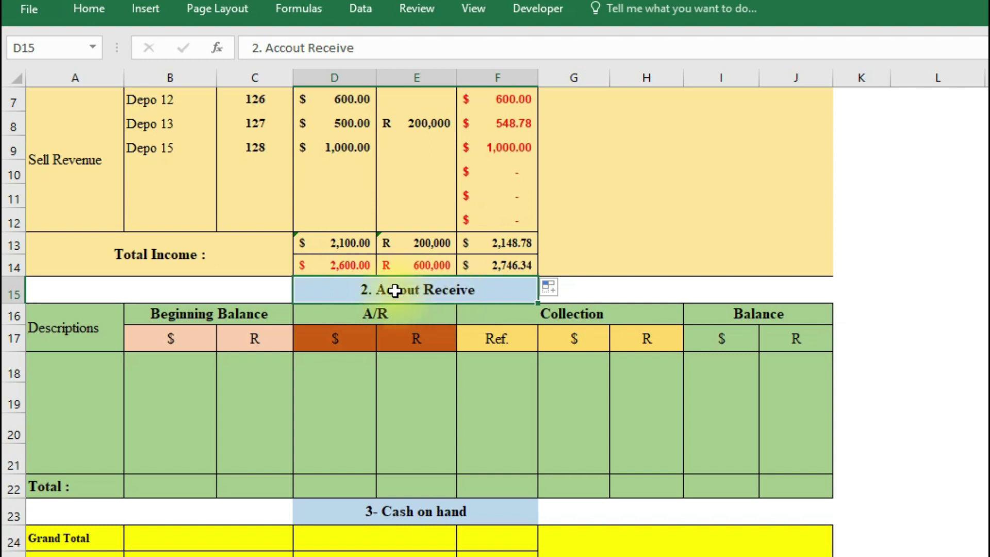
scroll(395, 291, "down", 1)
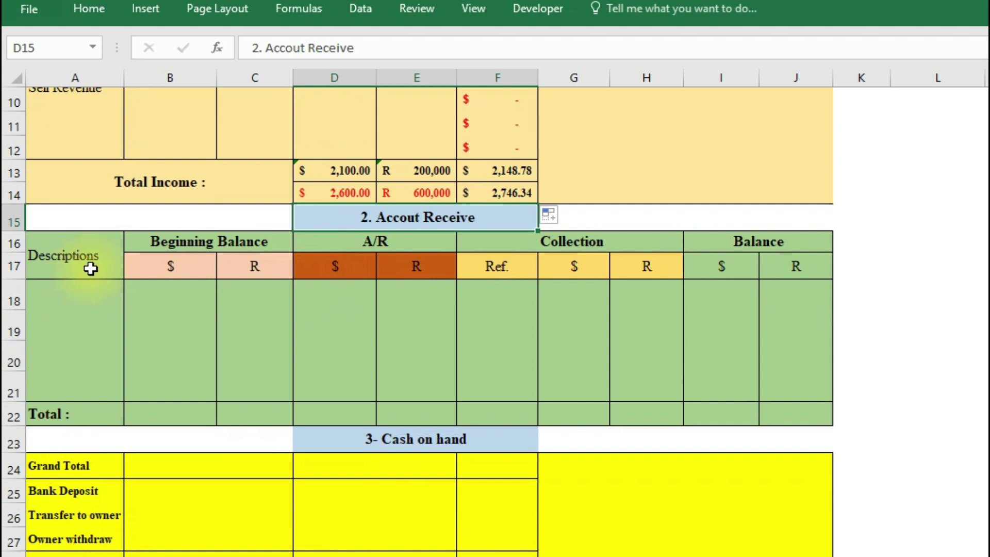
left_click(88, 251)
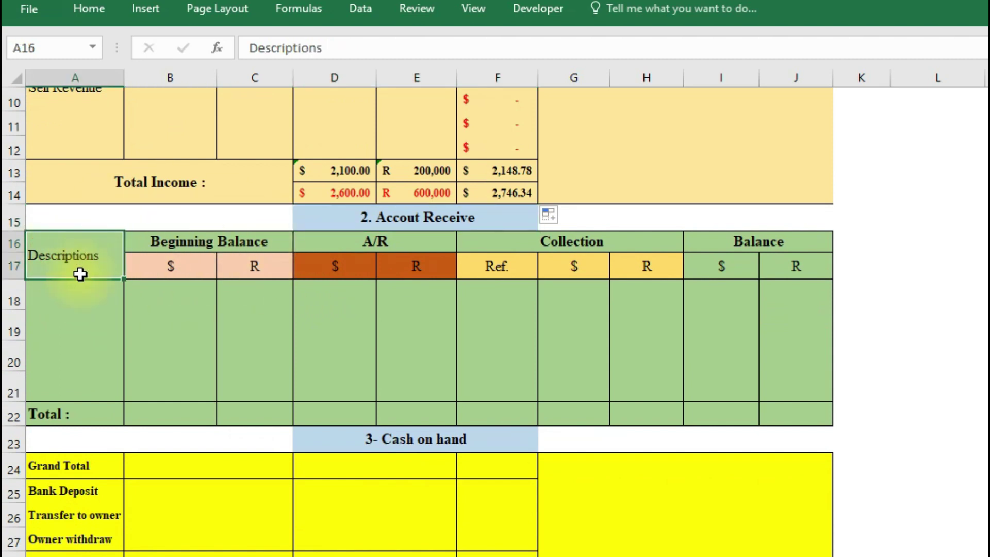
left_click_drag(73, 261, 72, 381)
left_click_drag(66, 263, 62, 376)
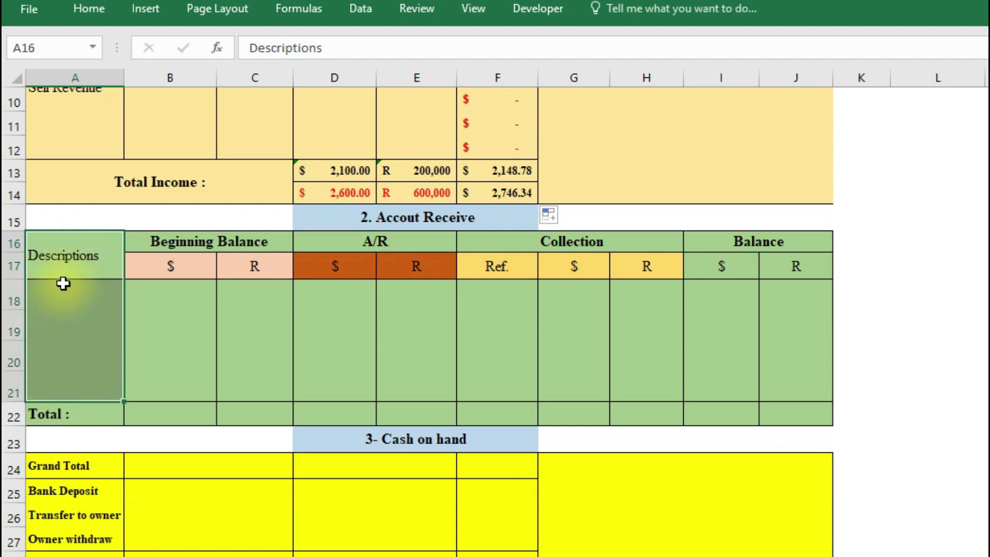
left_click_drag(64, 258, 64, 386)
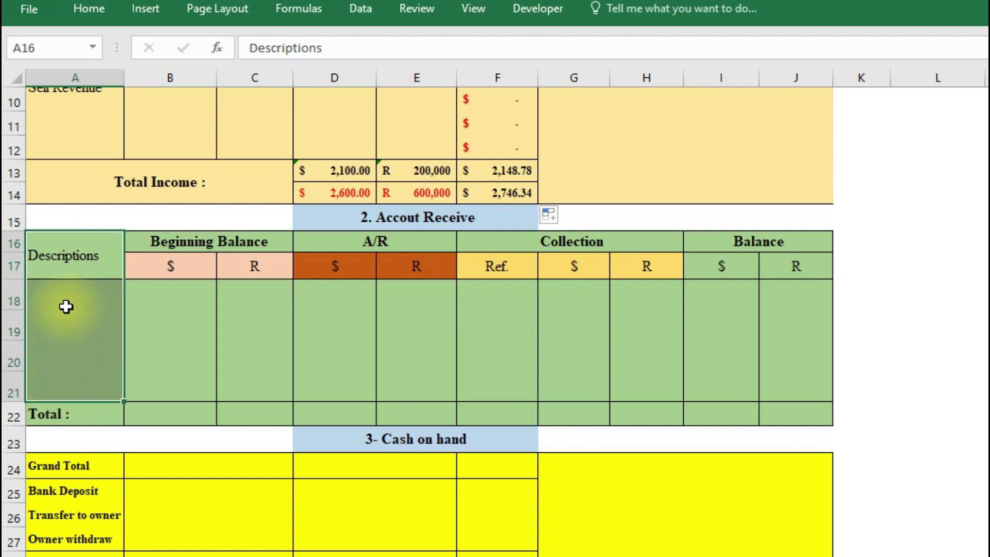
left_click_drag(61, 258, 68, 391)
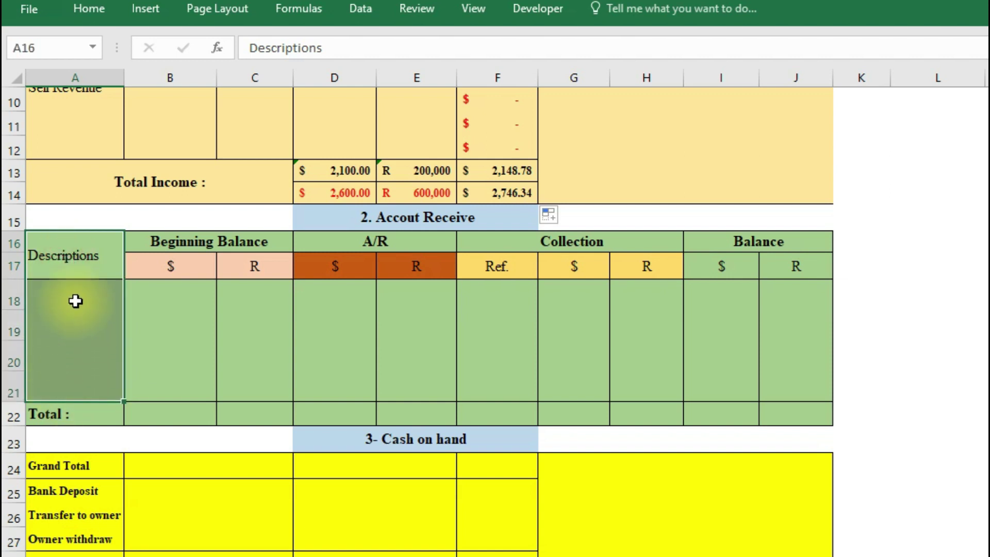
left_click(76, 298)
scroll(92, 309, "up", 1)
scroll(98, 304, "up", 1)
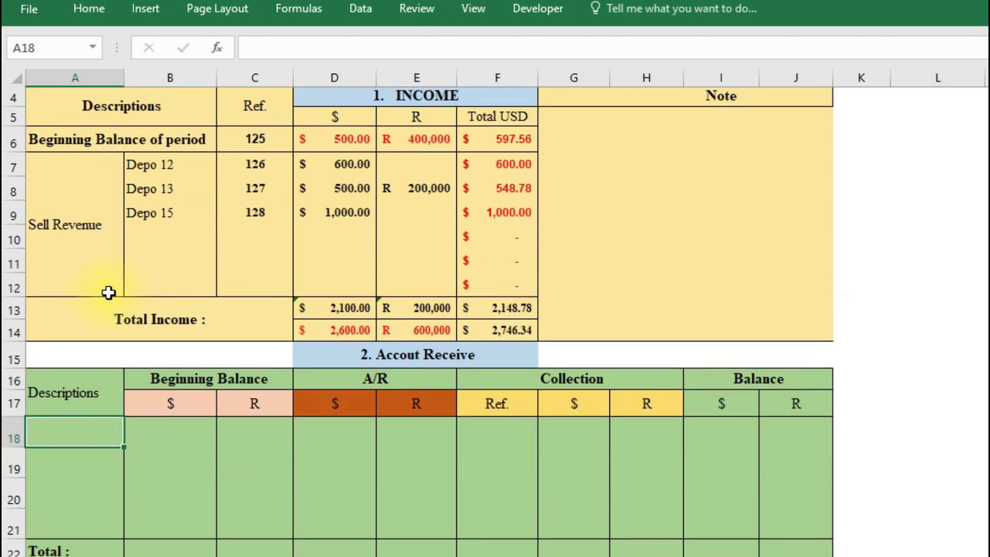
scroll(155, 302, "down", 1)
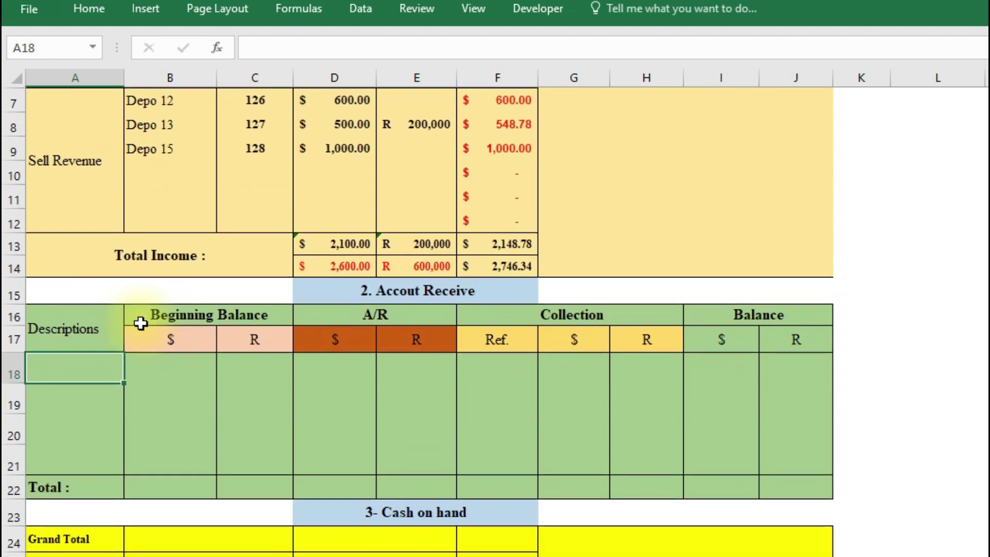
scroll(363, 248, "up", 1)
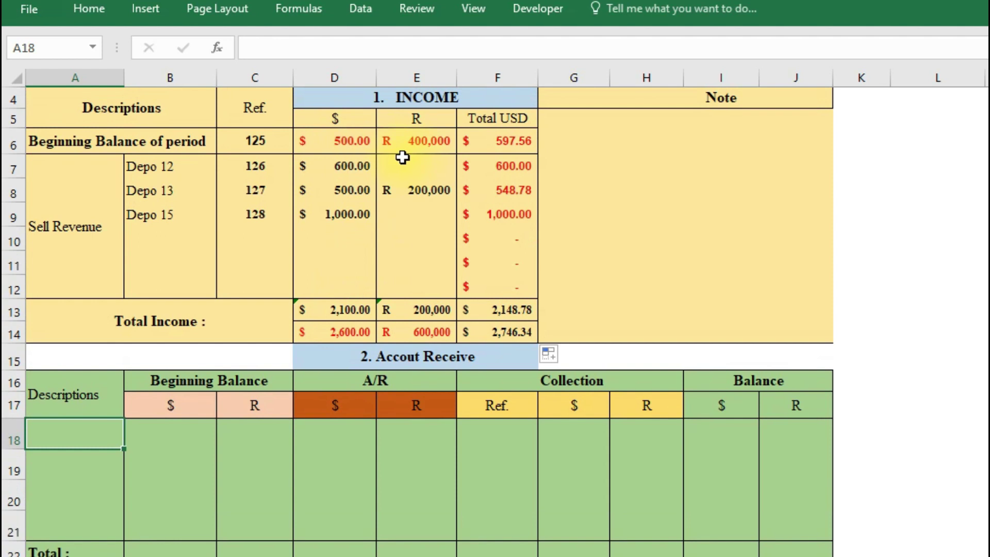
scroll(408, 170, "up", 1)
scroll(184, 335, "down", 2)
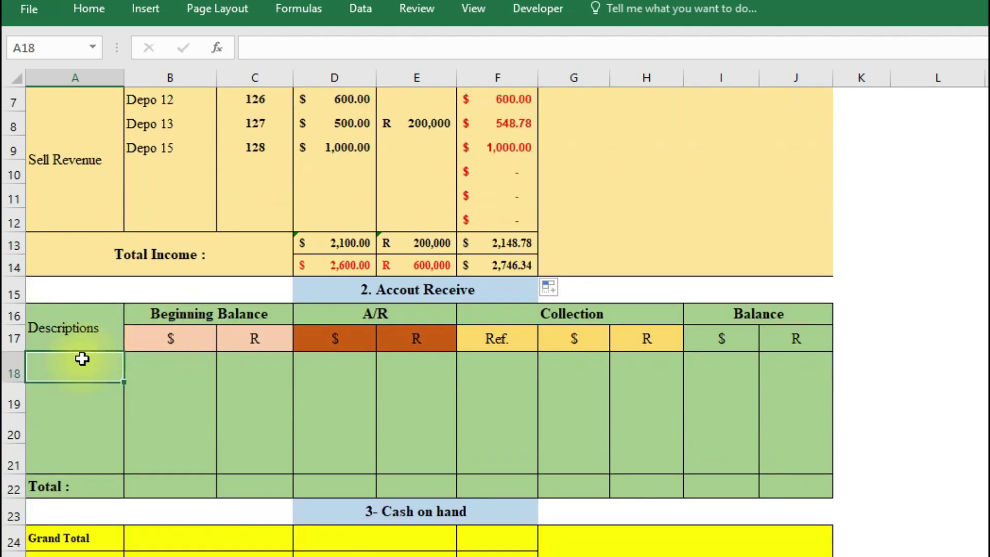
Step: Enter Depo 12 in A18 with a $600.00 beginning balance
type("De")
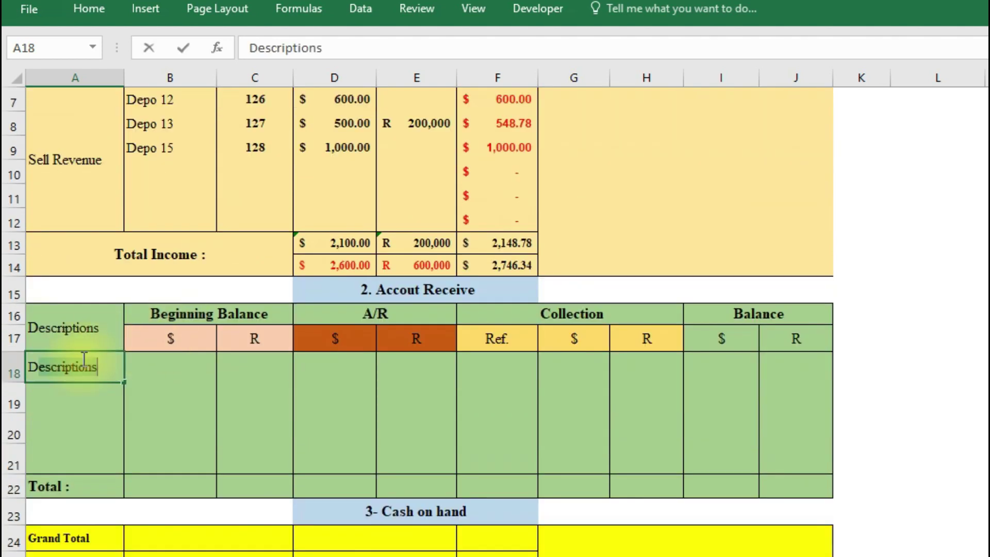
type("o 12")
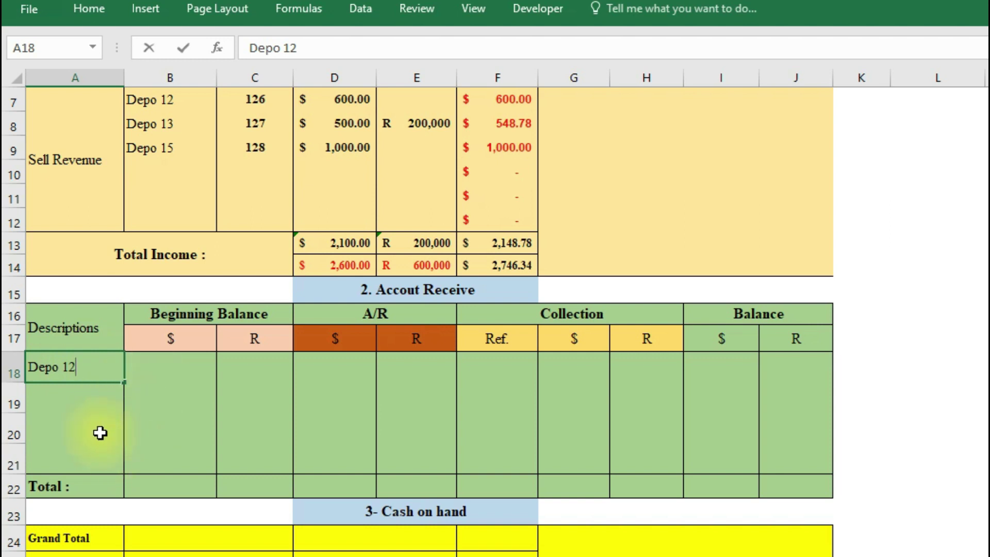
left_click(100, 431)
left_click(166, 372)
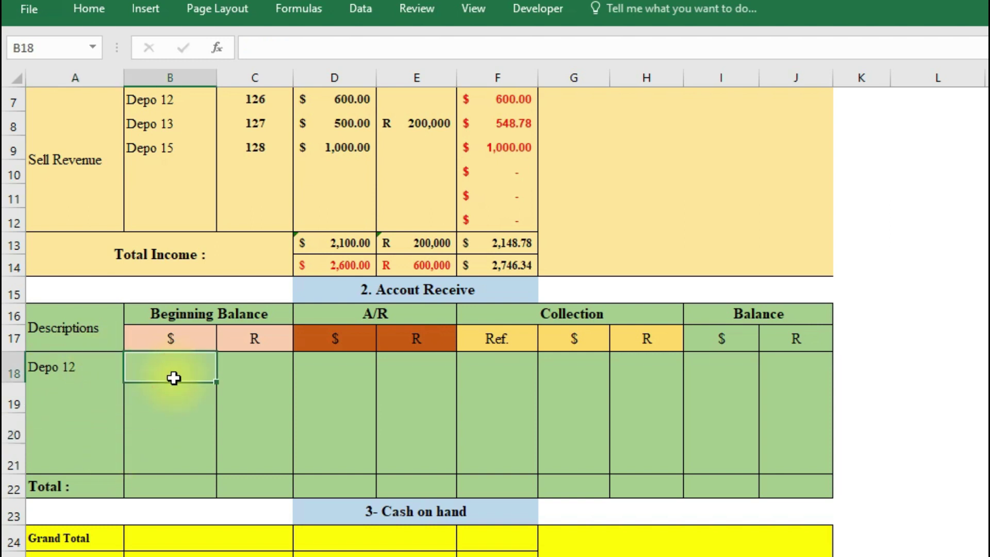
scroll(174, 377, "up", 1)
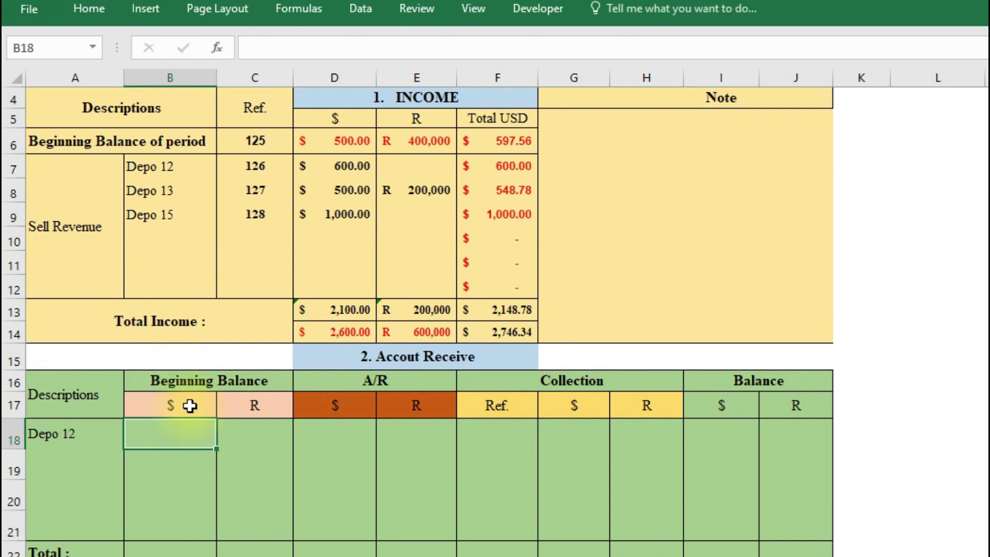
scroll(194, 384, "down", 1)
left_click_drag(178, 359, 252, 450)
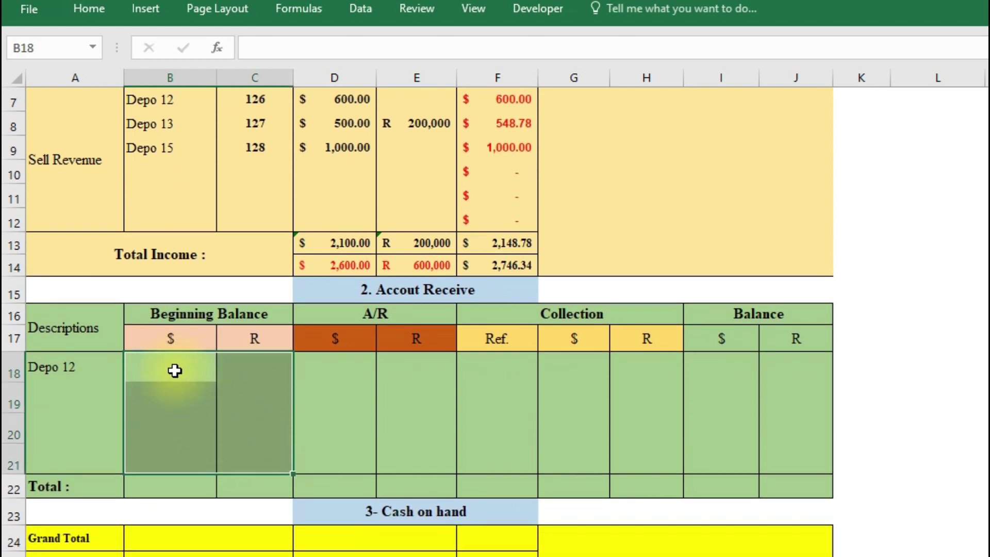
left_click(62, 365)
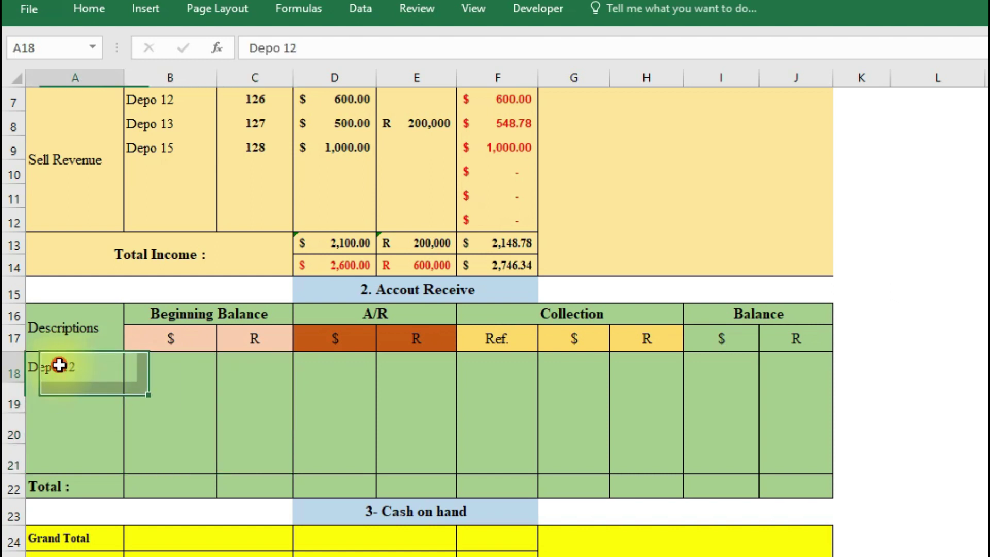
left_click(200, 374)
left_click(177, 367)
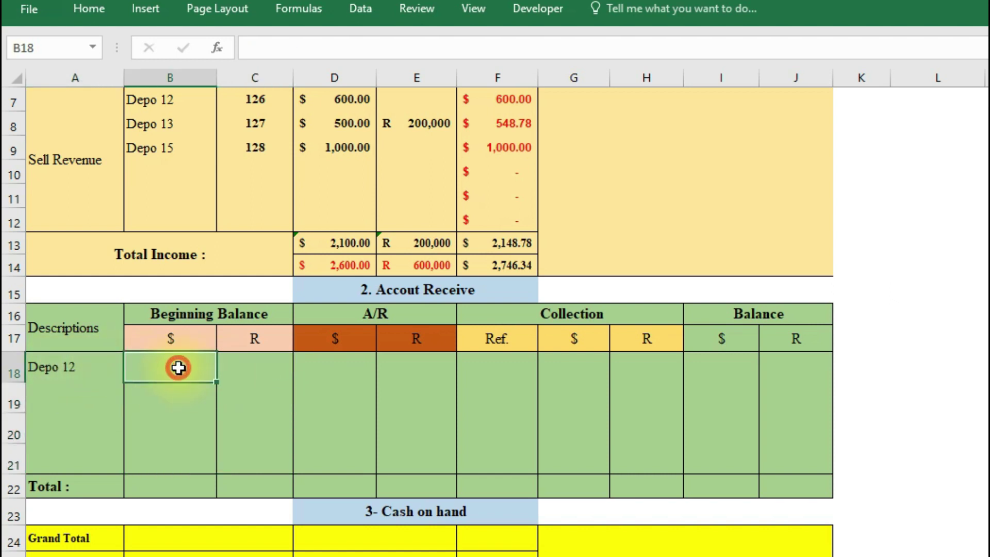
double_click(179, 367)
type("6000")
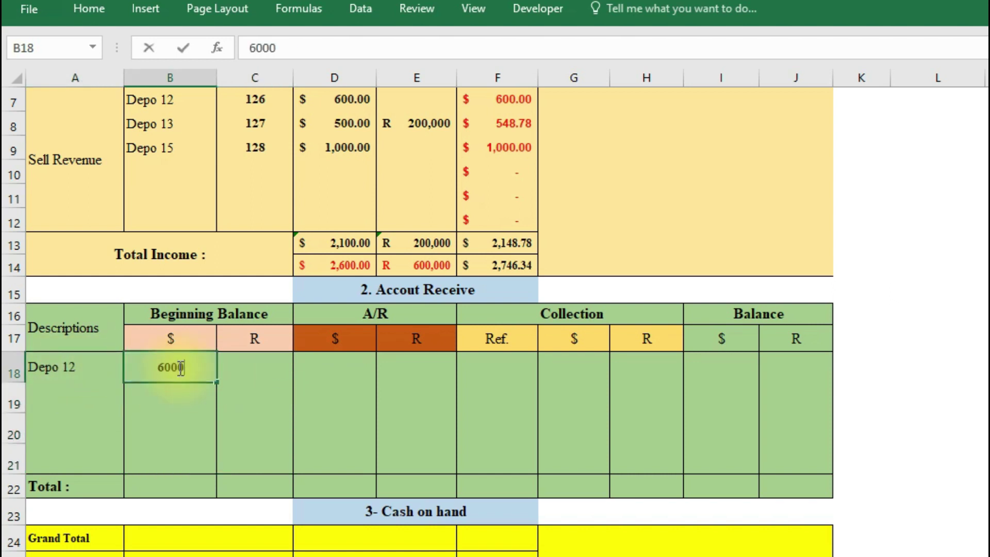
key("BackSpace")
left_click(193, 412)
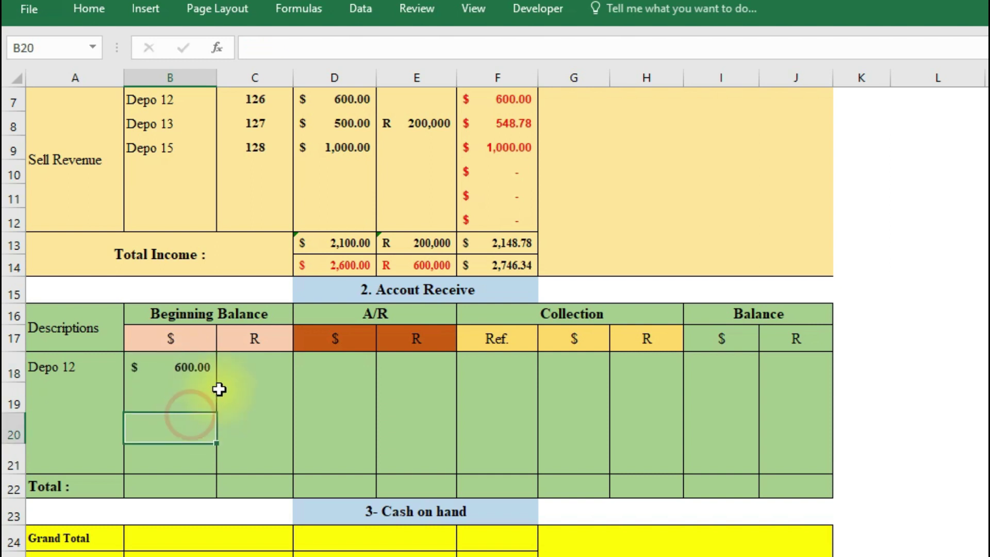
left_click(258, 369)
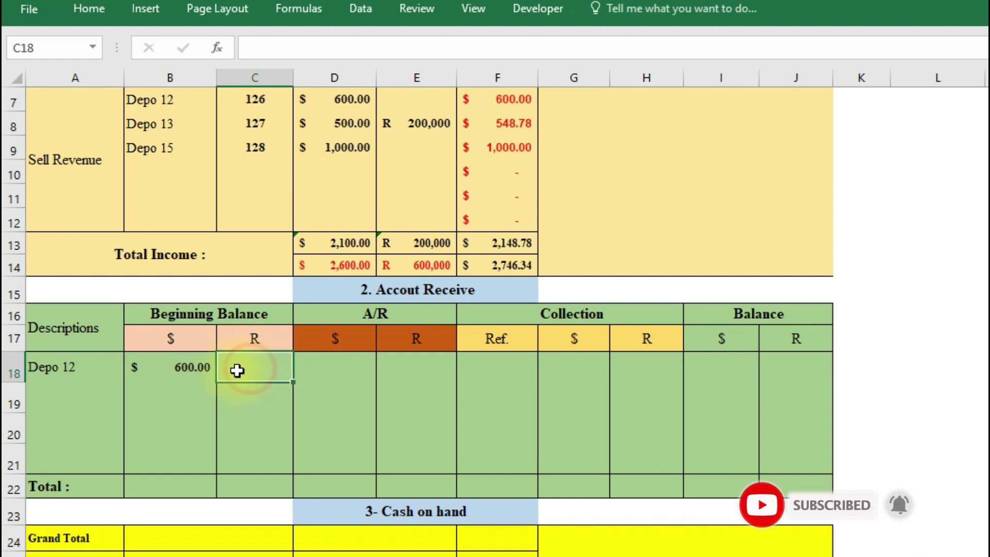
Step: Add Depo 13 in A19 with a $700.00 beginning balance
left_click(75, 395)
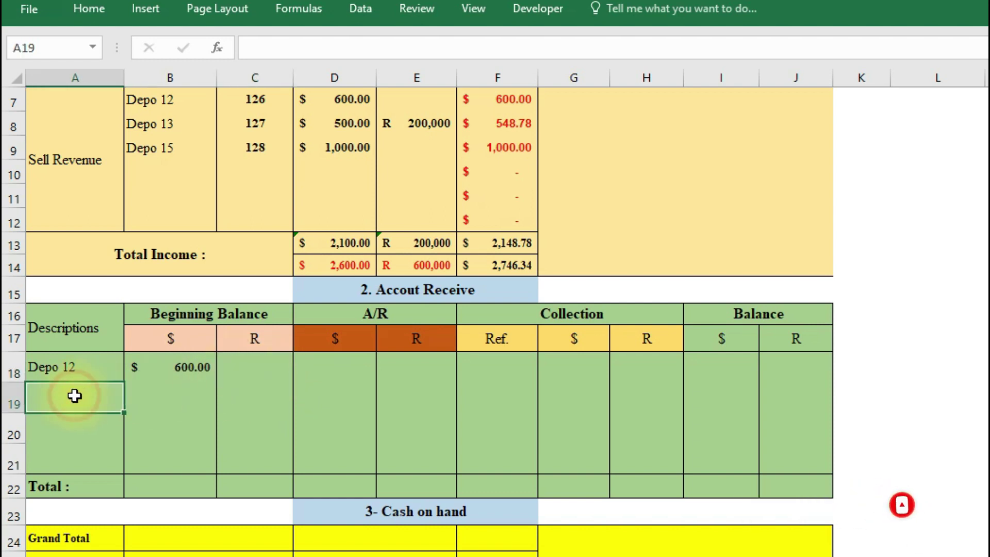
key("ctrl+apostrophe")
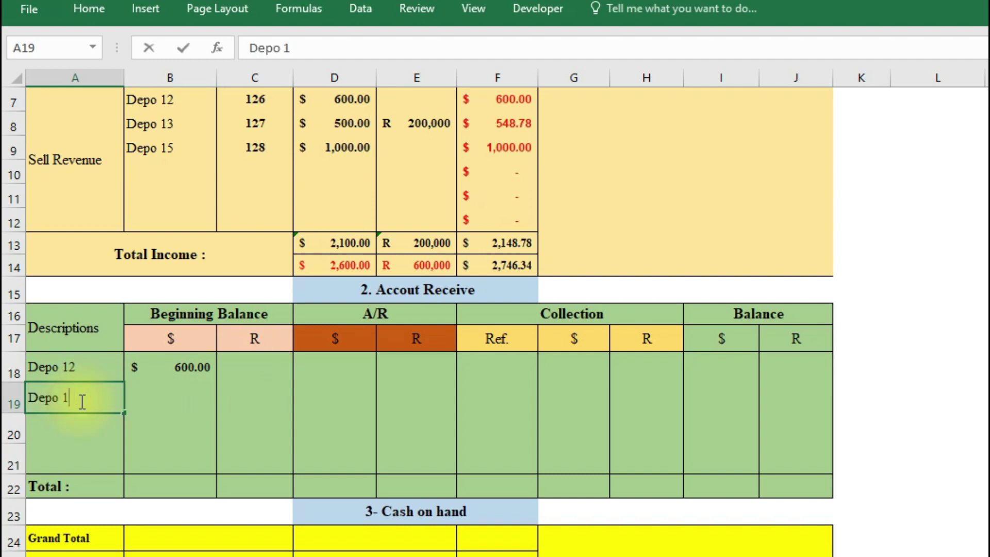
left_click(164, 402)
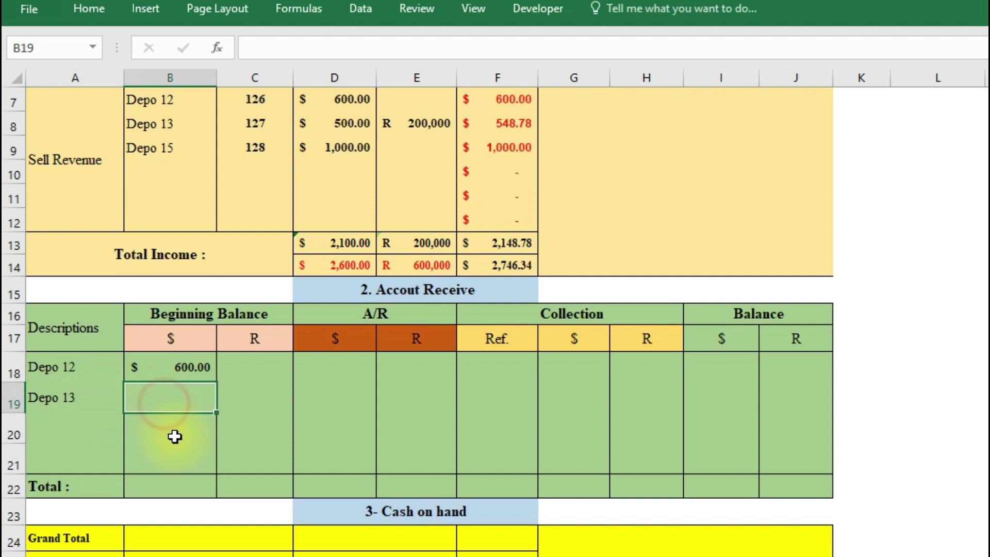
type("700")
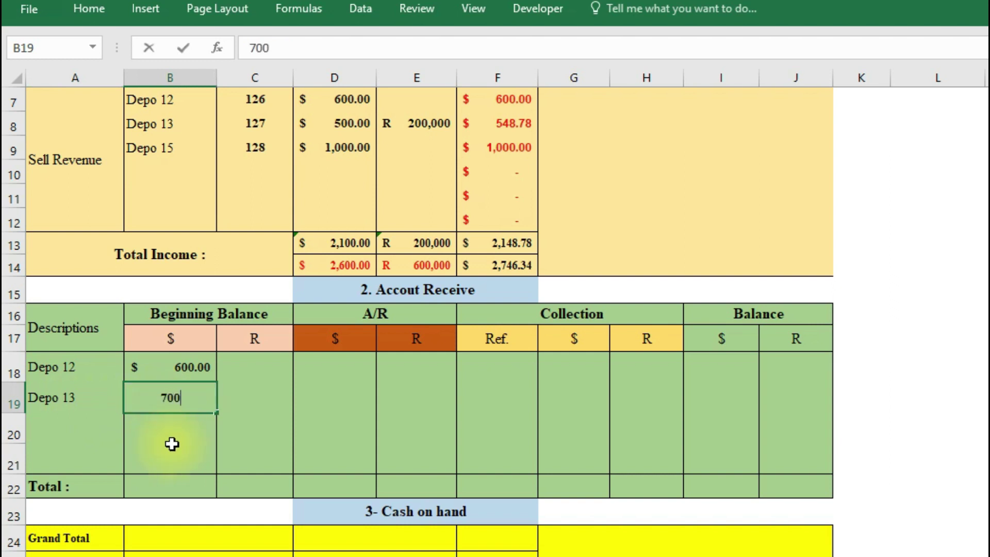
left_click(184, 434)
Step: Add Depo 14 in A20 with beginning balances of $600.00 and R 500,000
left_click(79, 425)
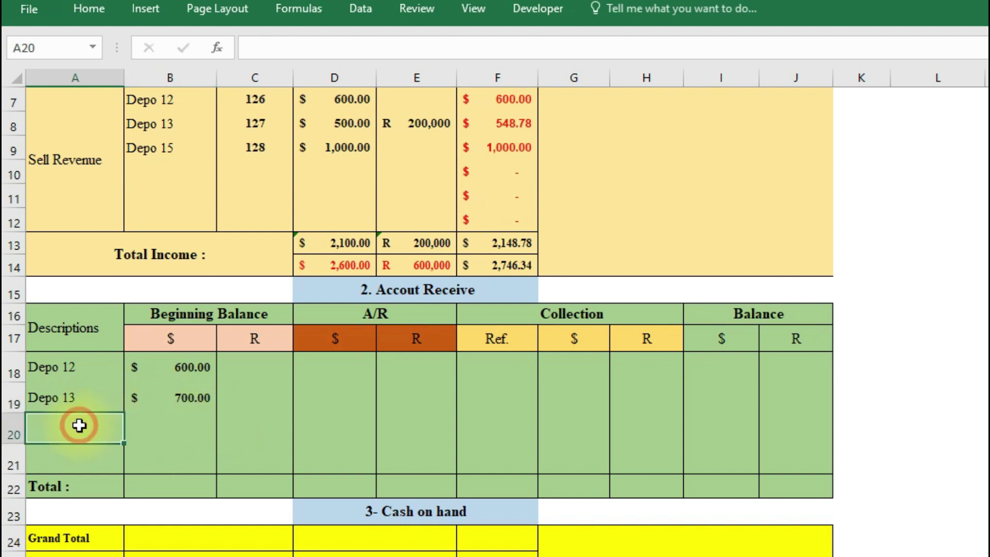
type("Depo 13")
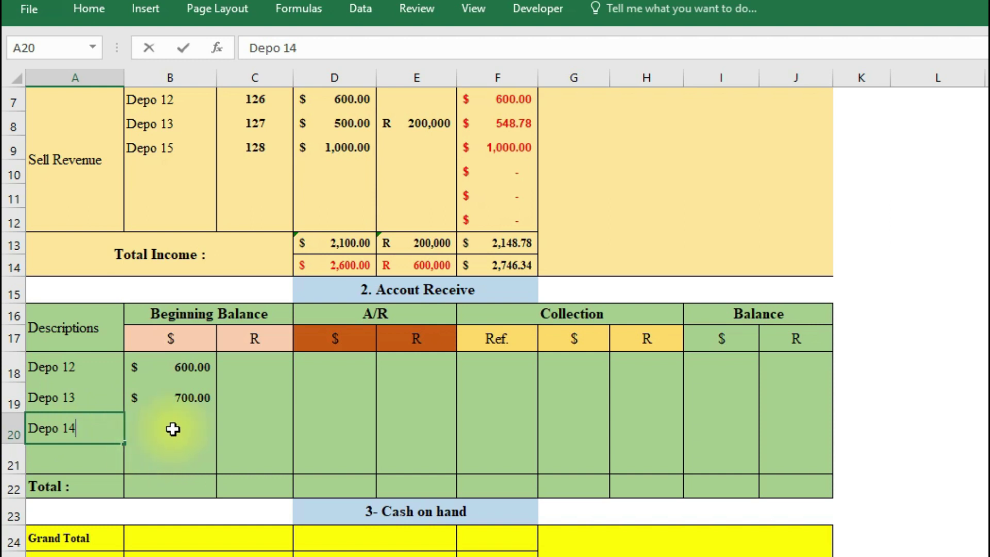
left_click(173, 429)
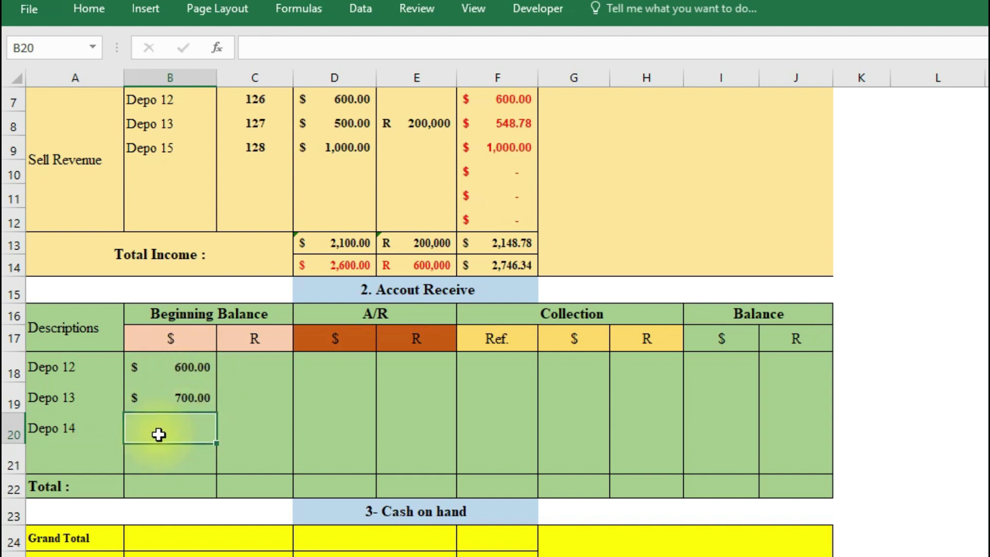
type("600")
left_click(263, 413)
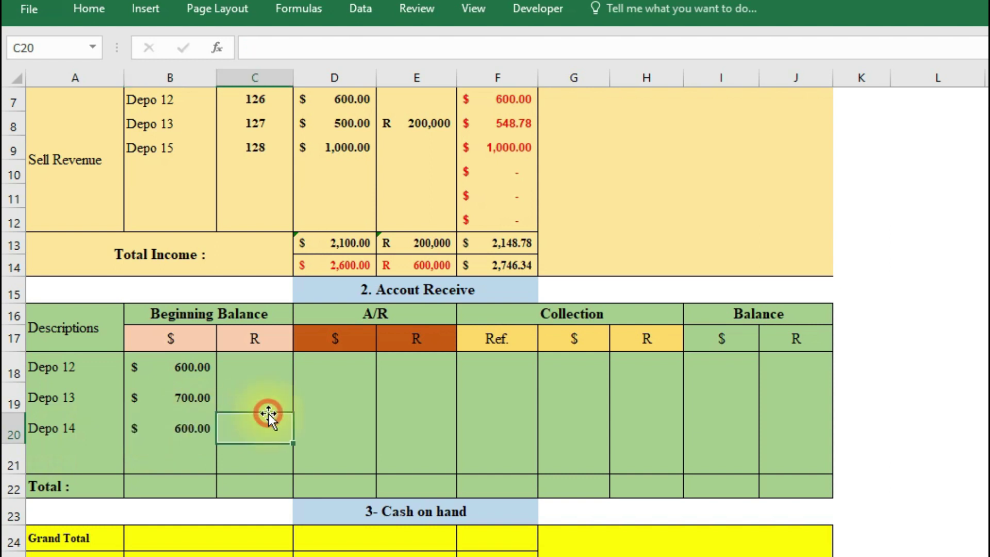
key("F2")
type("500000")
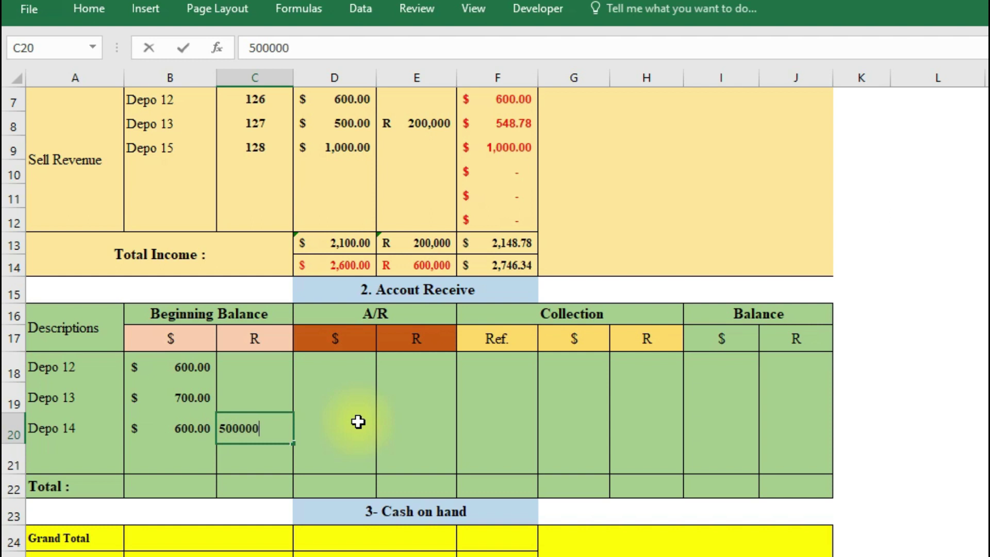
left_click(358, 422)
left_click(264, 429)
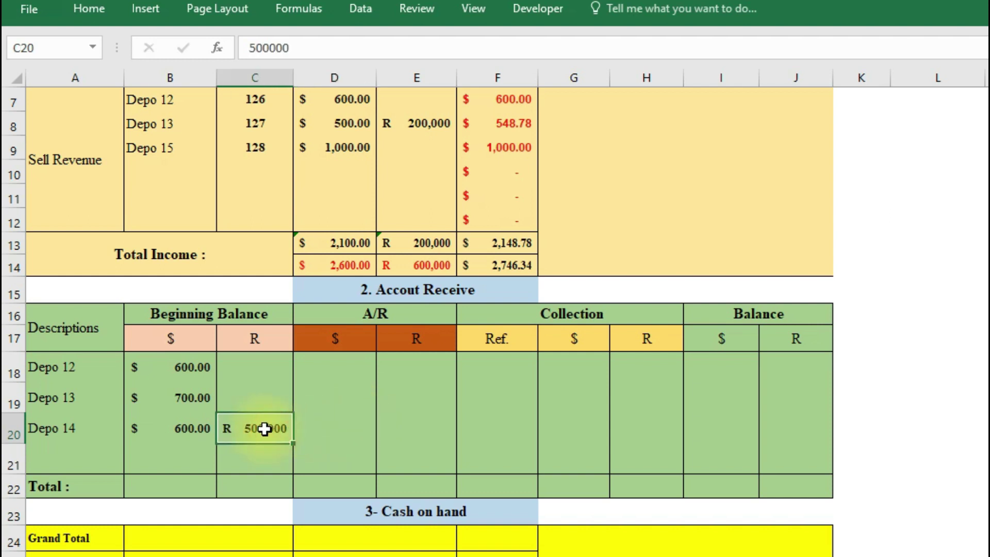
Step: Enter =SUM(B18:B21) in B22 to total the dollar beginning balances as $1,900.00
left_click(153, 314)
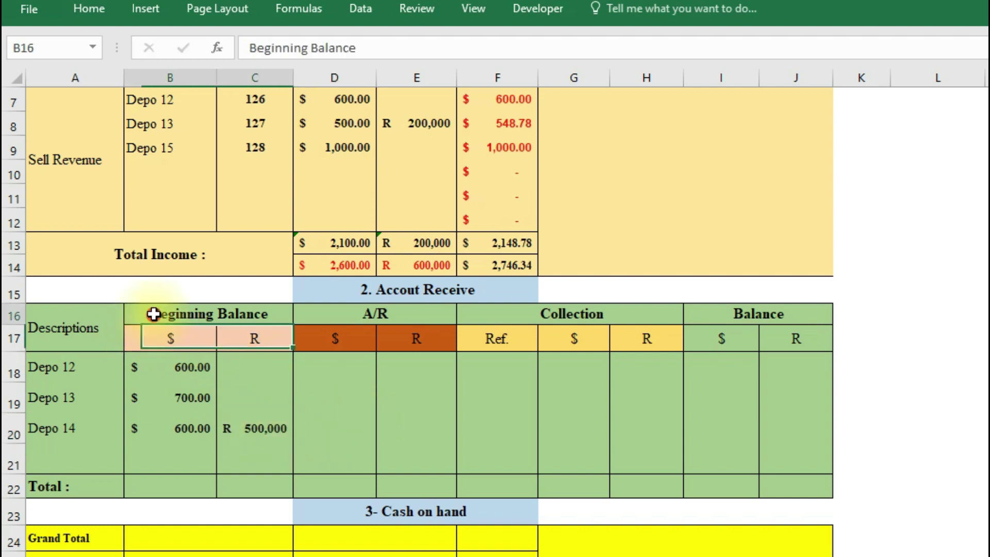
left_click_drag(153, 314, 233, 459)
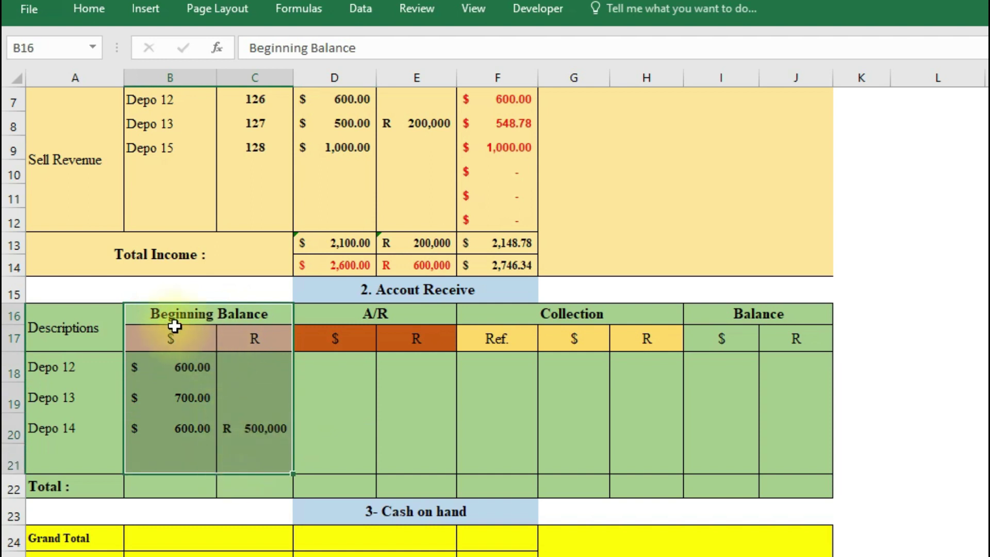
left_click_drag(168, 314, 263, 427)
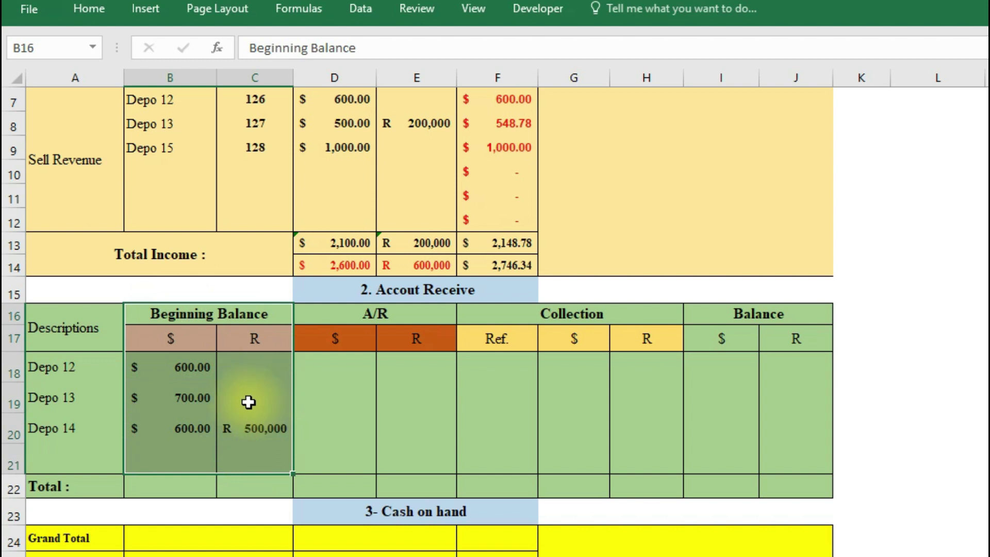
scroll(237, 377, "down", 1)
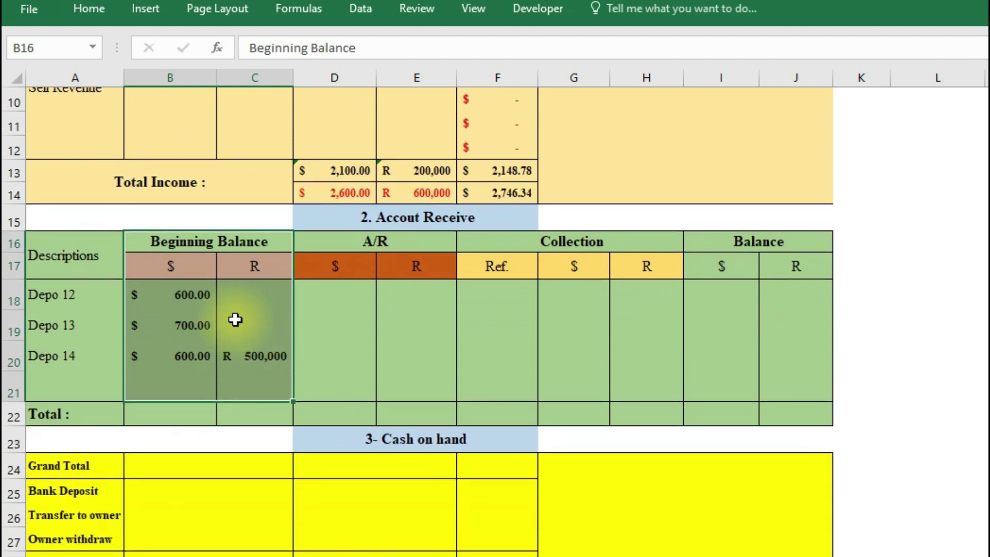
left_click(169, 412)
type("=su")
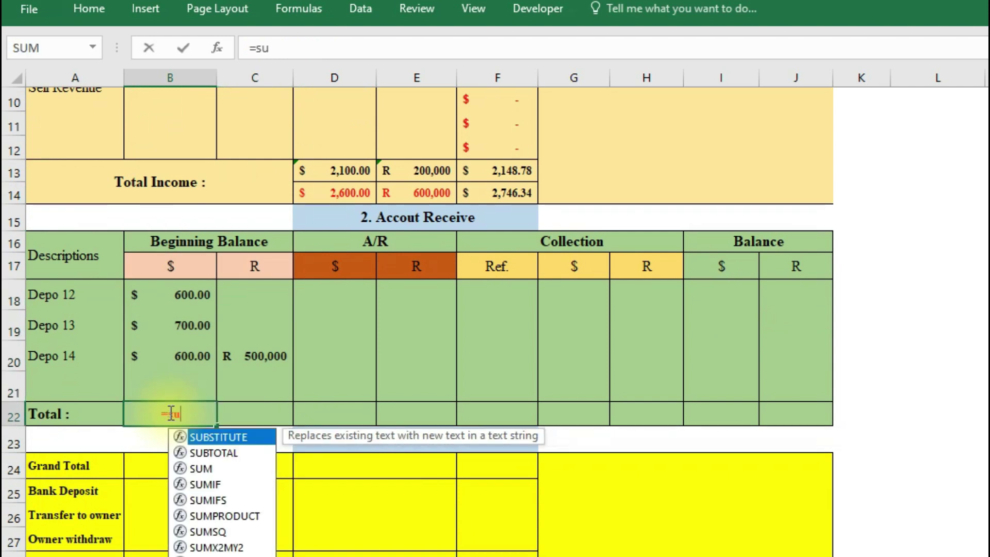
type("m")
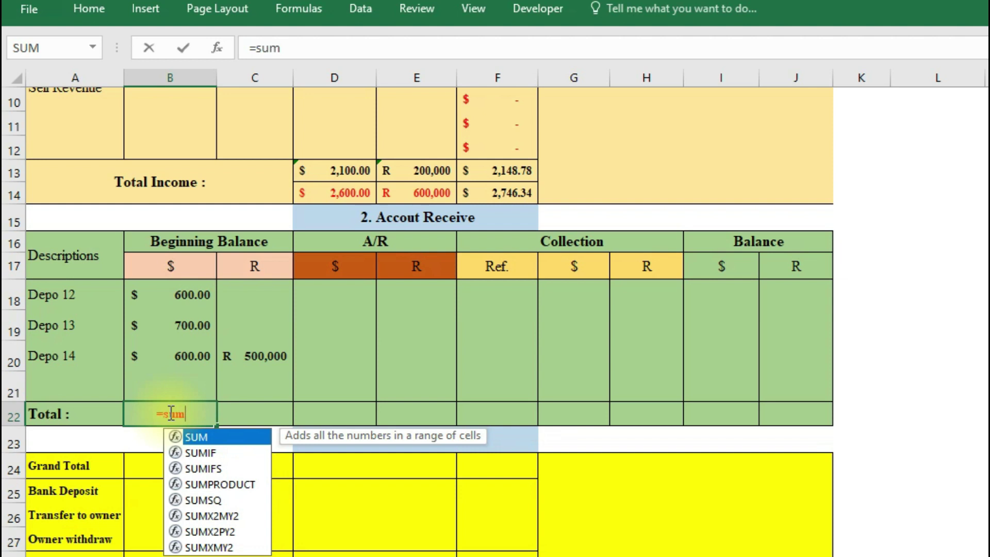
type("(")
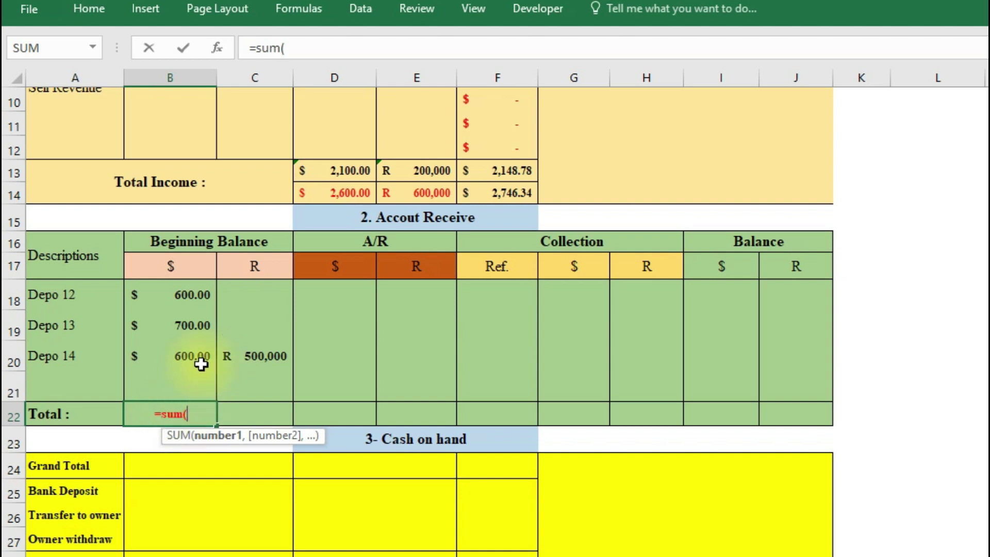
left_click(185, 292)
left_click_drag(185, 292, 184, 385)
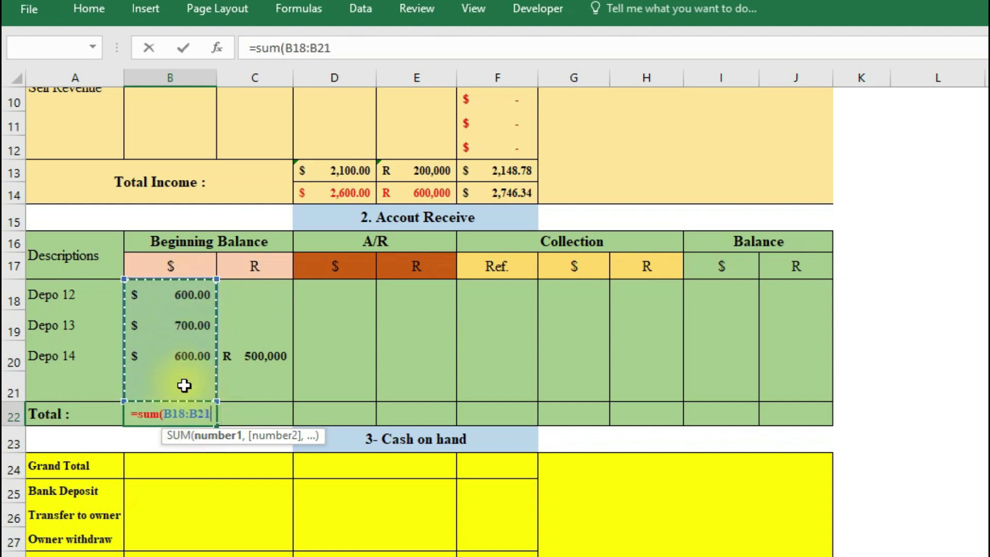
key("Return")
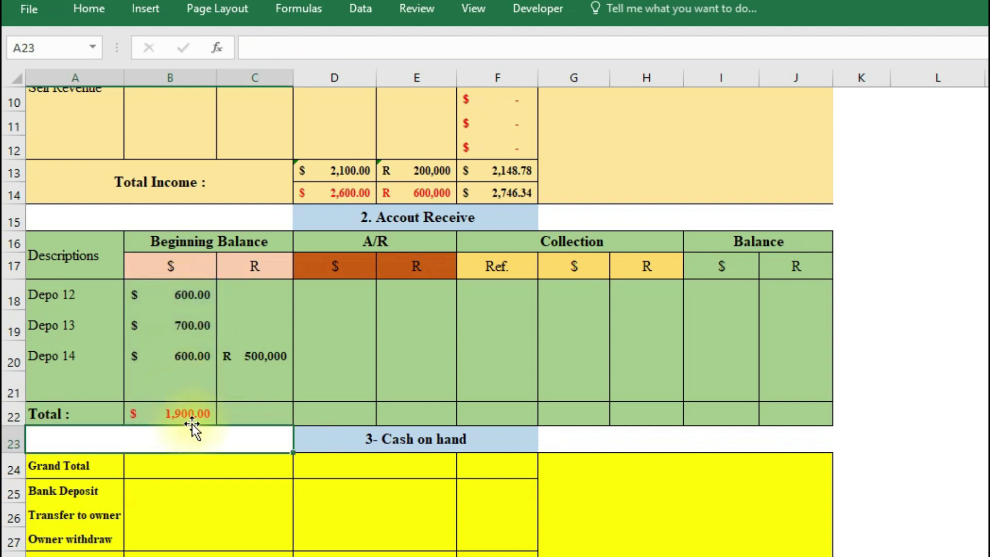
Step: Enter =SUM(C18:C21) in C22 for the R total of 500,000, then verify both formulas
left_click(196, 412)
left_click(245, 413)
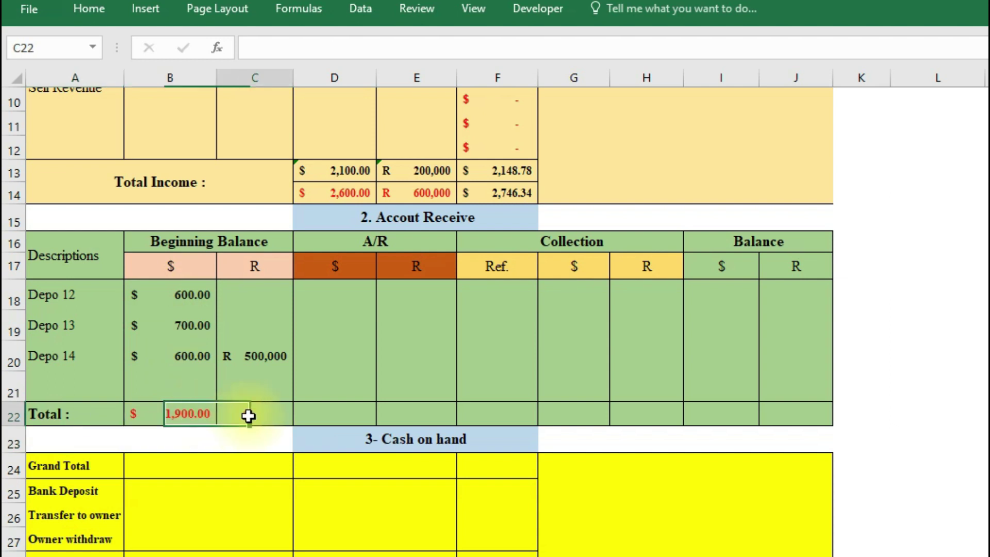
type("=sum")
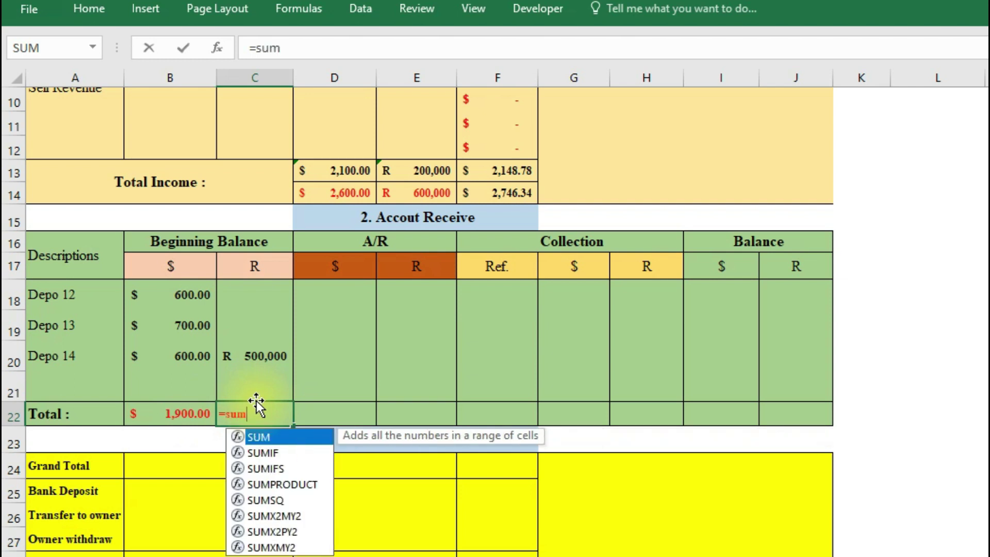
type("(")
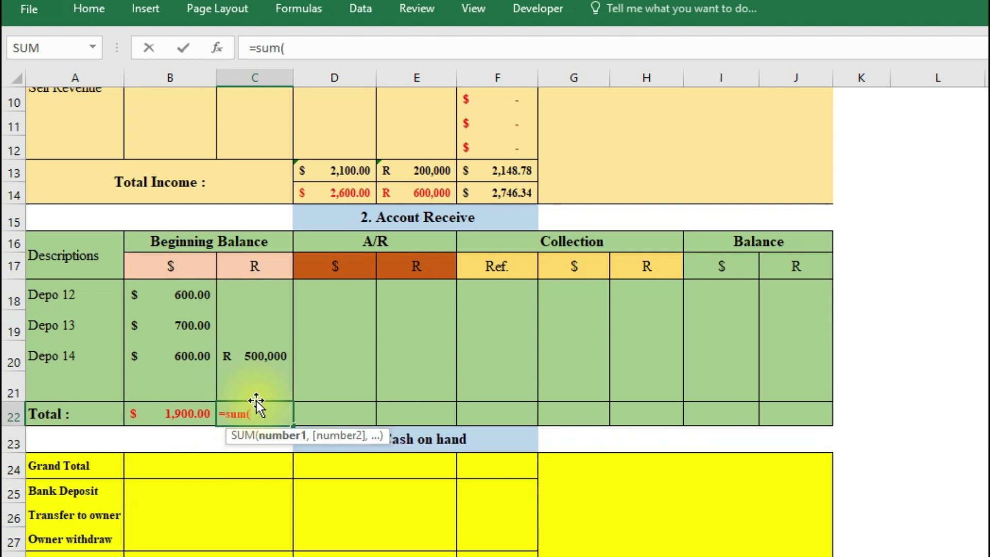
left_click_drag(257, 293, 257, 380)
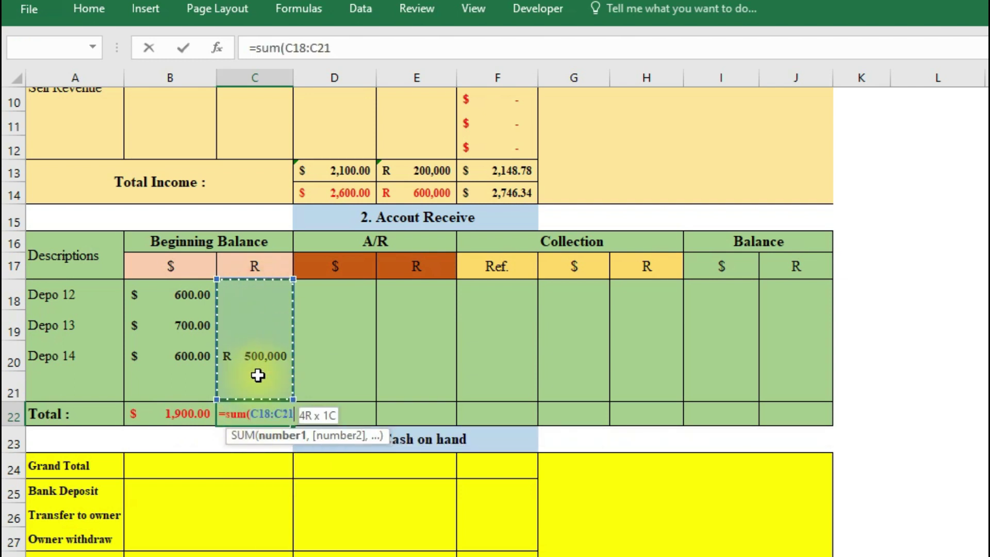
key("Return")
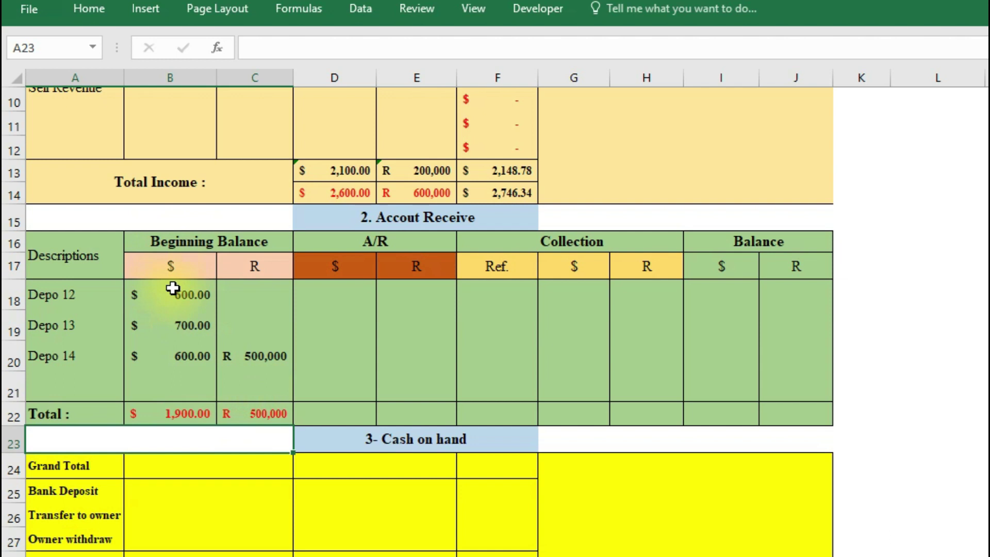
left_click(173, 412)
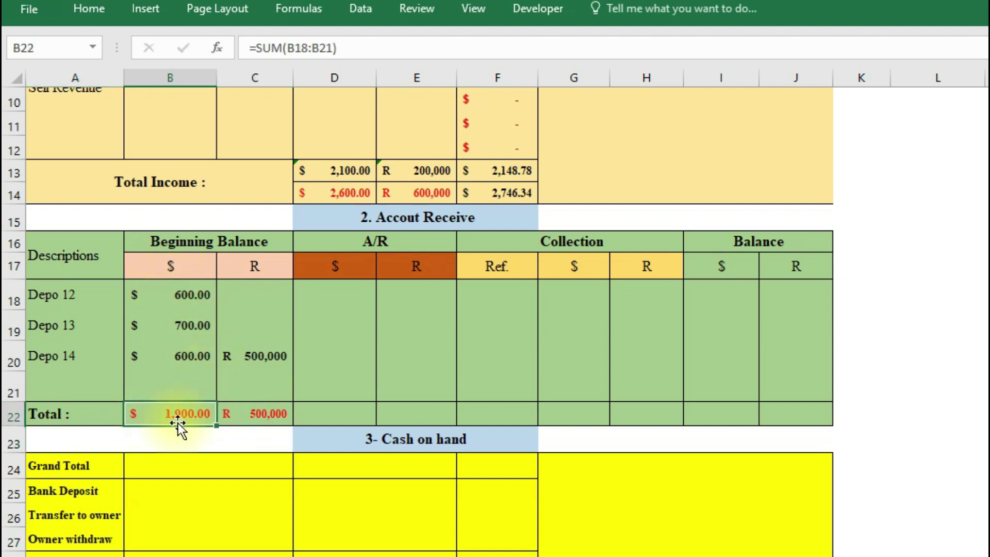
left_click(264, 415)
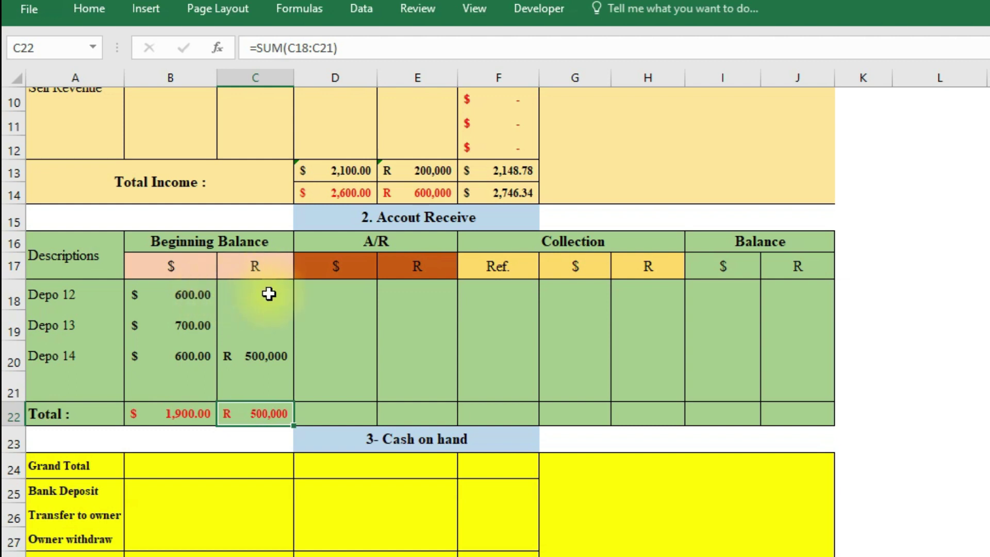
left_click_drag(349, 269, 426, 267)
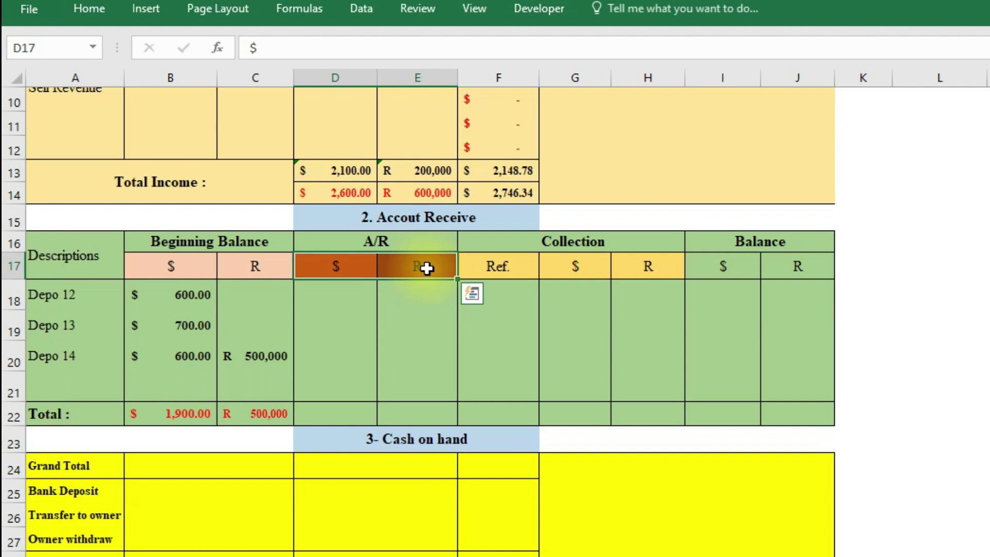
left_click_drag(381, 274, 406, 272)
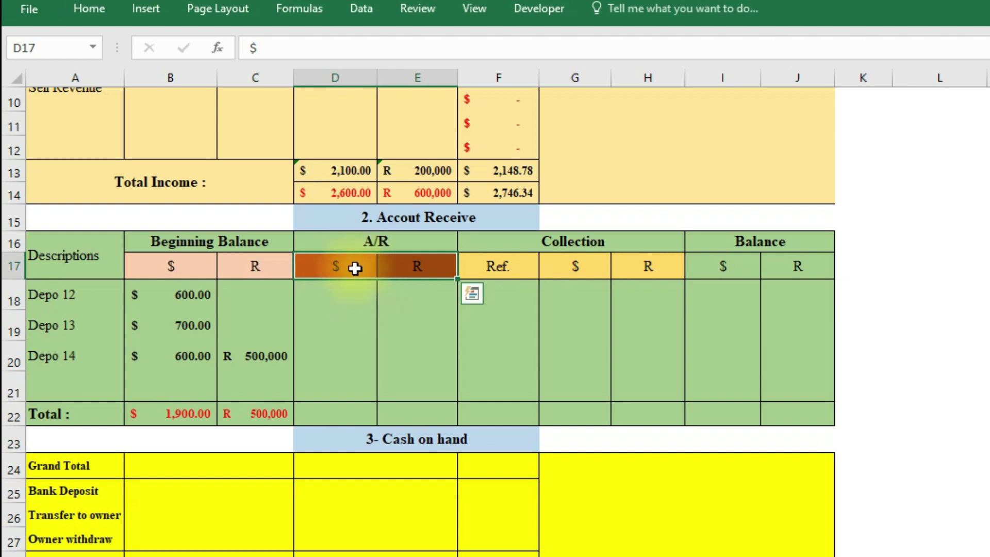
scroll(361, 267, "up", 3)
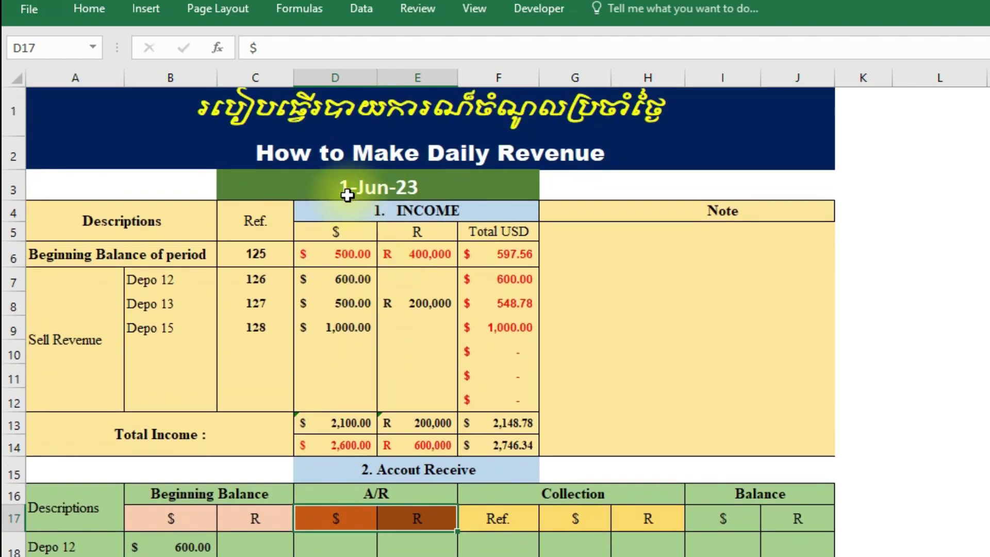
left_click(393, 187)
scroll(389, 276, "down", 2)
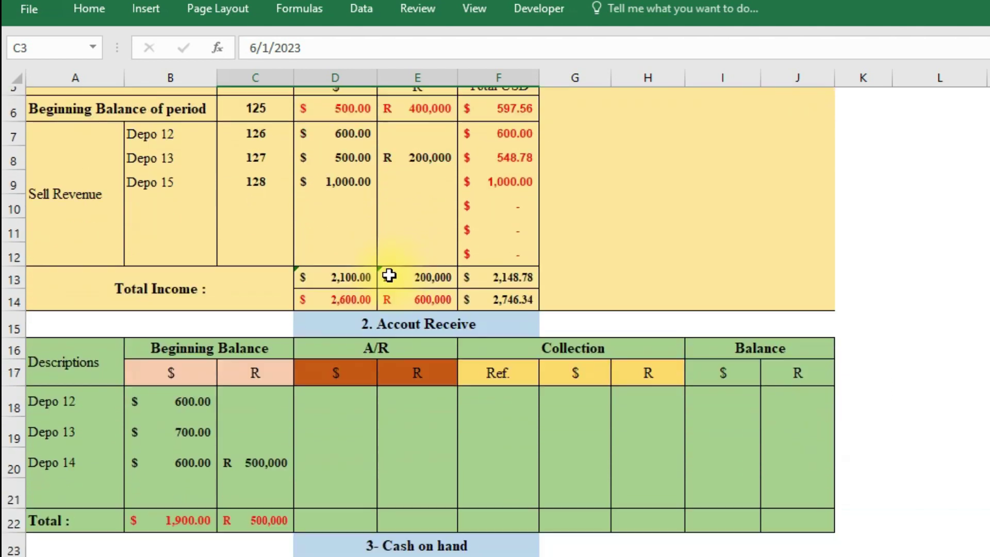
scroll(389, 276, "down", 1)
scroll(384, 271, "down", 1)
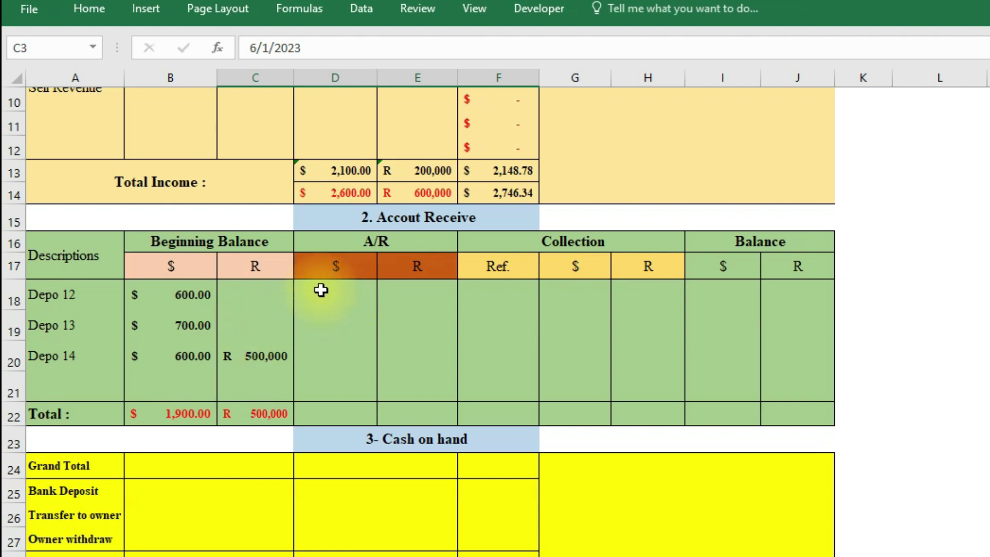
left_click(542, 243)
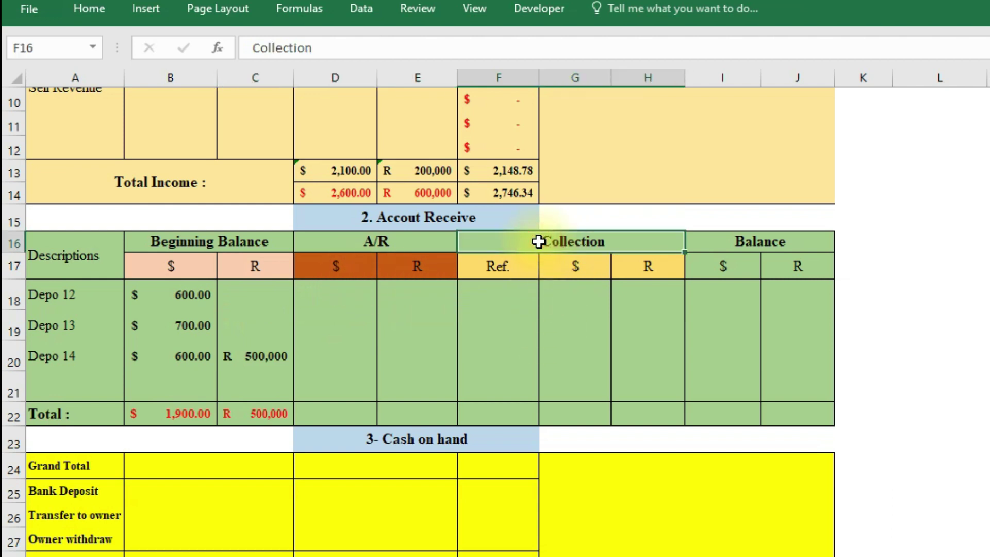
left_click(409, 244)
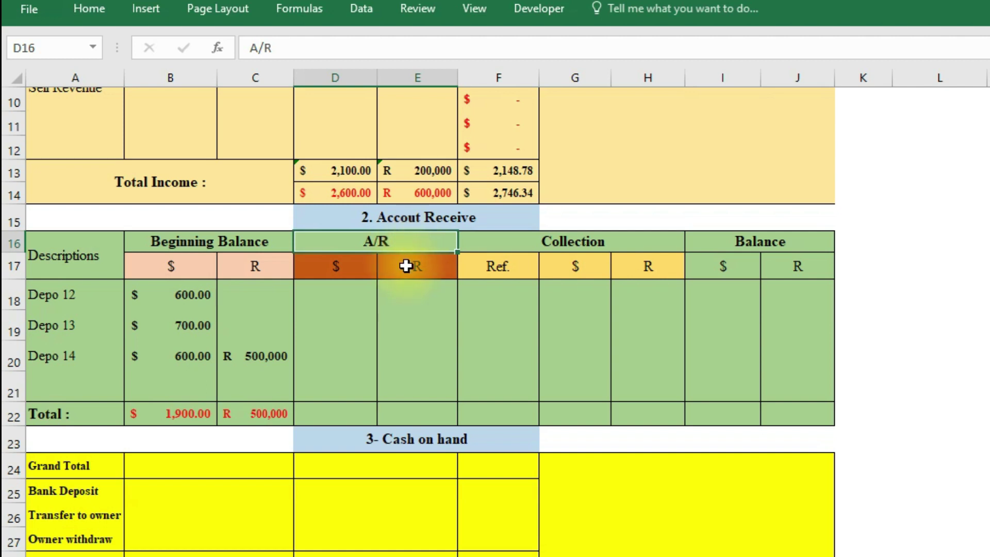
left_click(347, 294)
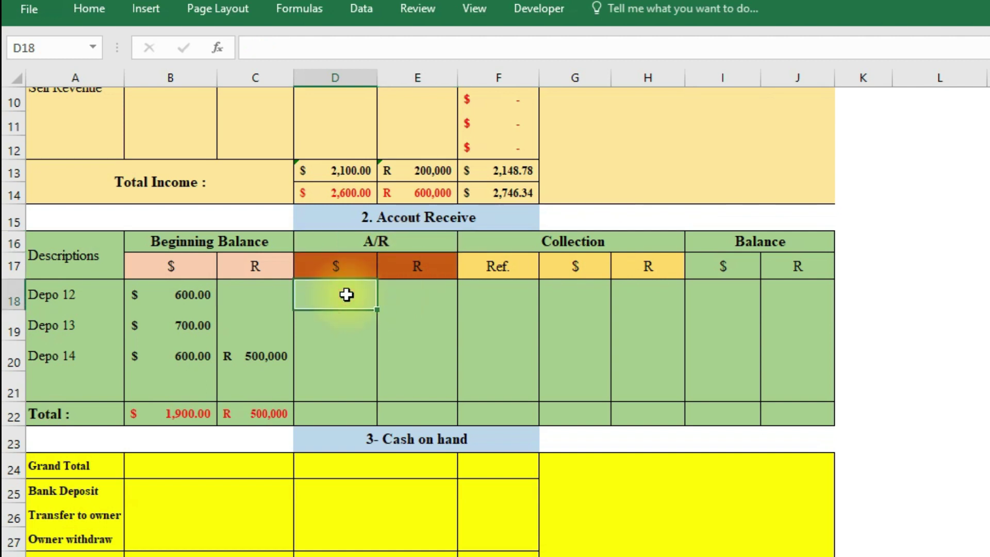
scroll(347, 294, "up", 1)
scroll(342, 289, "up", 1)
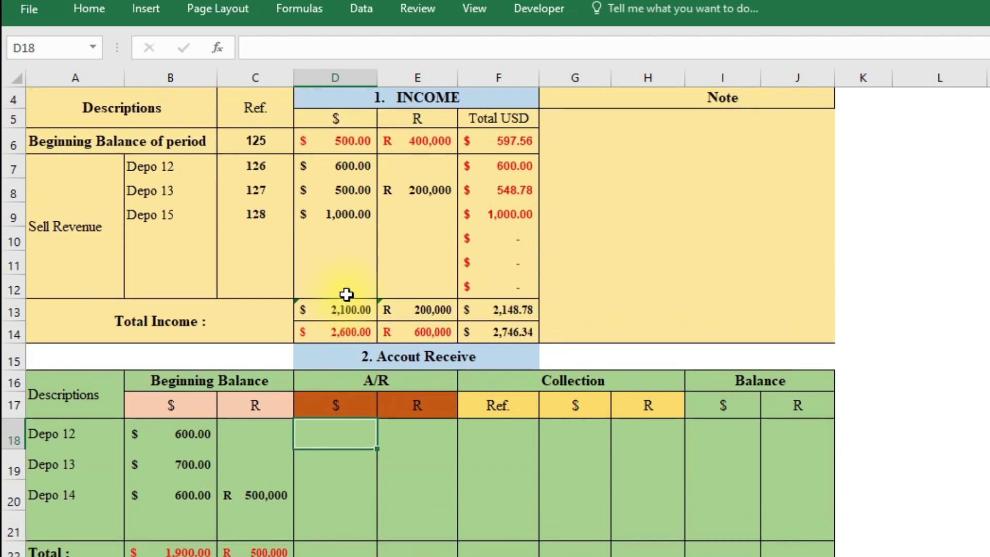
left_click(149, 175)
left_click(349, 170)
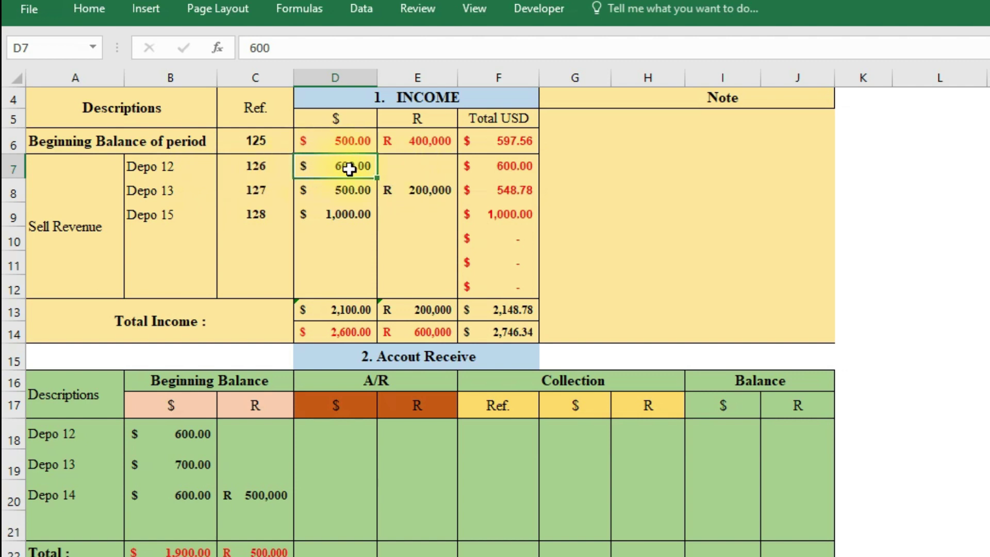
scroll(344, 170, "down", 1)
Step: Enter 400 in D18 as Depo 12's A/R dollar amount and compare it with its 600 beginning balance
left_click(338, 373)
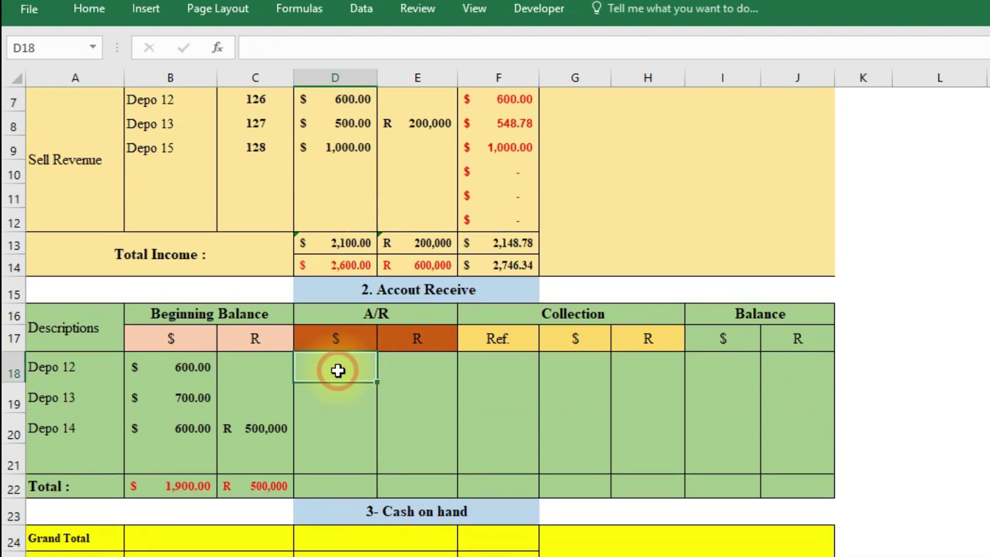
left_click(48, 370)
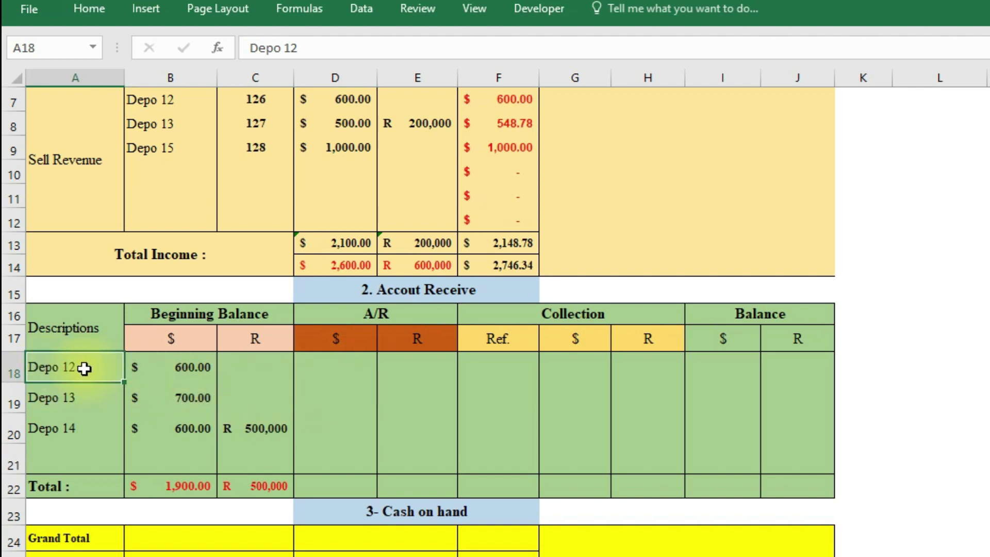
left_click(325, 370)
double_click(325, 370)
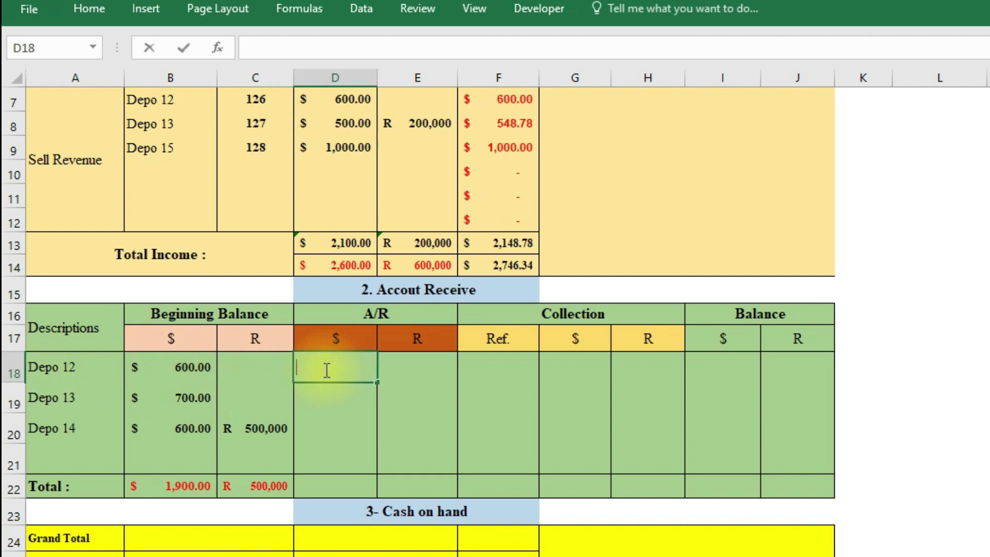
type("400")
left_click(343, 404)
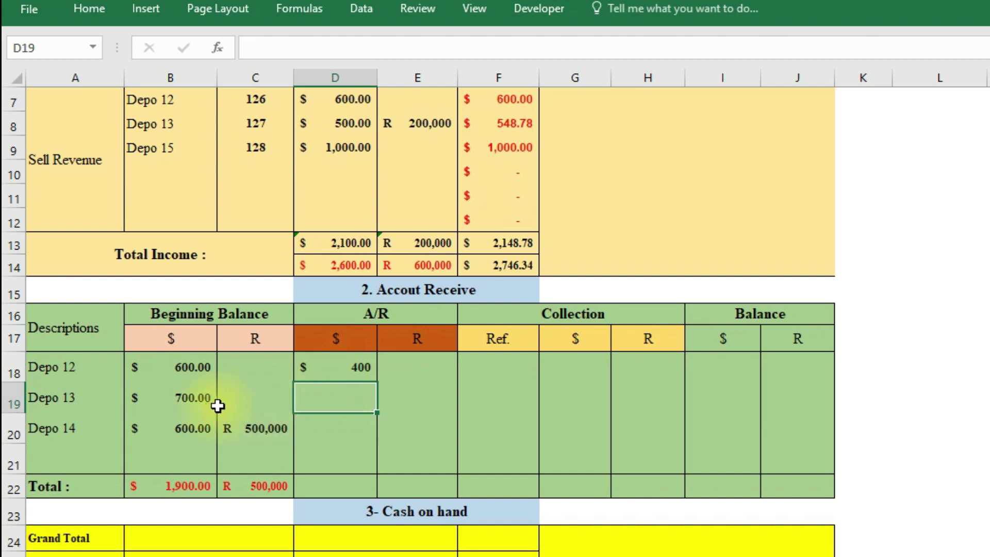
left_click(177, 365)
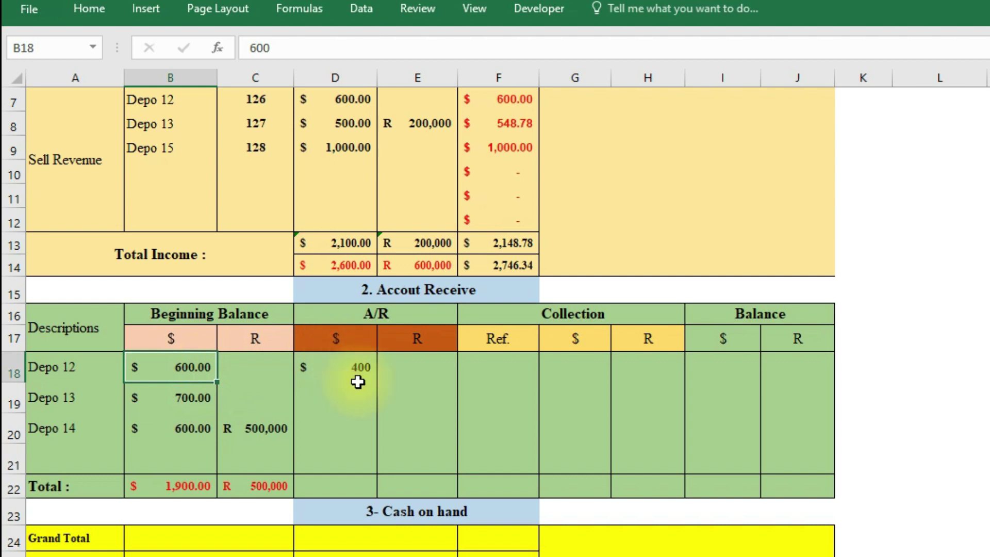
left_click(344, 368)
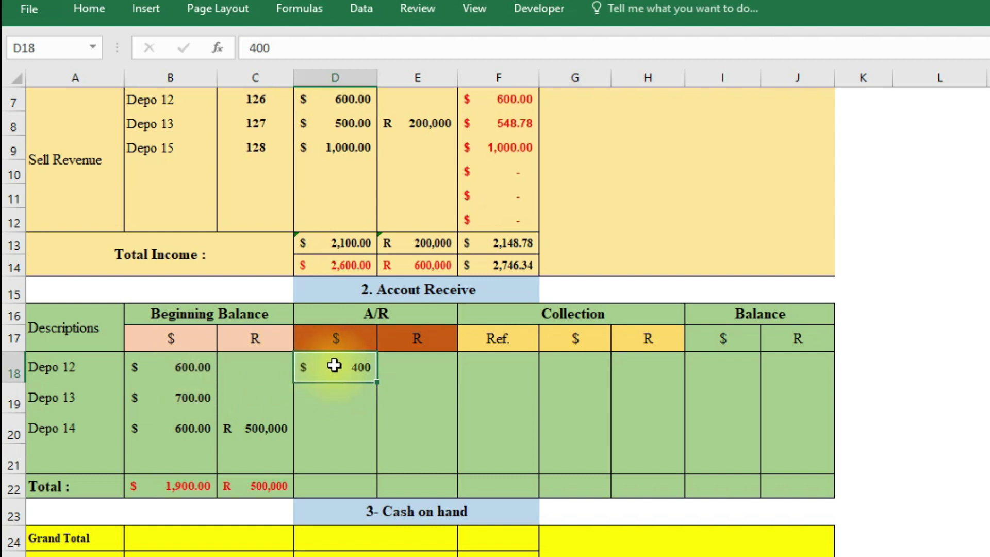
left_click(760, 316)
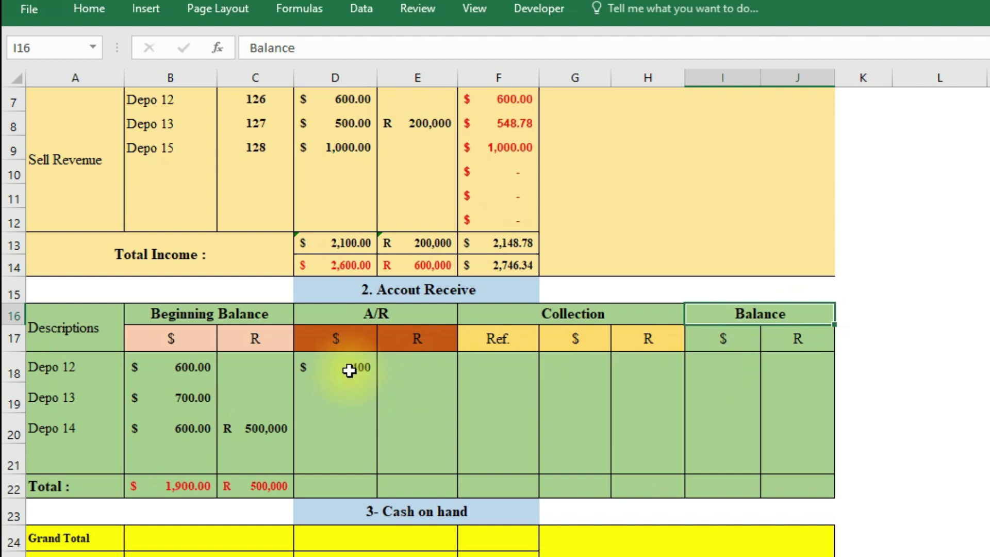
left_click(422, 370)
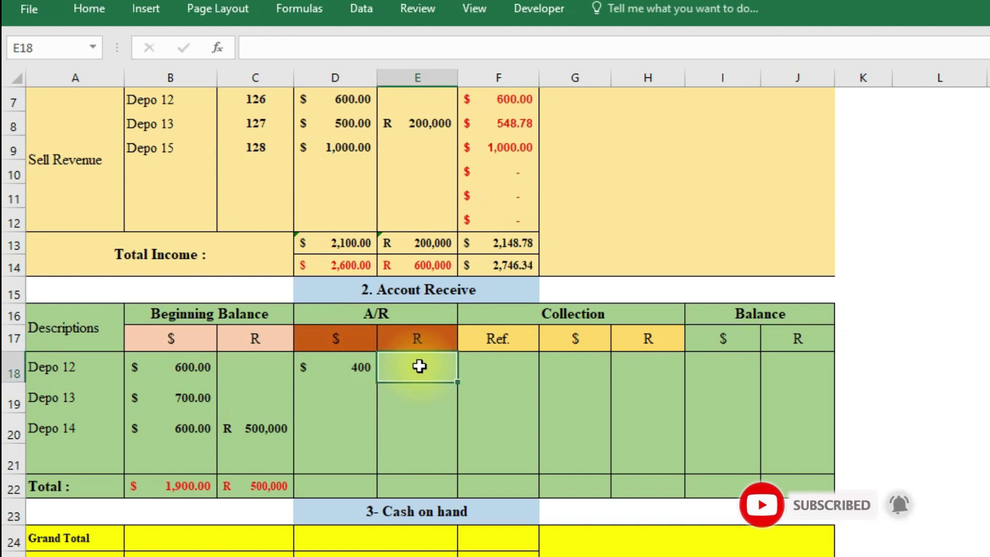
scroll(419, 367, "up", 1)
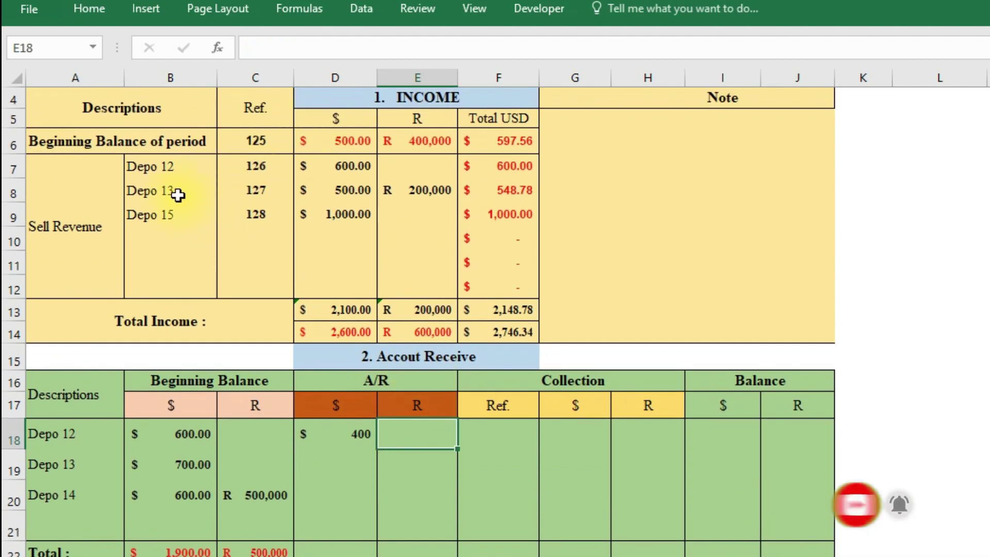
Step: Review Depo 13's Income row: $500, R 200000 and the Total USD formula
left_click(178, 195)
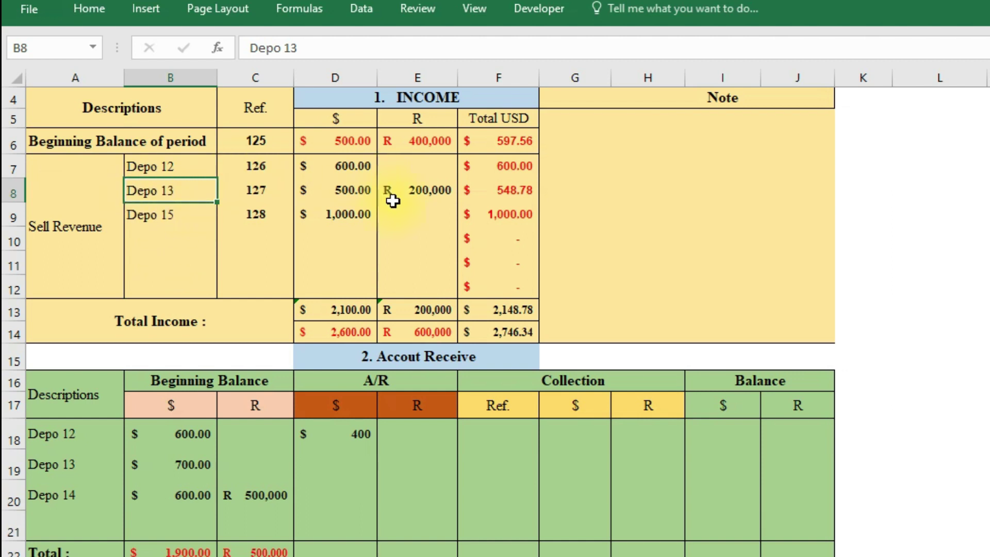
left_click(356, 194)
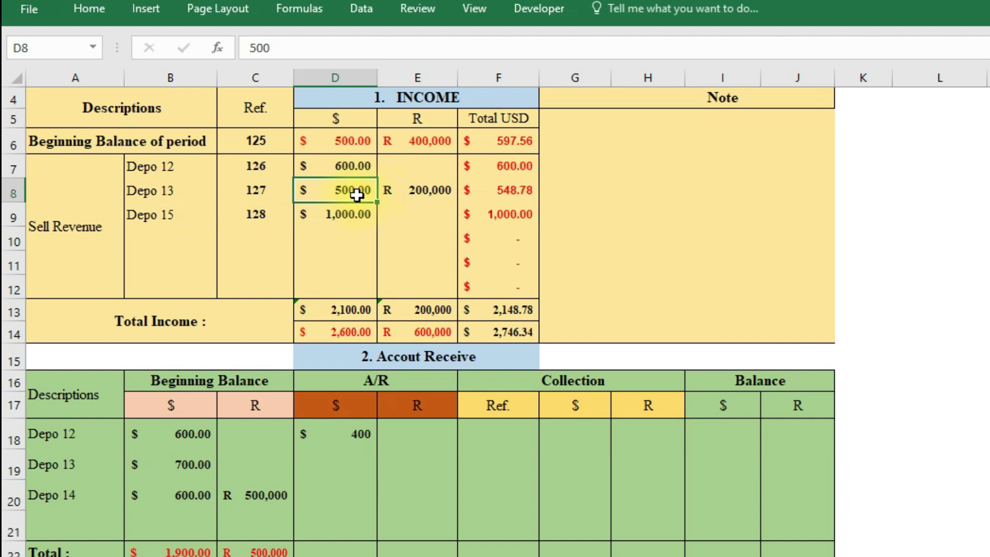
left_click(441, 192)
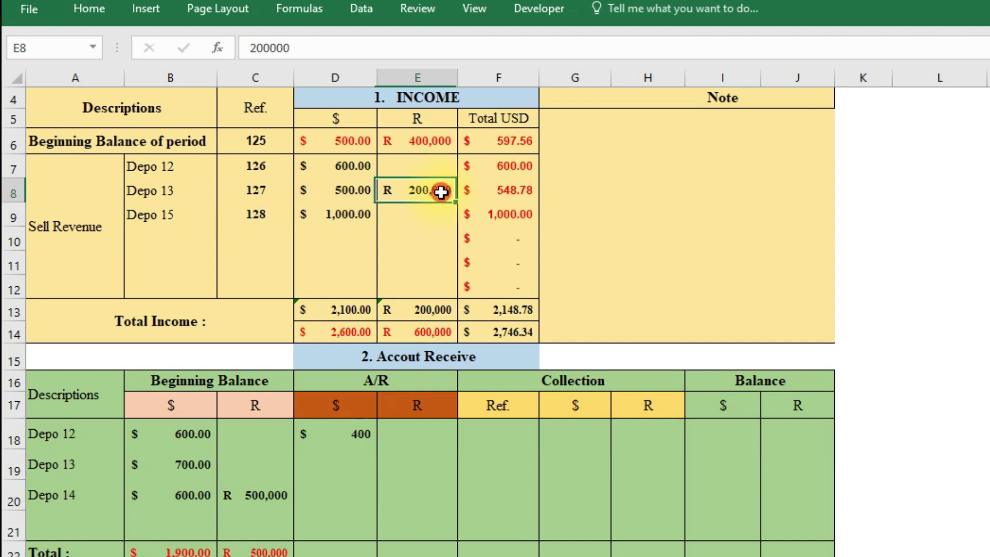
left_click(506, 195)
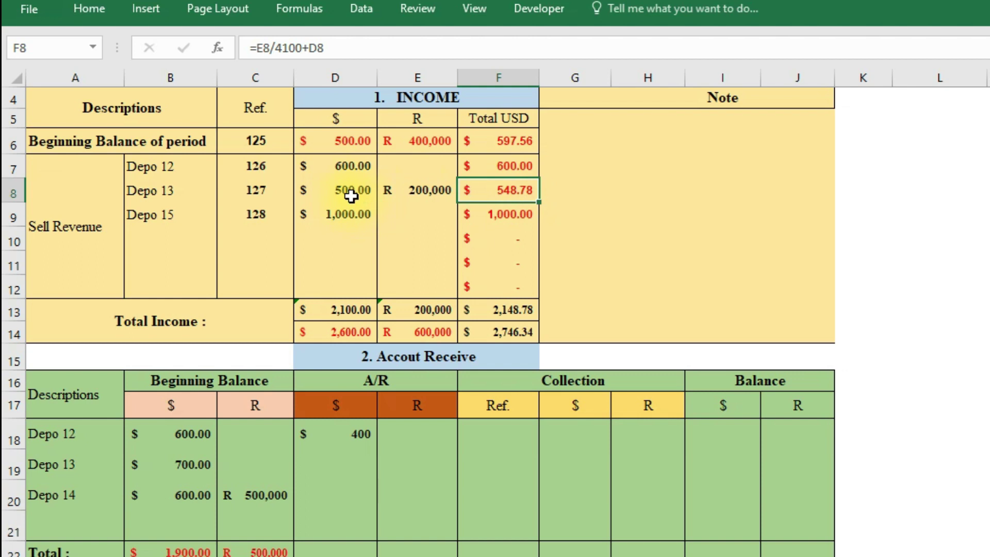
left_click(355, 192)
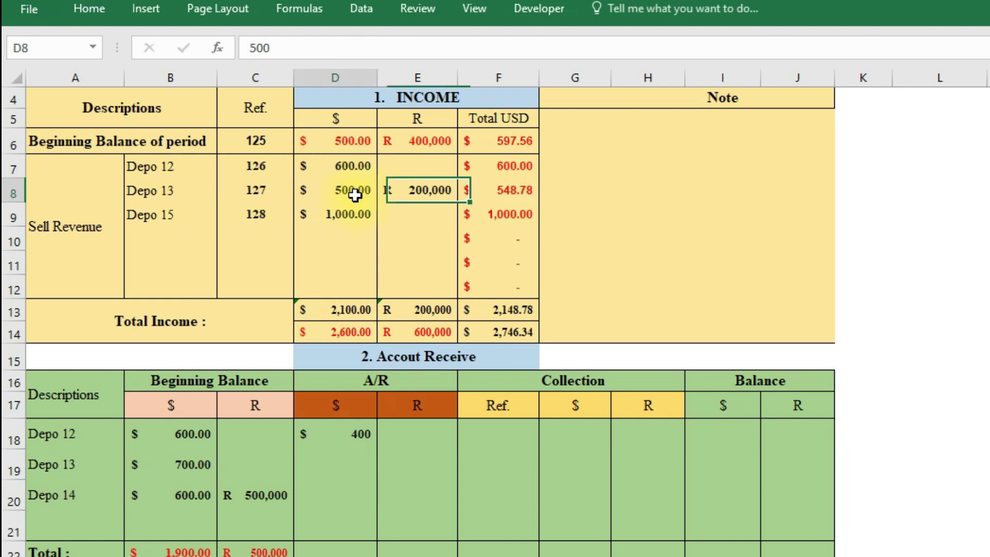
left_click(439, 192)
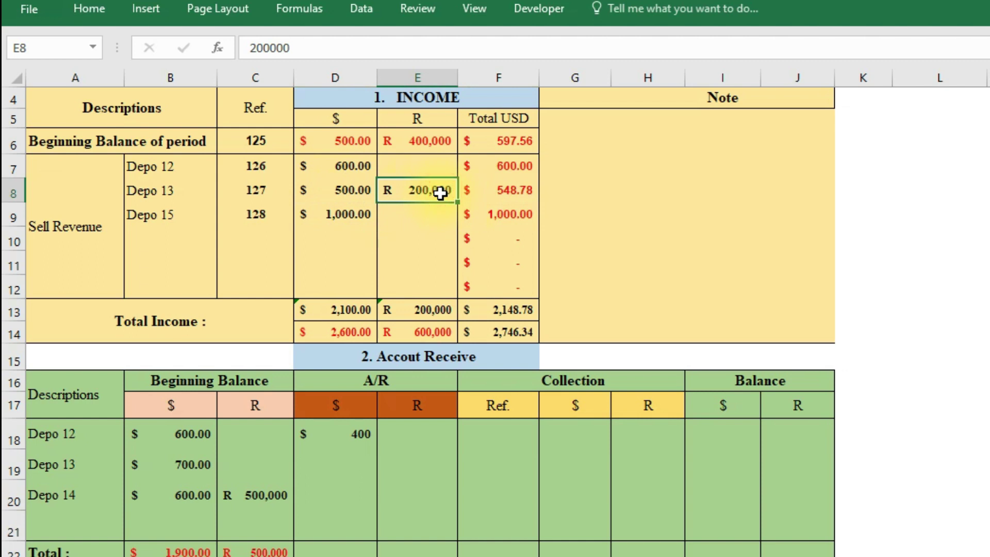
left_click(349, 192)
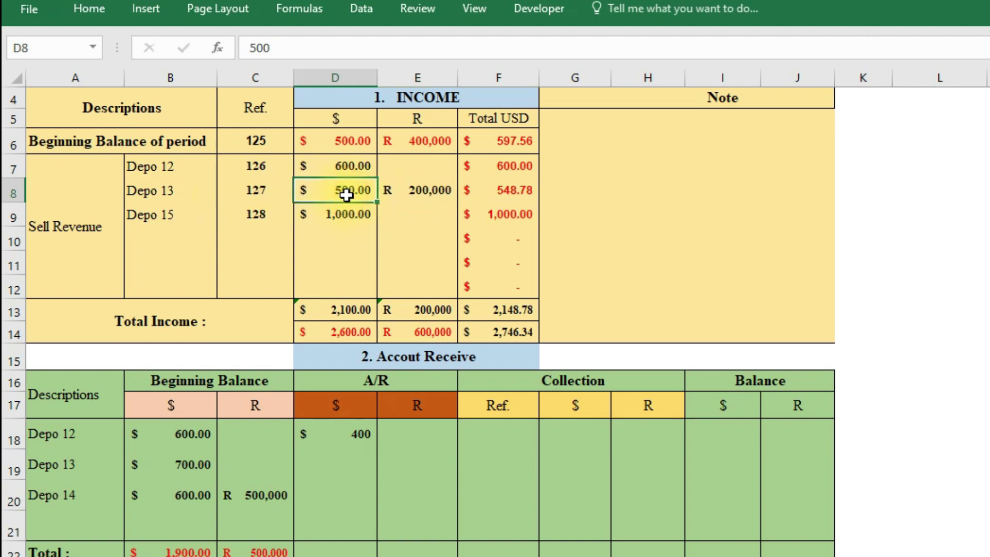
scroll(346, 195, "down", 1)
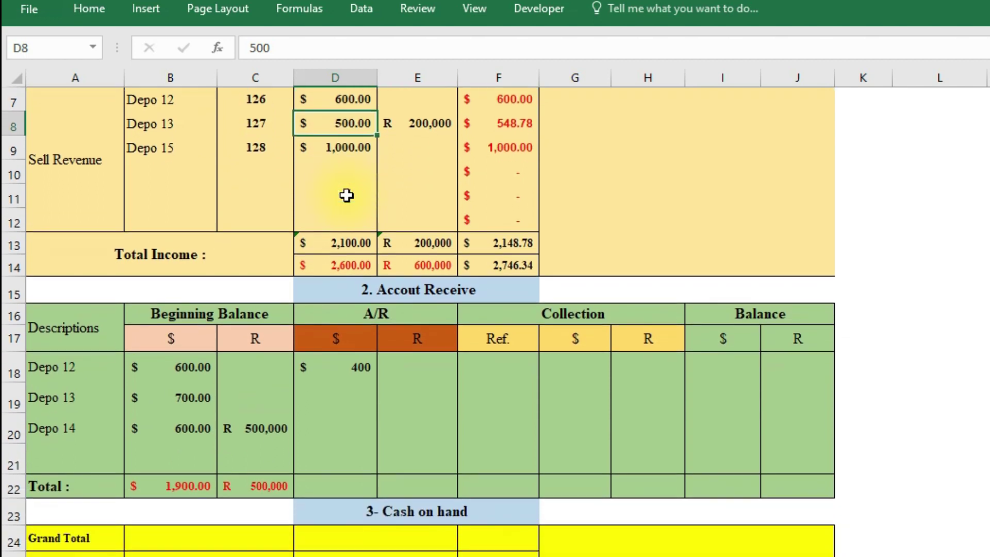
Step: Enter 200 in D19 as Depo 13's A/R dollar amount
left_click(61, 401)
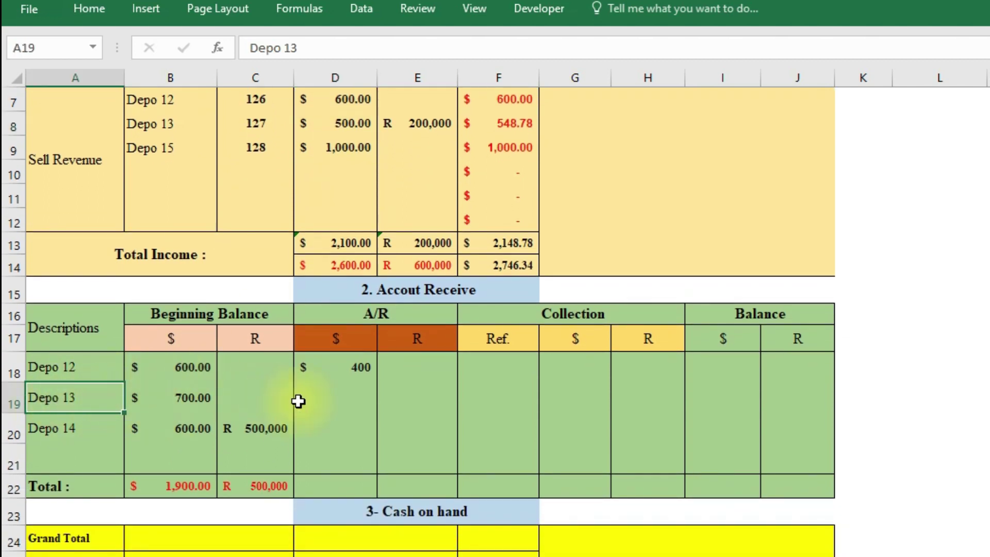
left_click(330, 403)
type("20")
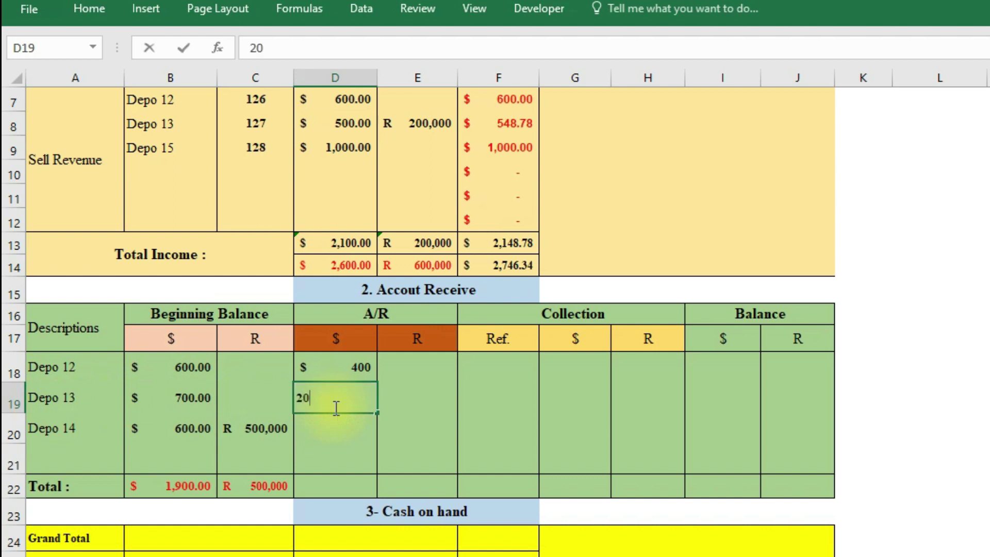
left_click(367, 444)
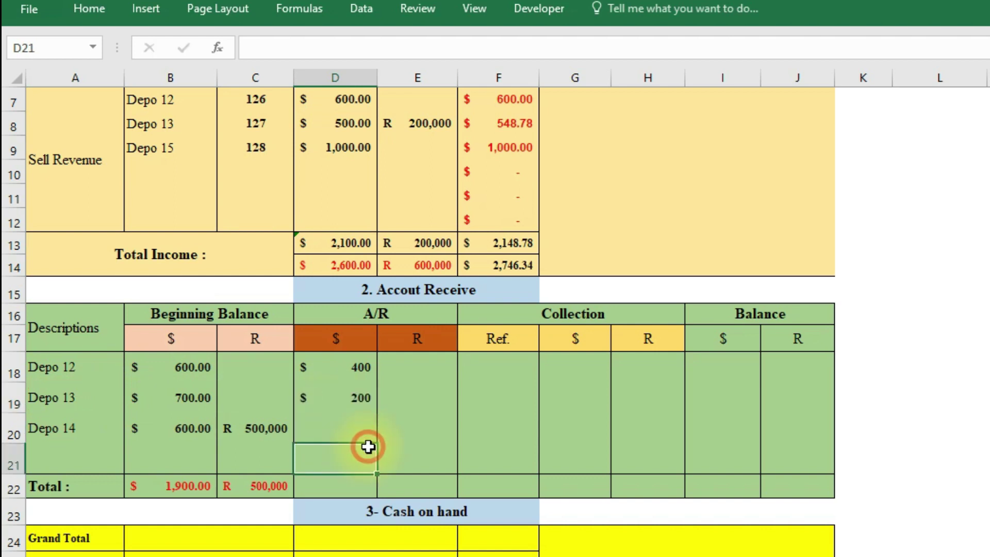
left_click(366, 400)
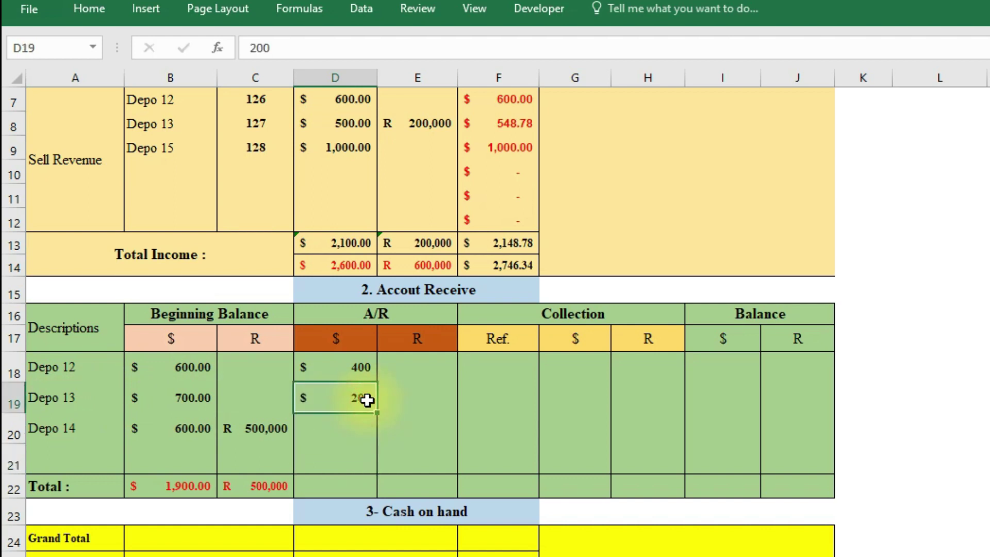
left_click(418, 403)
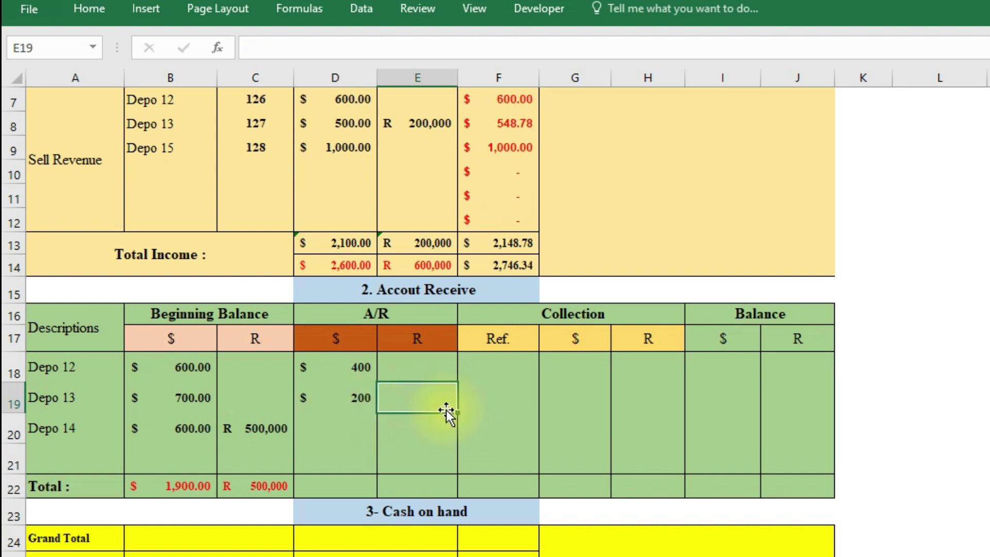
scroll(442, 409, "down", 1)
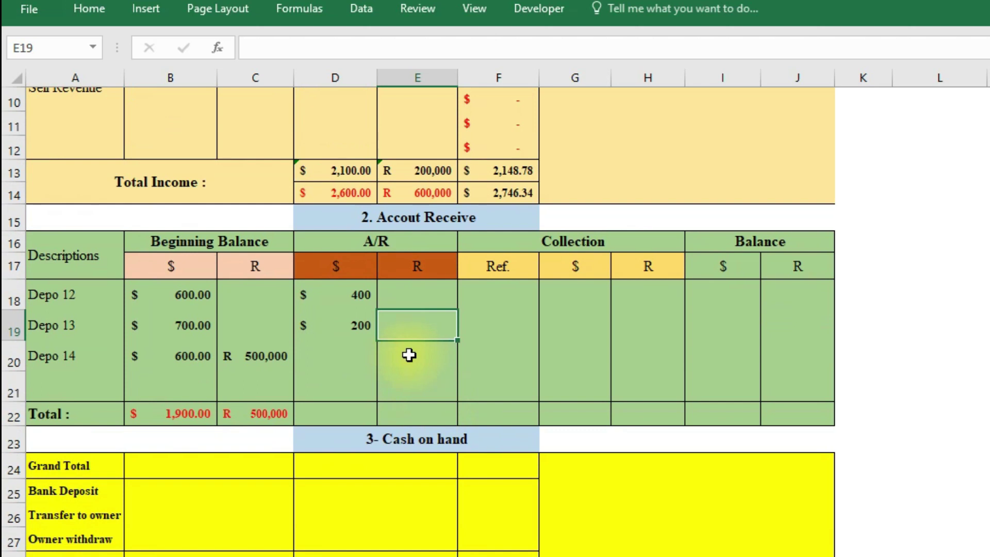
left_click(361, 413)
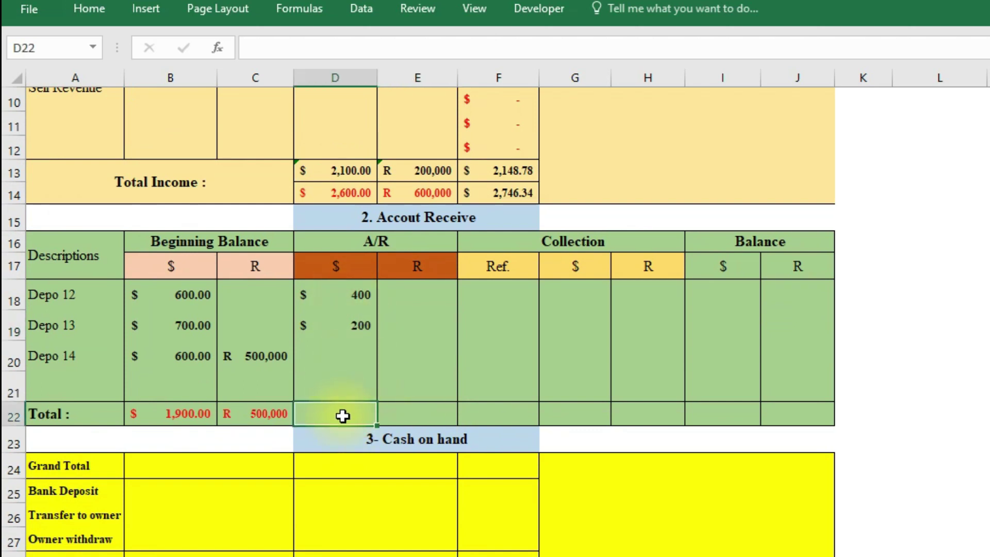
Step: Enter =SUM(D18:D21) in D22 and =SUM(E18:E21) in E22 to total the A/R columns
type("=sum")
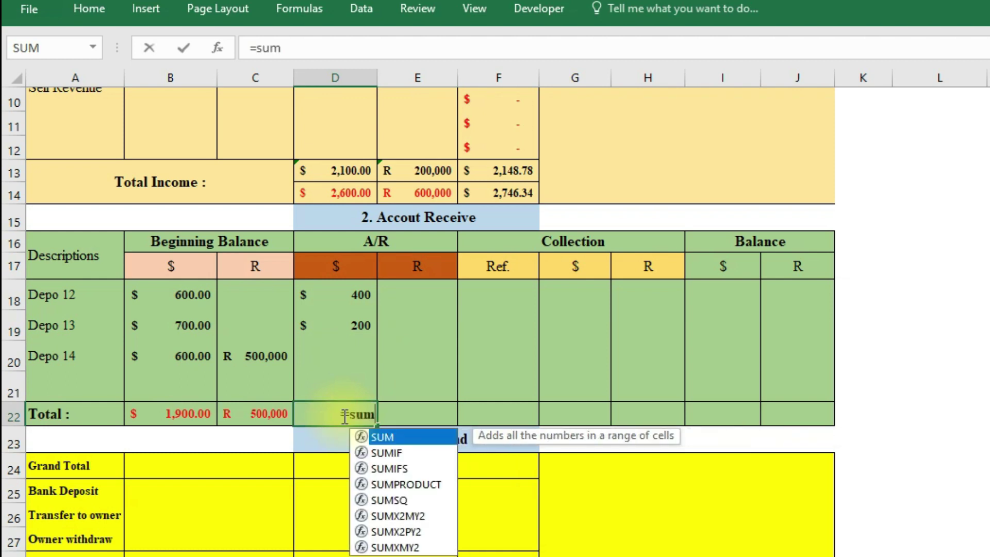
type("(")
left_click_drag(325, 290, 326, 379)
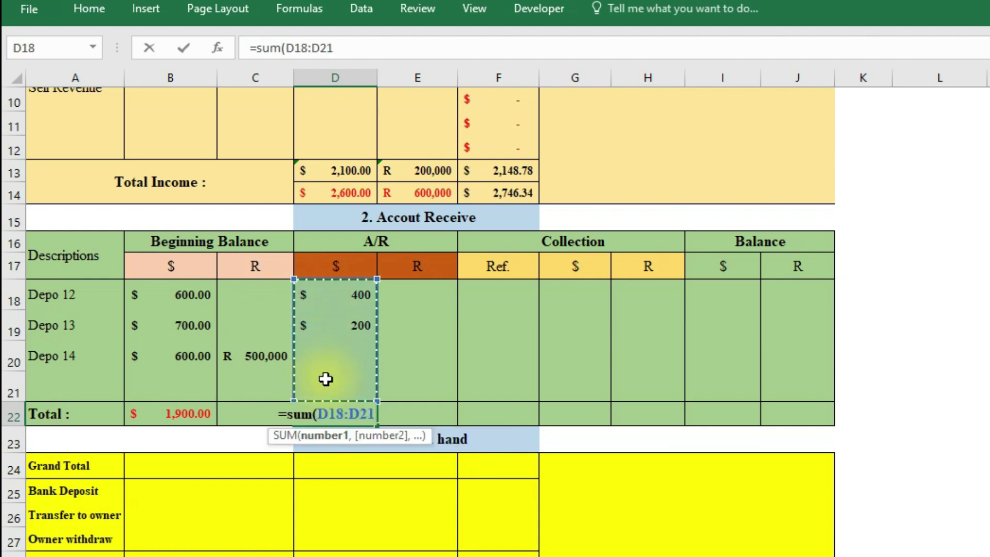
key("Return")
left_click(356, 410)
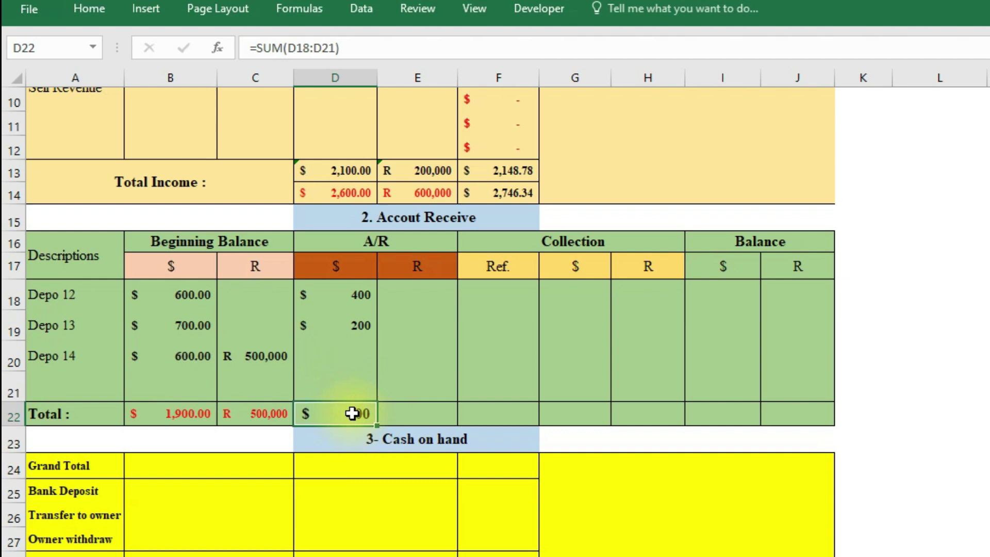
left_click(420, 417)
type("=sum")
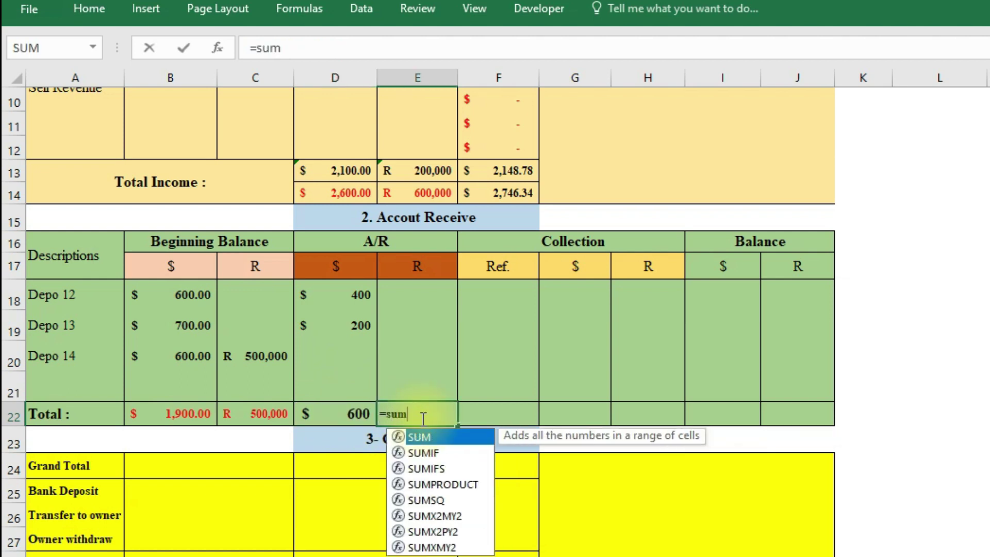
type("(")
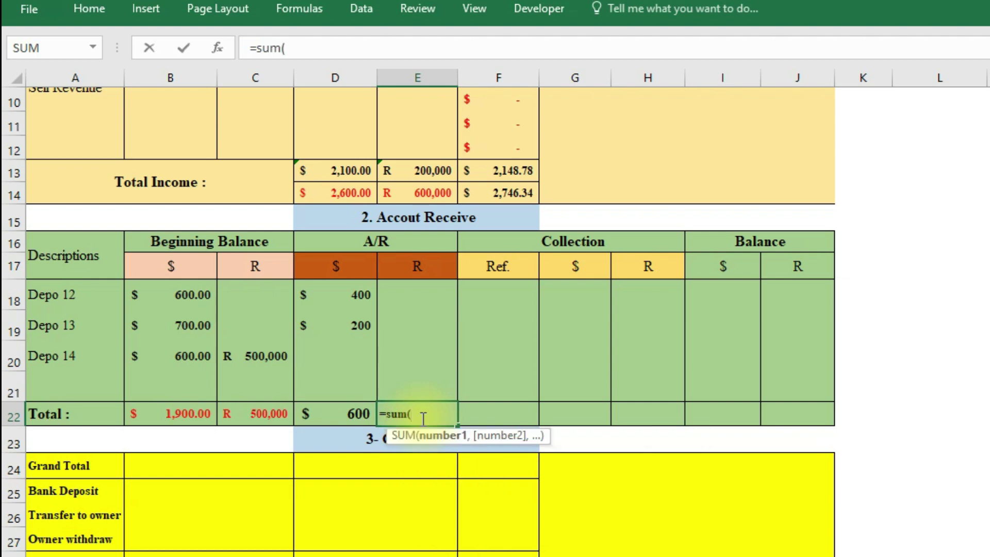
left_click_drag(410, 289, 415, 384)
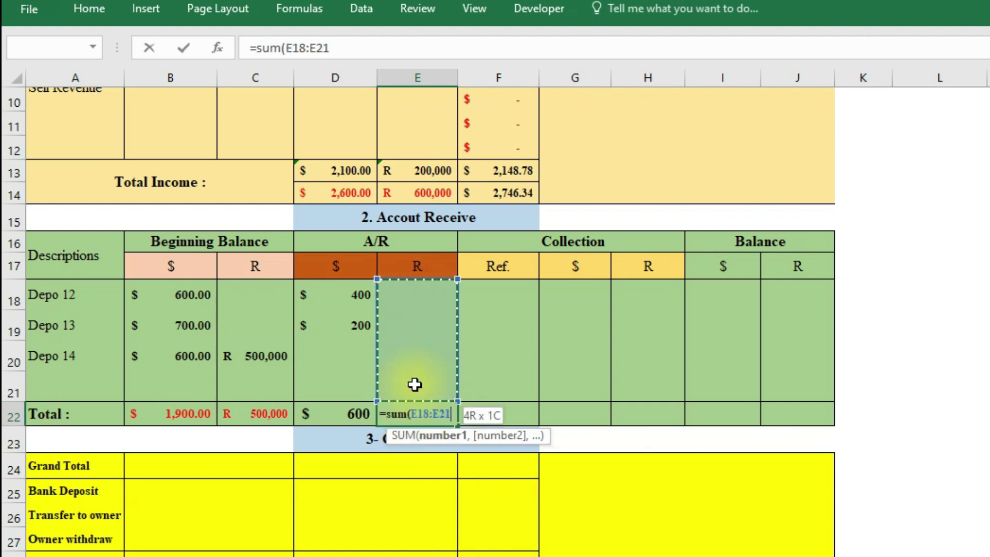
key("Return")
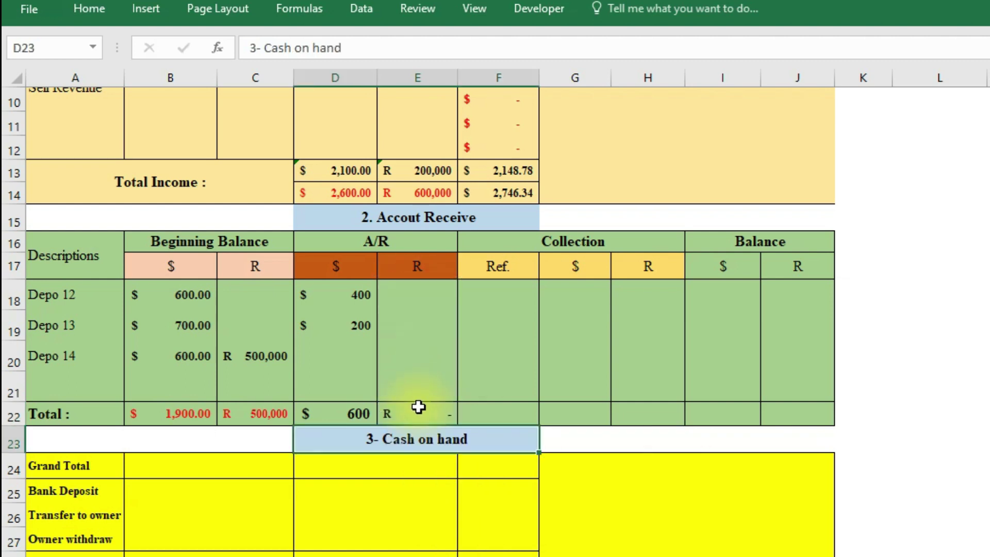
Step: Copy the red total formatting from B22:C22 onto D22:E22 with Format Painter
left_click(418, 407)
left_click_drag(201, 416, 246, 415)
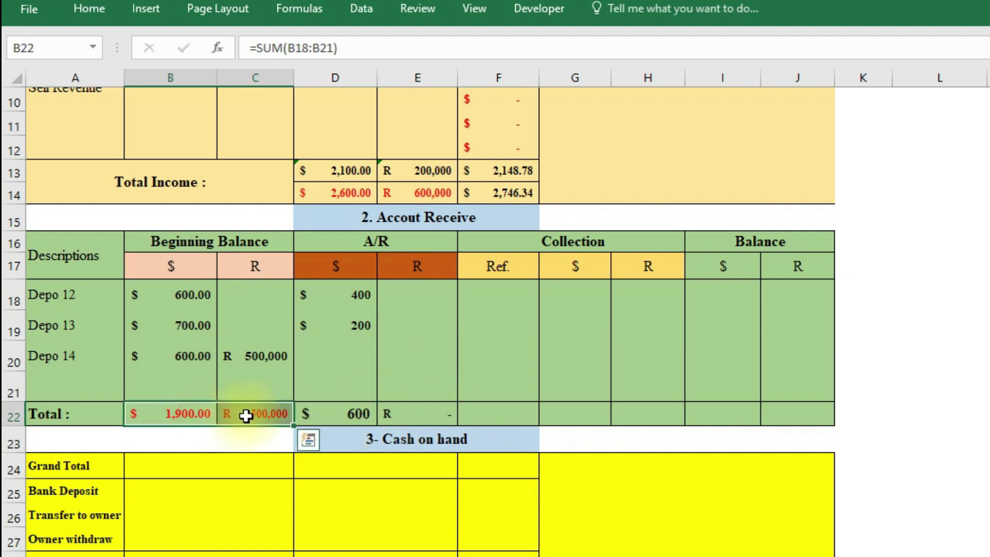
left_click(146, 3)
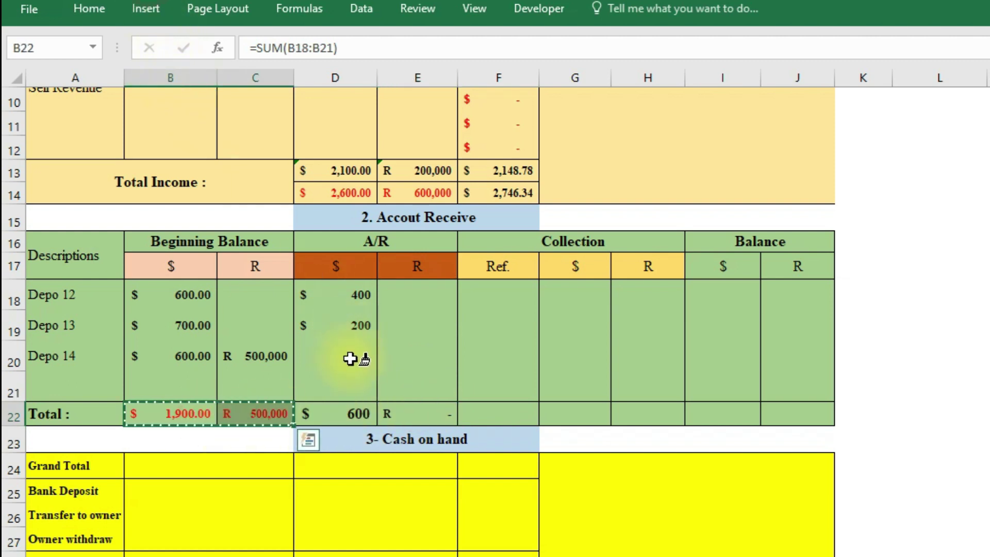
left_click_drag(336, 413, 422, 413)
left_click(422, 414)
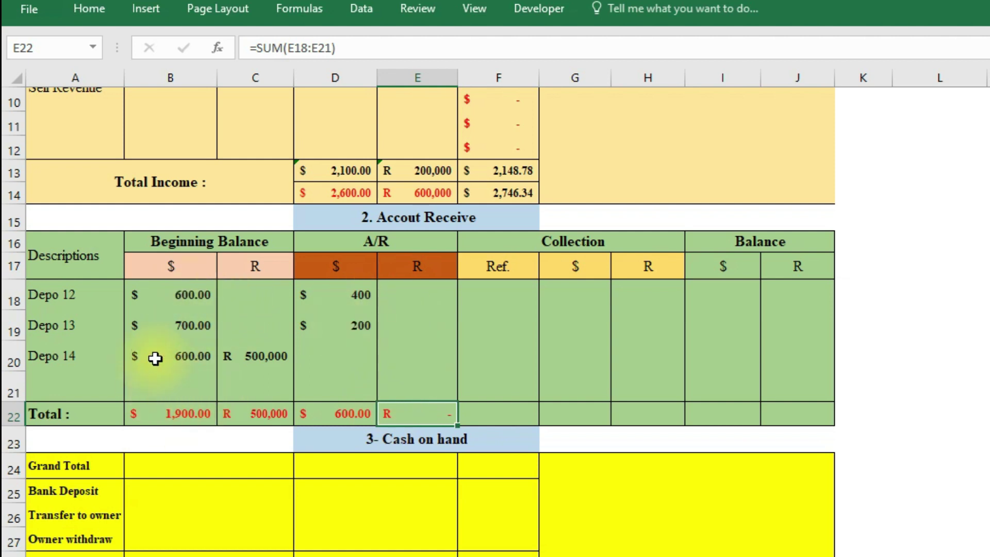
left_click(186, 417)
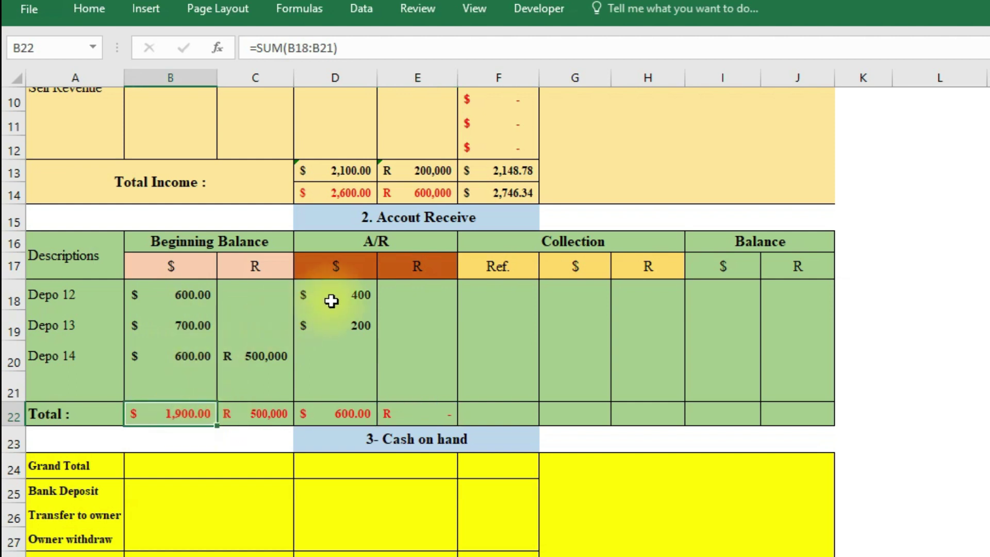
left_click(348, 410)
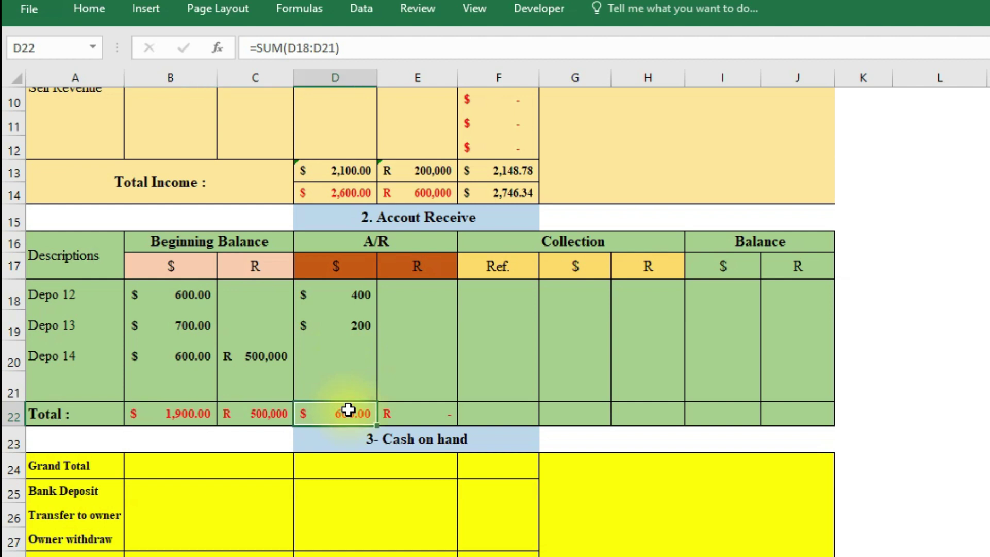
left_click(423, 415)
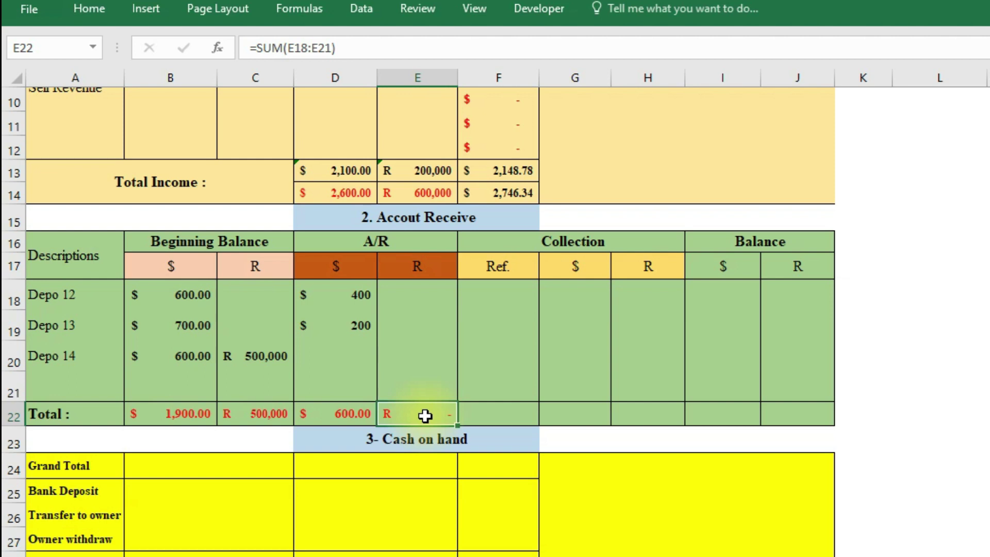
left_click_drag(345, 265, 418, 411)
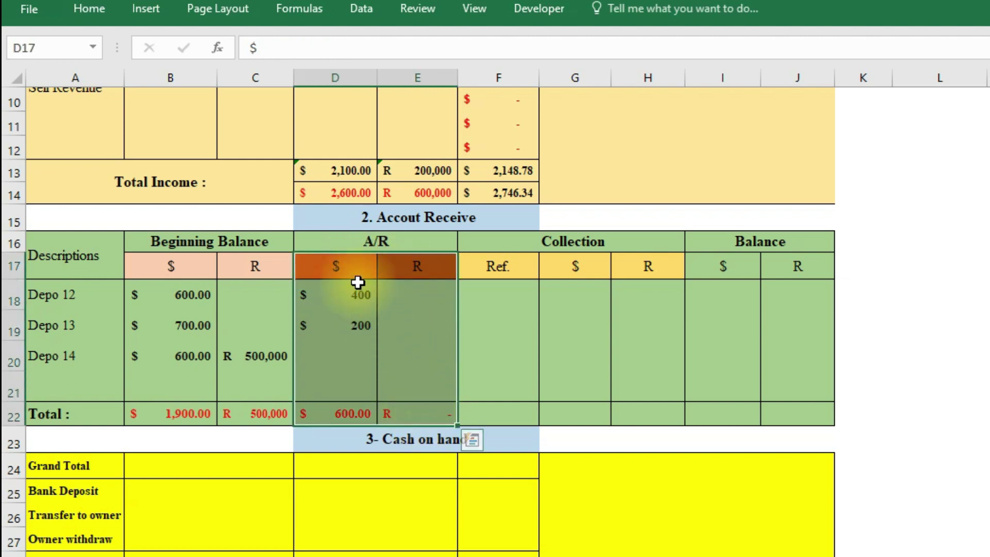
left_click(601, 238)
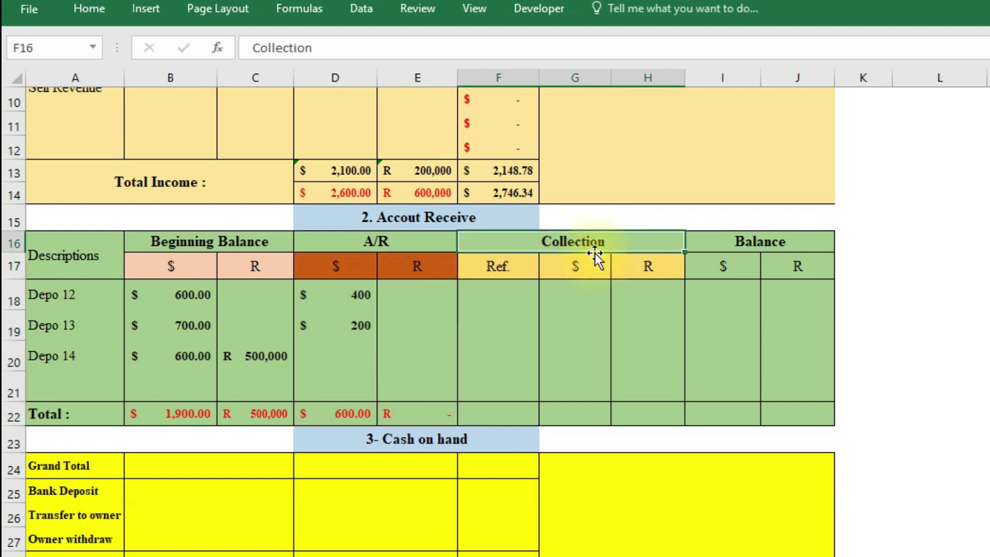
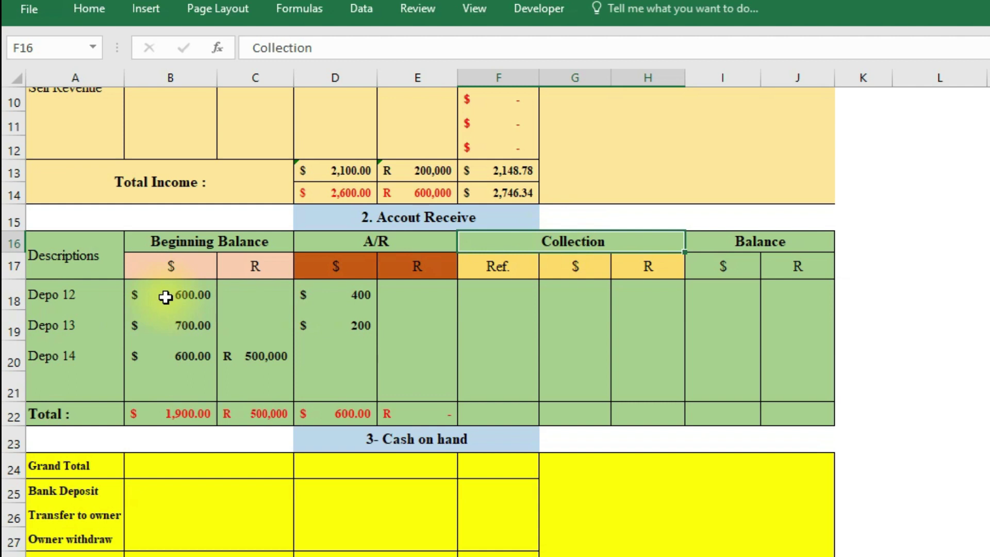
Step: Review the Depos' beginning $ balances, including Depo 12's $600
left_click_drag(165, 297, 172, 392)
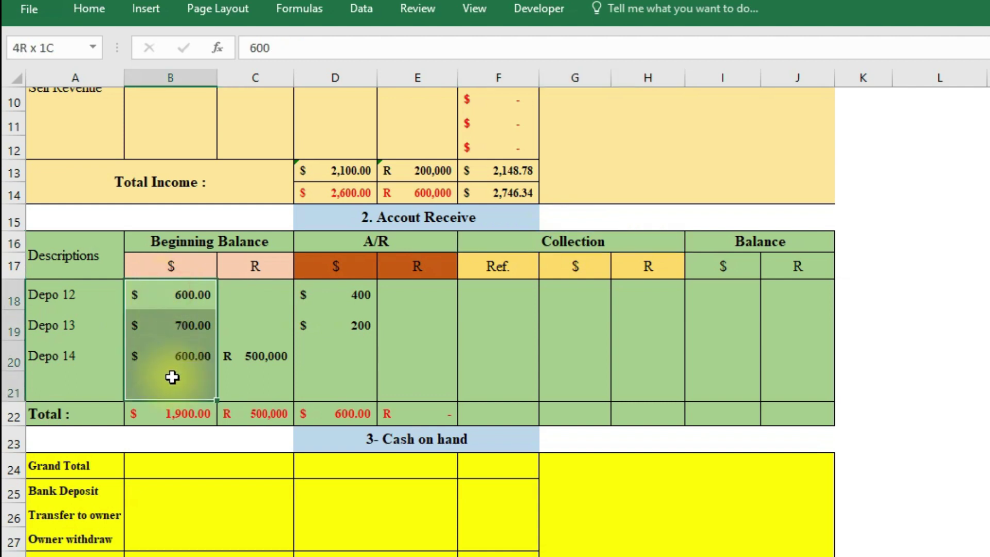
left_click(174, 298)
left_click_drag(174, 298, 174, 388)
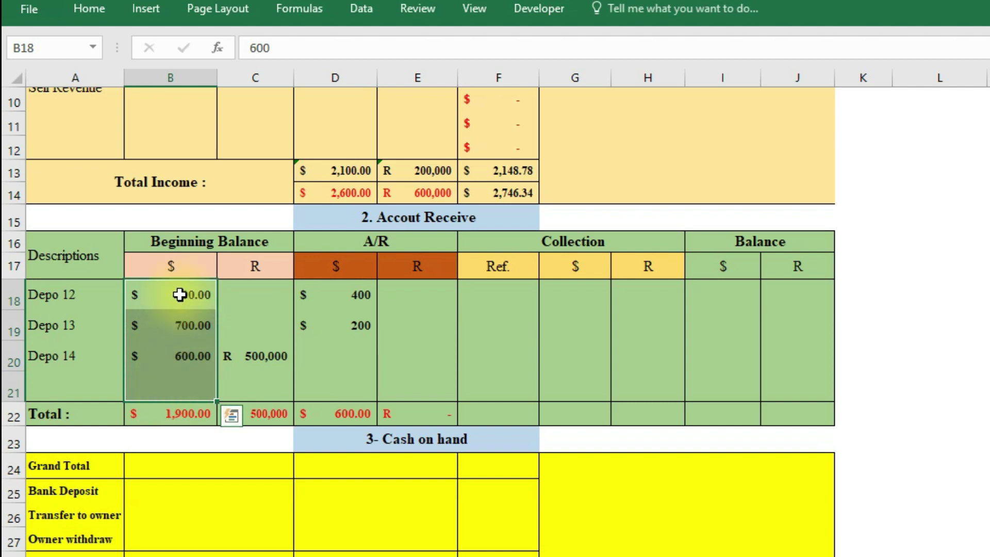
left_click(163, 294)
left_click_drag(163, 294, 166, 387)
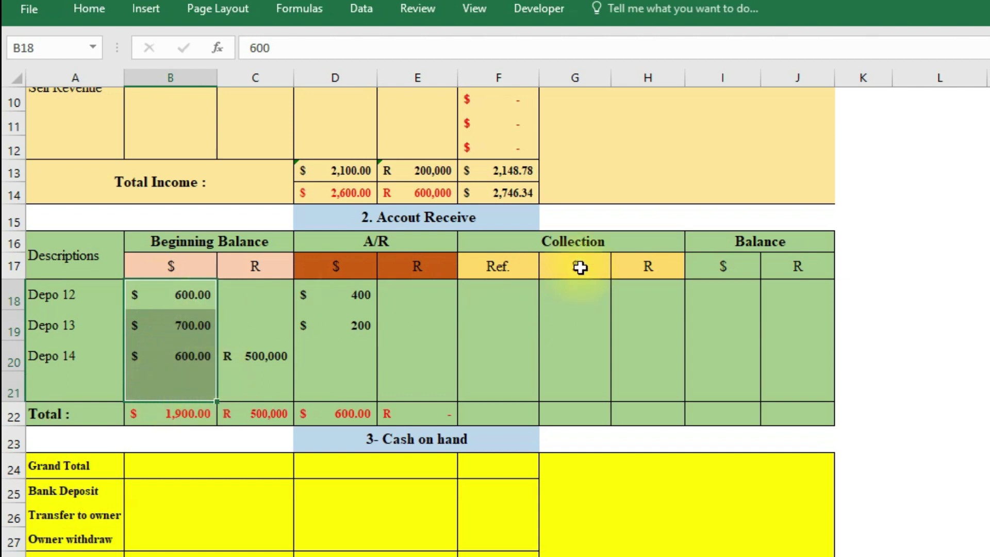
left_click(503, 295)
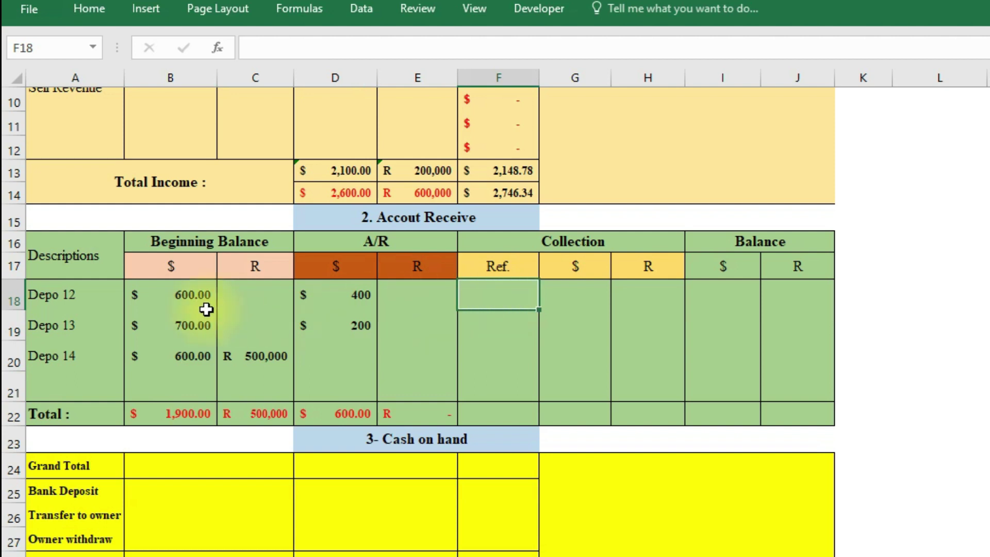
left_click(54, 295)
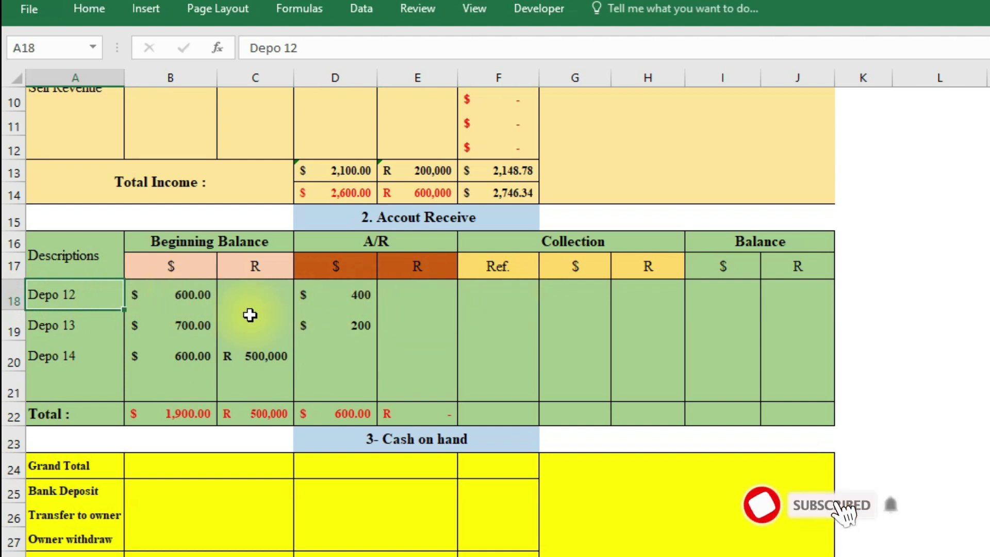
left_click(198, 299)
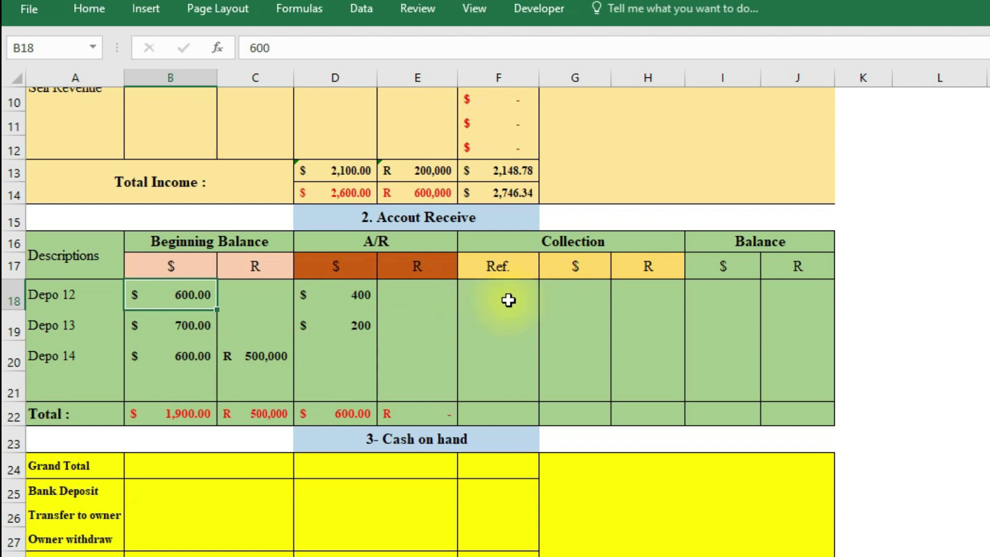
Step: Enter 129 as Depo 12's Collection Ref., following the last receipt 128
left_click(493, 292)
scroll(471, 288, "up", 1)
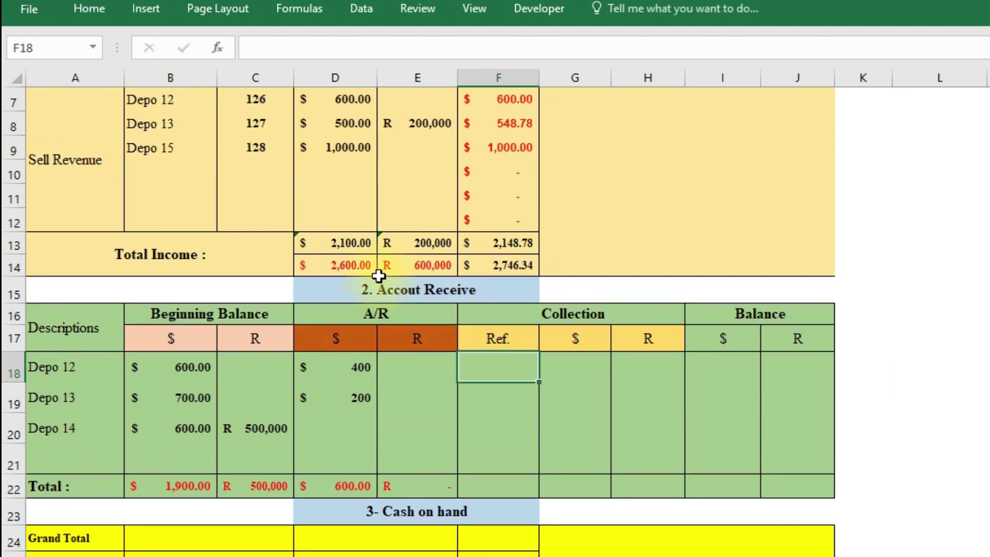
left_click(251, 145)
left_click(487, 371)
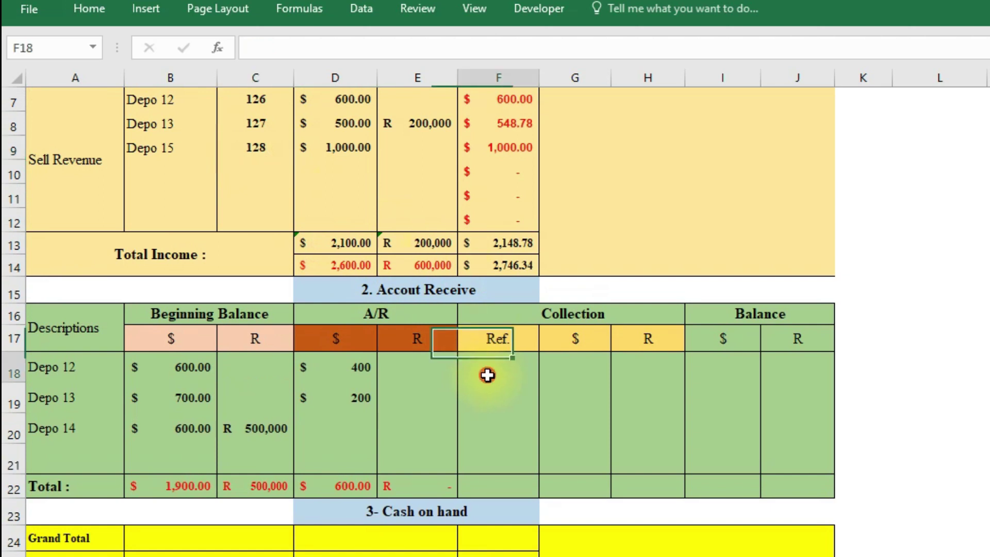
type("129")
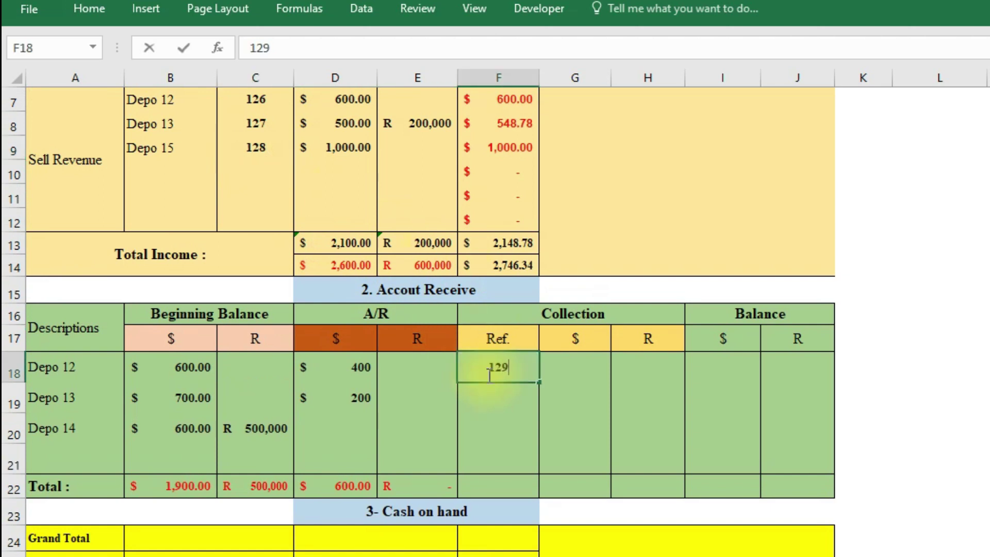
left_click(525, 403)
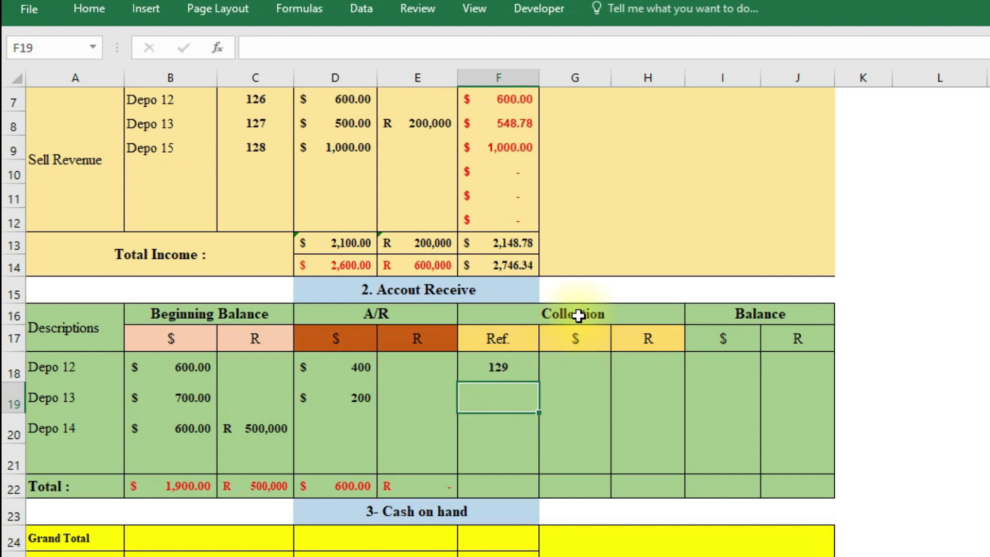
scroll(579, 316, "down", 1)
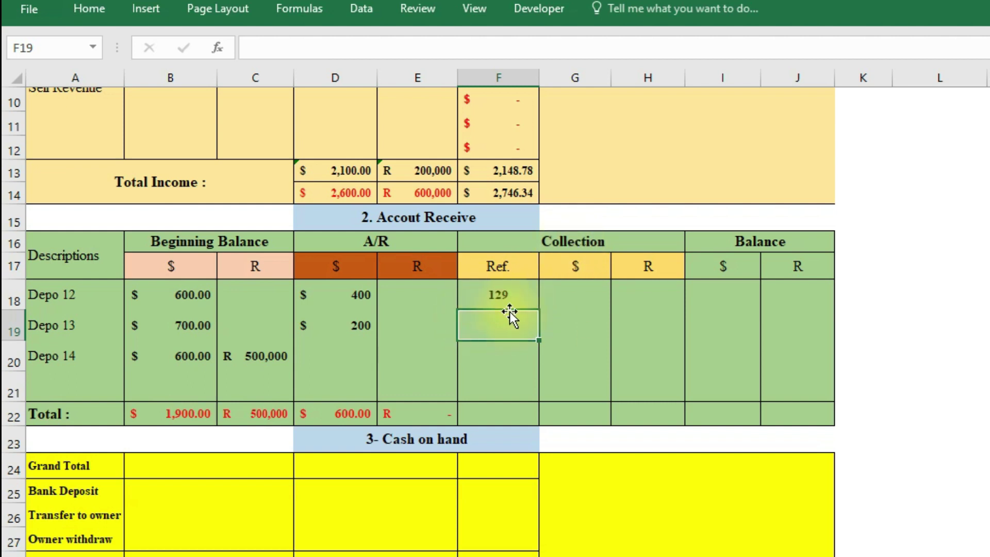
left_click(502, 301)
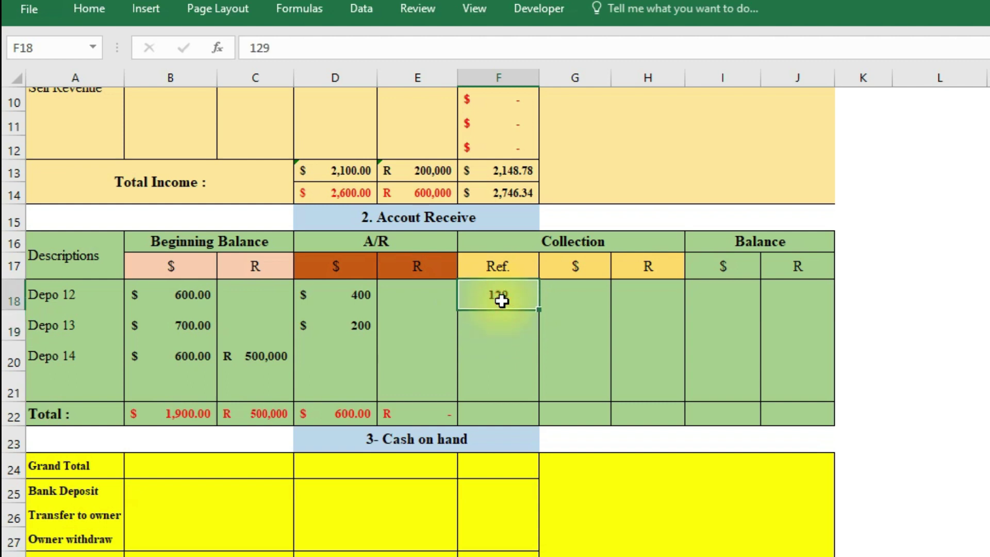
Step: Enter $300 as Depo 12's collection and check it against the $600 balance and $400 A/R
left_click(583, 289)
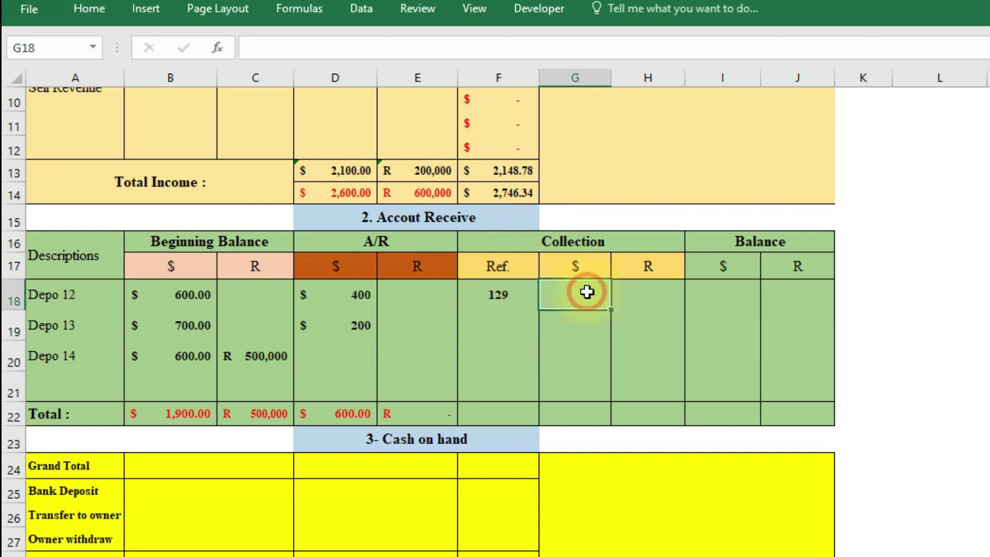
type("300")
left_click(575, 343)
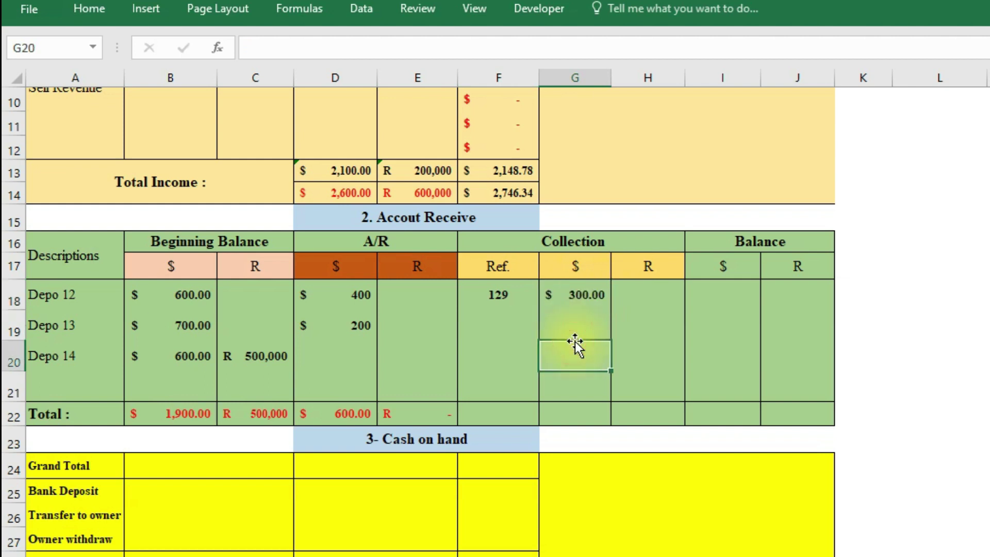
left_click(580, 304)
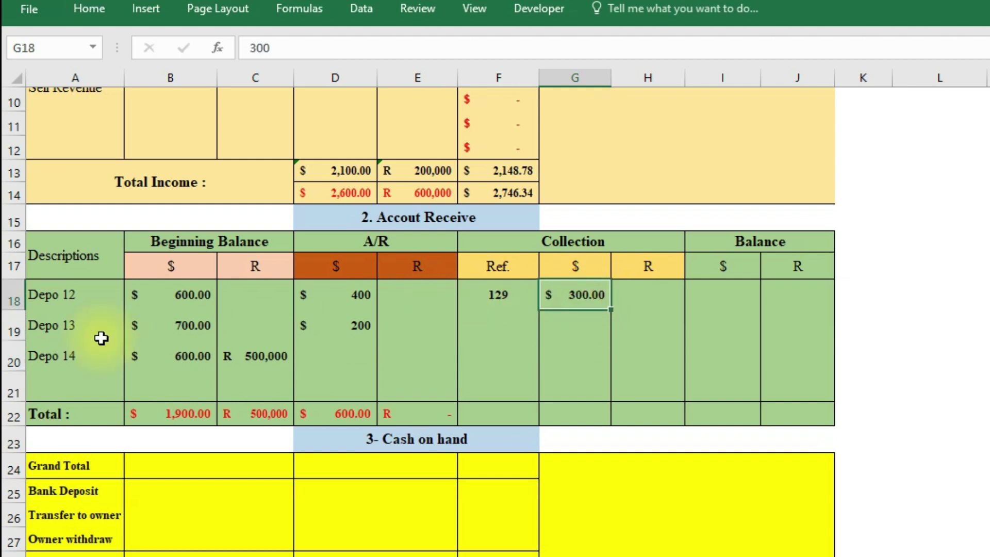
left_click(89, 295)
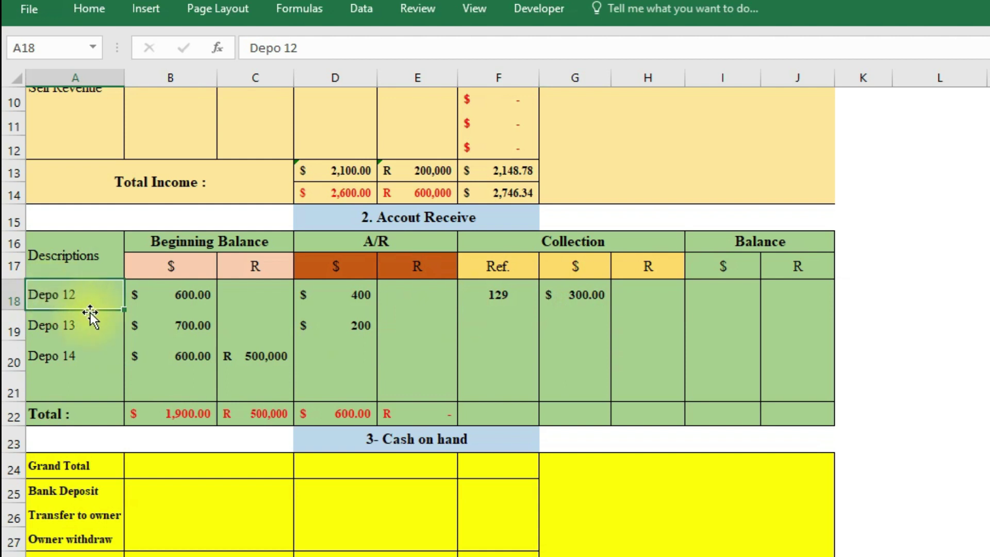
left_click(182, 298)
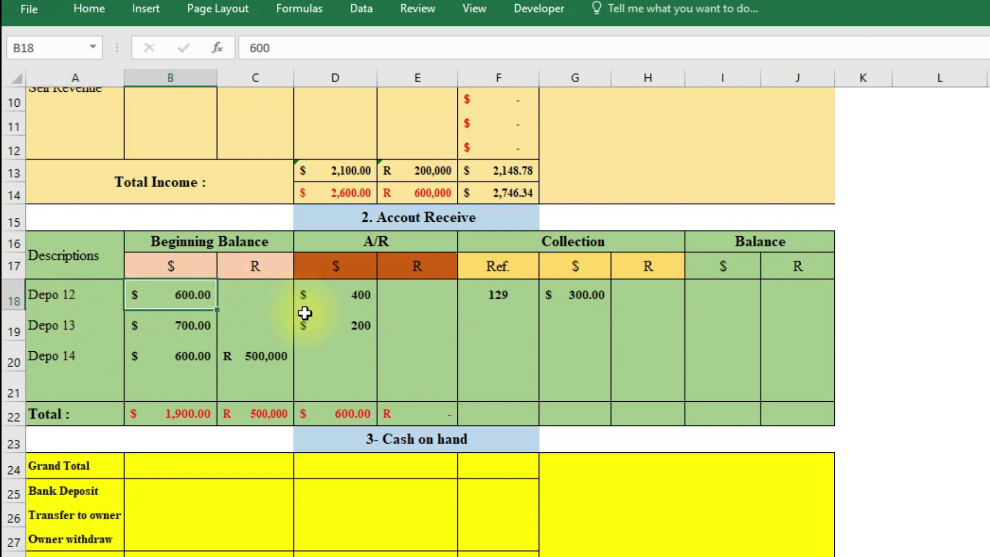
left_click(348, 292)
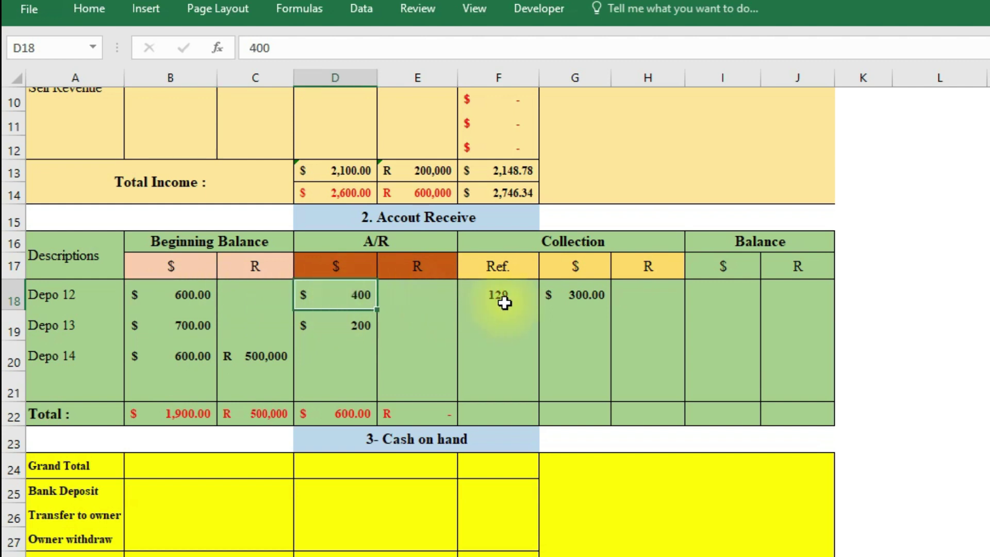
left_click(578, 300)
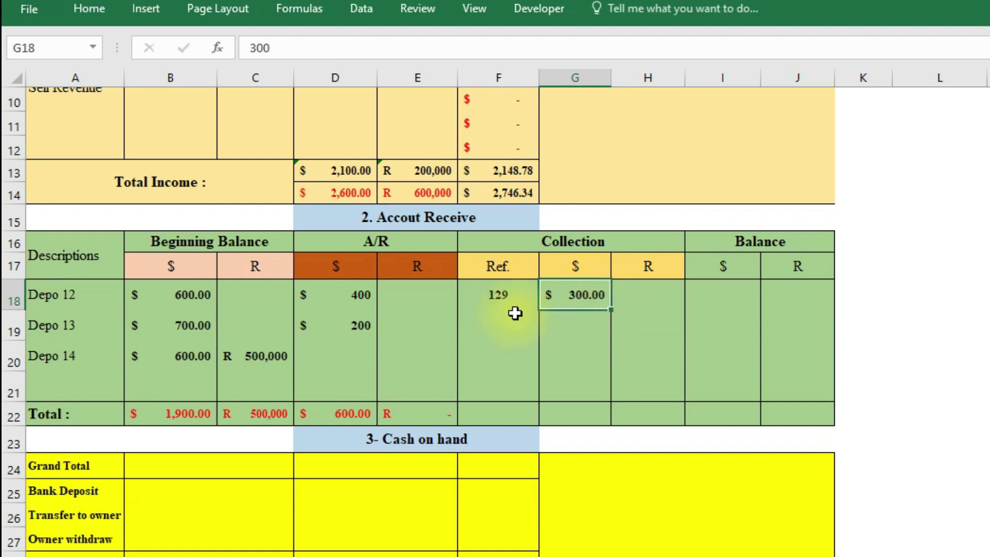
Step: Compare Depo 13's $700 beginning balance with its $200 receivable
left_click(60, 334)
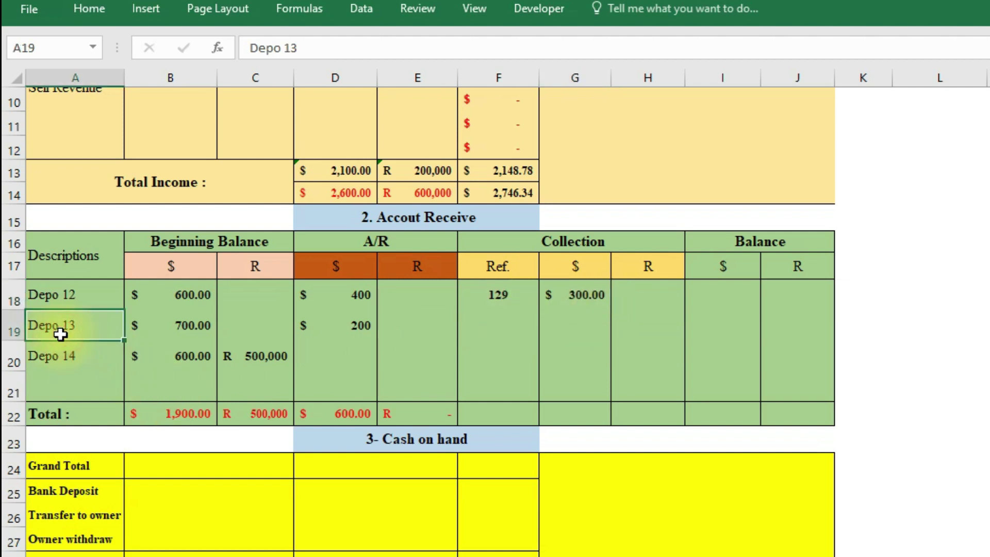
left_click(195, 334)
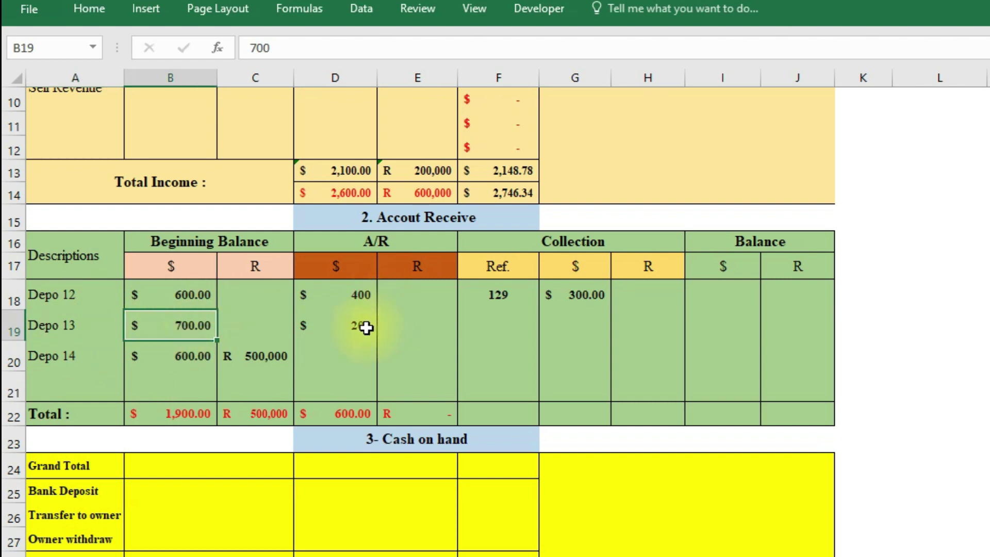
left_click(366, 328)
left_click(192, 326)
left_click(344, 330)
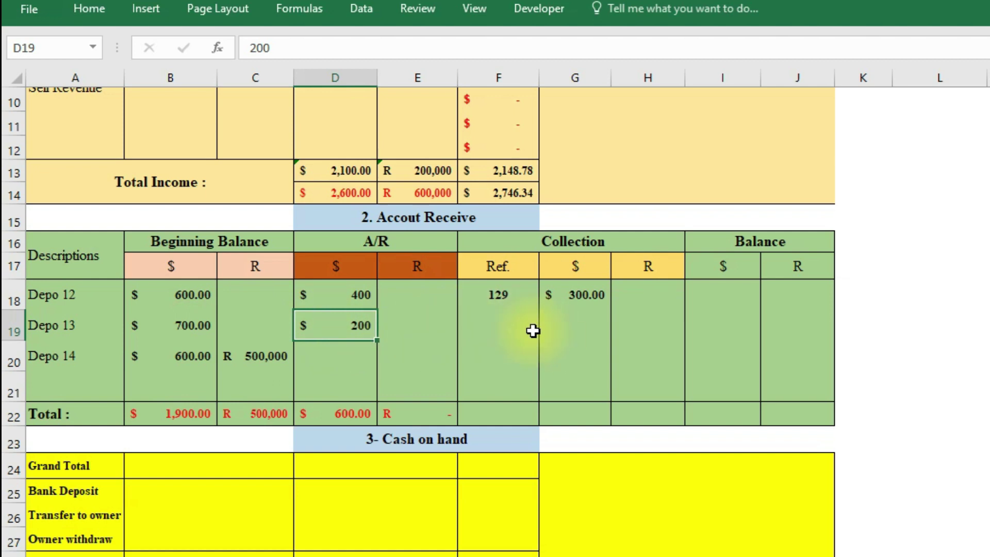
Step: Enter $500 collected and reference 130 on Depo 13's Collection line
left_click(505, 328)
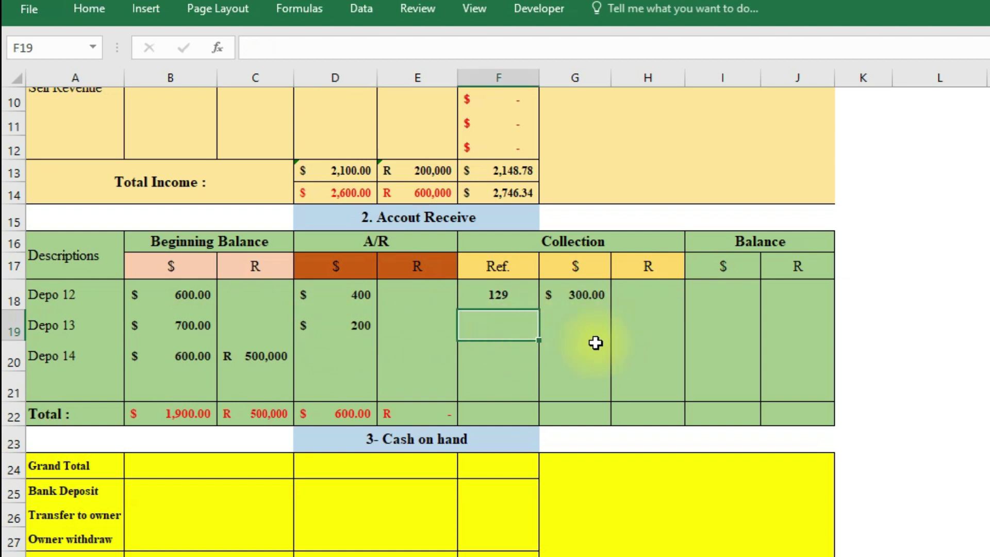
left_click(582, 332)
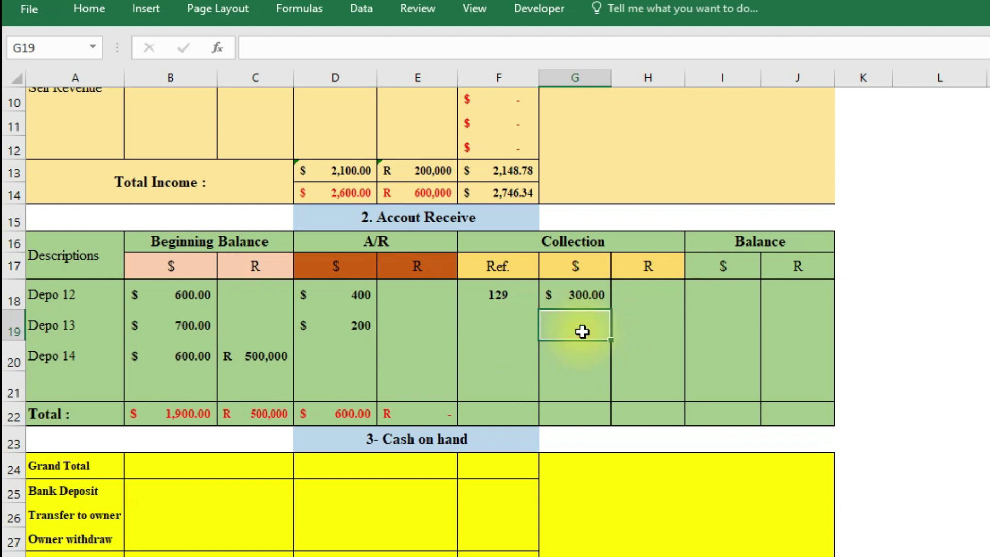
type("500")
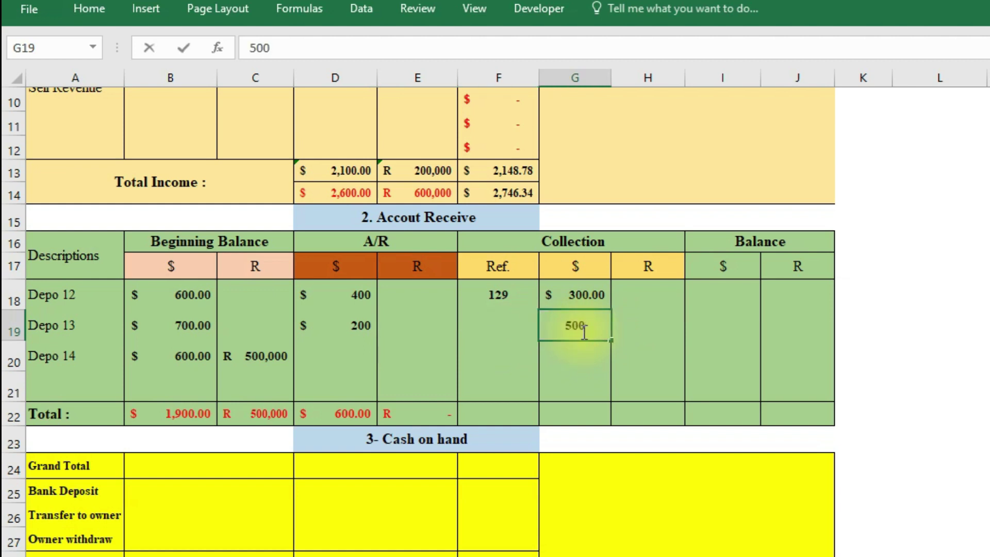
left_click(581, 382)
left_click(579, 323)
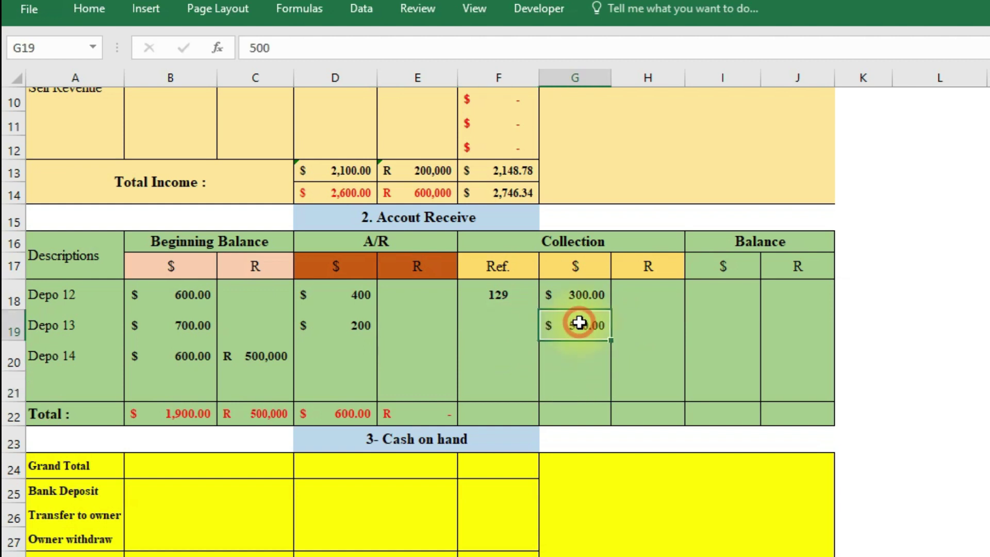
left_click(509, 329)
type("130")
left_click(513, 351)
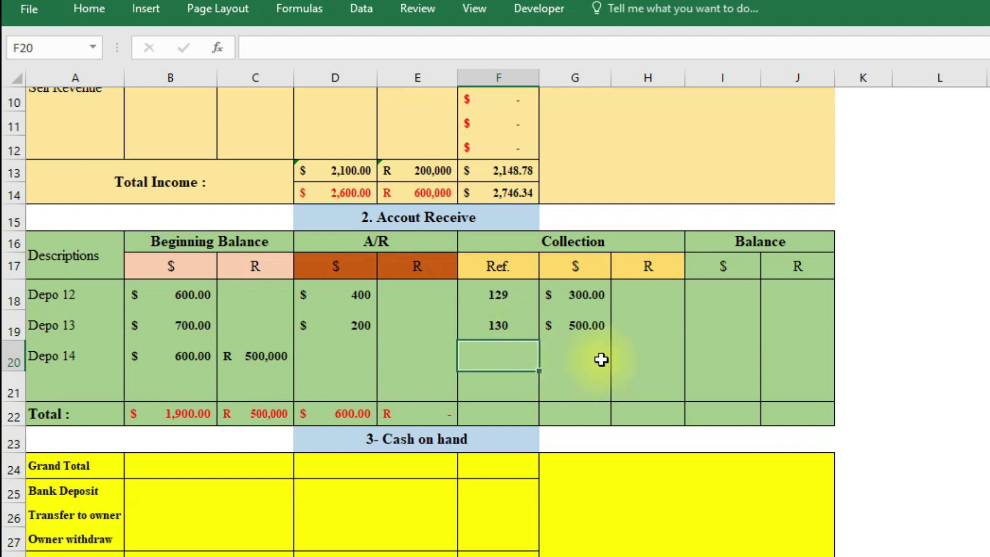
Step: Check Depo 14's $600 and R 500,000 balances, then enter Ref. 131, $200 and R 500,000
left_click(66, 360)
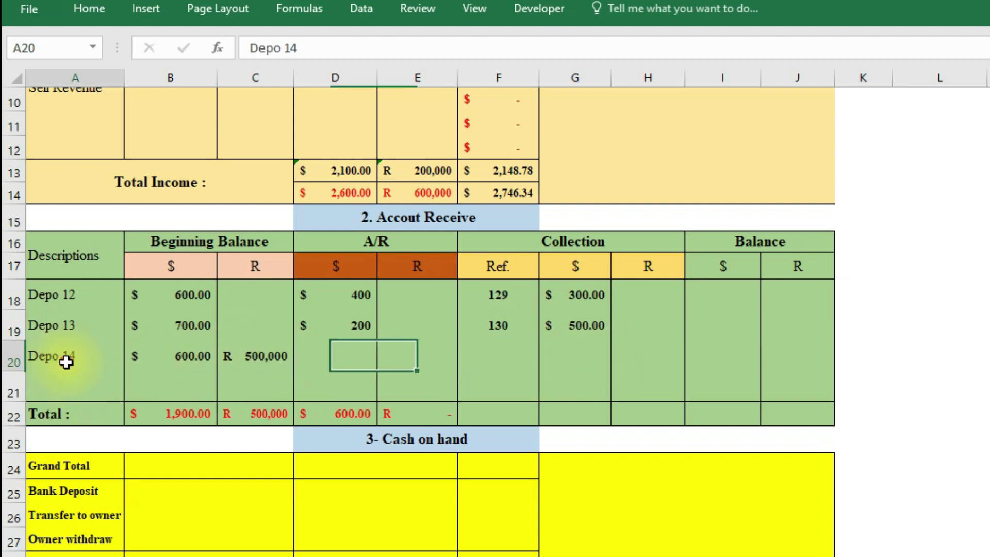
left_click(190, 357)
left_click(245, 358)
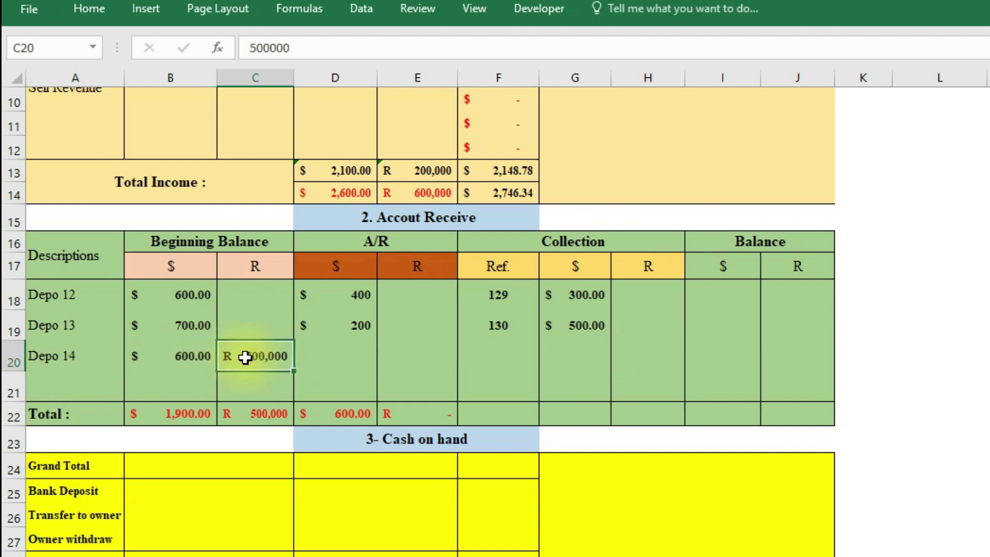
left_click(500, 355)
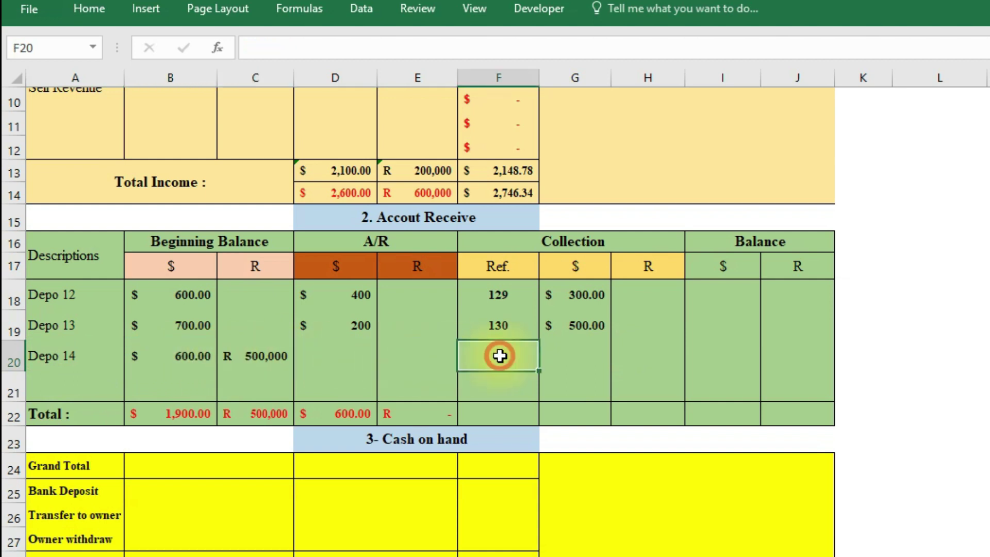
type("1")
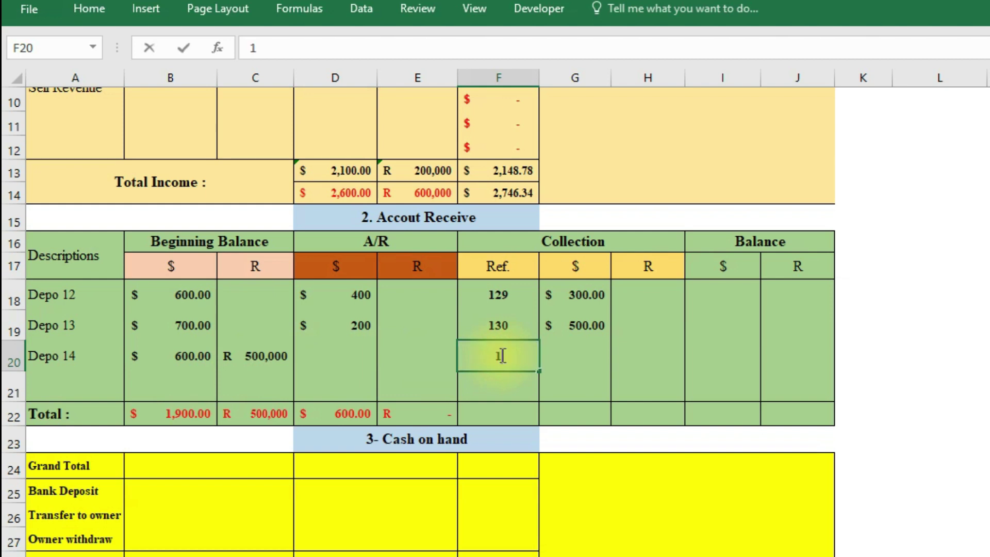
type("31")
left_click(568, 355)
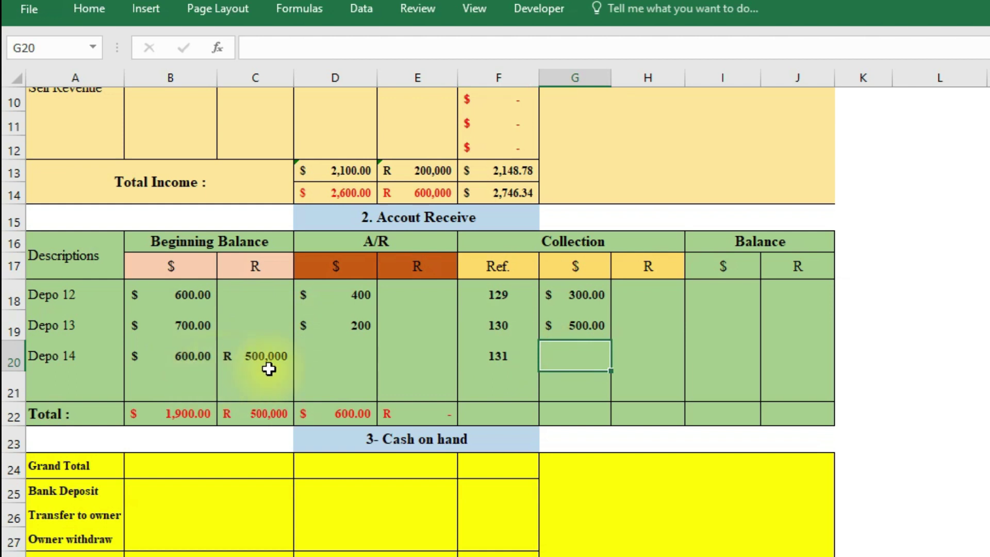
type("200")
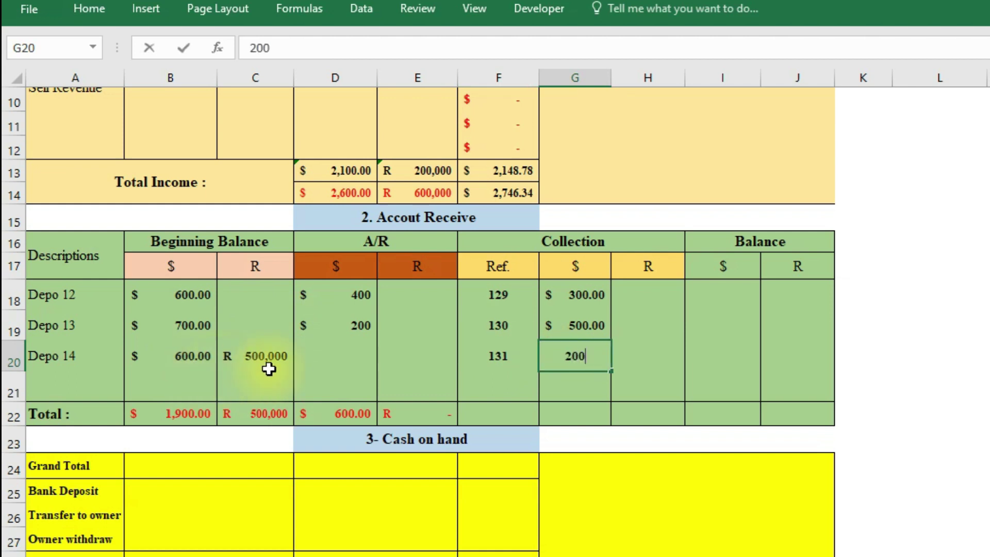
left_click(638, 358)
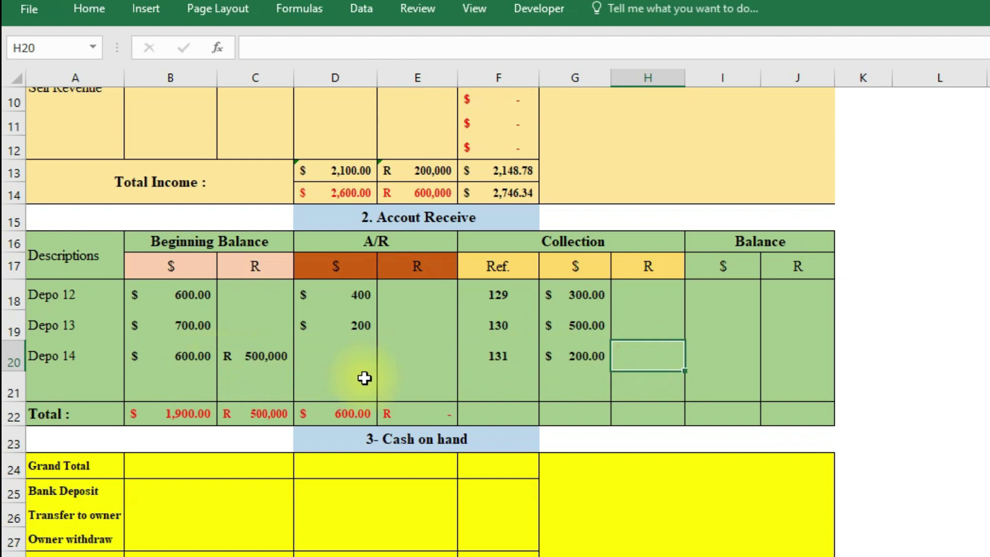
double_click(643, 354)
type("500000")
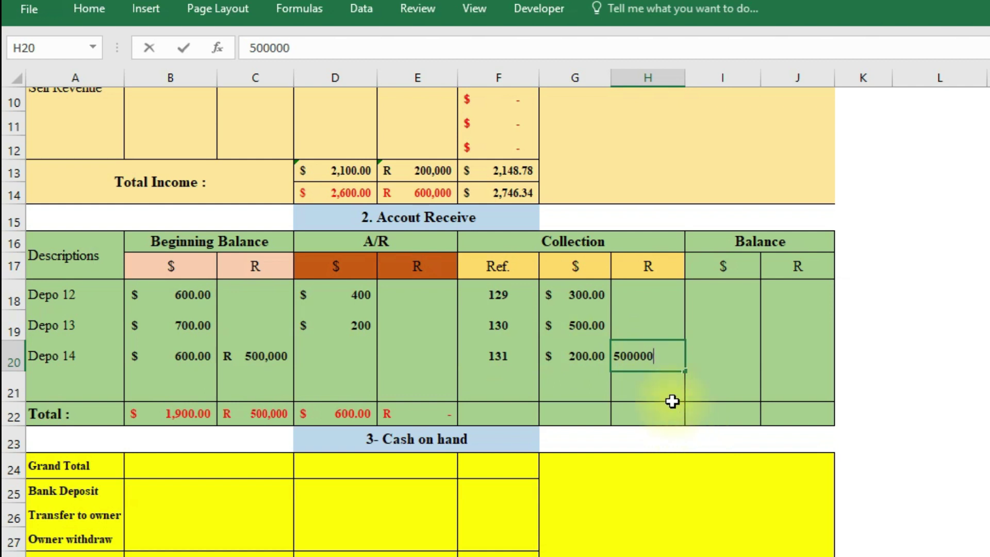
key("Return")
left_click(657, 355)
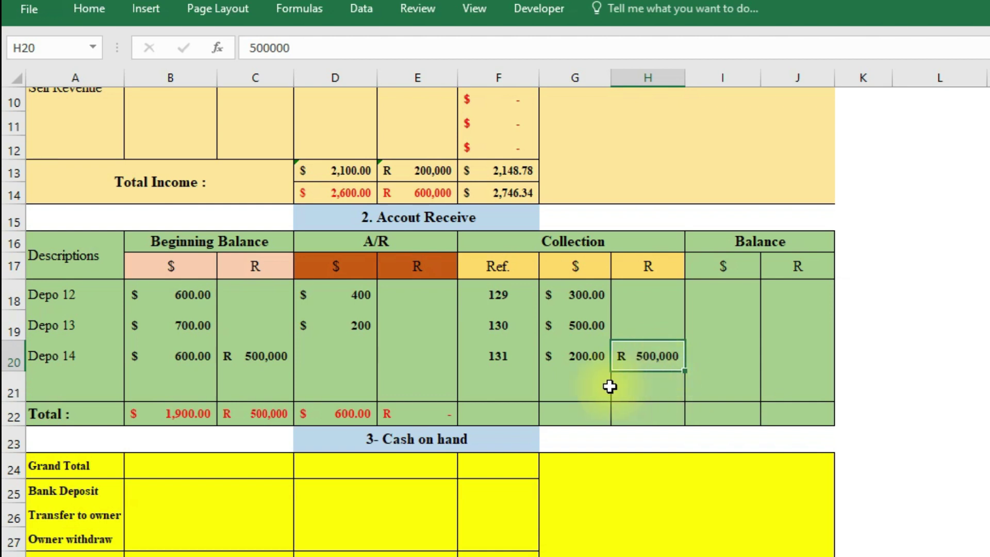
Step: Enter =SUM(G18:G21) in G22 so the Collection $ total reads $1,000.00
left_click(573, 416)
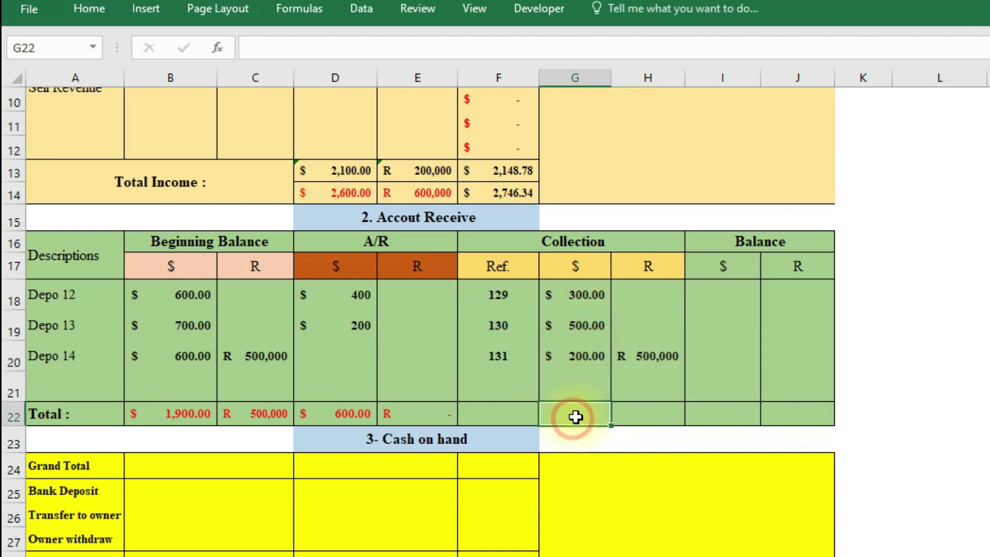
type("=s")
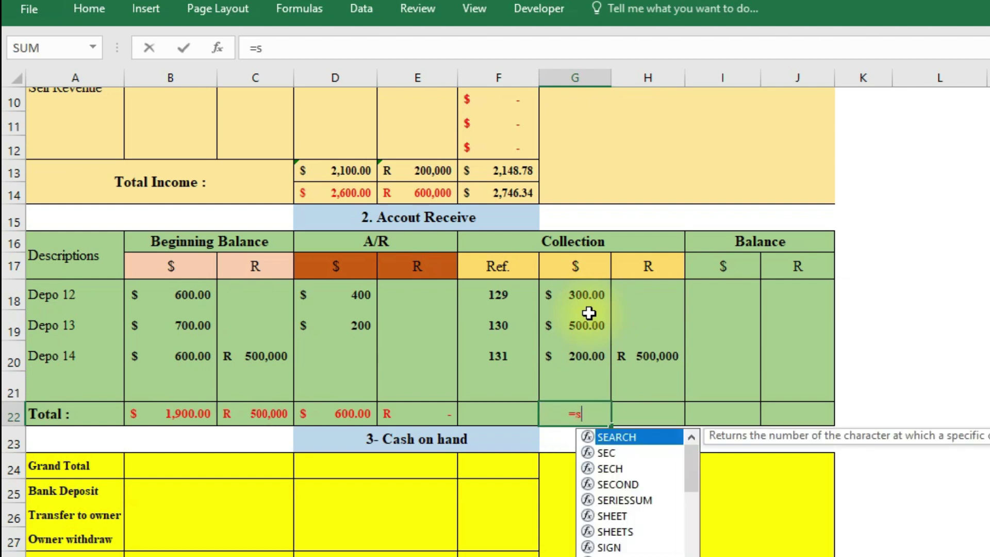
type("um(")
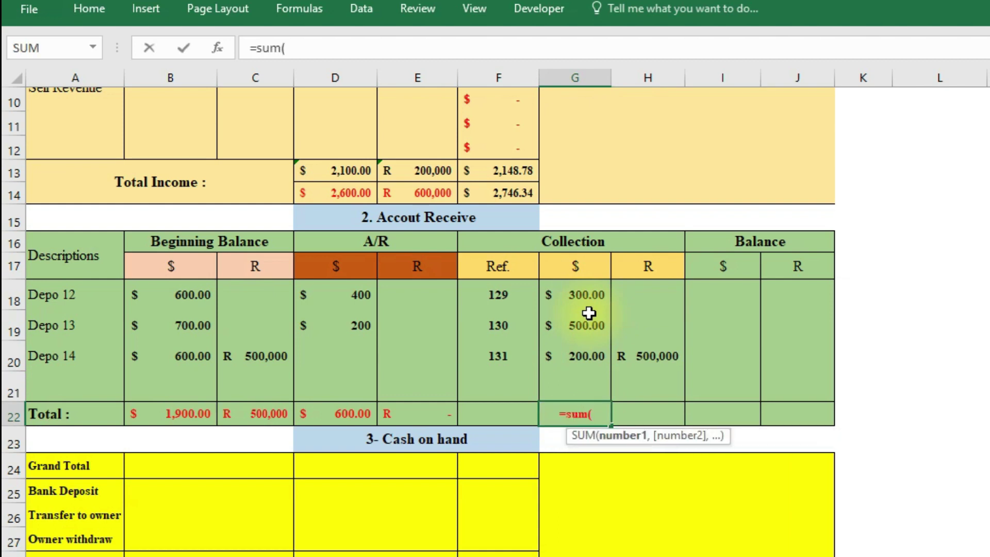
left_click_drag(581, 301, 585, 385)
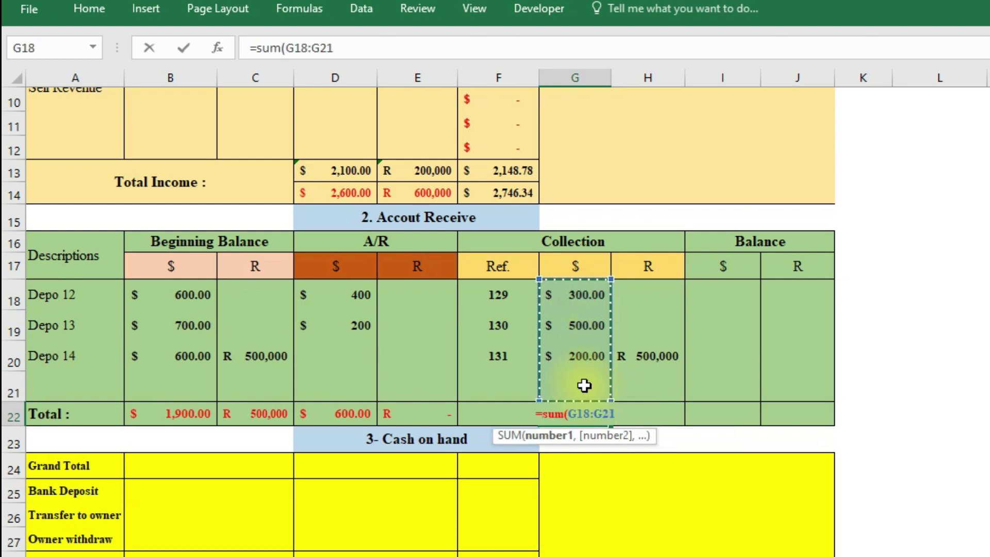
key("Return")
left_click(593, 413)
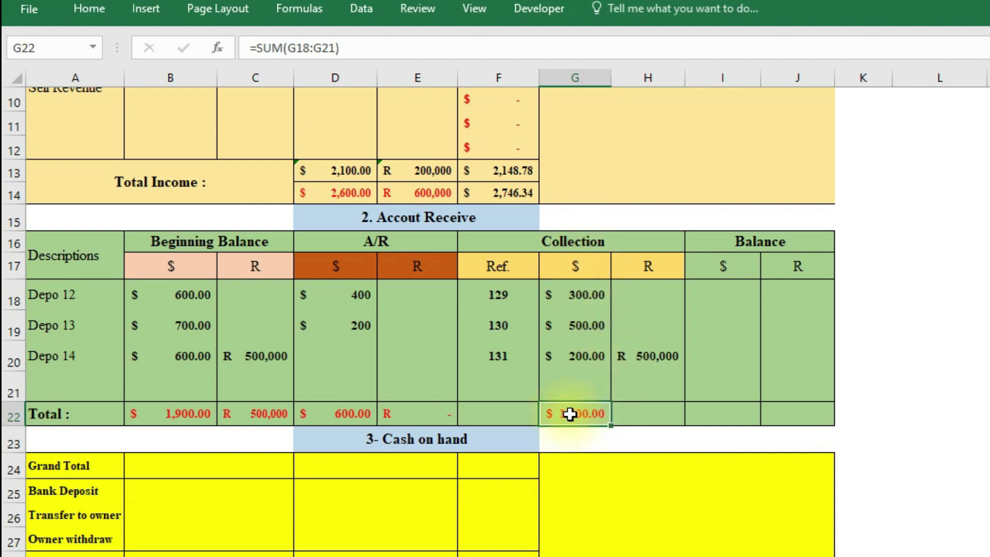
left_click(664, 413)
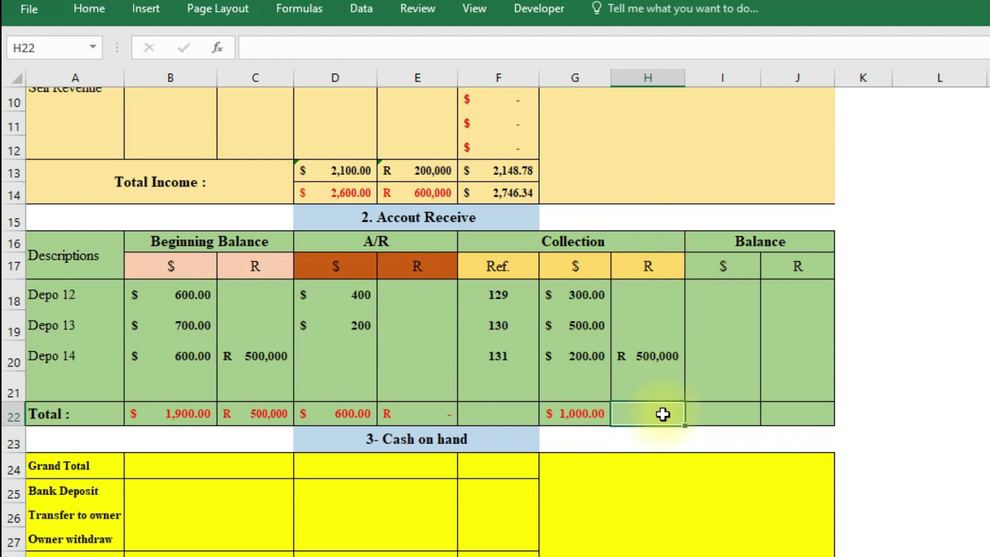
Step: Enter =SUM(H18:H21) in H22 to total the R 500,000 collected
type("=su")
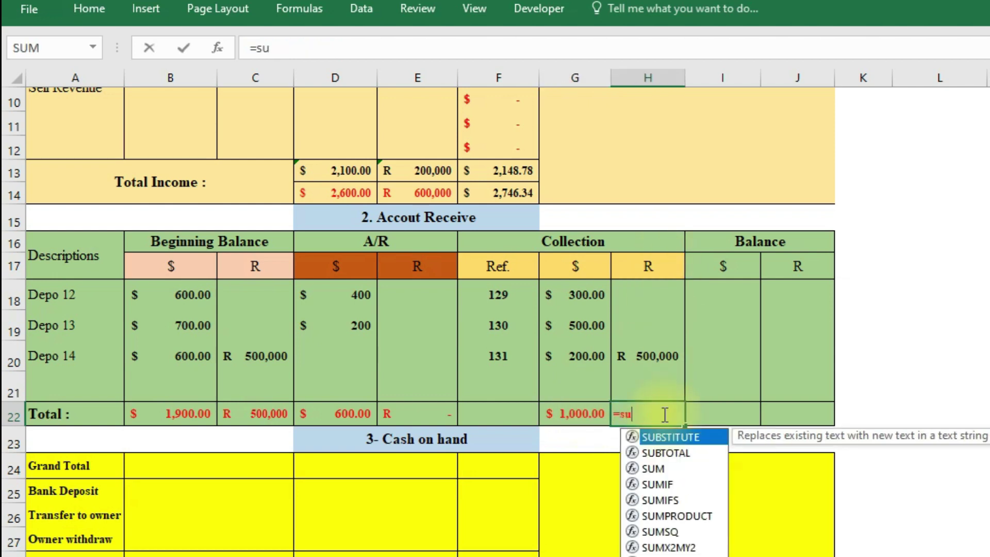
type("m(")
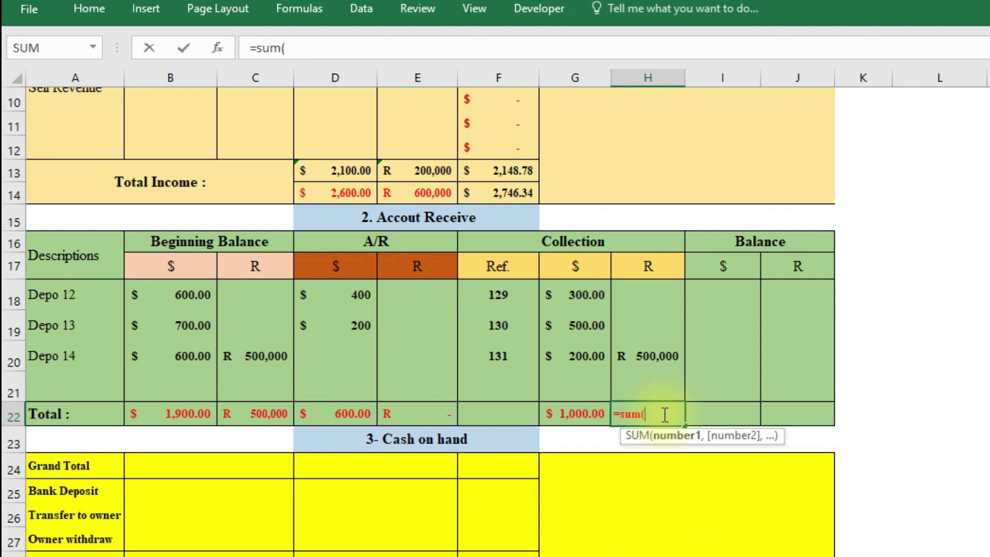
left_click_drag(652, 287, 652, 381)
key("Return")
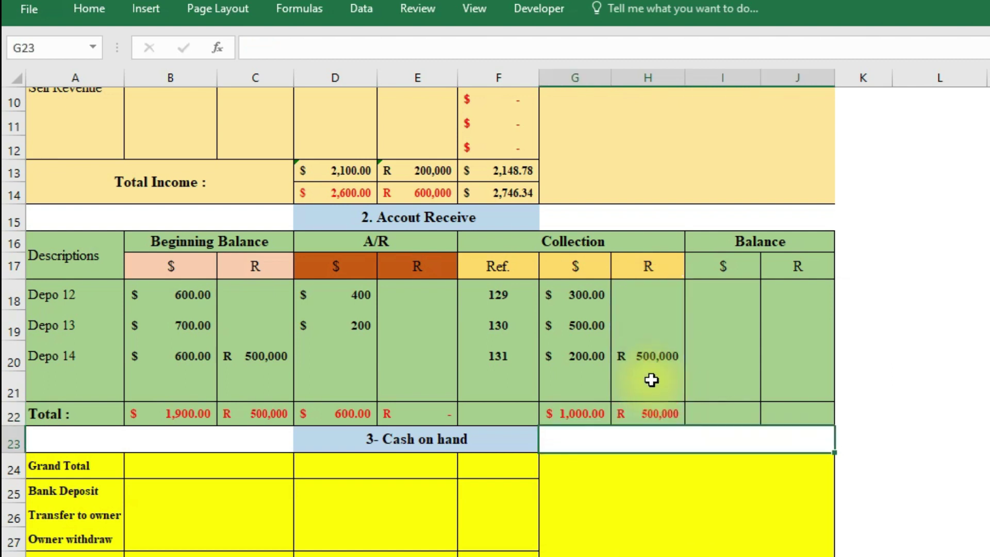
left_click(663, 414)
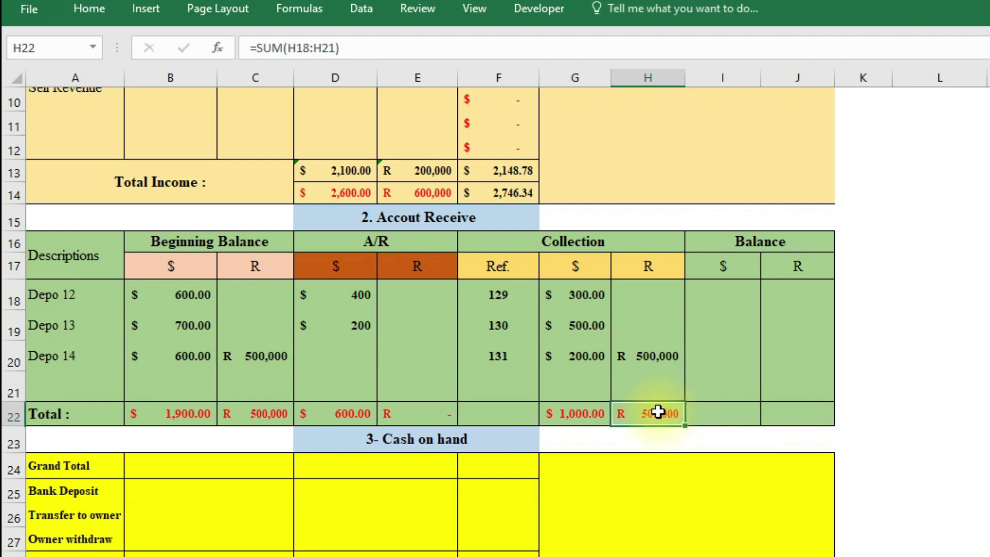
scroll(658, 409, "down", 1)
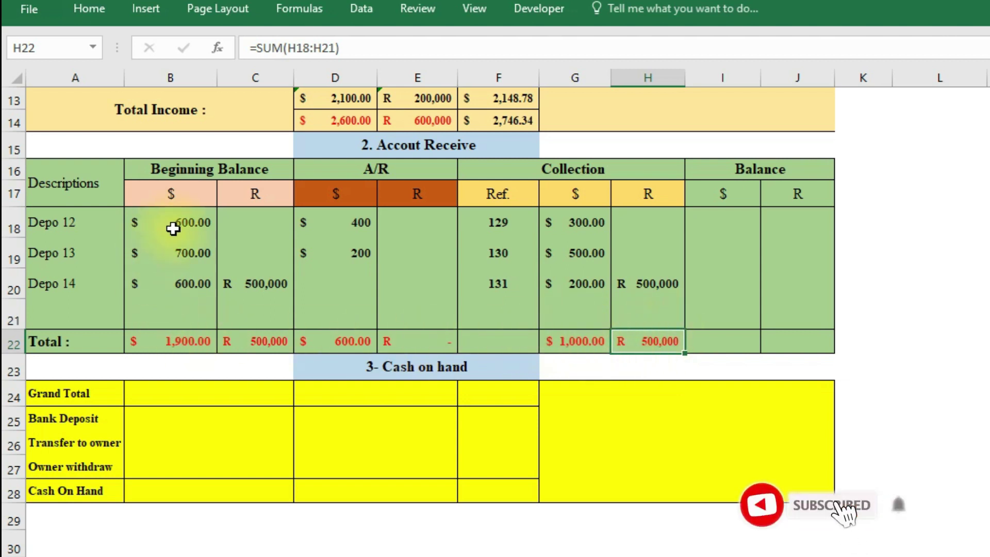
left_click(171, 343)
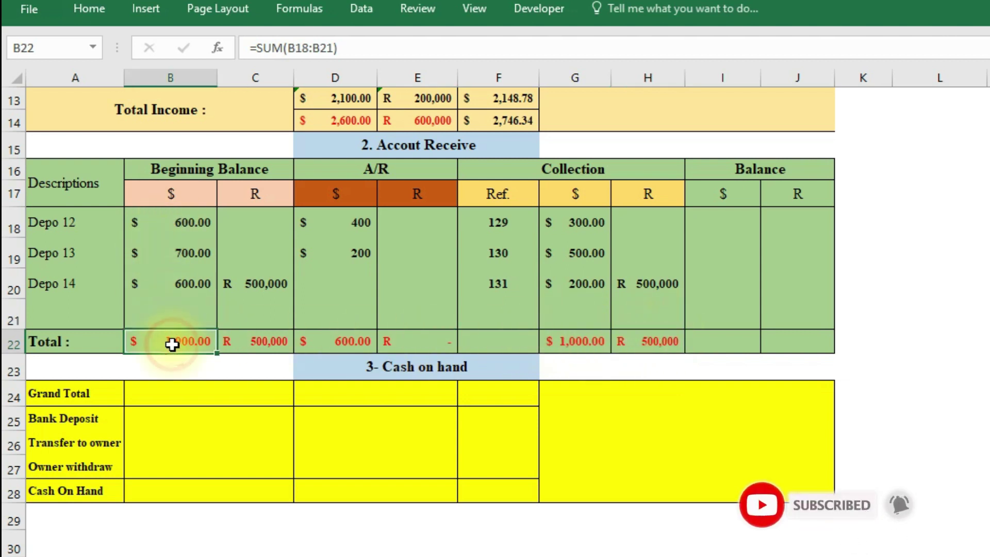
left_click(265, 339)
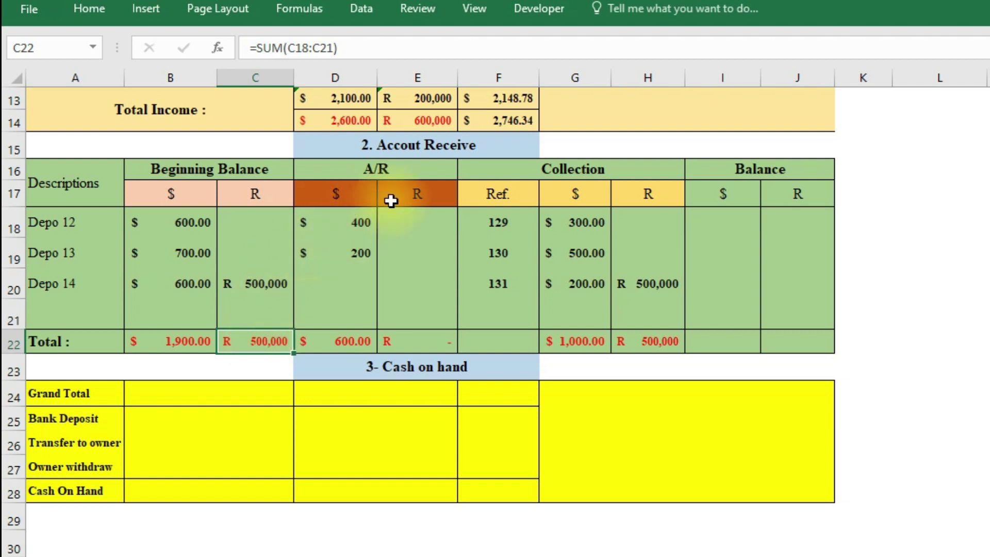
left_click(350, 336)
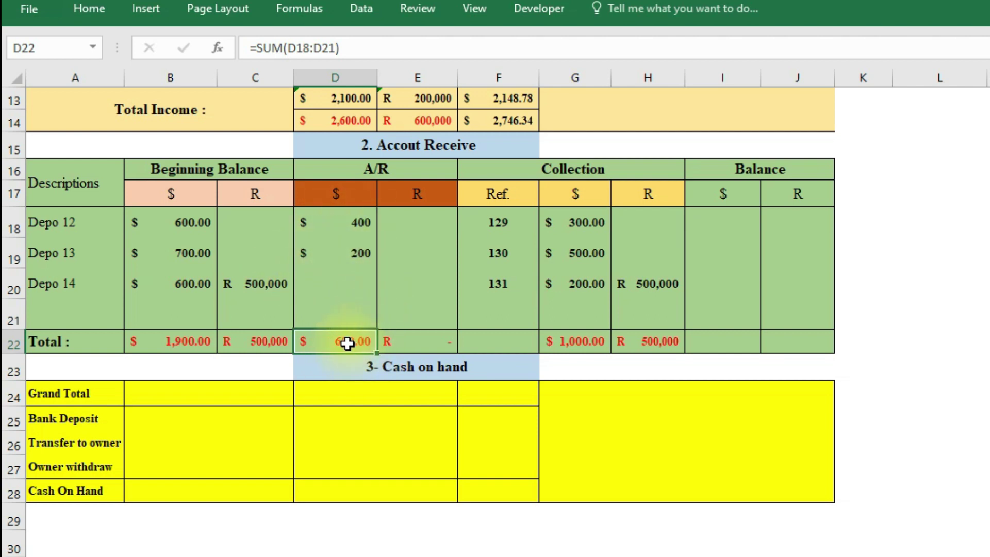
left_click(437, 337)
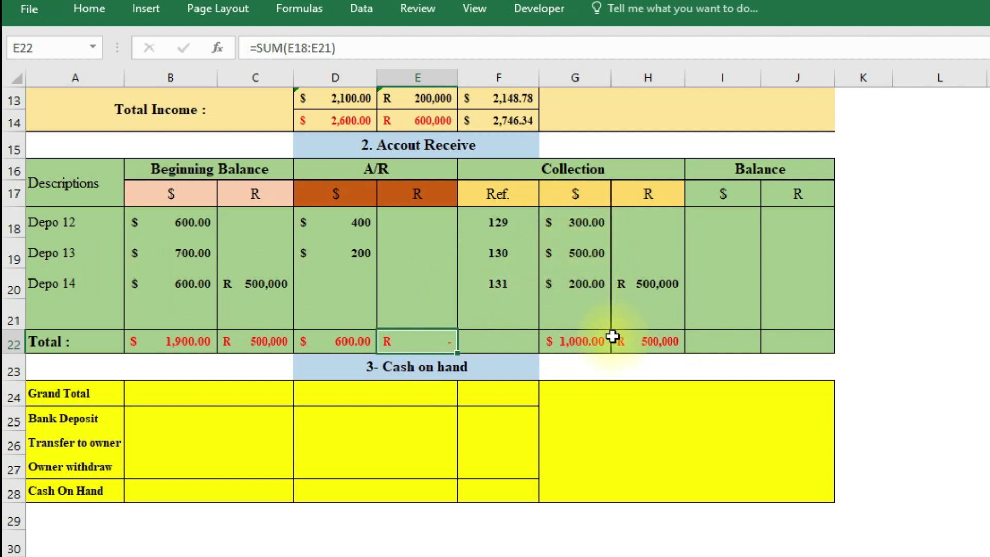
left_click(578, 342)
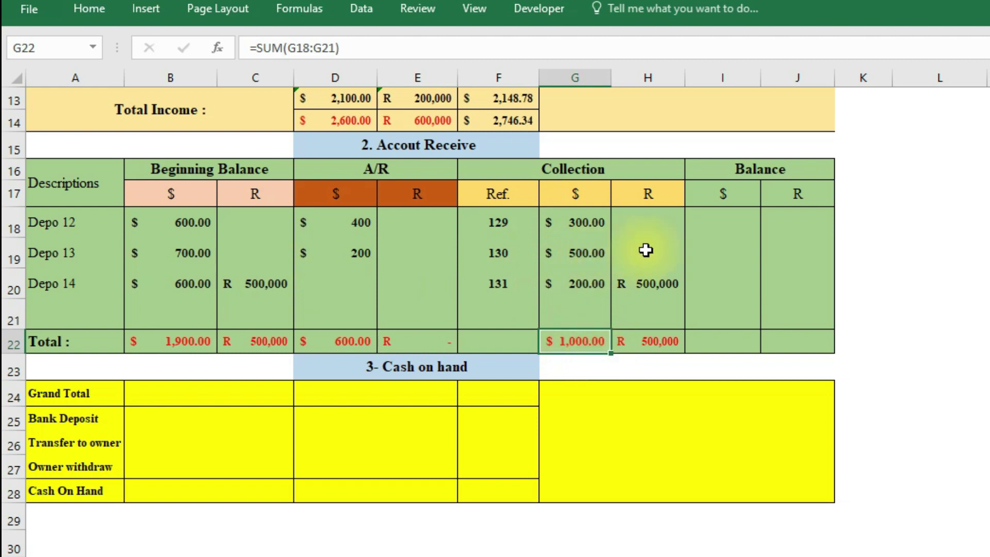
left_click(665, 339)
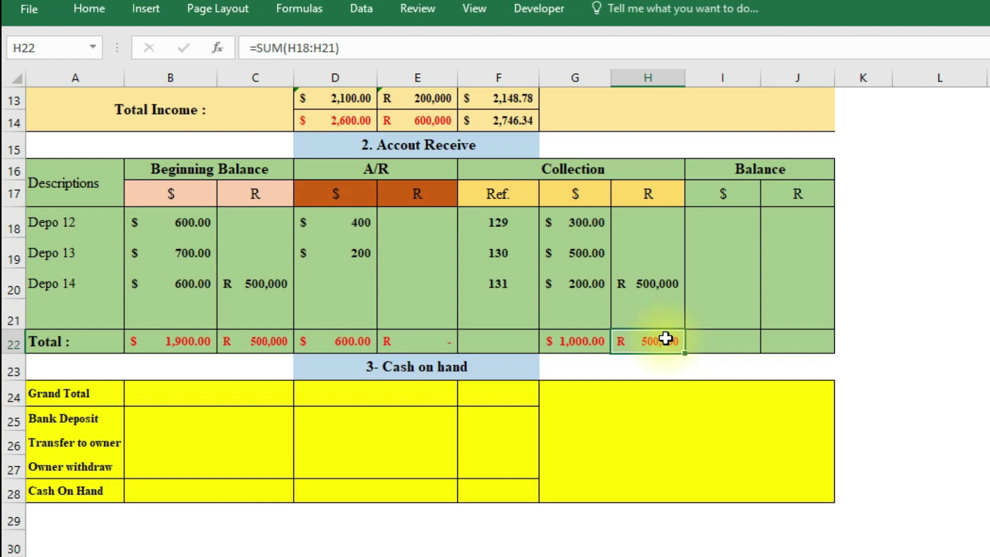
left_click(764, 176)
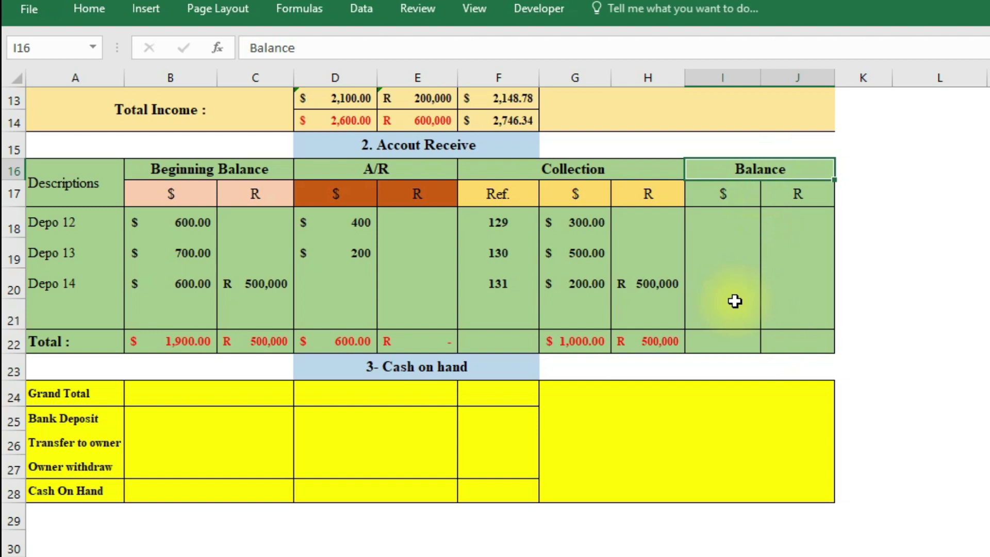
Step: Enter =B18+D18-G18 in I18 so Depo 12's dollar balance reads $700.00
left_click(731, 215)
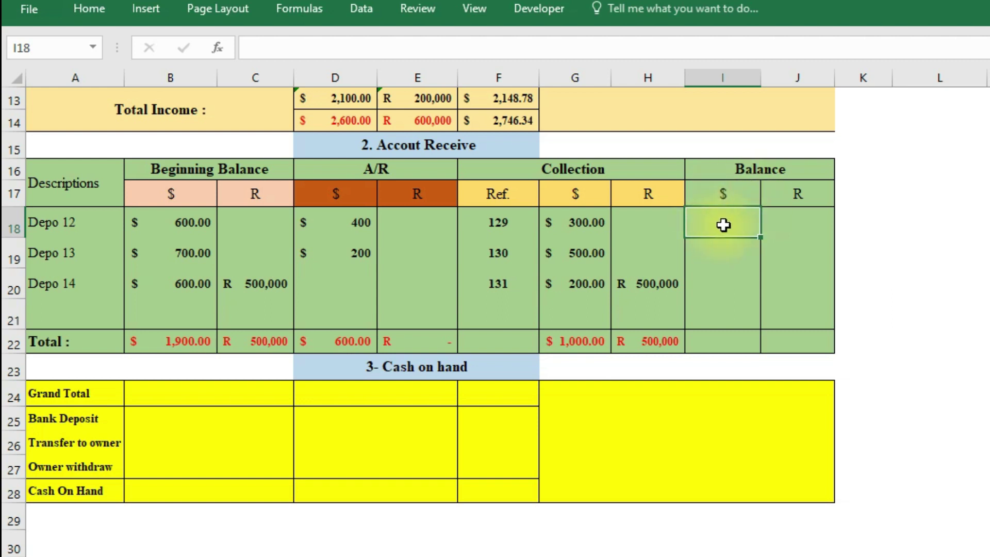
left_click_drag(730, 221, 729, 325)
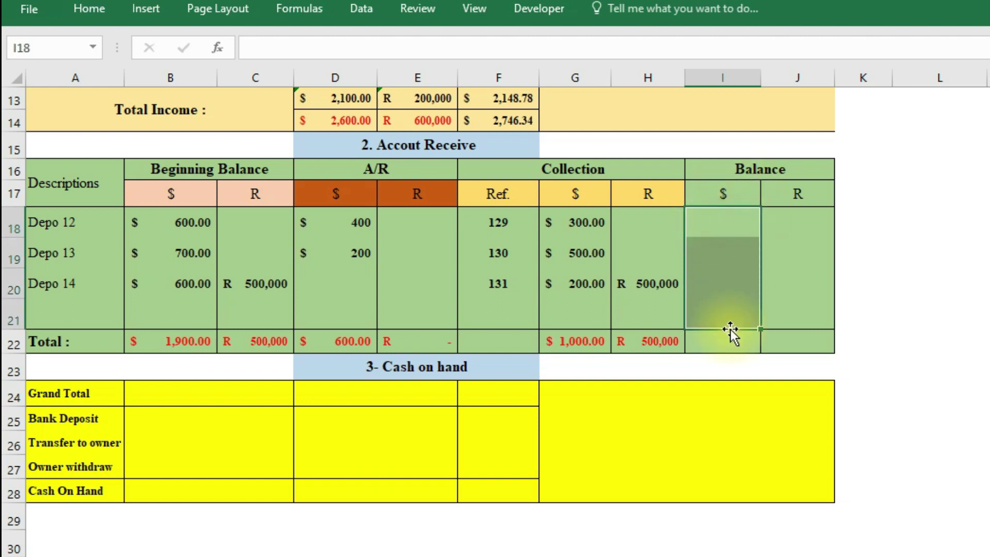
left_click(731, 226)
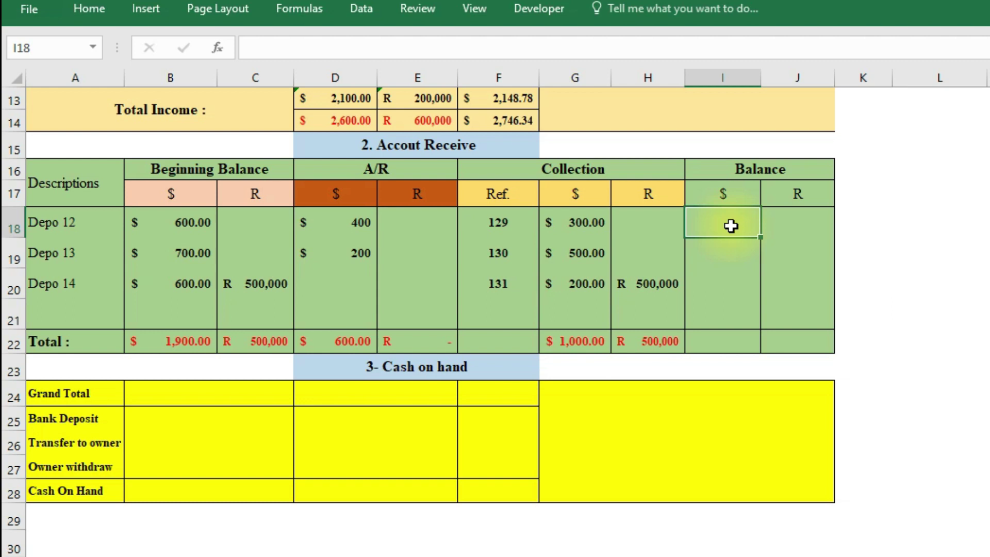
type("=")
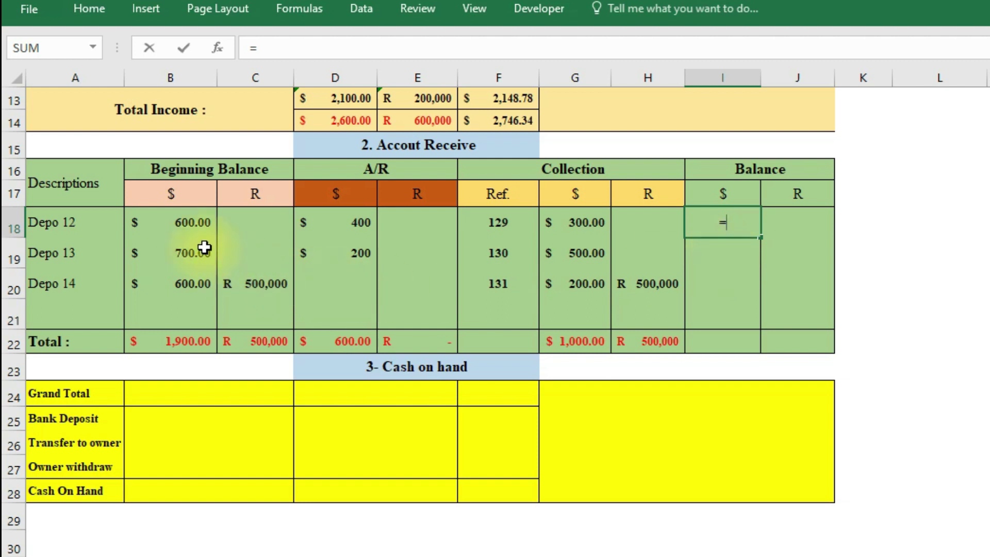
left_click(165, 223)
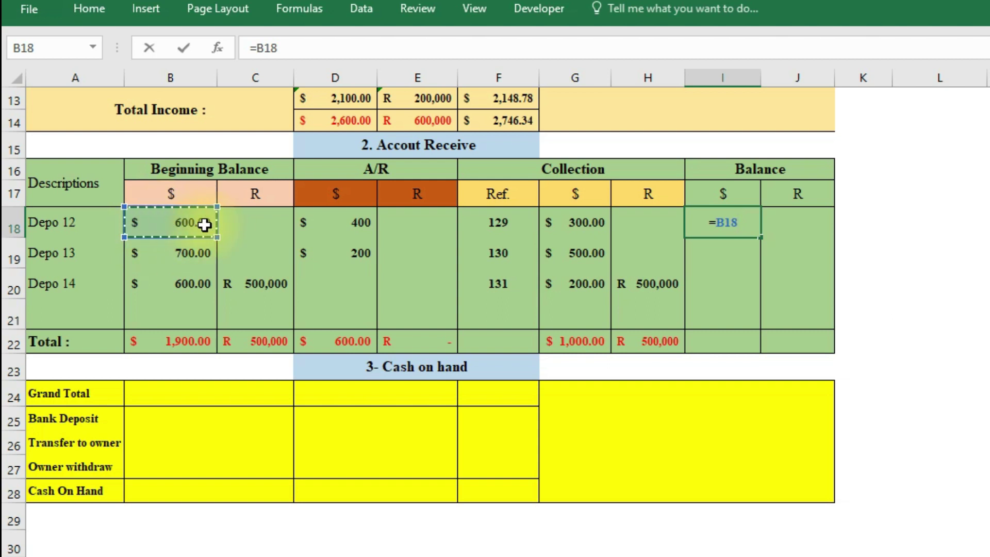
type("+")
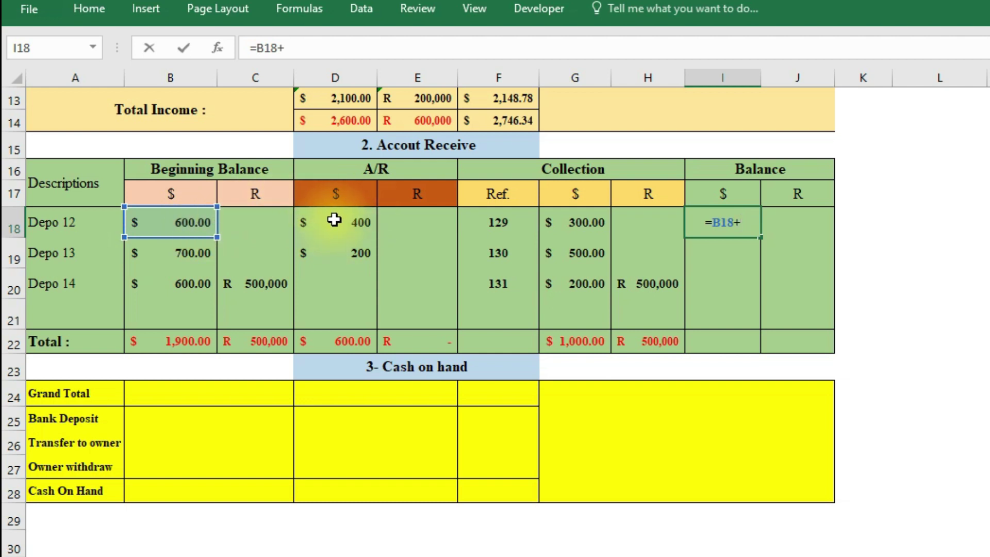
left_click(340, 221)
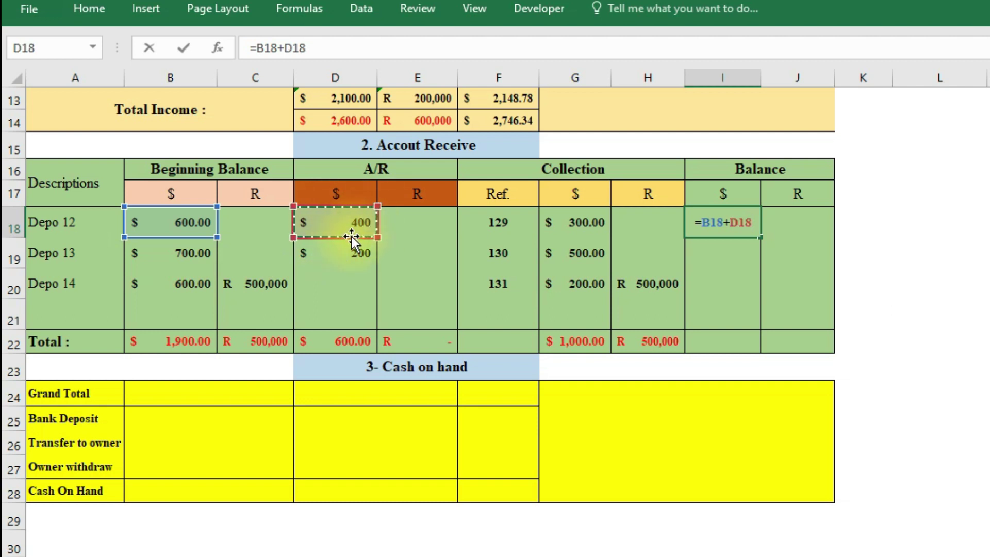
type("-")
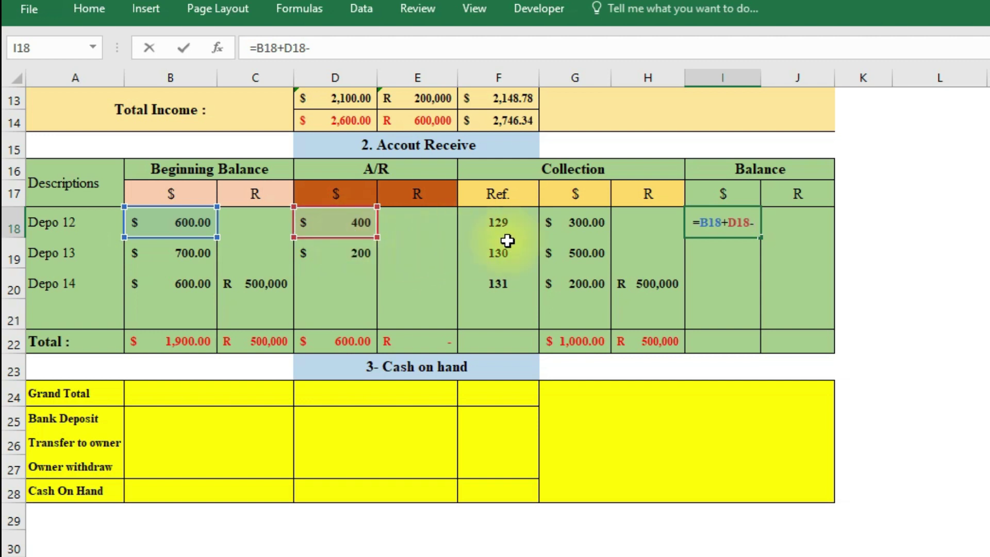
left_click(576, 230)
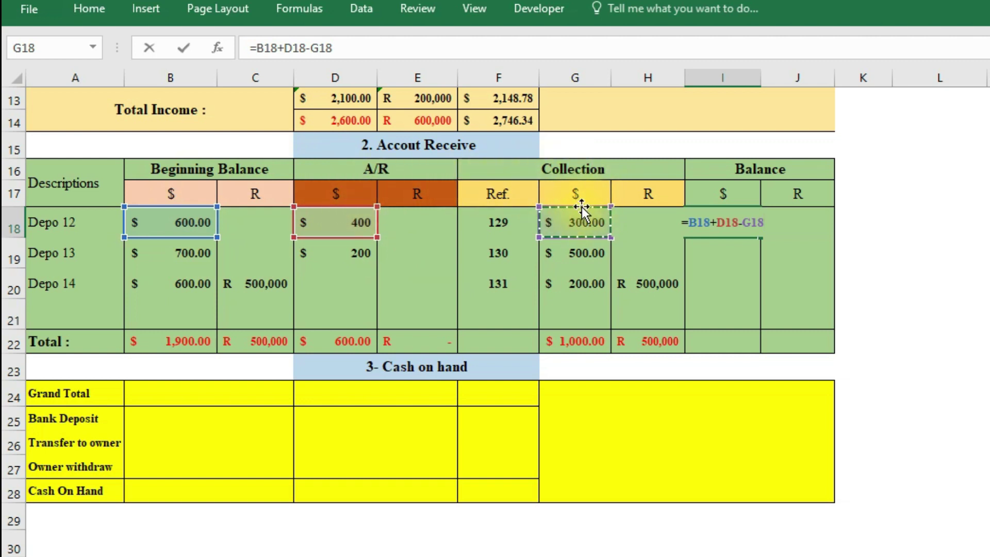
key("Return")
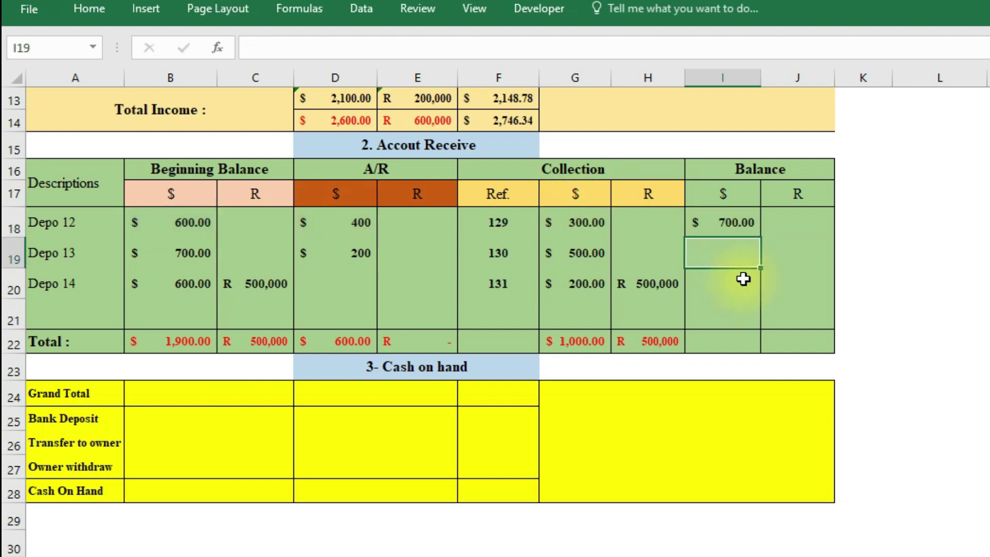
Step: Fill Depo 12's balance formula from I18 down to I21
left_click(731, 229)
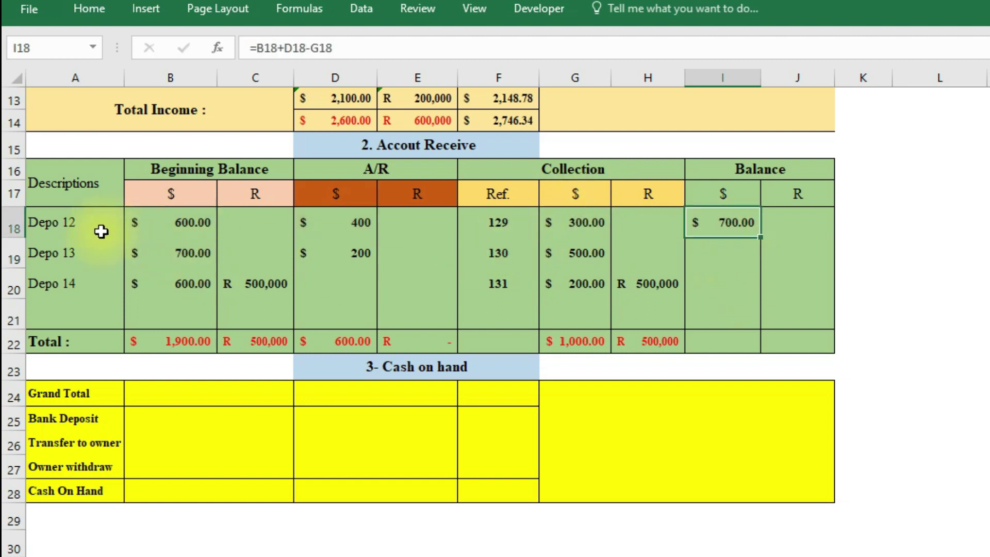
left_click(83, 223)
left_click(724, 224)
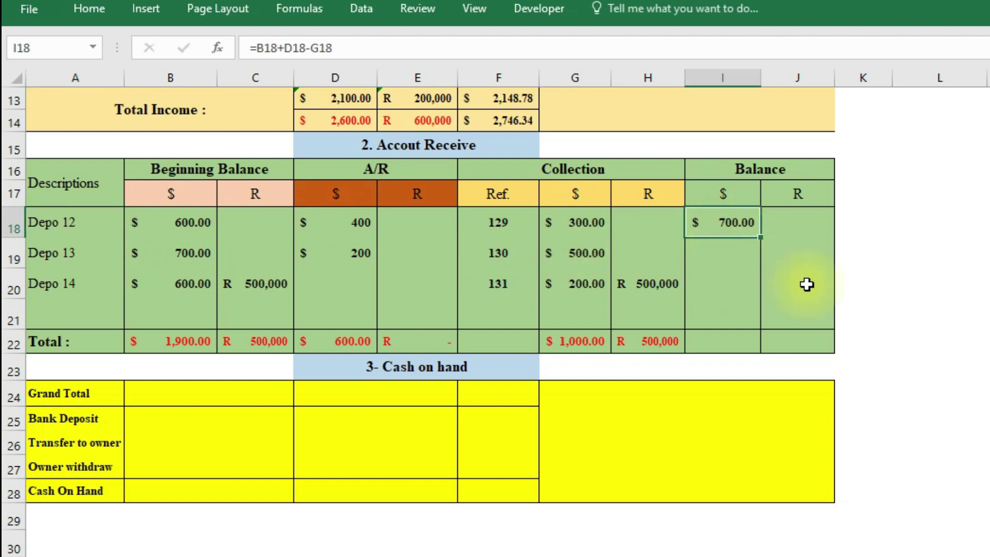
left_click_drag(760, 240, 763, 330)
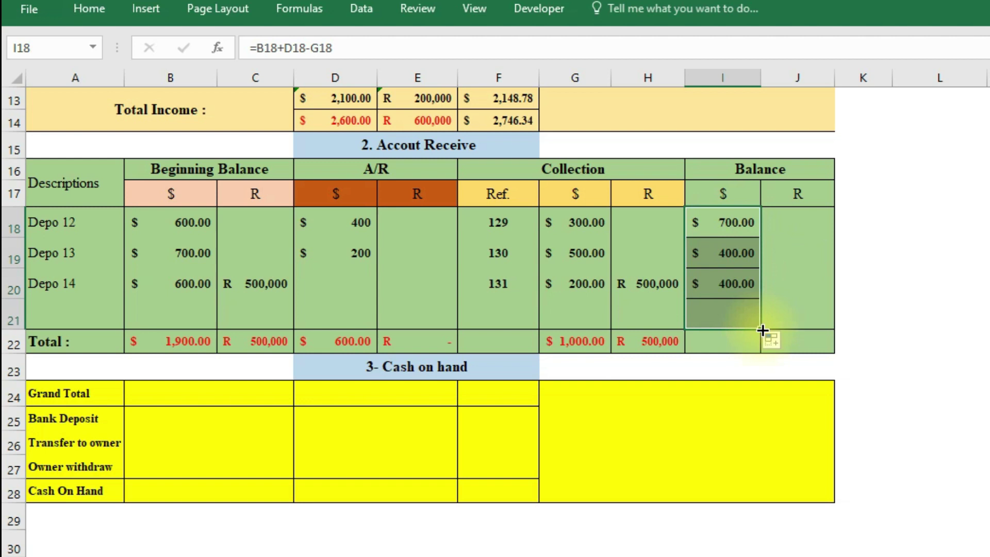
Step: Open Format Cells for I18:I21 and toggle the inner horizontal border on and off
left_click(730, 320)
left_click_drag(730, 221, 730, 313)
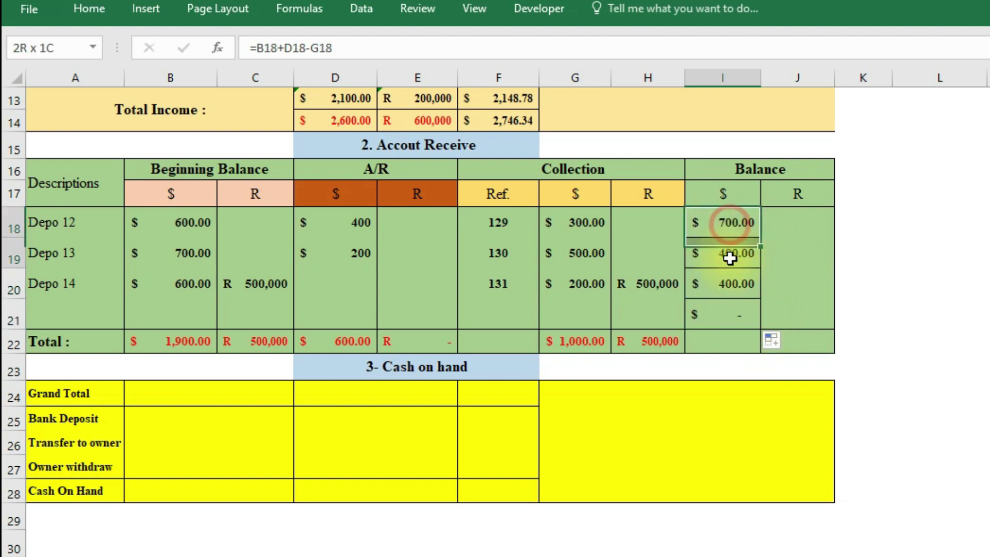
right_click(729, 296)
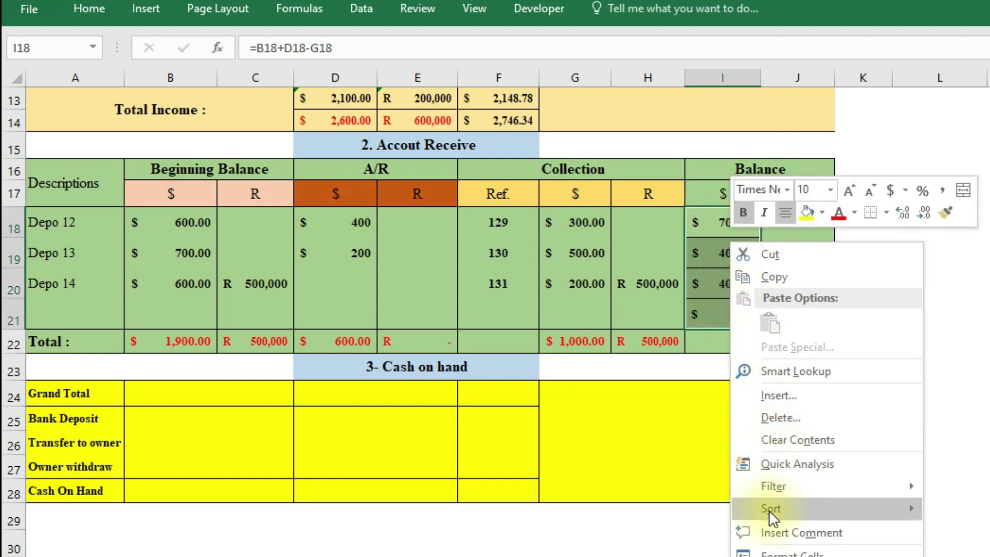
left_click(780, 553)
left_click(781, 403)
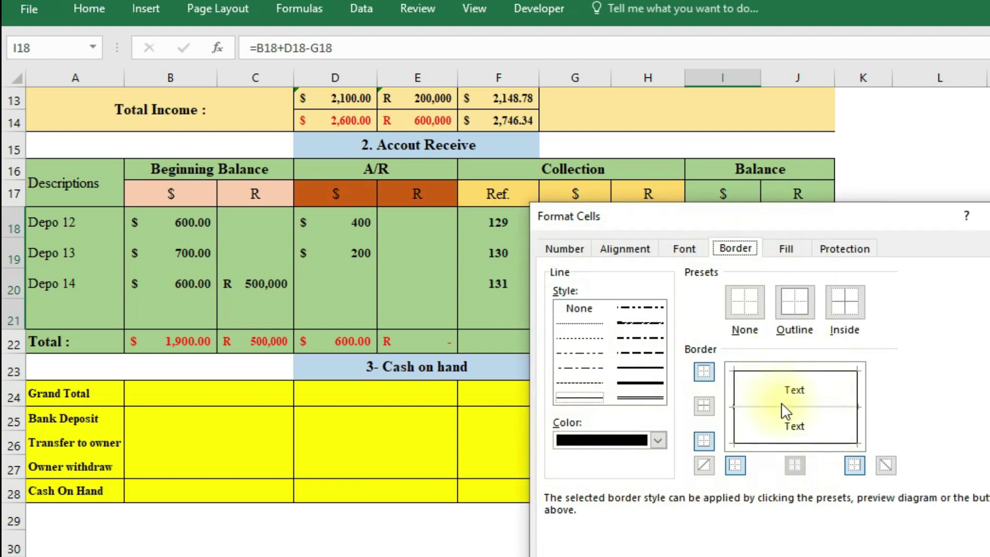
left_click(781, 402)
key("Return")
Step: Check each Depo row's $400.00 balance and re-copy the formula into I21
left_click(733, 283)
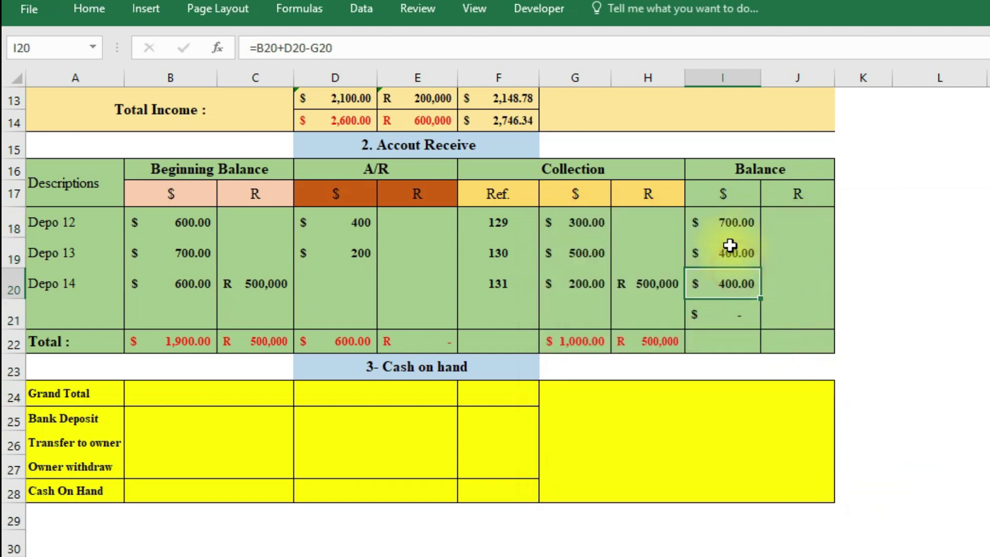
left_click_drag(70, 217, 712, 225)
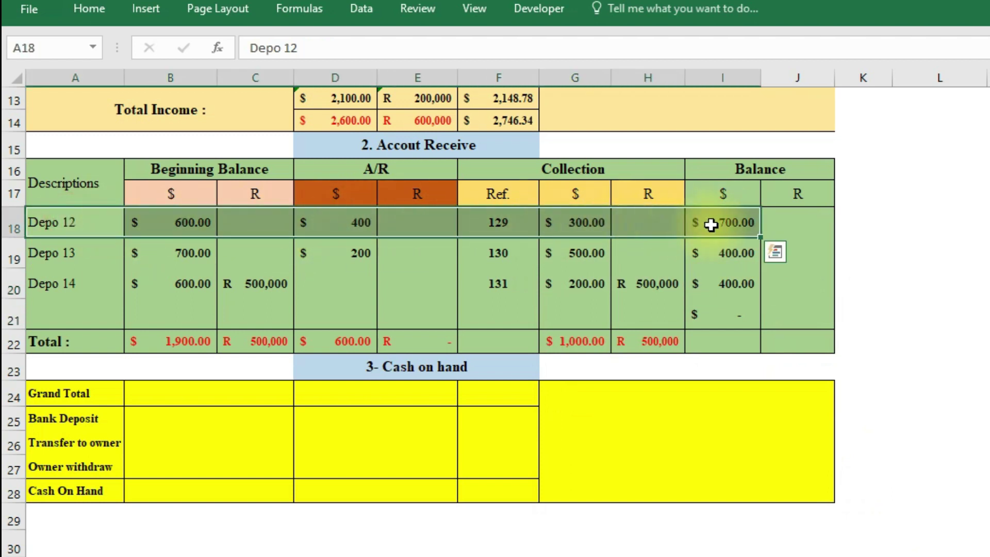
left_click_drag(63, 255, 726, 258)
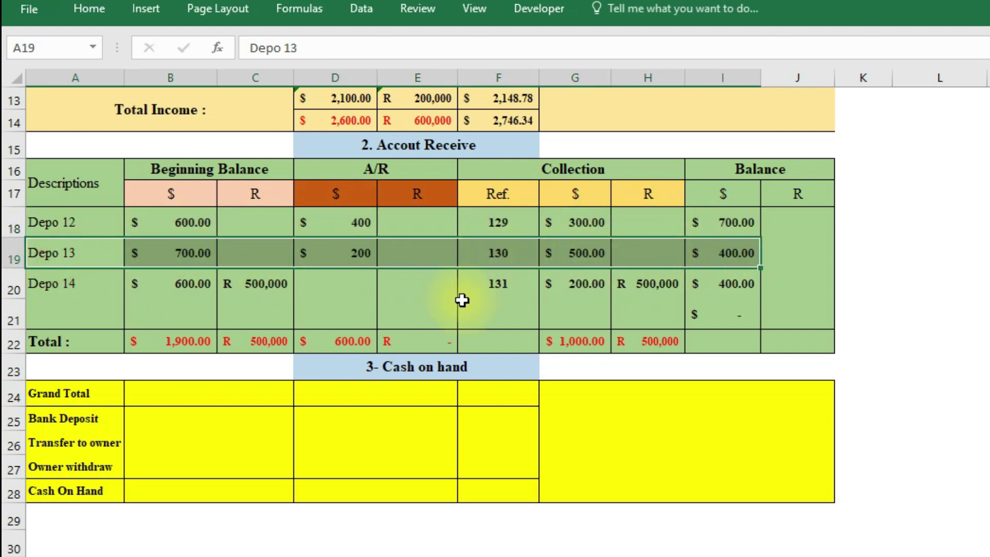
mouse_move(51, 283)
left_mouse_down()
mouse_move(459, 284)
mouse_move(738, 297)
left_mouse_up()
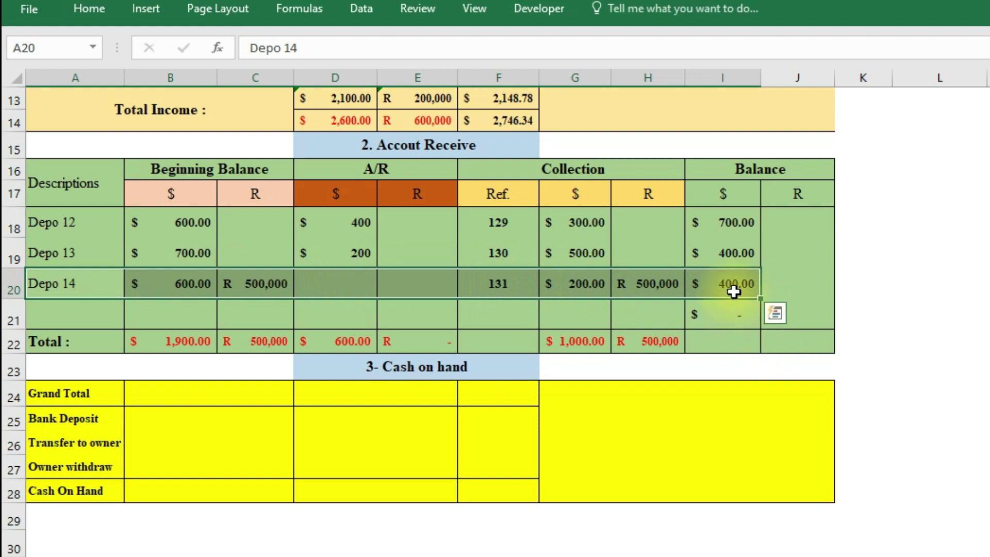
left_click(732, 283)
left_click_drag(761, 298, 743, 315)
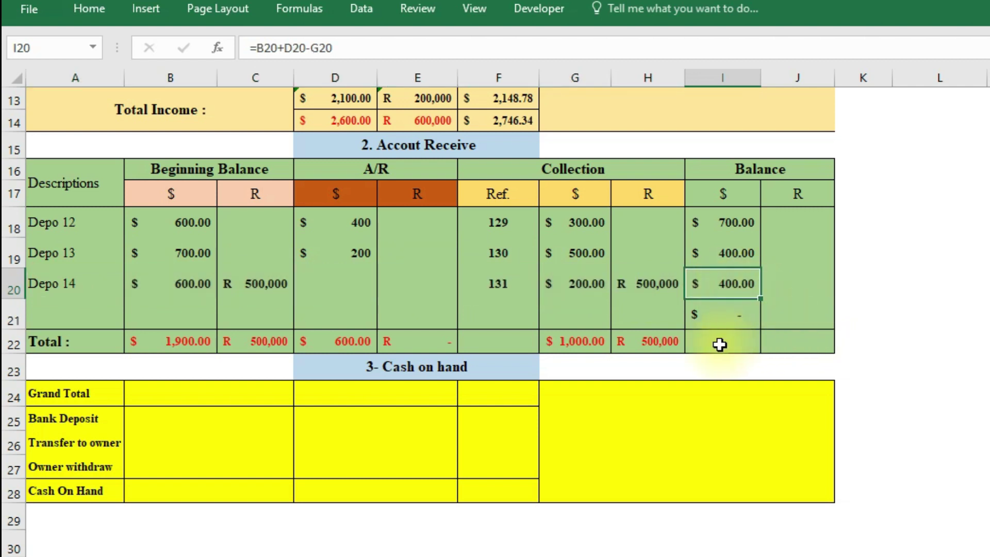
left_click(732, 339)
Step: Enter =SUM(I18:I21) in I22, giving a $1,500.00 dollar balance total
type("=sum")
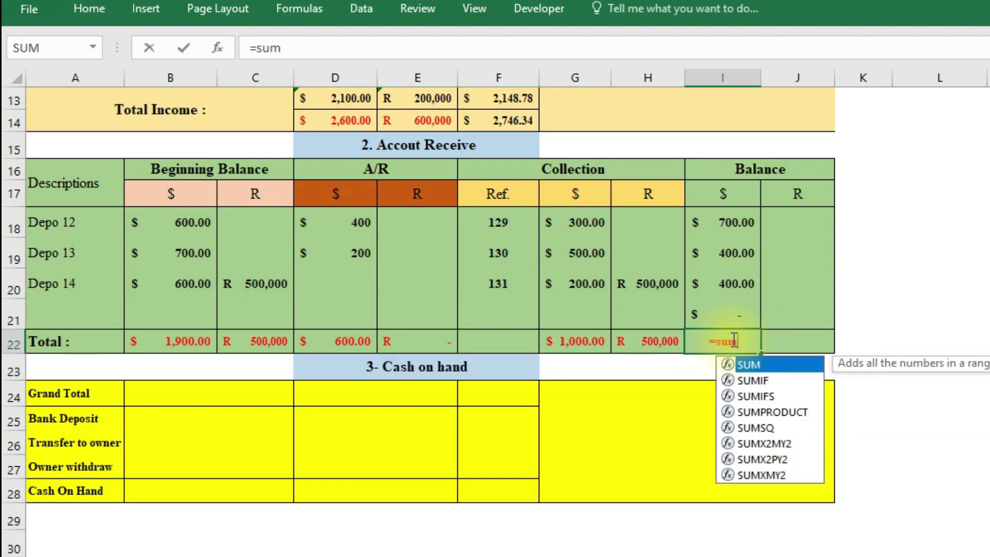
type("(")
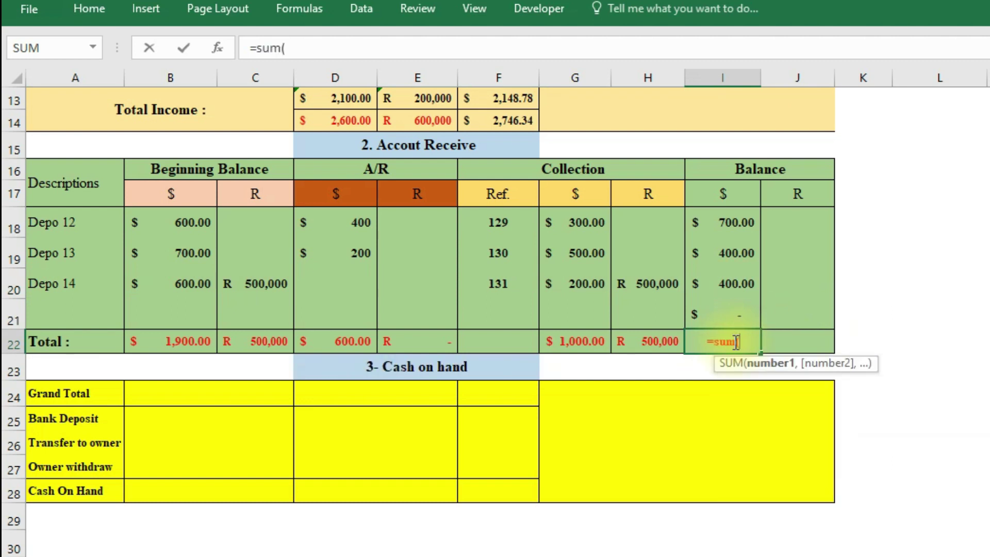
left_click_drag(729, 219, 733, 302)
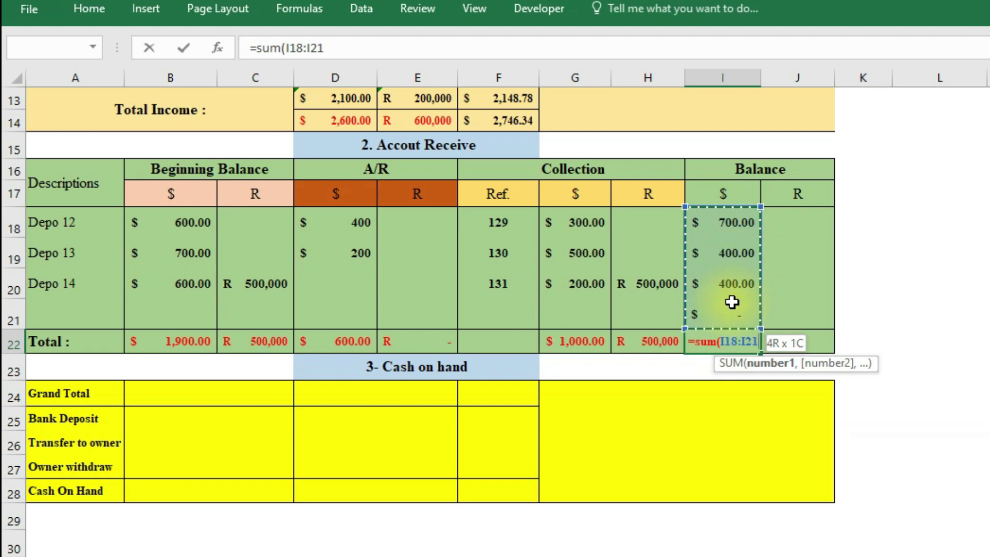
key("Return")
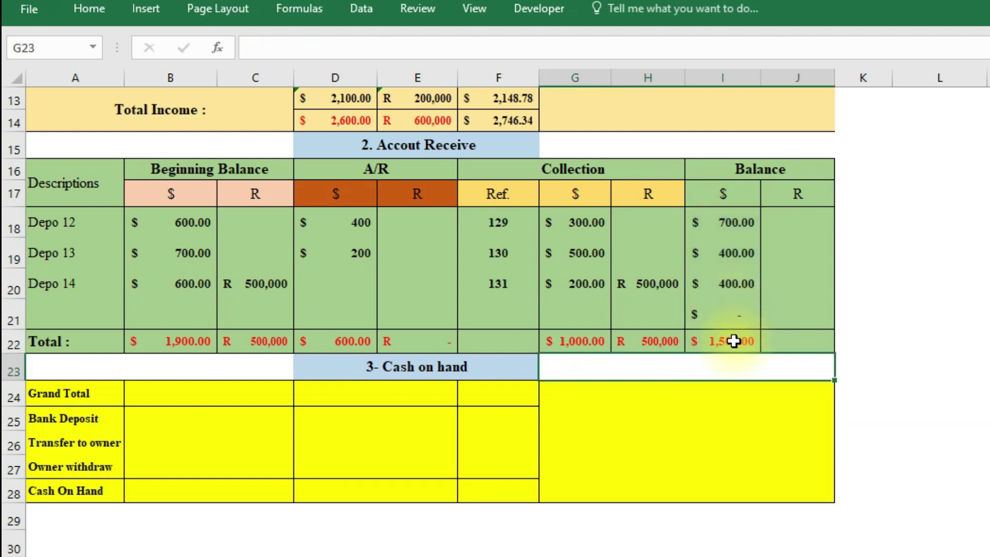
left_click(735, 341)
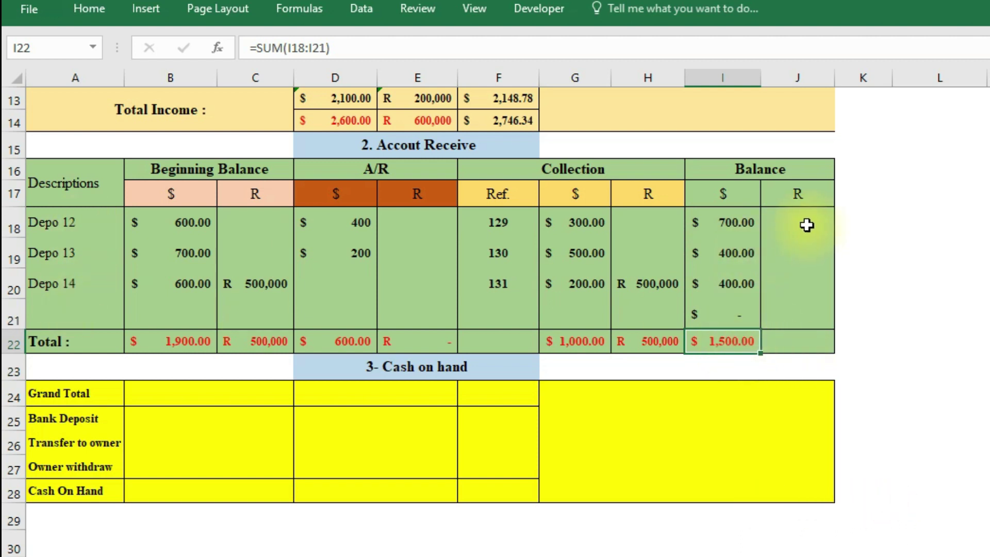
left_click(805, 224)
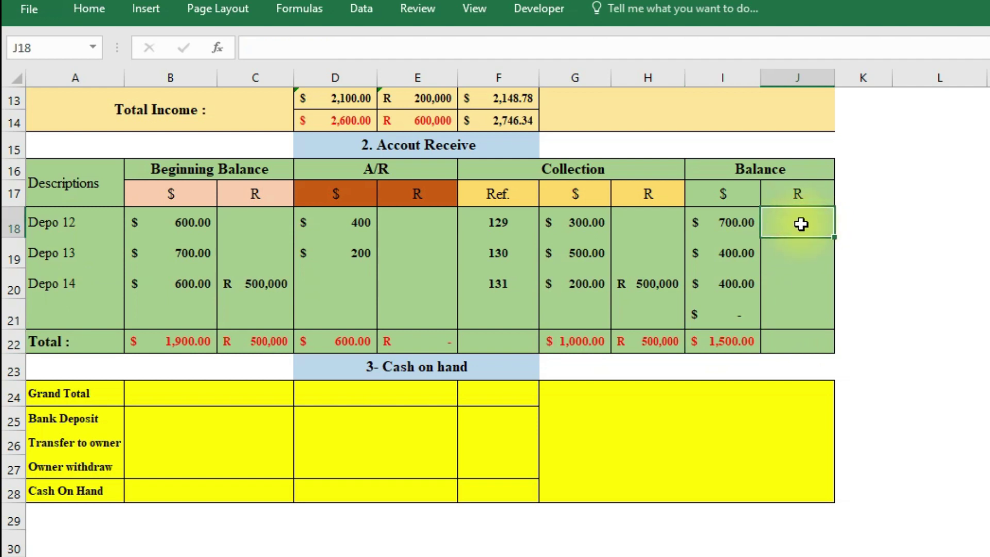
Step: Enter =C18+E18-H18 in J18 for Depo 12's rand balance
type("=")
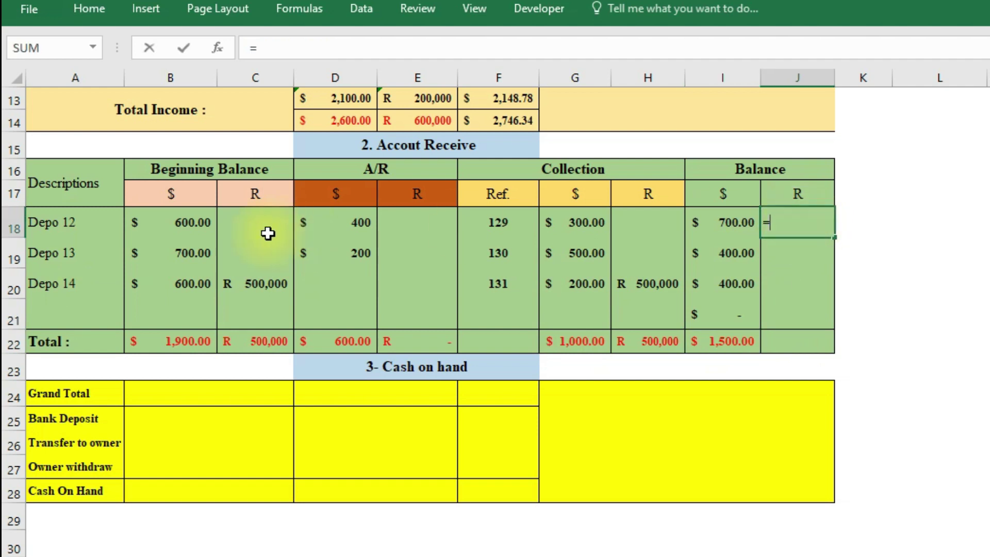
left_click(250, 221)
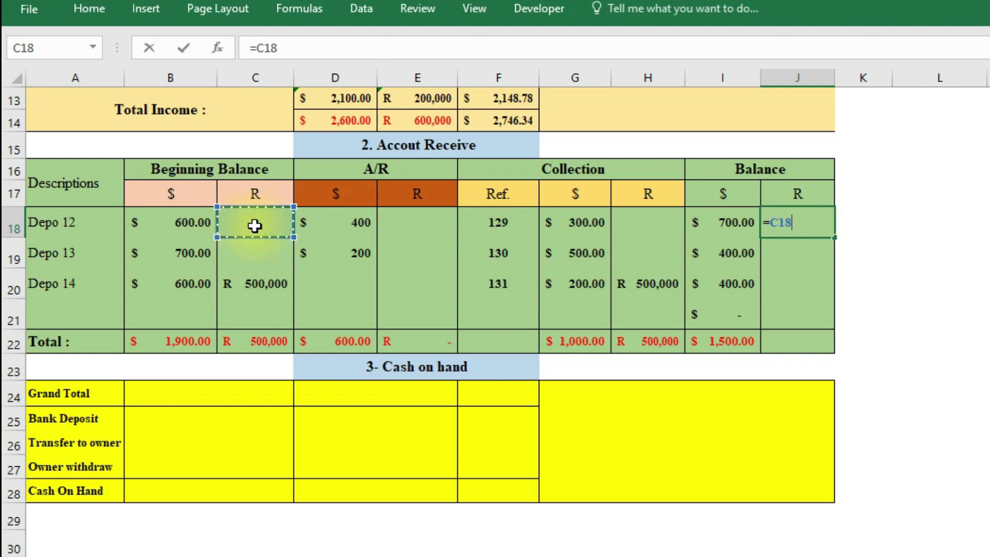
type("+")
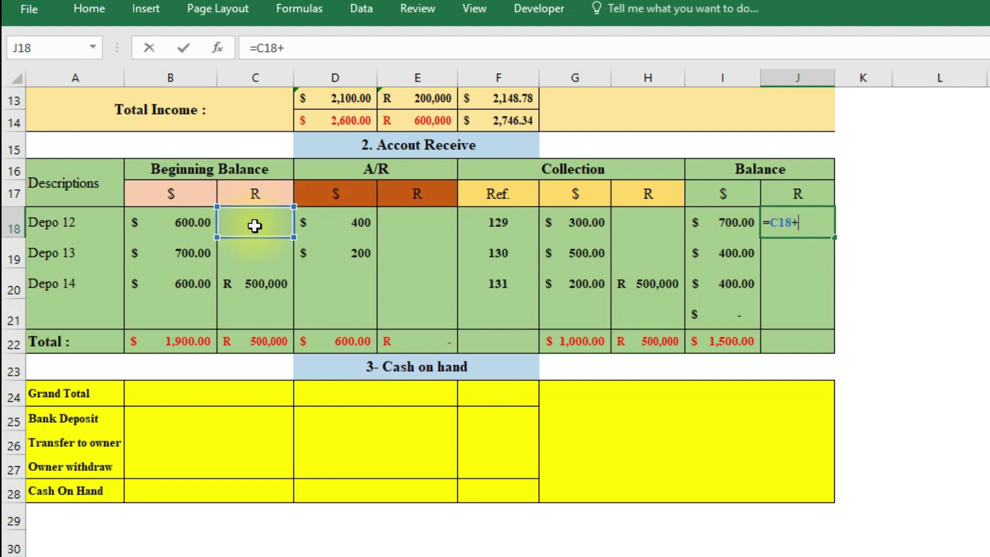
left_click(424, 226)
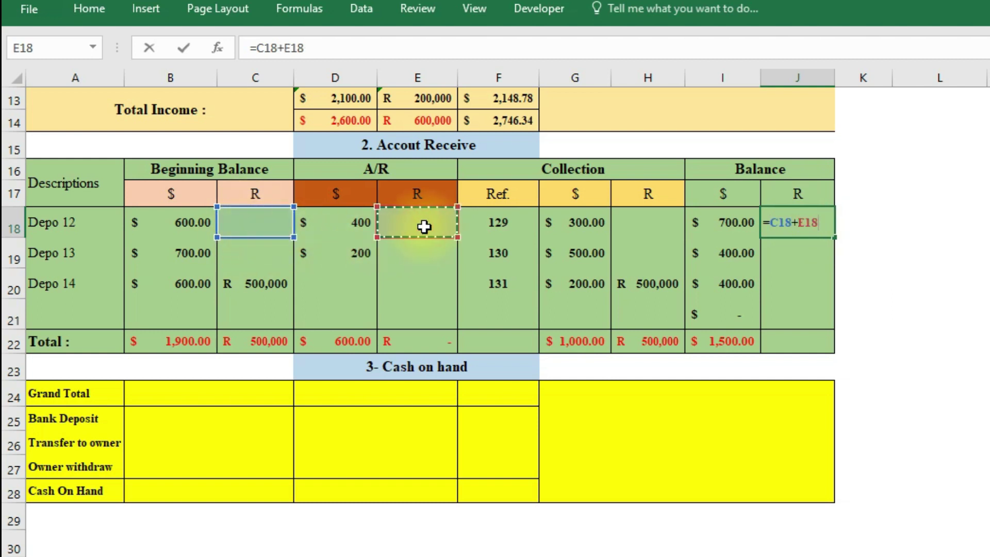
type("-")
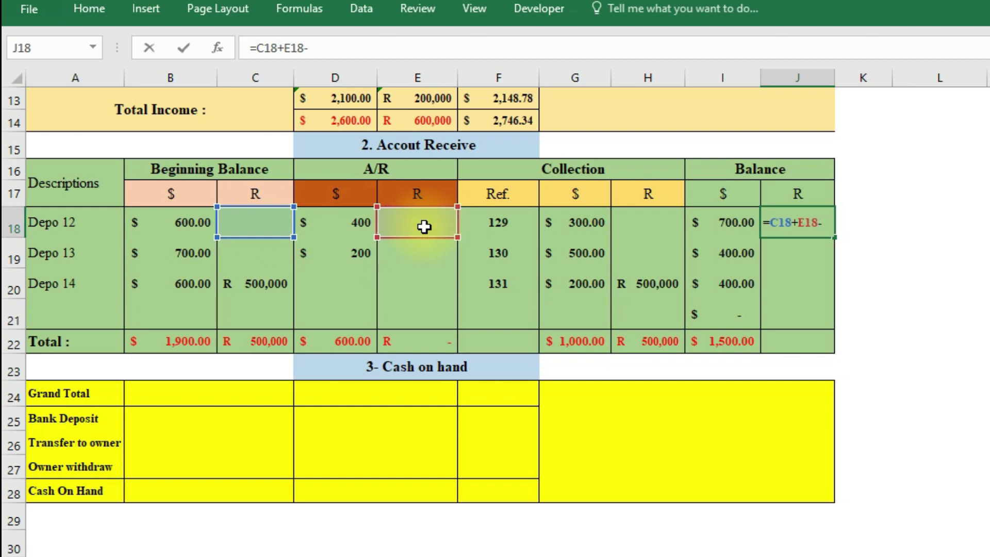
left_click(665, 221)
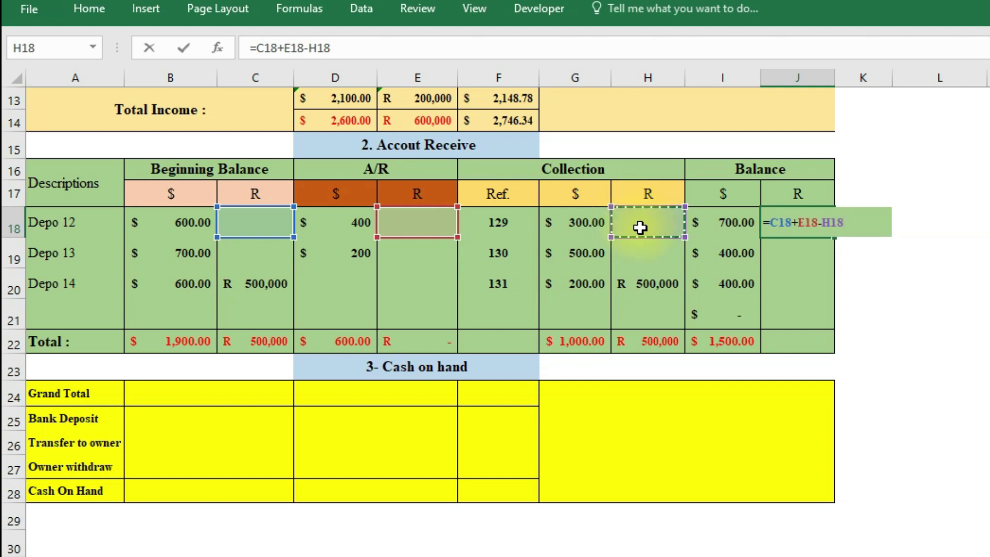
key("Return")
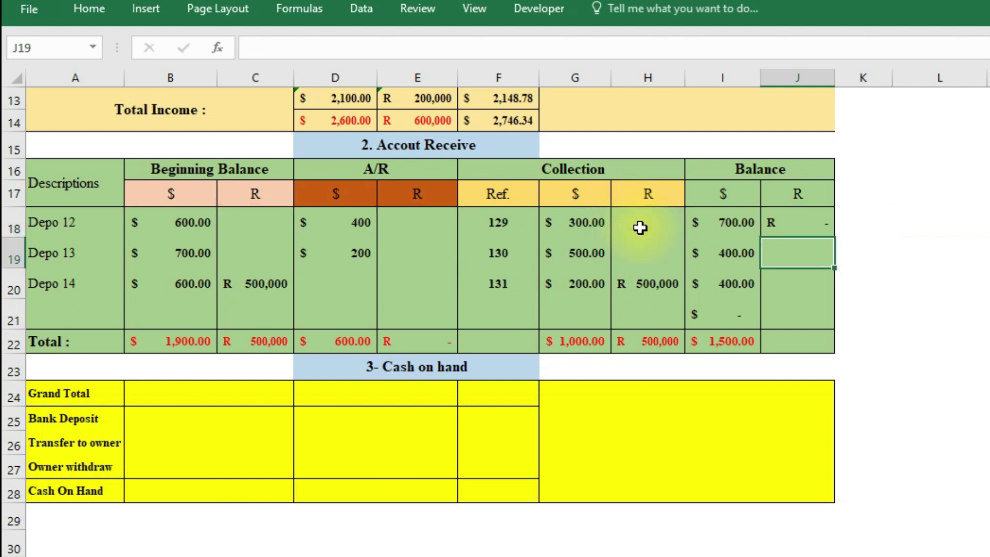
Step: Fill the rand balance formula down to J21 and verify Depo 14's zero result
left_click(819, 223)
left_click_drag(833, 238, 826, 322)
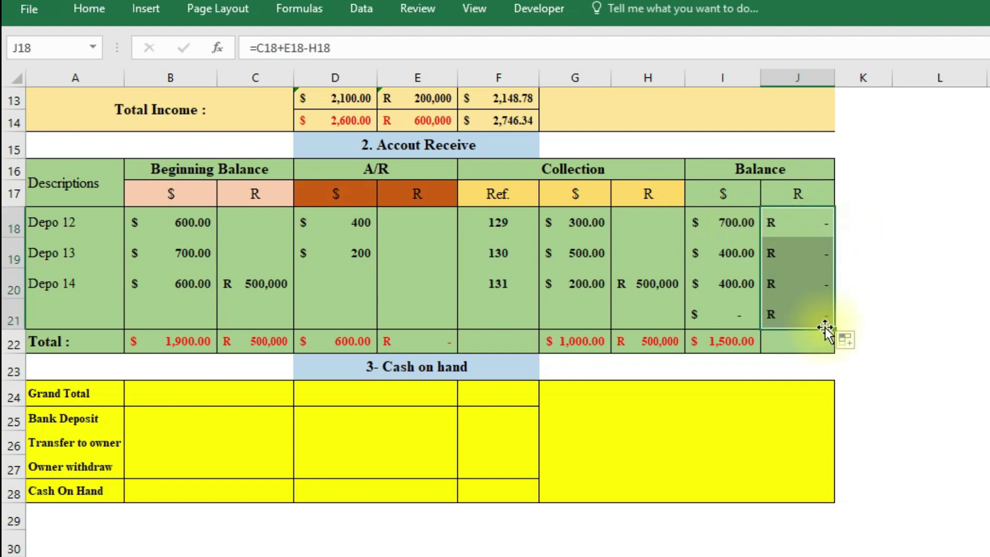
left_click(796, 223)
left_click(794, 289)
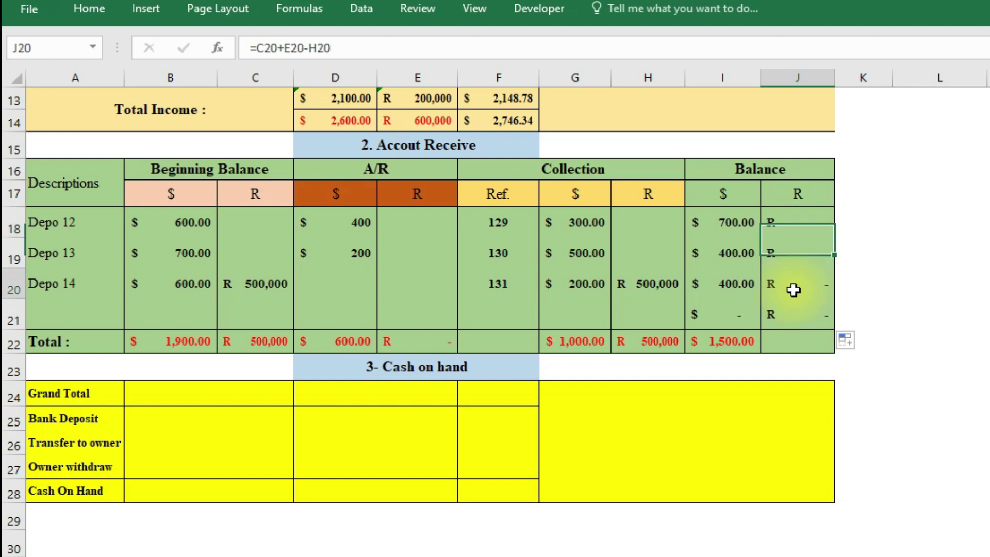
left_click(658, 285)
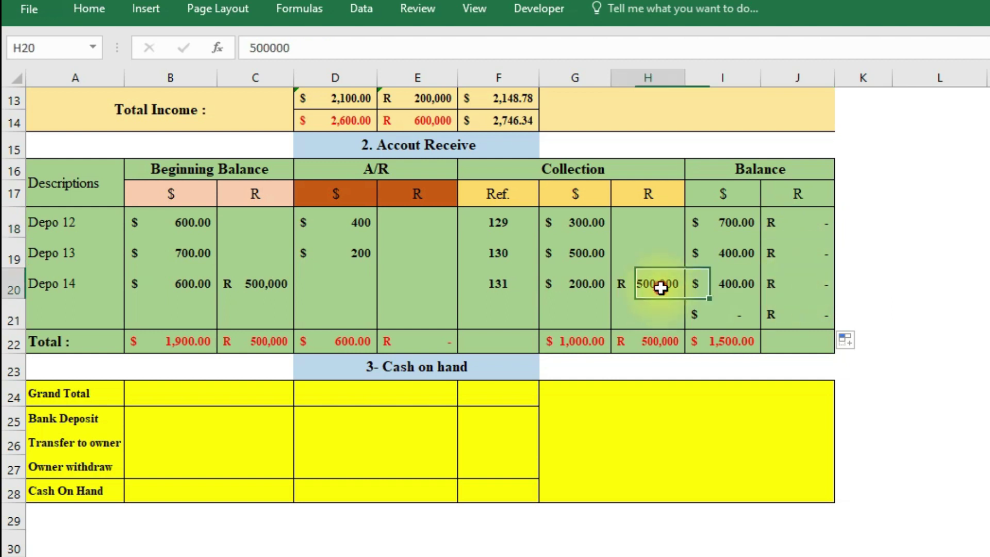
left_click(816, 283)
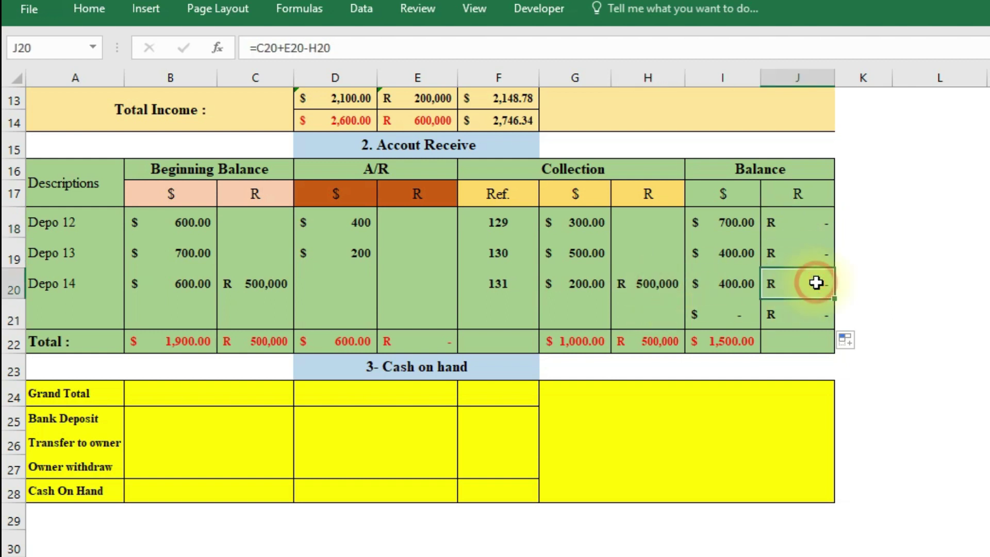
left_click(797, 342)
Step: Enter =SUM(J18:J21) in J22, giving a zero rand balance total
type("=")
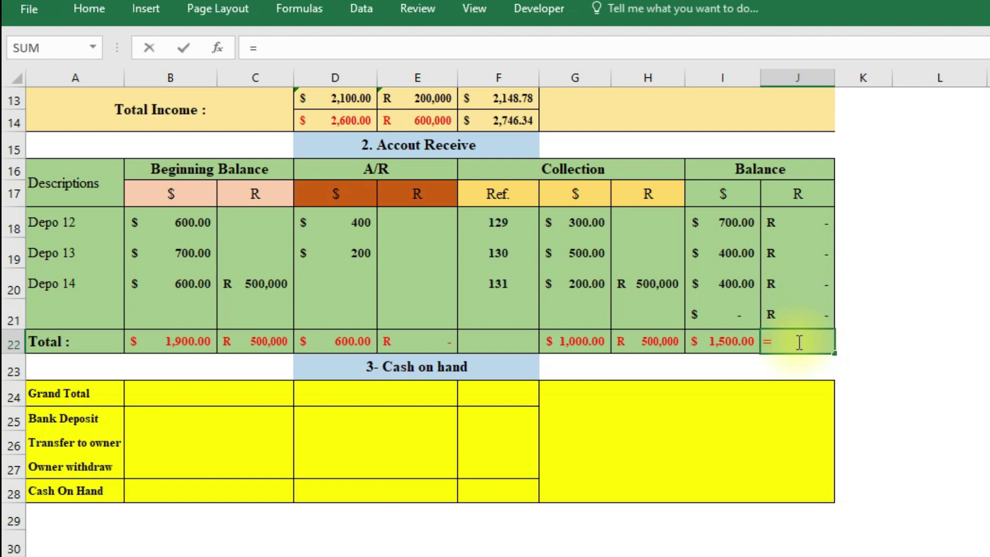
type("sum(")
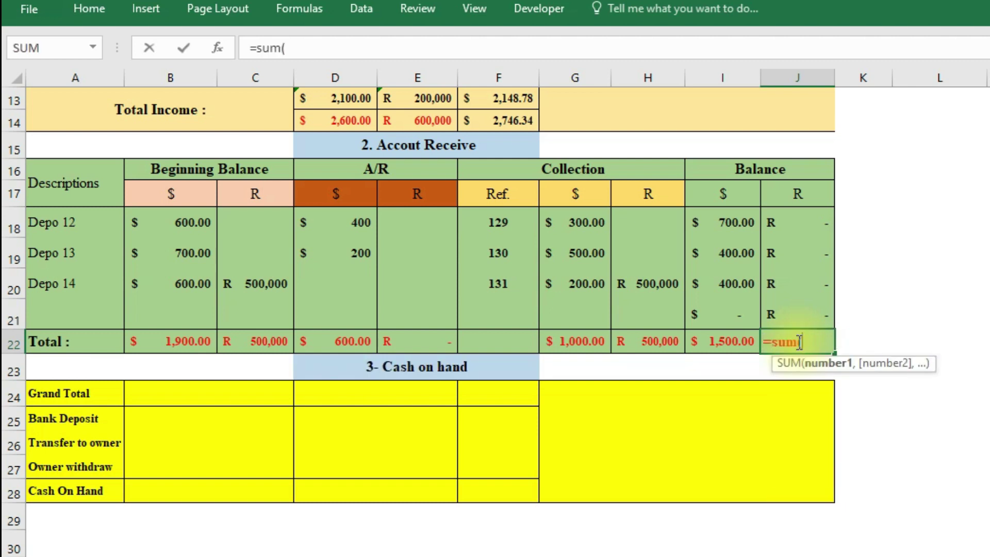
left_click_drag(794, 224, 798, 308)
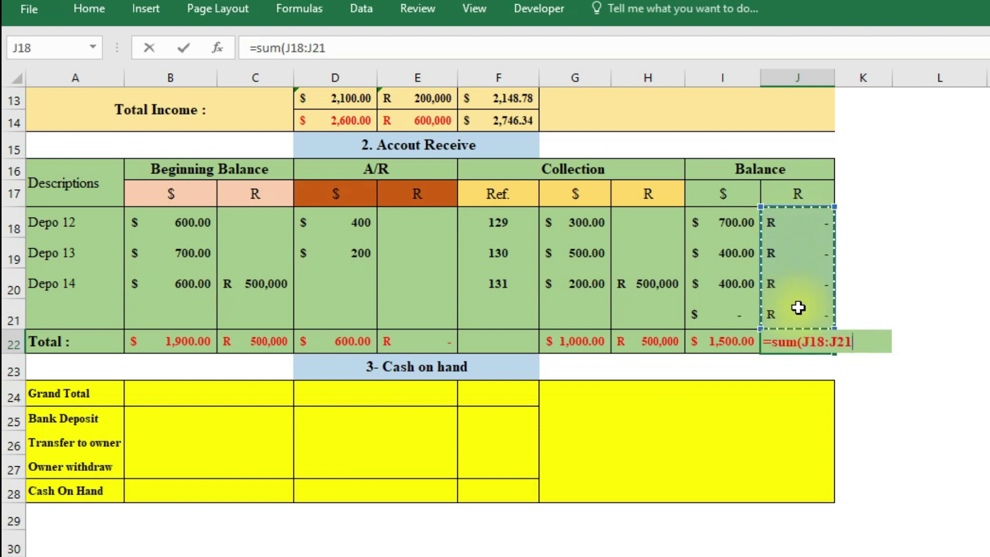
key("Return")
left_click(799, 342)
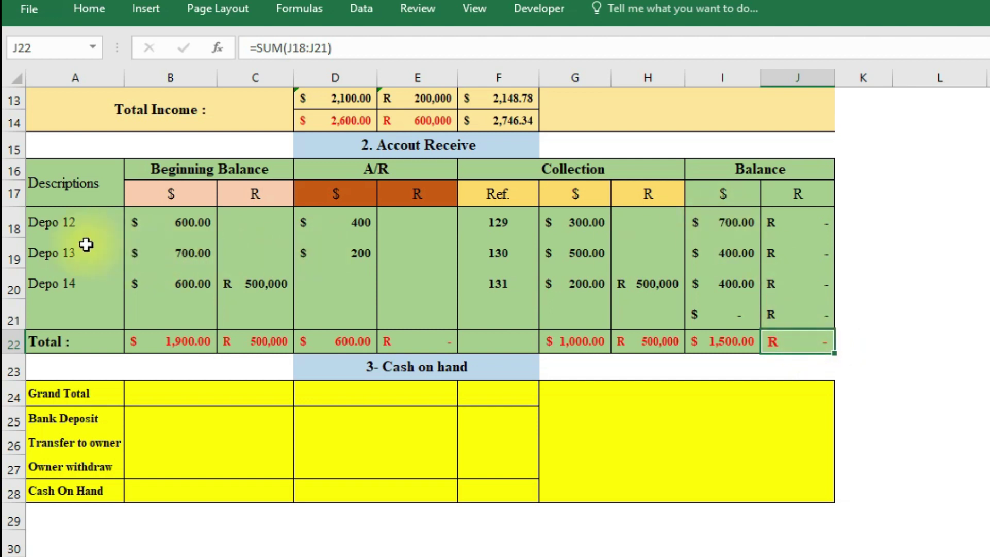
left_click(49, 221)
left_click(749, 216)
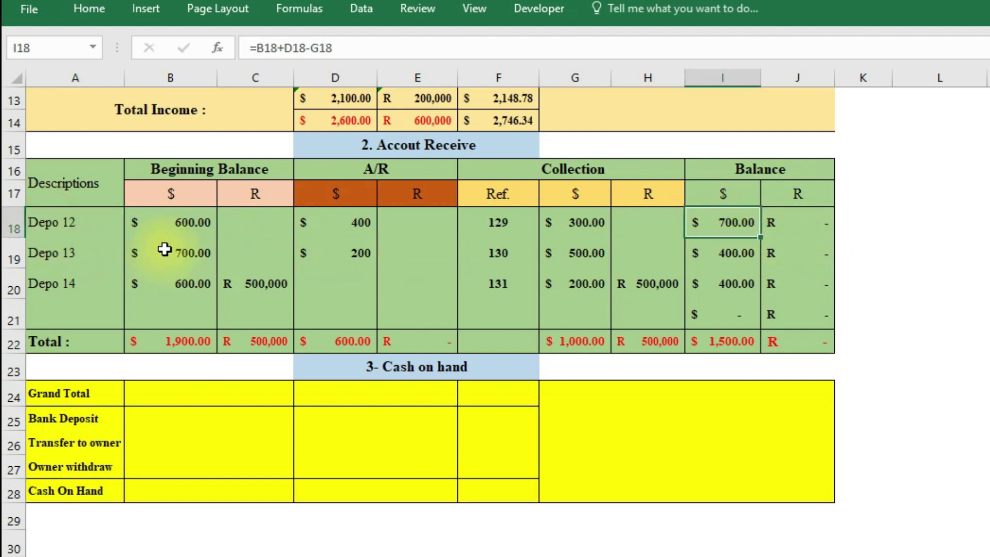
left_click(184, 221)
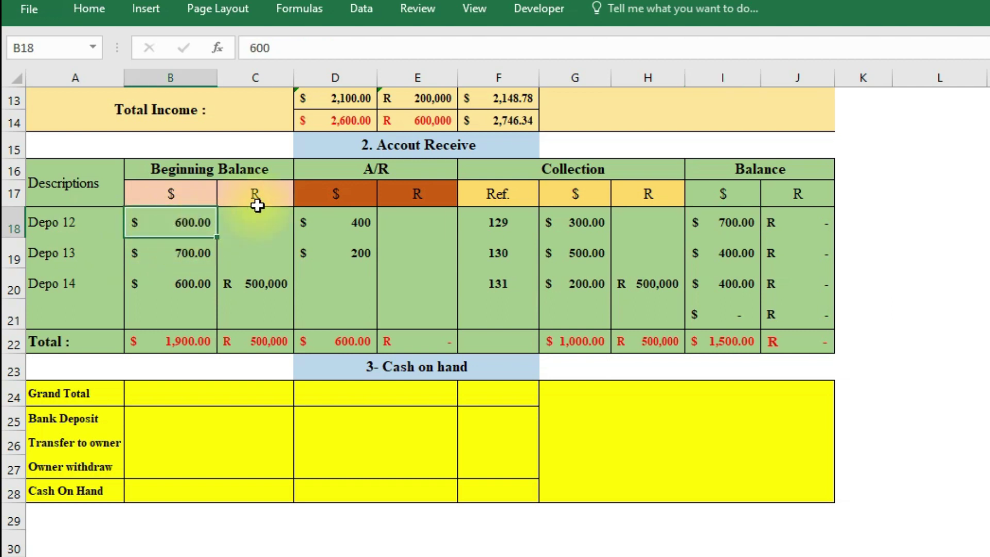
left_click(350, 222)
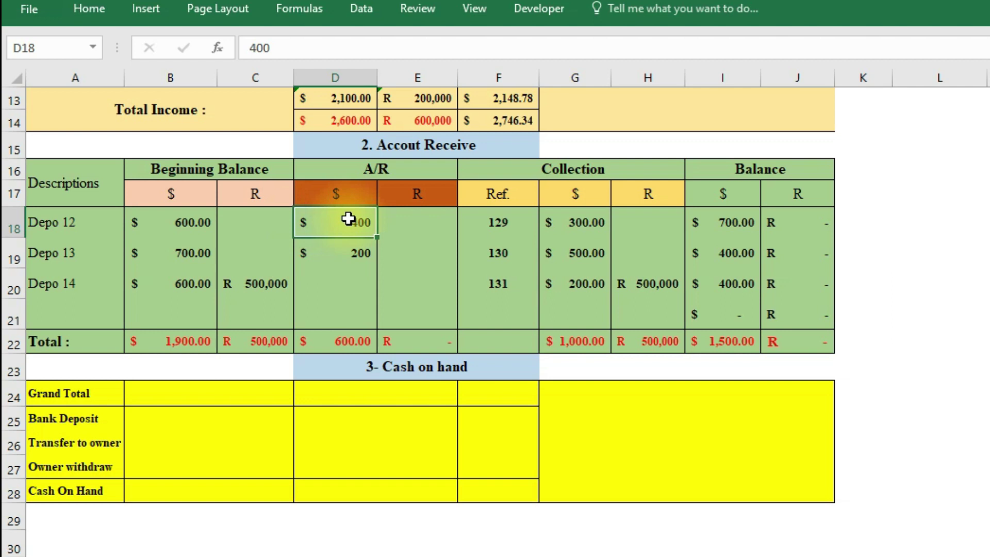
left_click(576, 223)
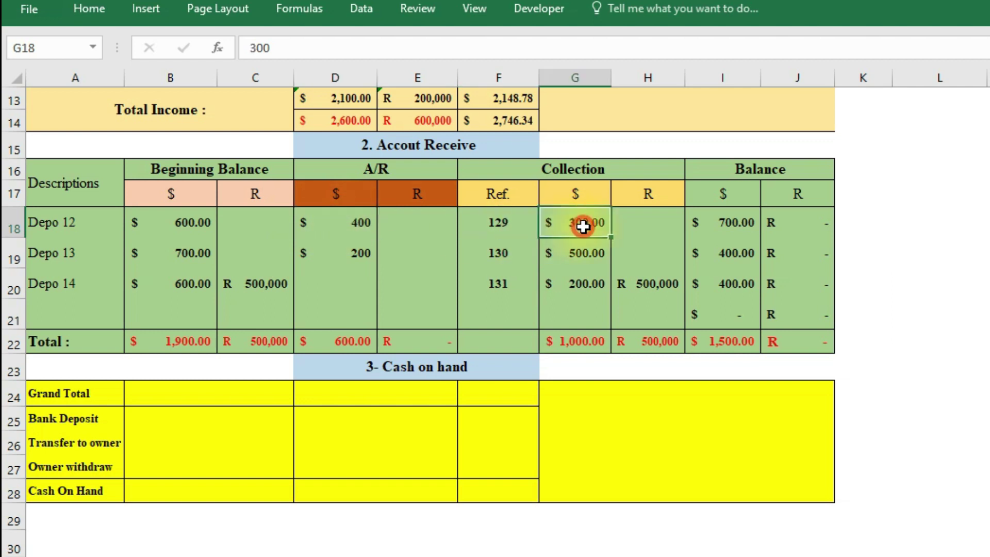
left_click(727, 226)
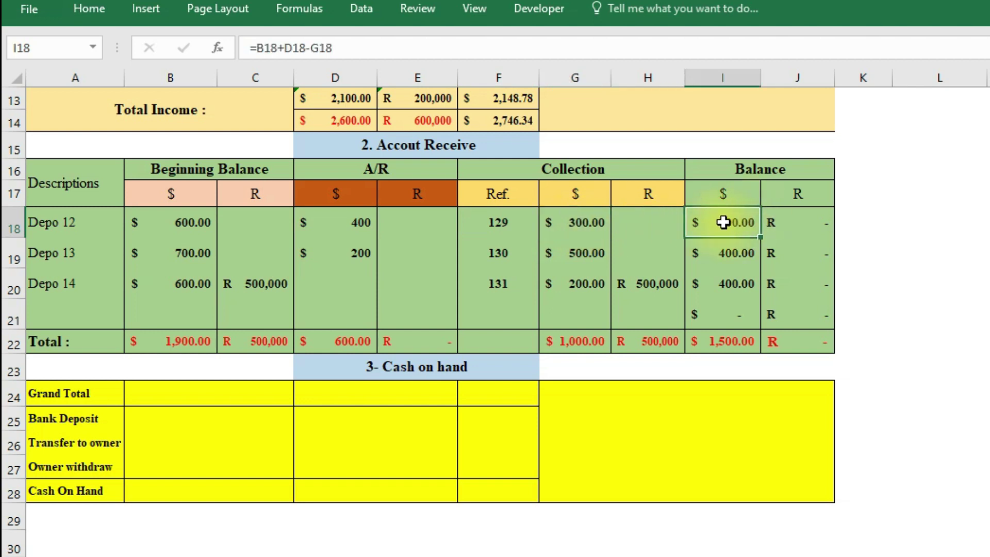
left_click(72, 258)
left_click(200, 252)
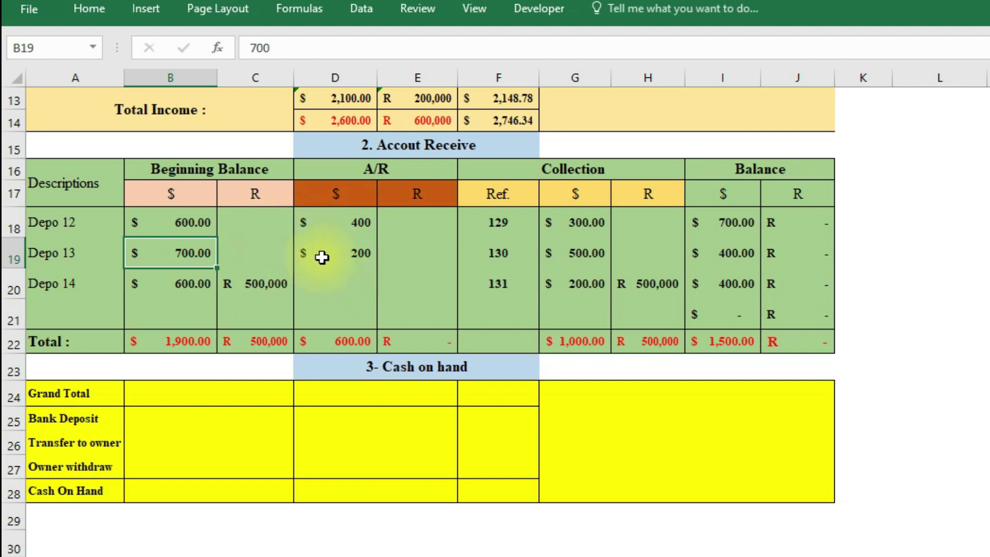
left_click(341, 255)
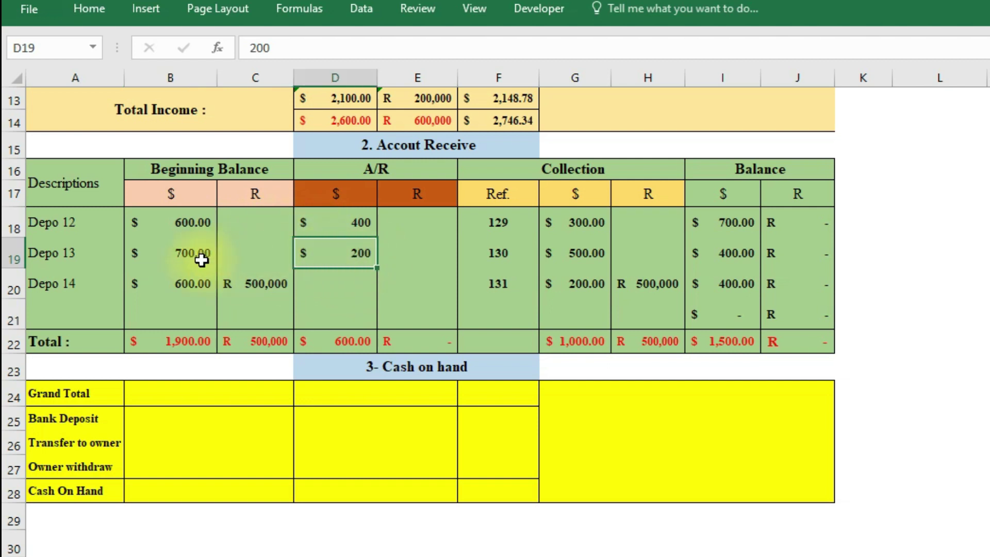
left_click_drag(196, 258, 343, 249)
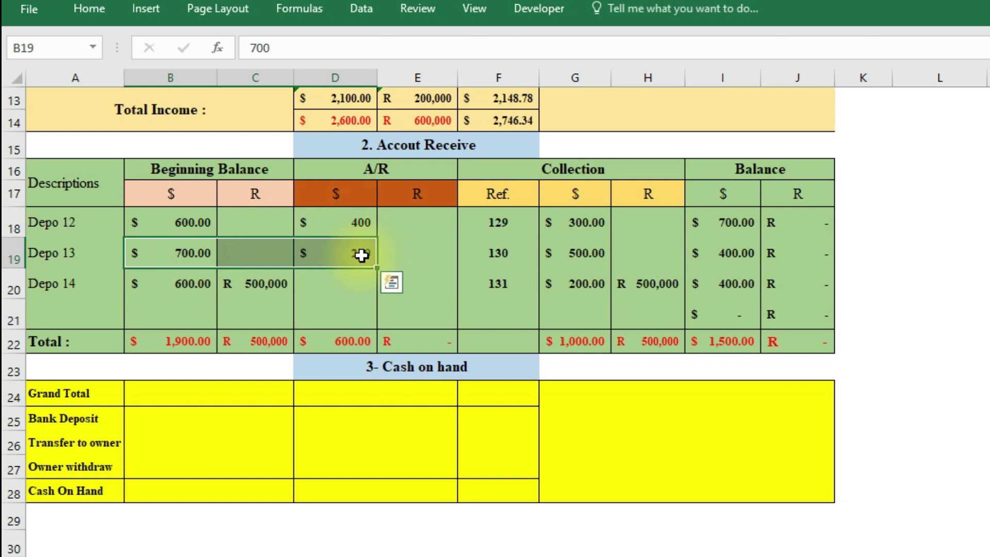
left_click(569, 253)
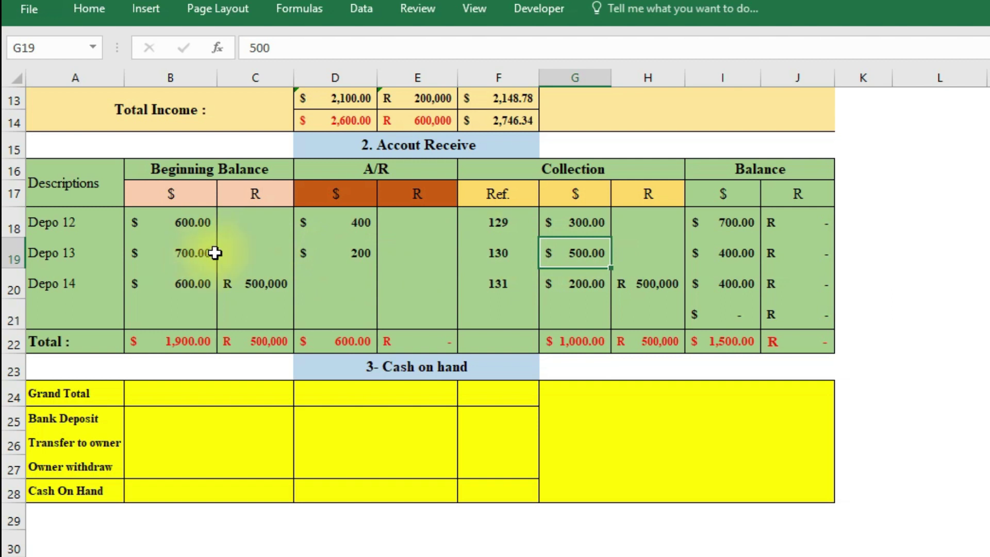
left_click(732, 252)
left_click(743, 281)
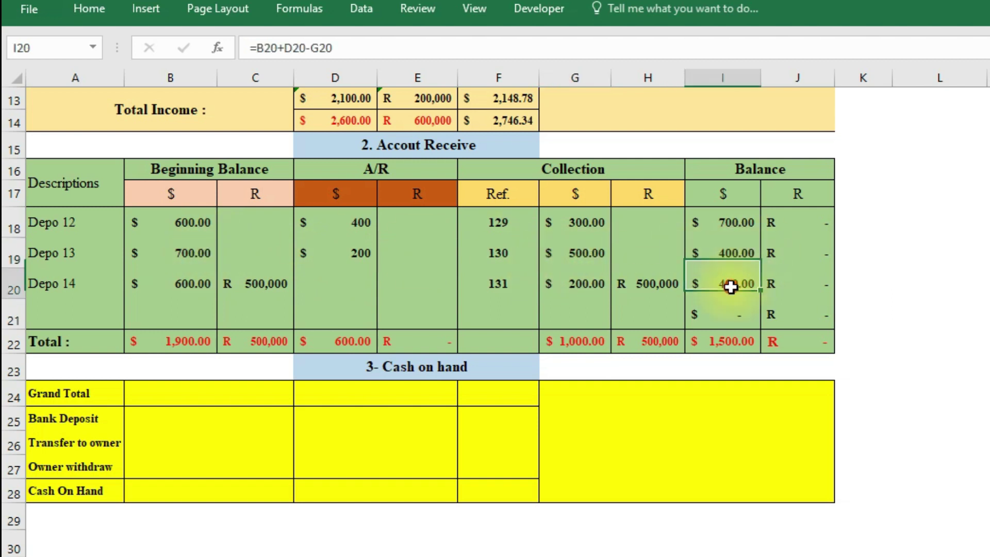
left_click(730, 222)
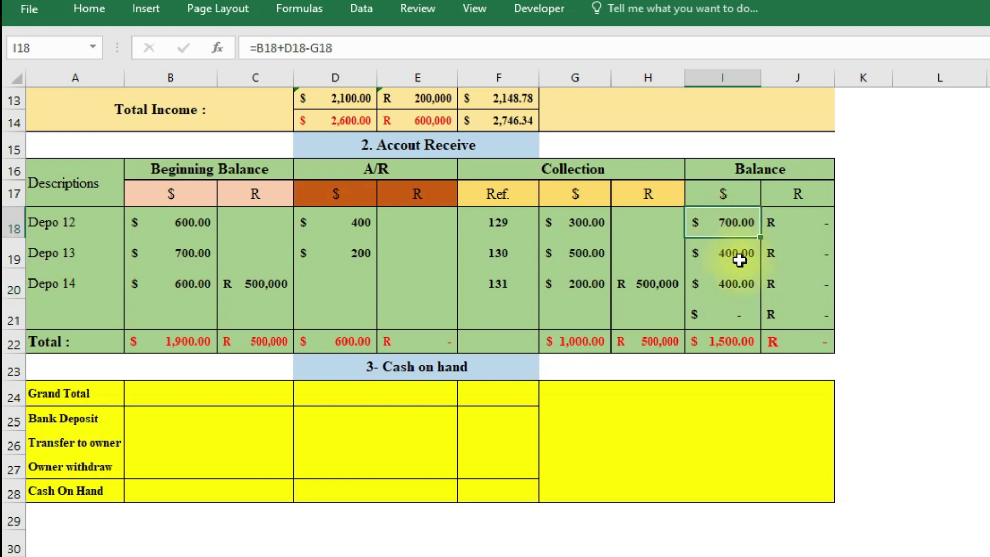
left_click(735, 255)
left_click(729, 286)
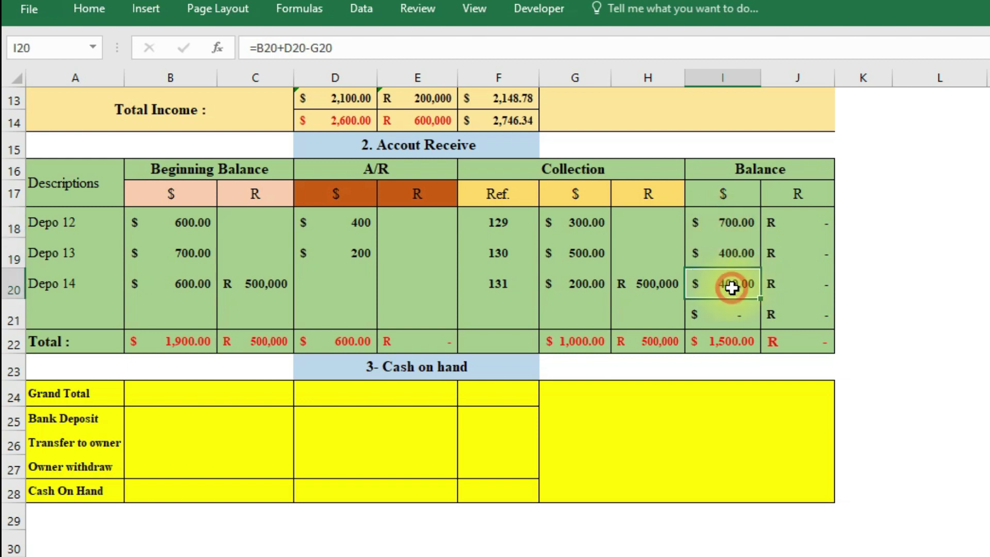
left_click(722, 341)
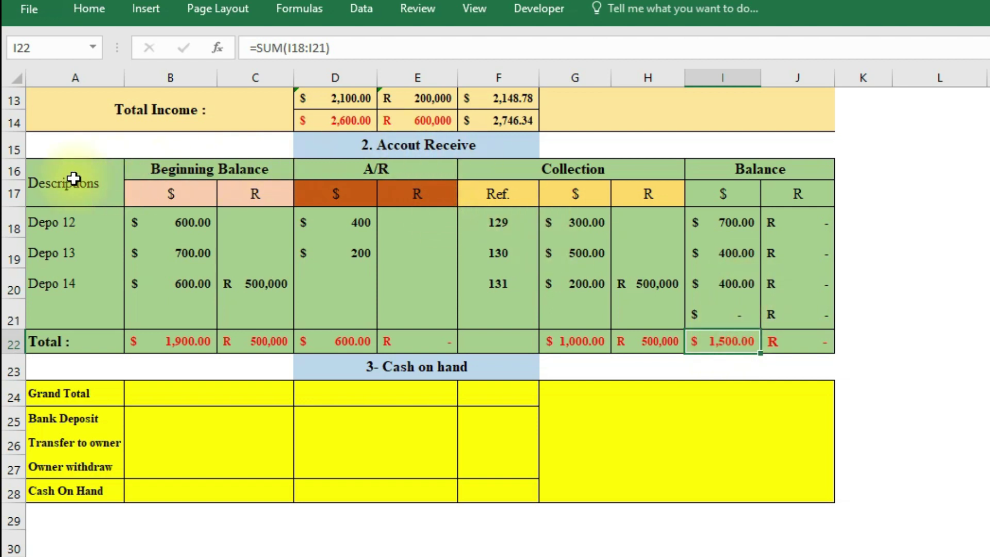
Step: Highlight the Account Receive table and its Beginning Balance, A/R and Collection columns
left_click_drag(74, 179, 760, 194)
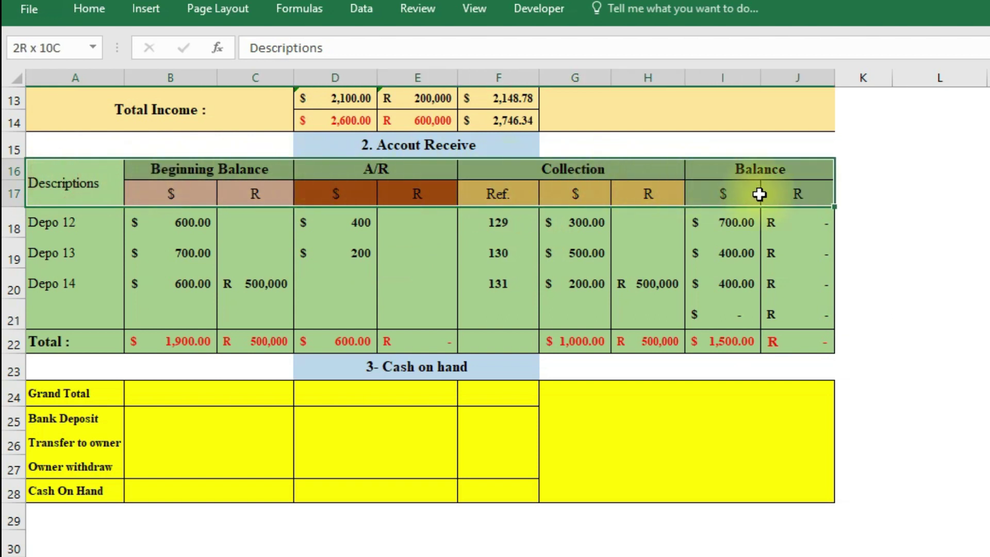
left_click_drag(760, 194, 787, 339)
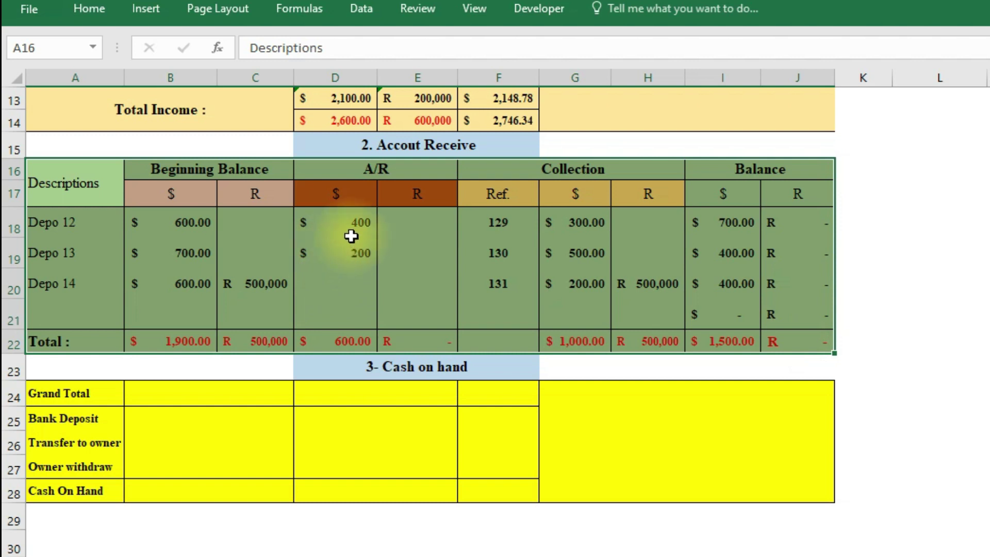
left_click(352, 236)
left_click_drag(172, 195, 239, 302)
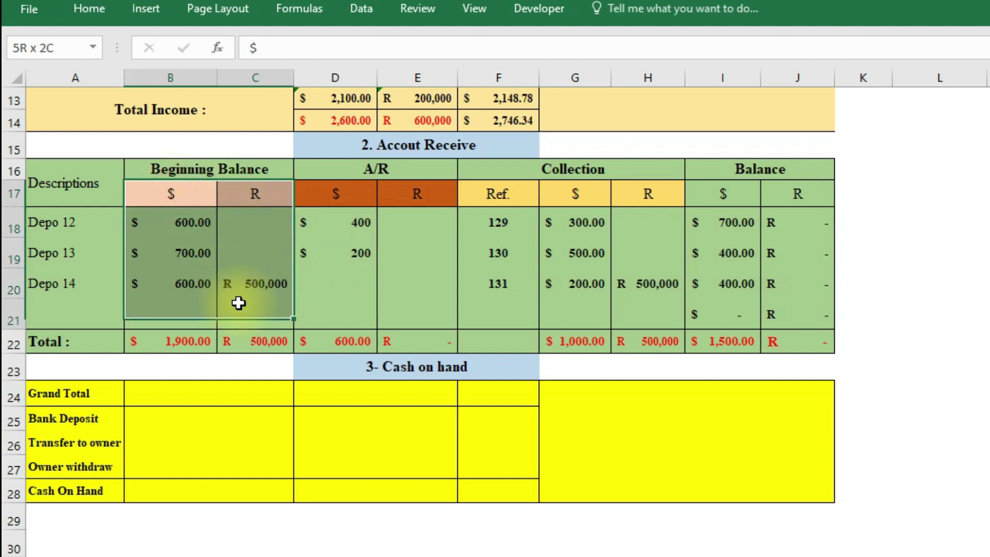
left_click_drag(206, 196, 254, 315)
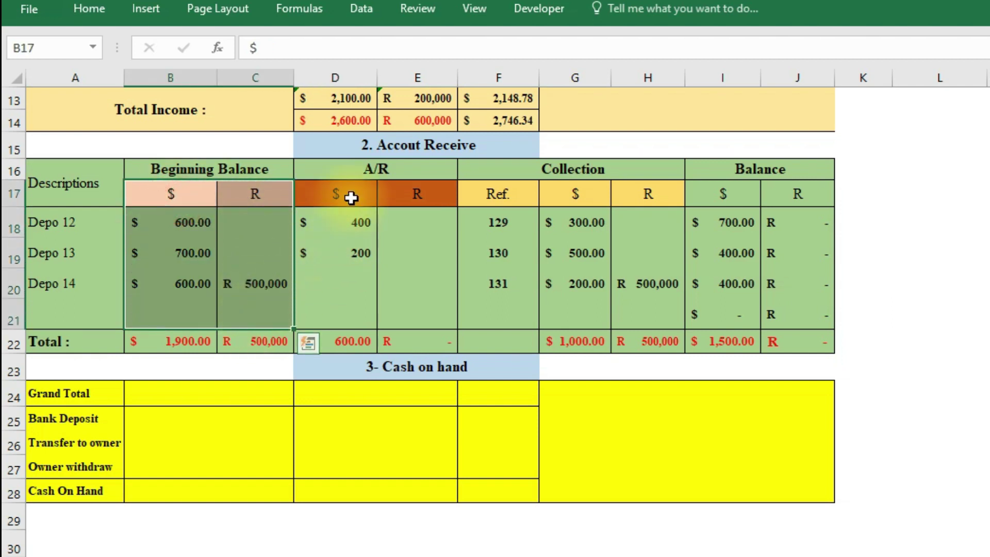
left_click_drag(351, 198, 410, 312)
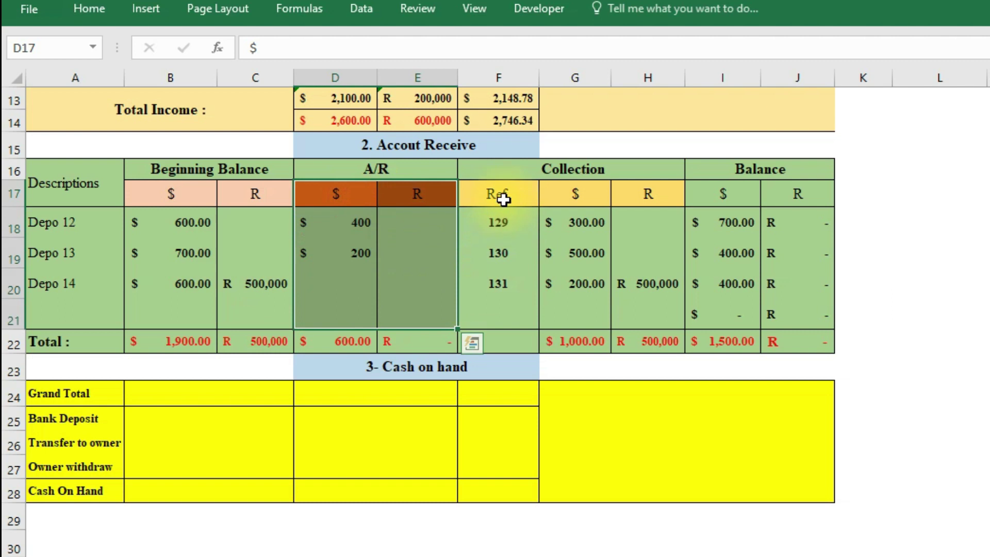
left_click_drag(504, 200, 640, 310)
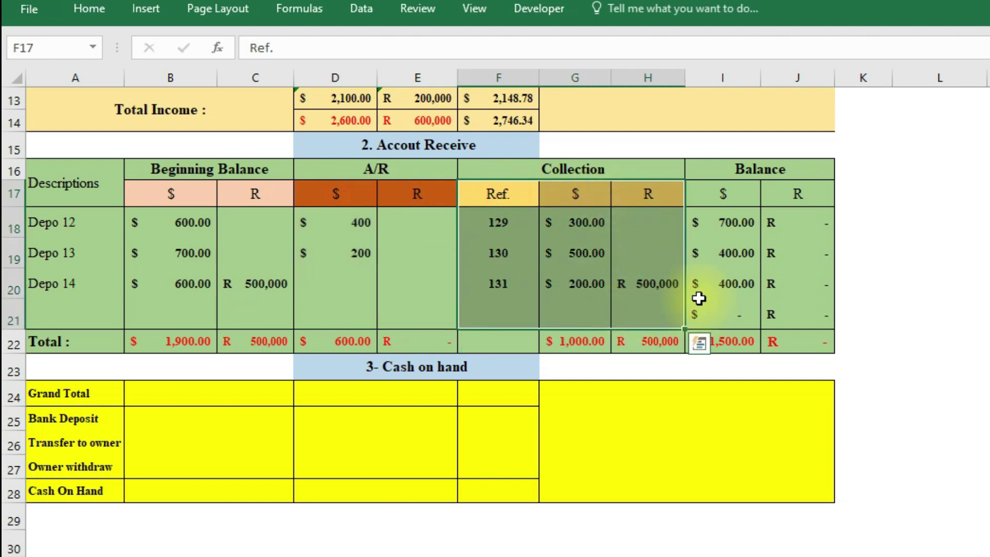
left_click(580, 279)
Step: Check the Balance $ and R formulas for Depo 12 to Depo 14, e.g. =B20+D20-G20
scroll(581, 277, "up", 1)
scroll(581, 277, "up", 1)
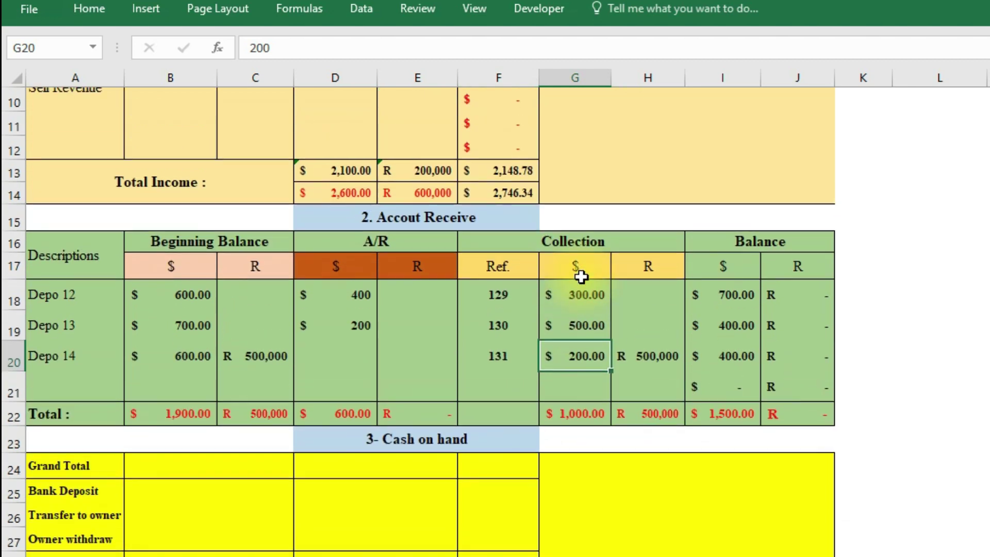
scroll(526, 288, "down", 1)
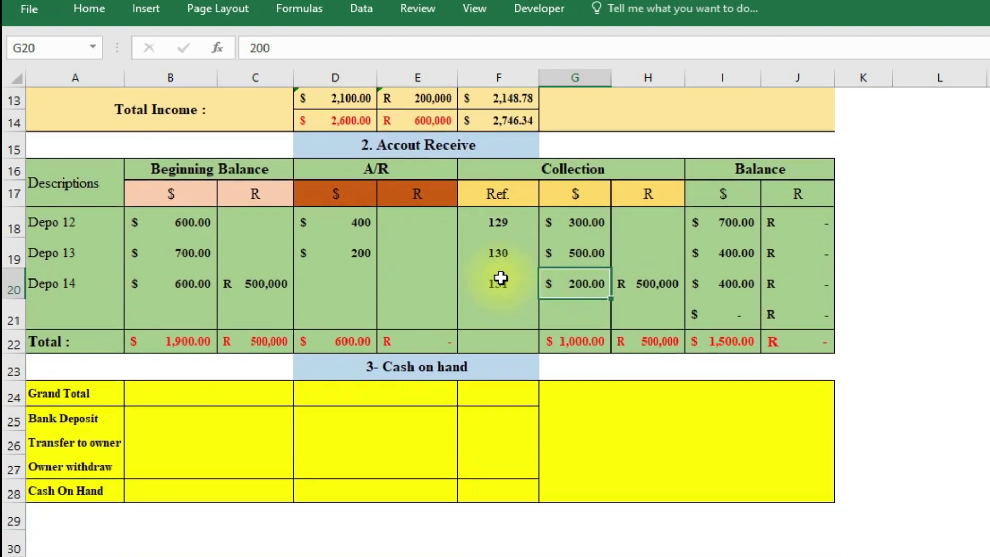
mouse_move(70, 172)
left_mouse_down()
mouse_move(775, 268)
mouse_move(780, 339)
left_mouse_up()
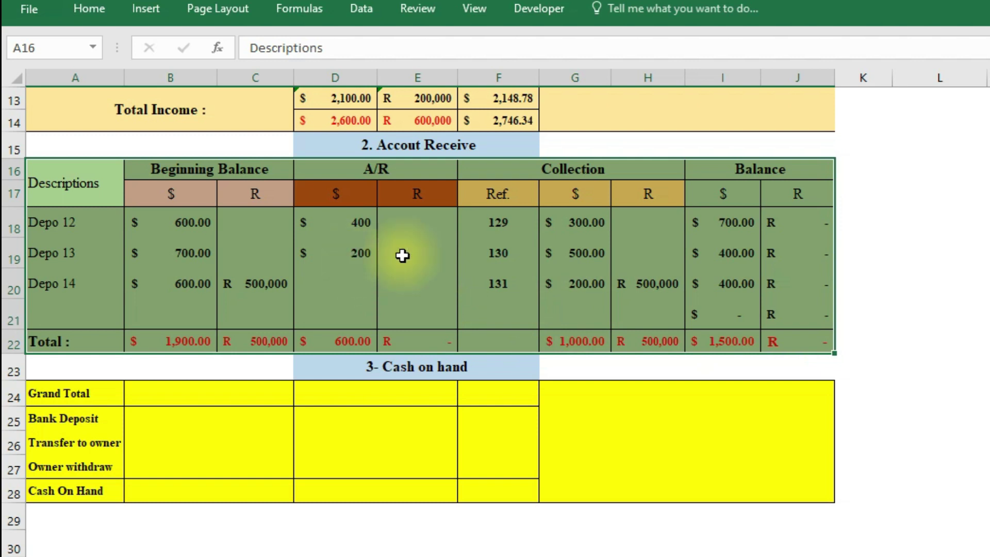
left_click(513, 259)
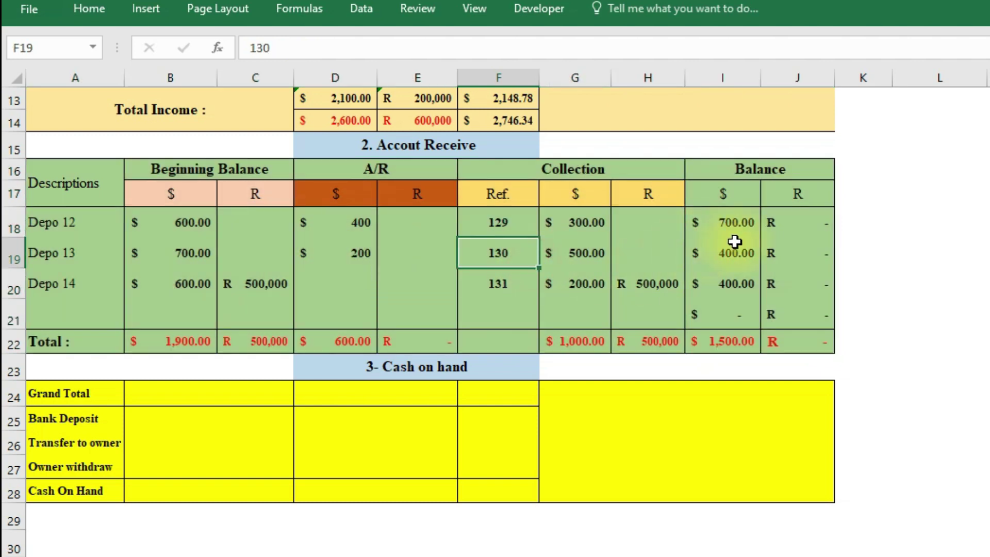
left_click(740, 220)
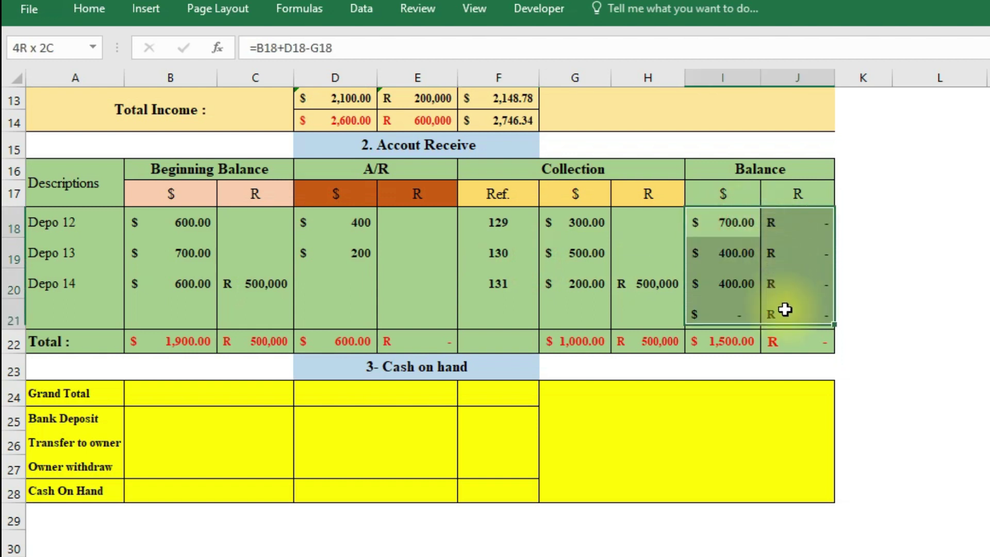
left_click_drag(739, 220, 783, 309)
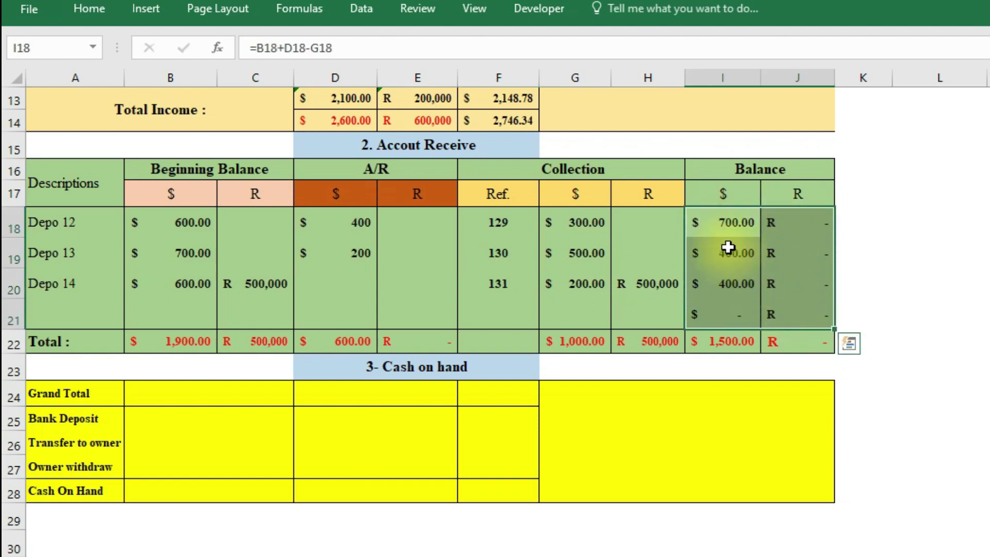
left_click(717, 289)
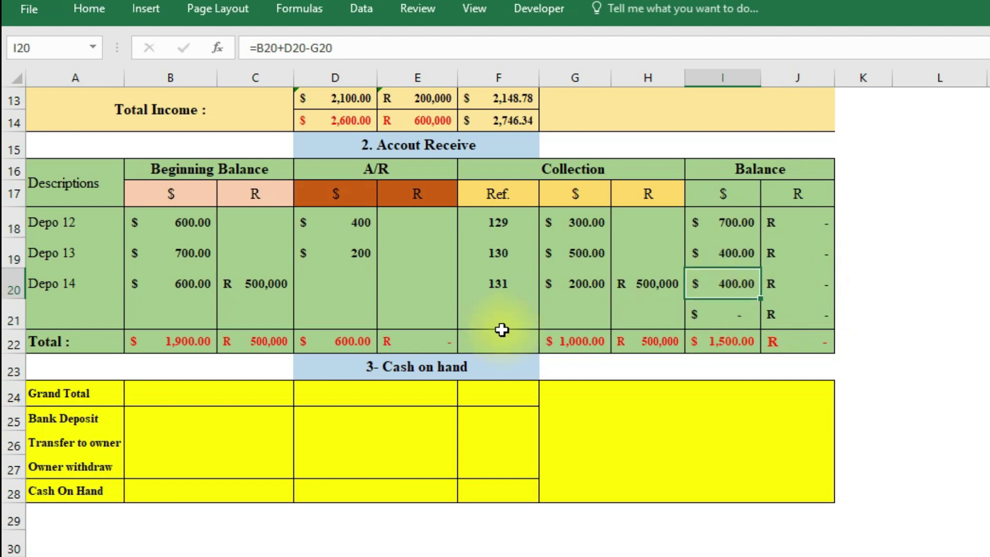
Step: Fill the Depo 12 Balance $ and R formulas down through row 21
scroll(503, 327, "up", 3)
scroll(449, 329, "down", 2)
scroll(395, 330, "down", 1)
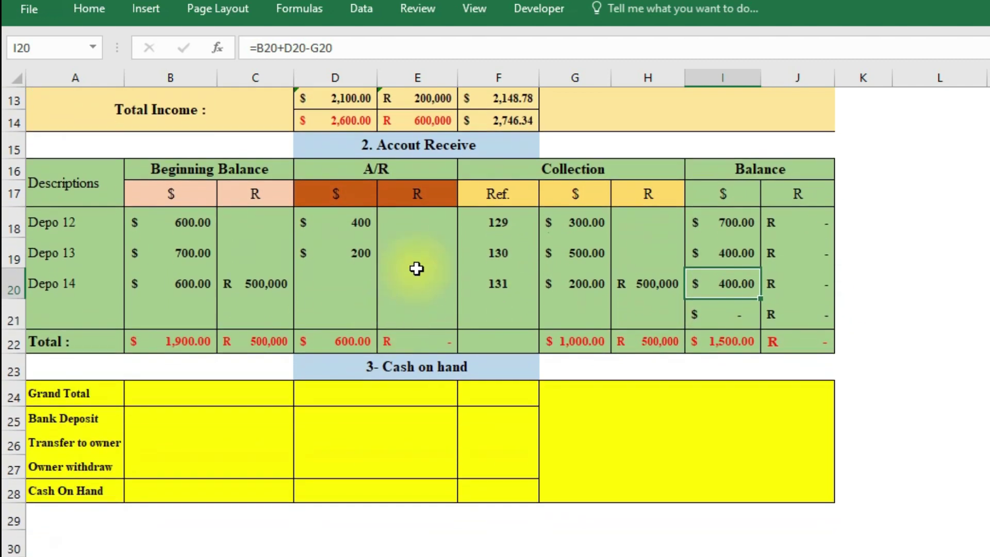
scroll(412, 272, "up", 2)
scroll(413, 272, "up", 1)
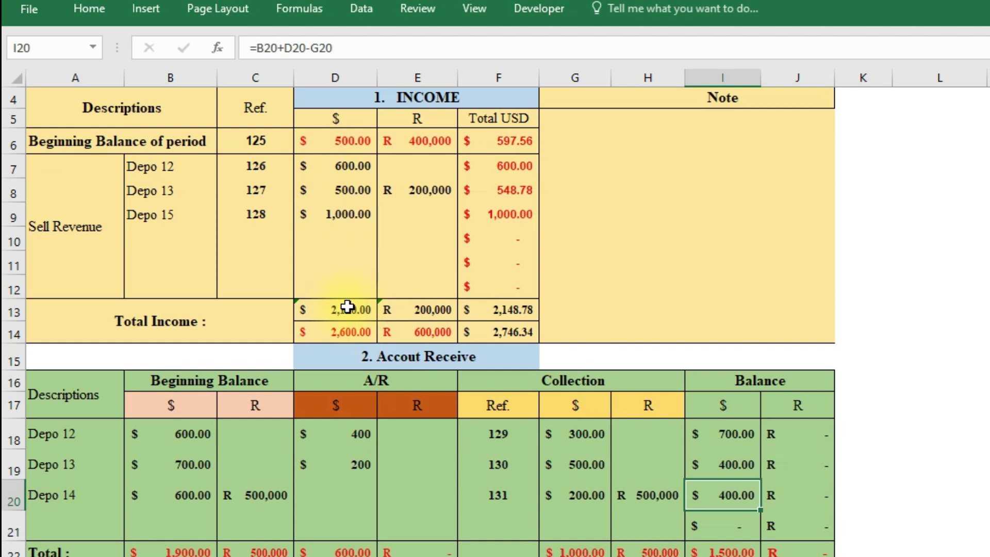
scroll(347, 306, "down", 1)
scroll(347, 311, "down", 1)
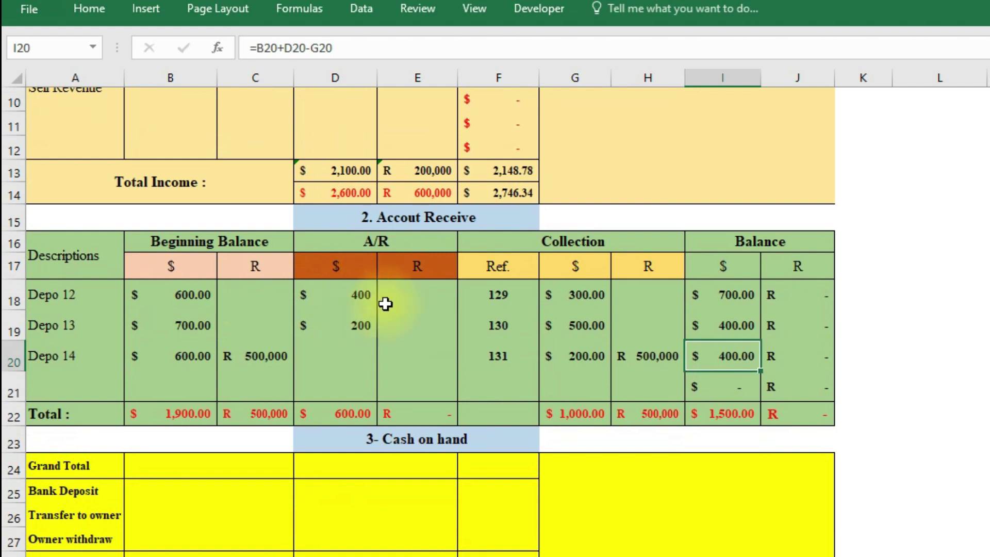
mouse_move(727, 294)
left_mouse_down()
mouse_move(775, 304)
mouse_move(794, 379)
left_mouse_up()
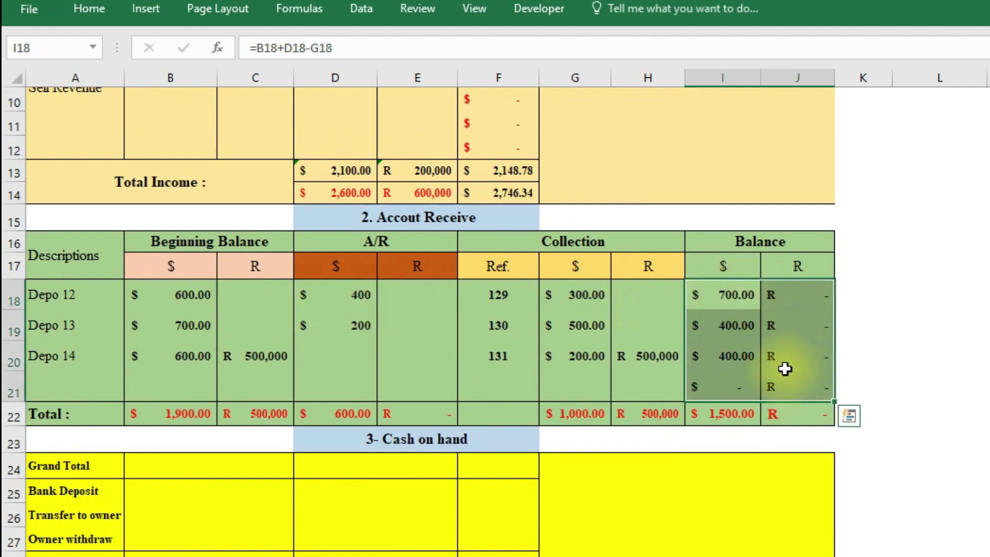
left_click(737, 326)
Step: Review the empty 3- Cash on hand section against the 1. INCOME section
scroll(554, 329, "down", 1)
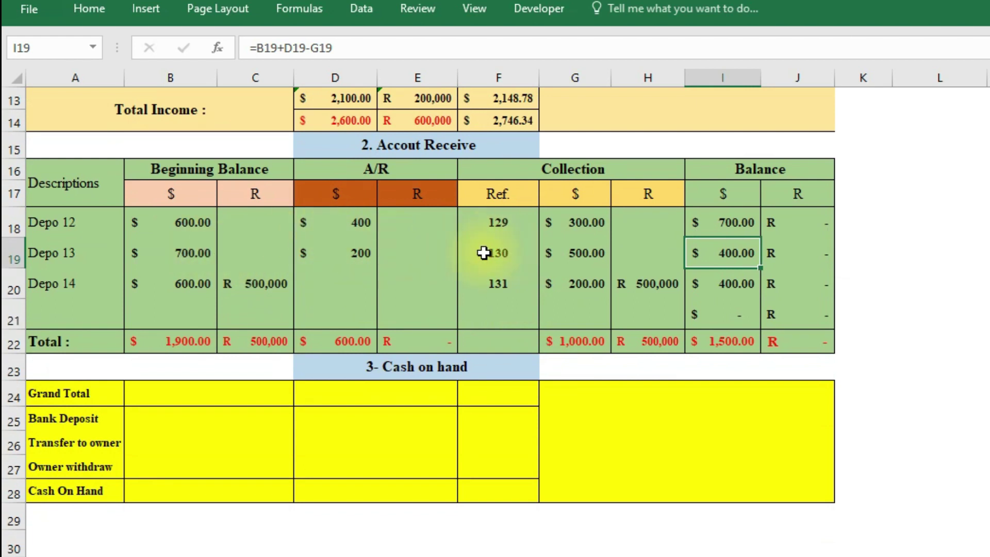
scroll(482, 251, "down", 1)
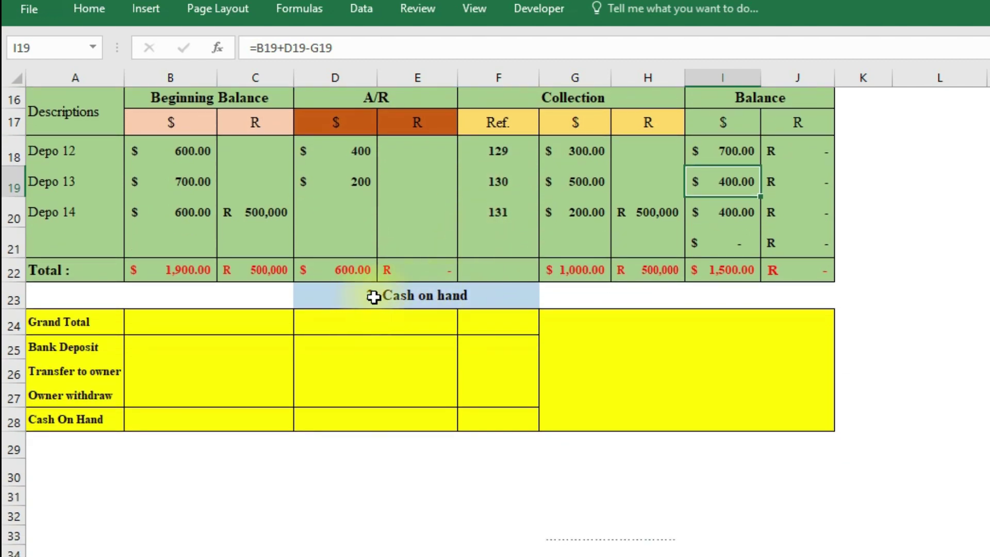
left_click(428, 291)
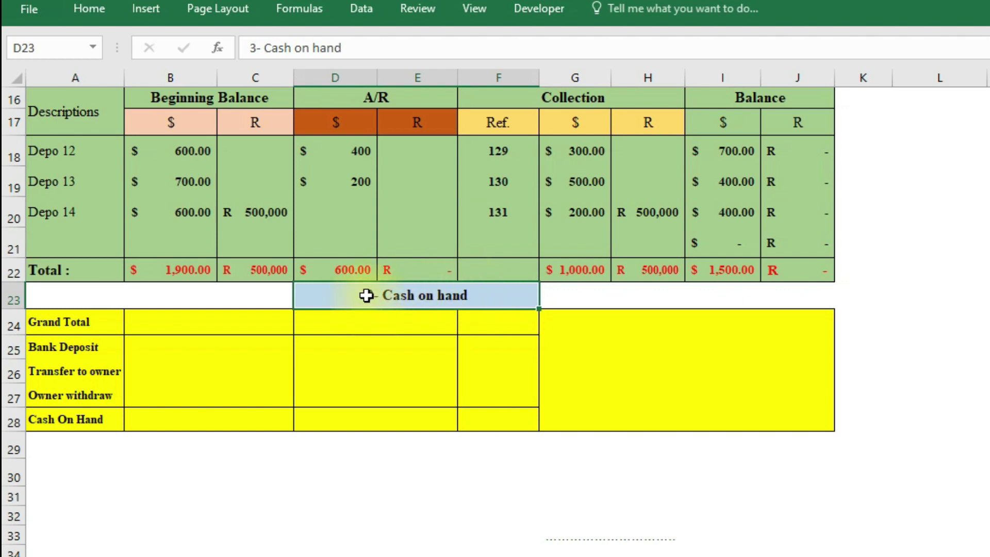
scroll(367, 295, "up", 1)
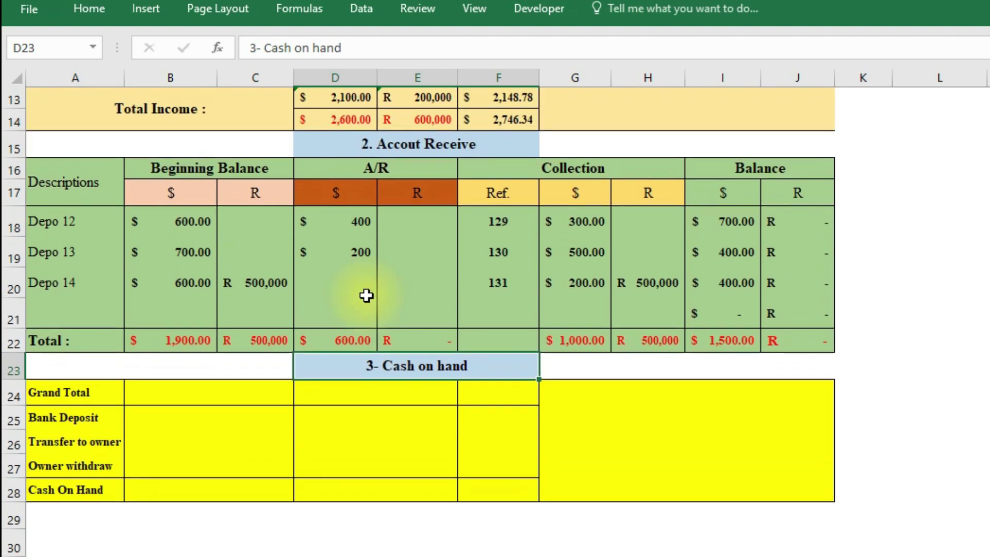
scroll(391, 295, "up", 3)
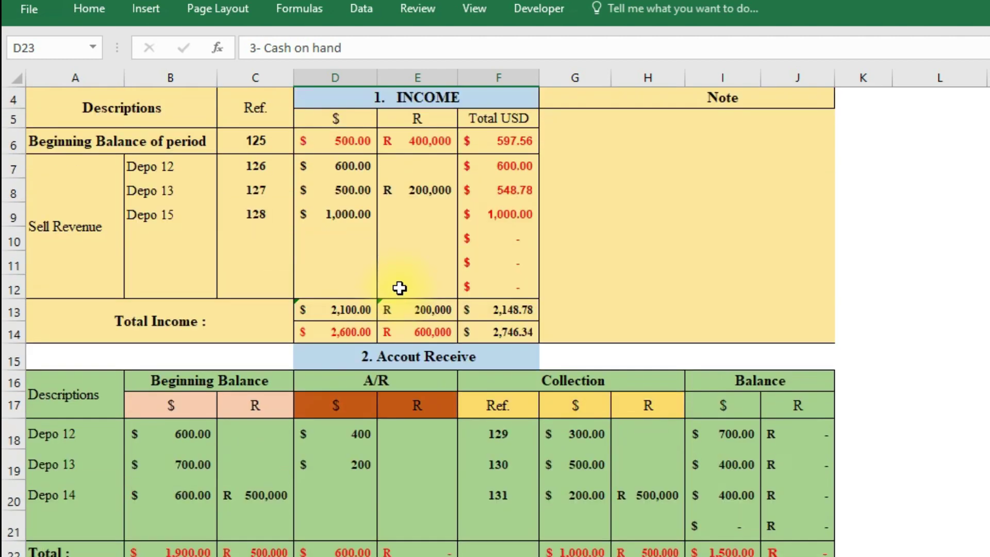
left_click(402, 99)
scroll(432, 142, "down", 1)
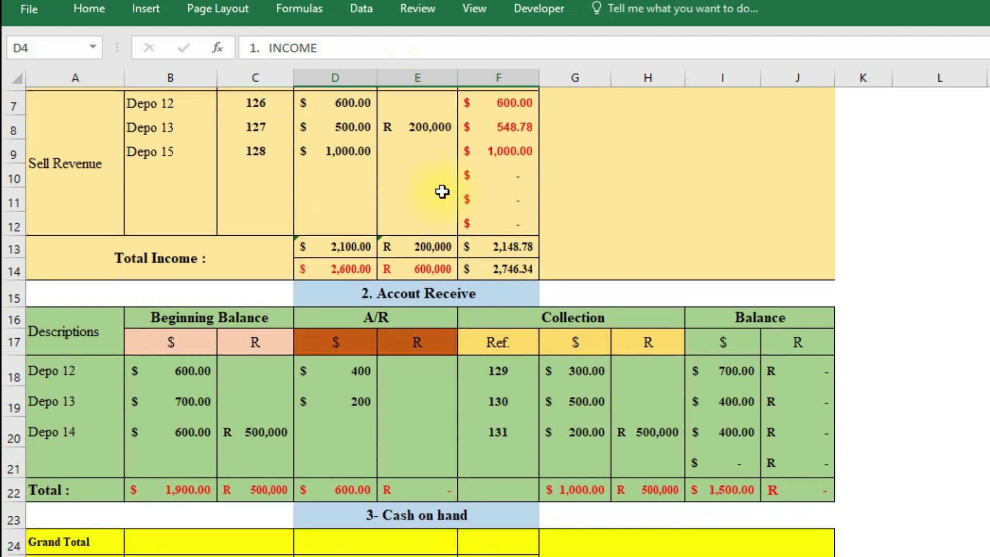
scroll(442, 192, "down", 1)
scroll(446, 334, "down", 2)
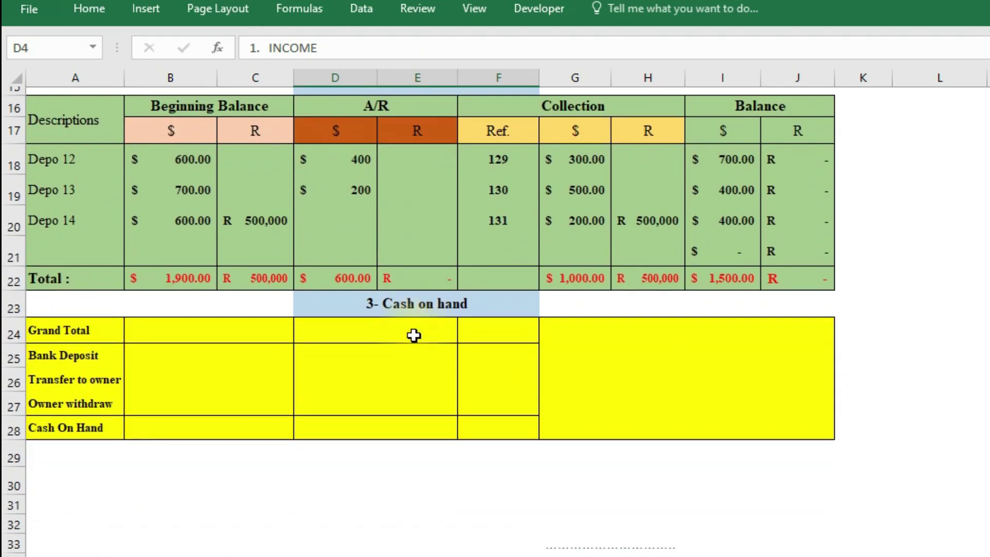
left_click(407, 289)
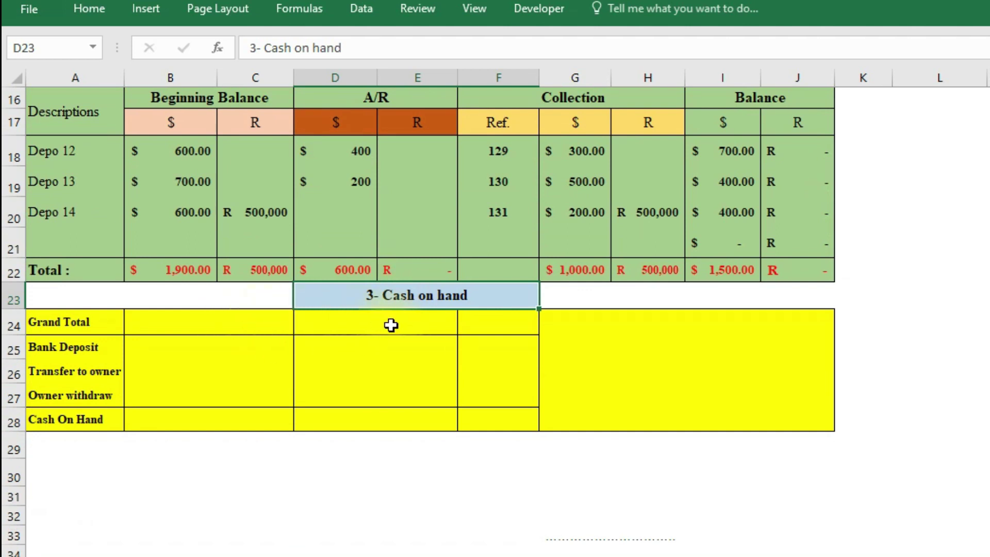
left_click(391, 325)
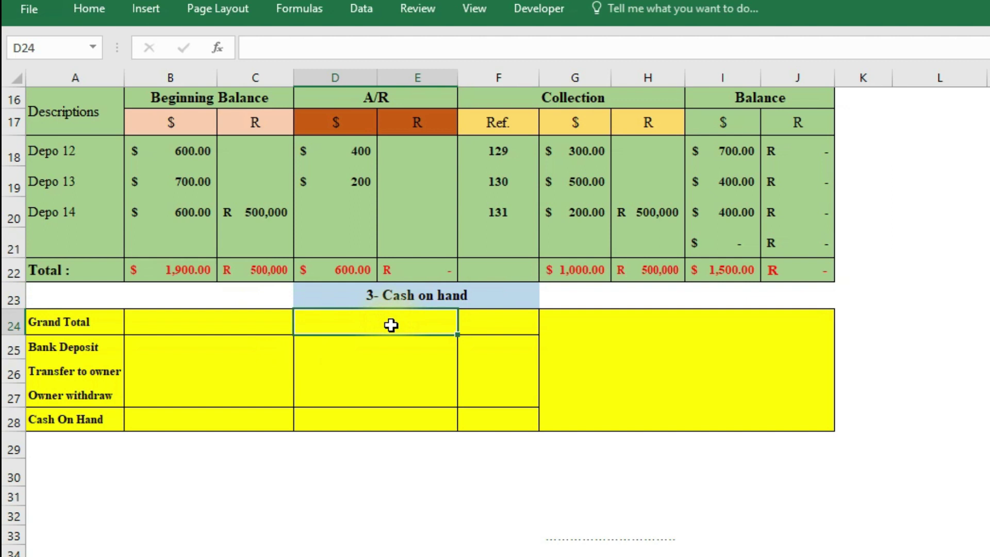
left_click(64, 323)
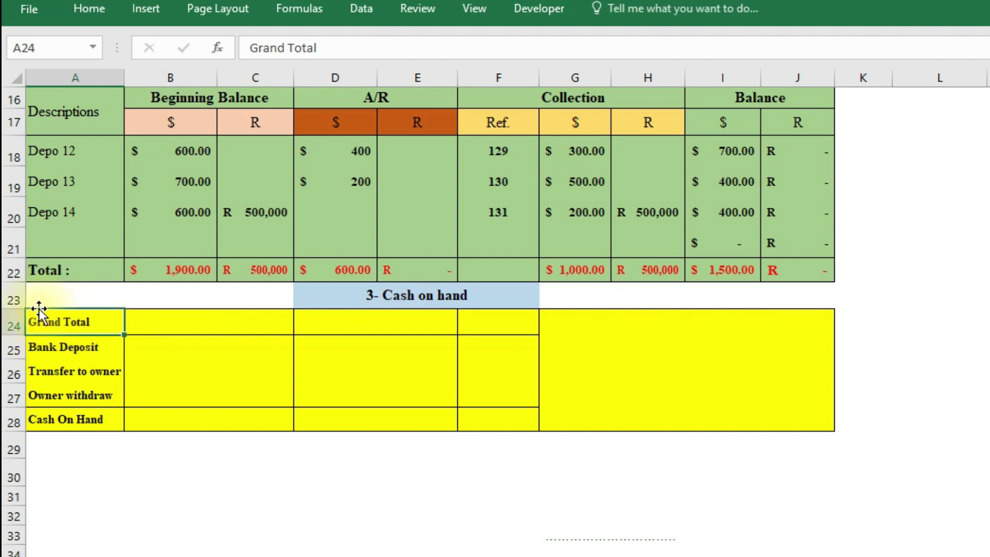
left_click(77, 319)
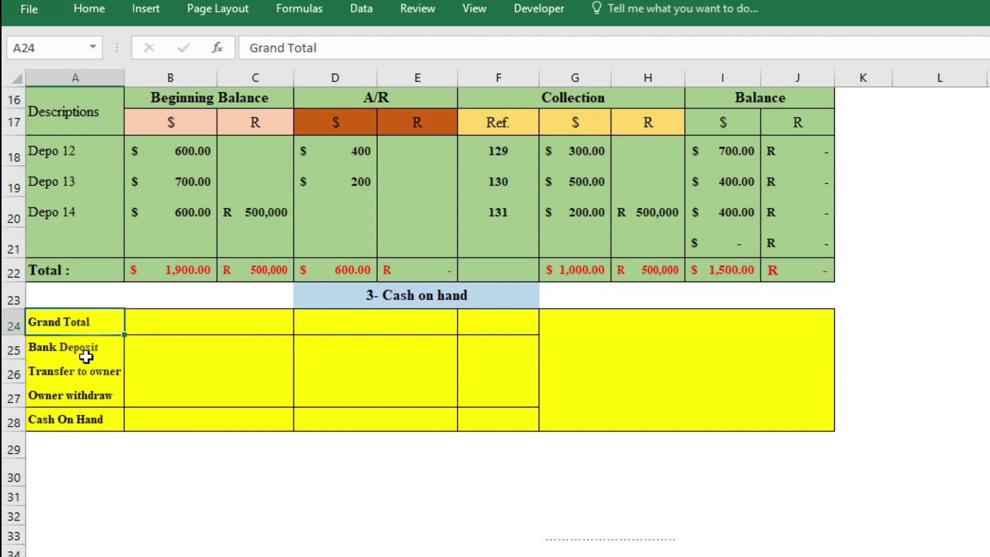
left_click(49, 353)
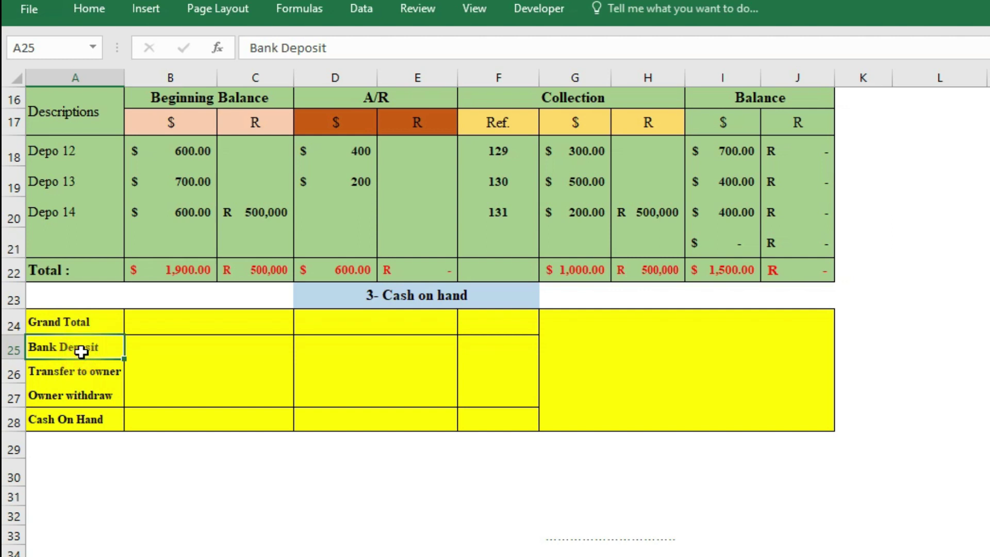
left_click(39, 376)
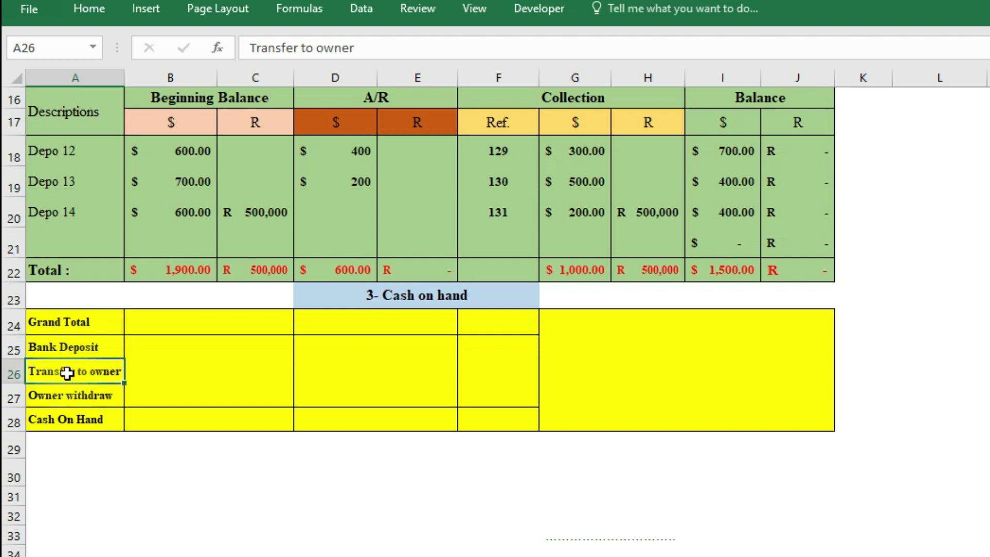
left_click(190, 413)
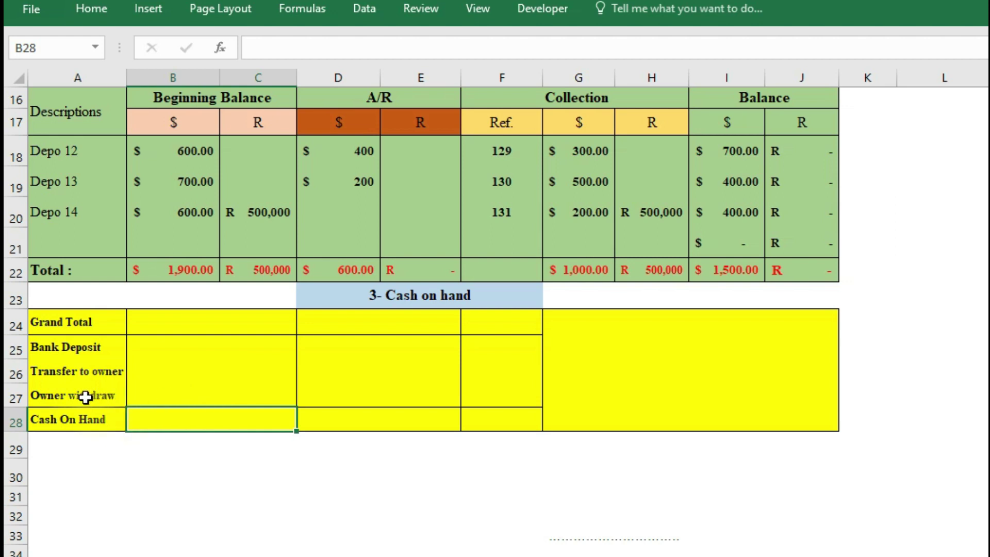
left_click(61, 396)
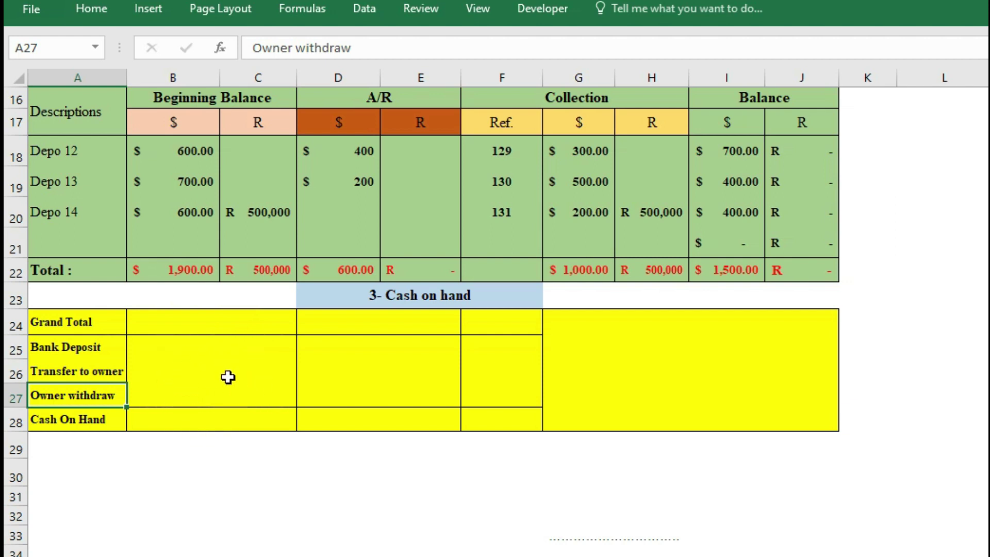
left_click(249, 323)
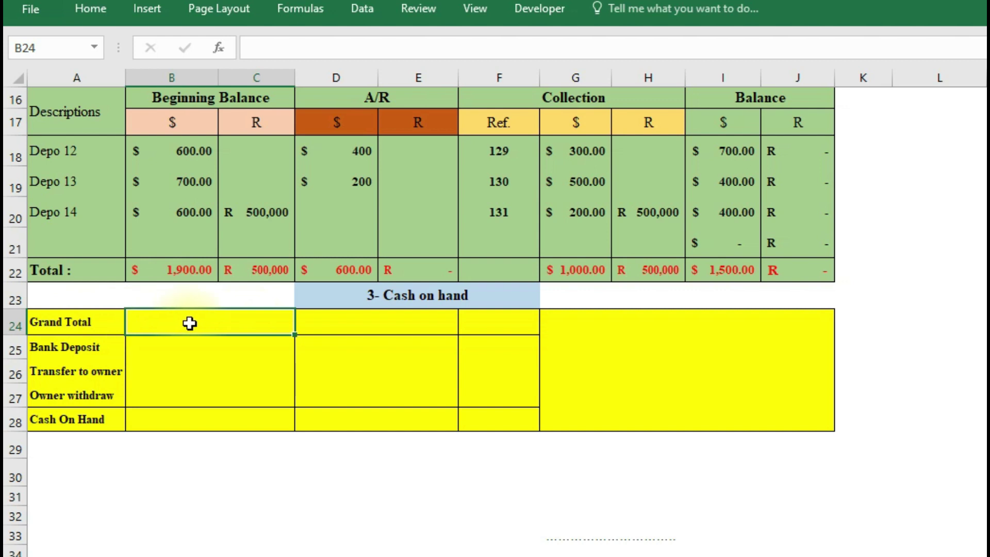
left_click(96, 322)
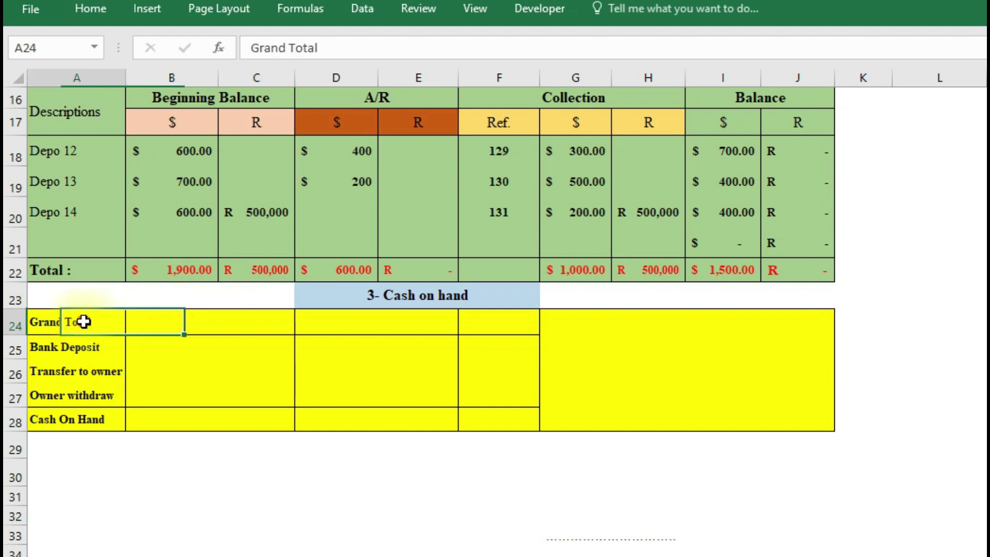
Step: Enter =D14+G22 in the dollar Grand Total cell B24, giving $3,600.00
left_click(199, 319)
type("=")
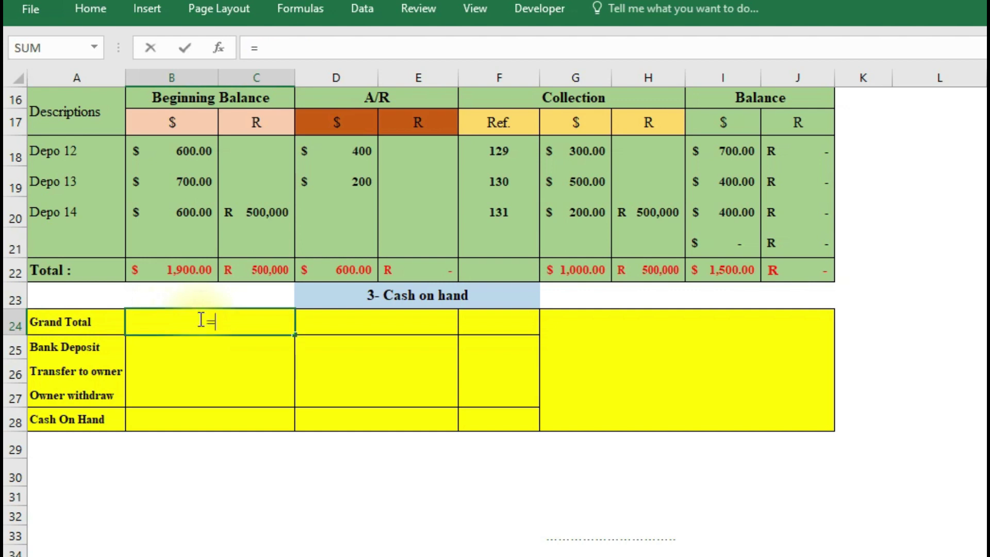
scroll(209, 320, "up", 1)
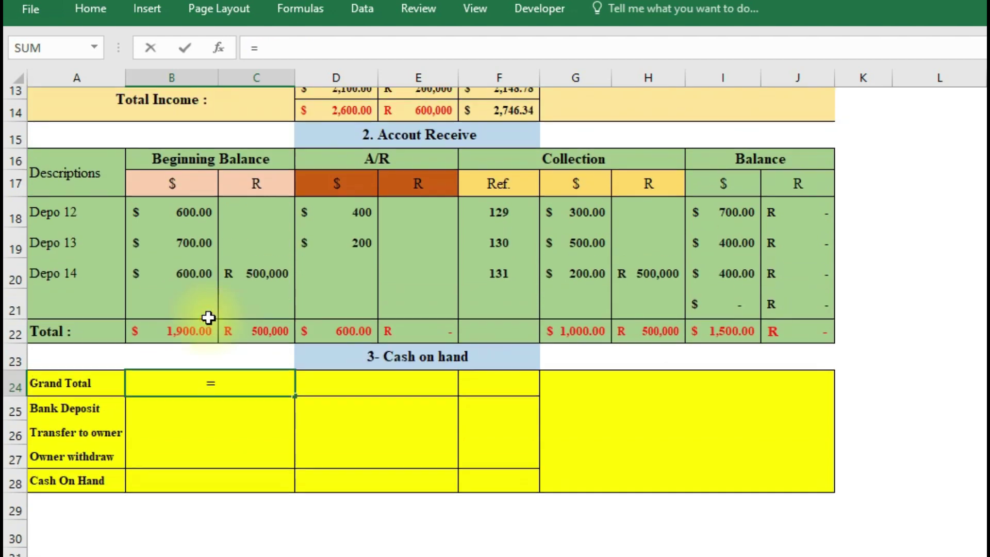
scroll(203, 317, "up", 2)
scroll(312, 283, "up", 1)
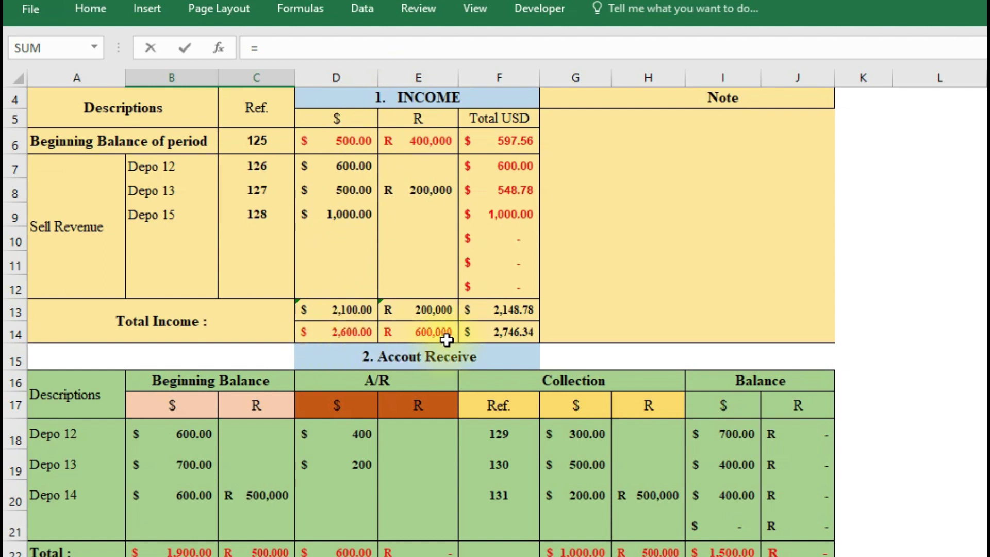
left_click(346, 332)
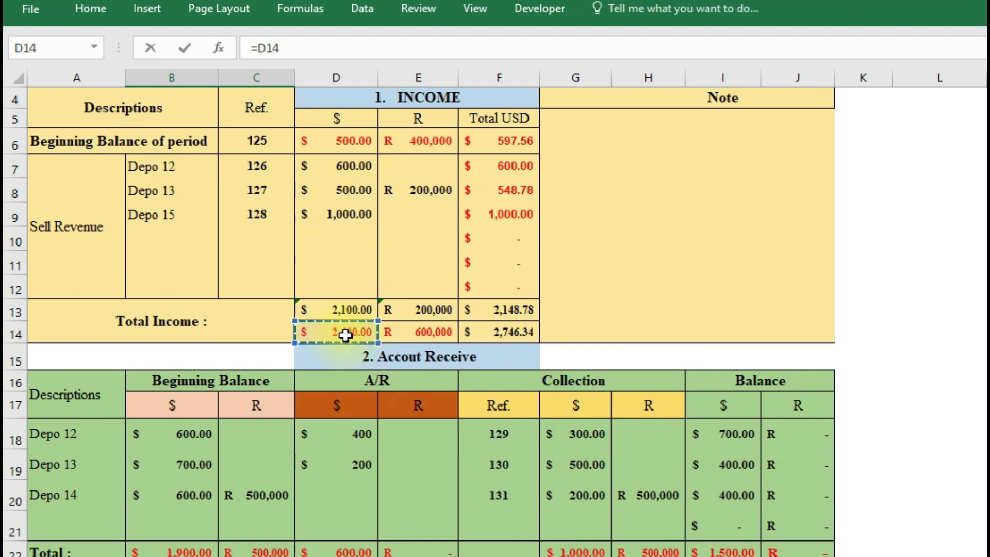
scroll(345, 335, "down", 2)
scroll(350, 335, "down", 1)
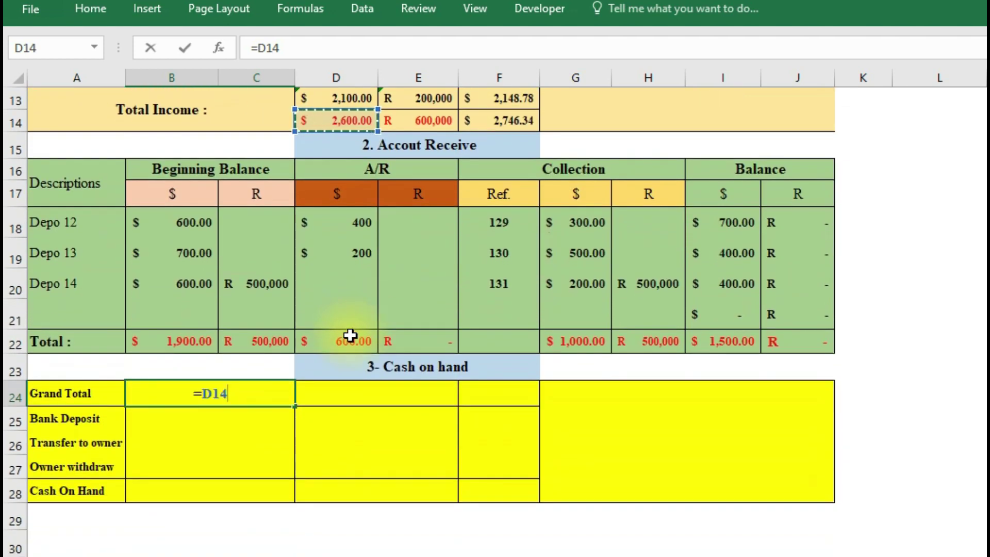
type("+")
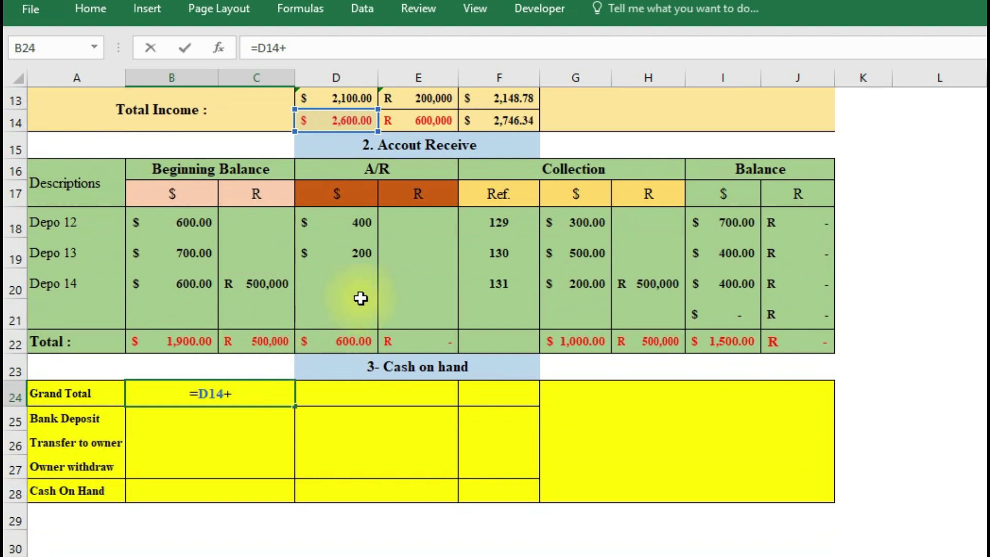
left_click(589, 339)
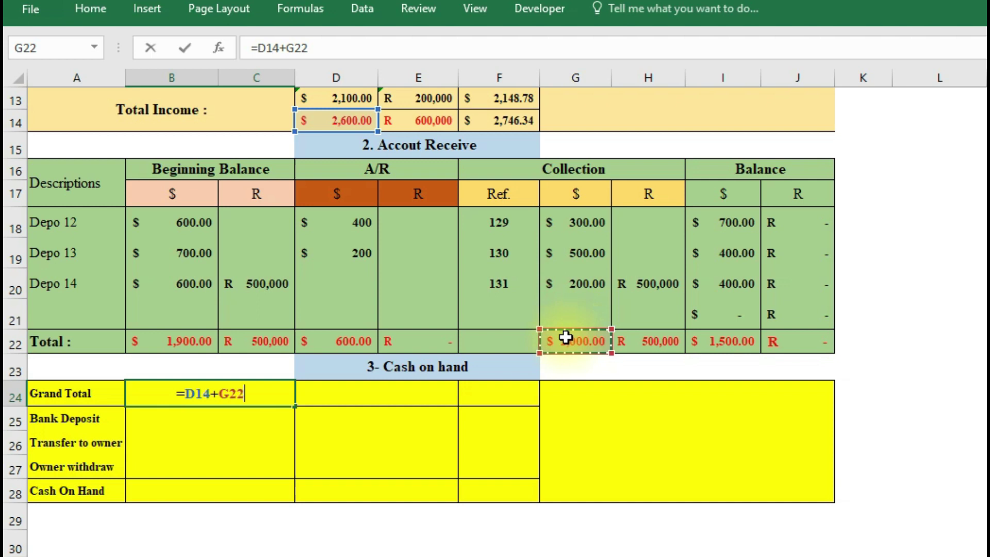
key("Return")
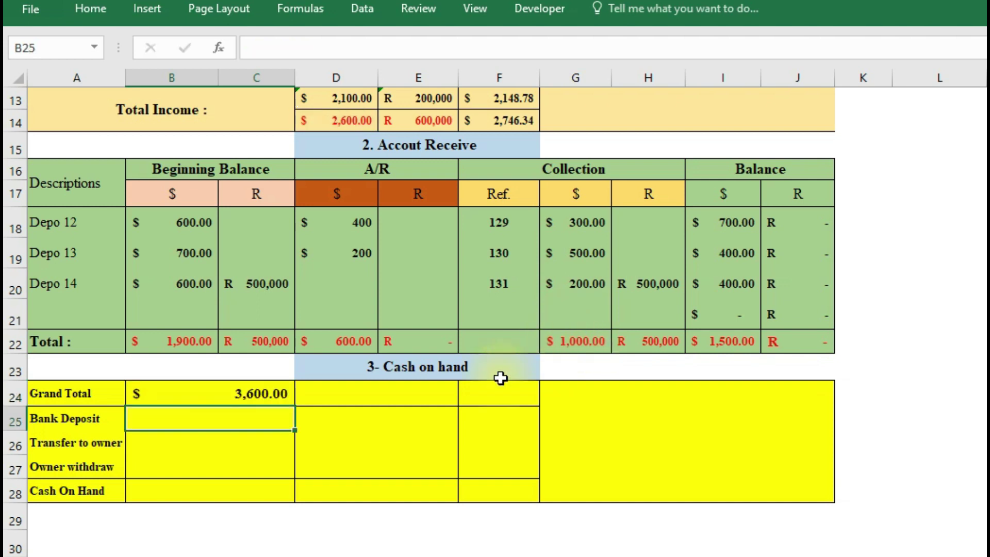
left_click(454, 400)
type("=")
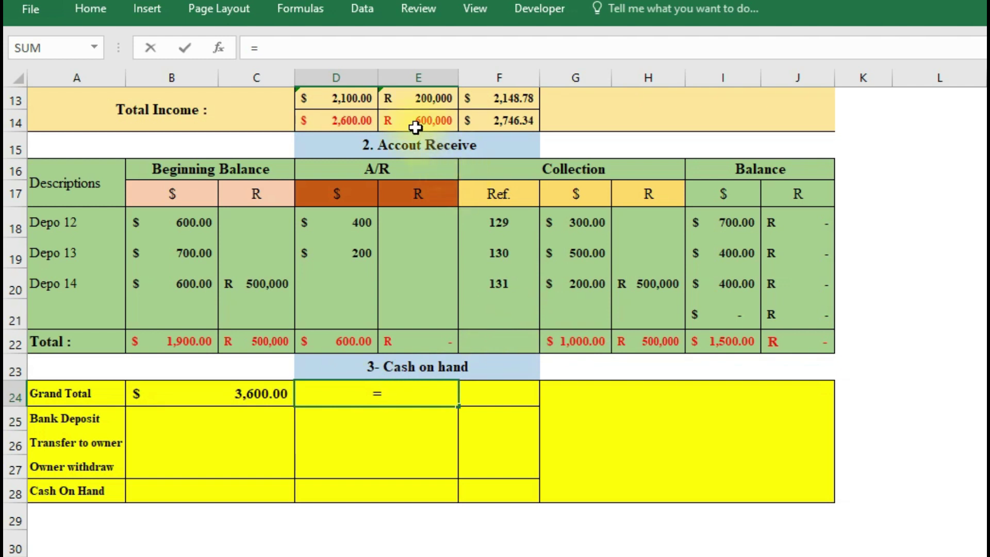
Step: Complete the rand Grand Total formula =E14+H22 in D24, giving R 1,100,000
scroll(432, 121, "up", 1)
scroll(432, 122, "up", 1)
scroll(433, 78, "up", 2)
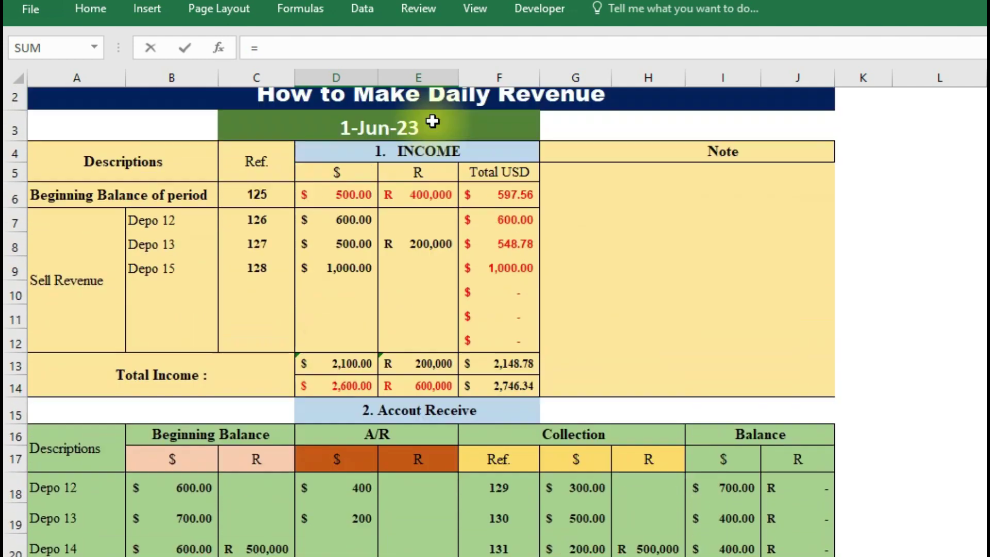
scroll(439, 206, "up", 1)
scroll(449, 392, "down", 1)
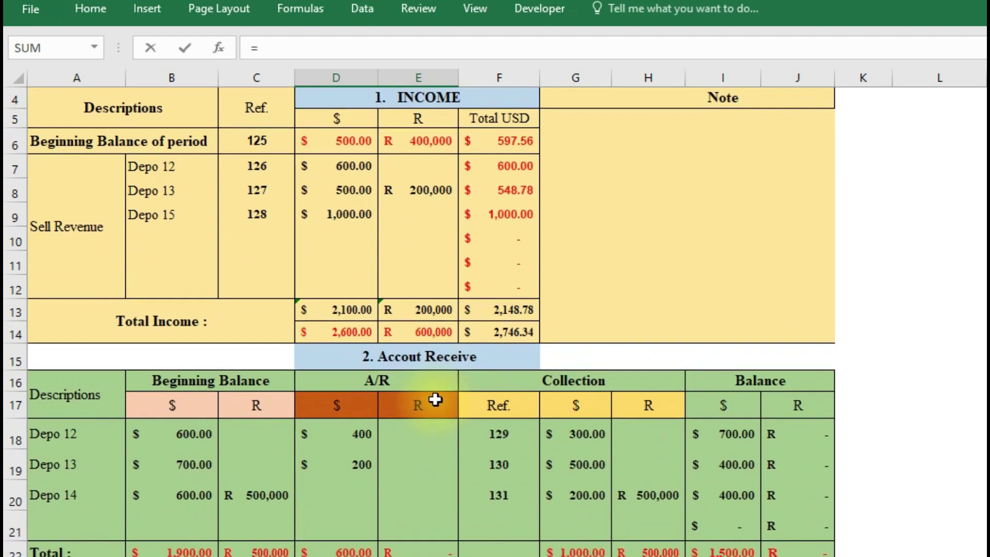
left_click(437, 332)
scroll(436, 331, "down", 2)
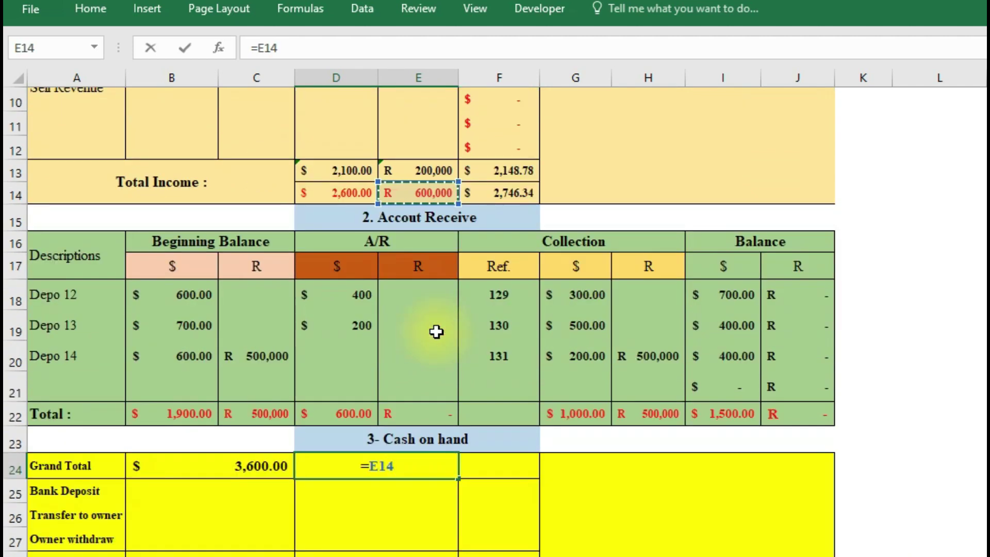
type("+")
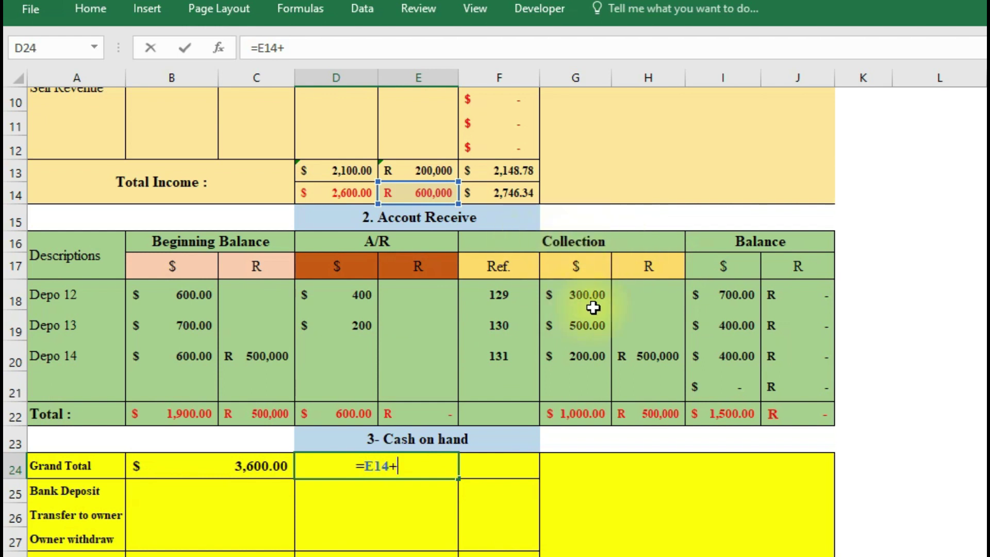
left_click(650, 410)
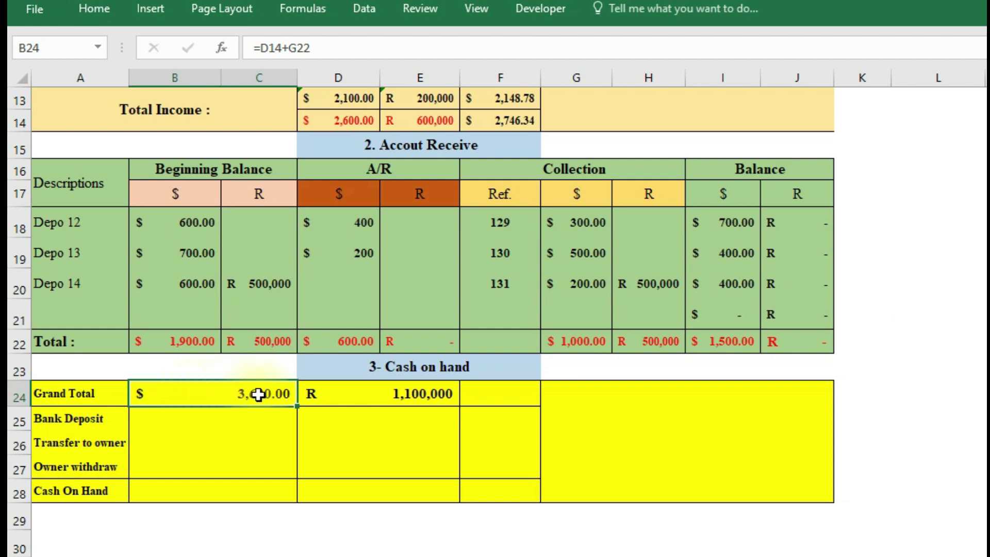
Step: Compare the rand Grand Total formula in D24 with the dollar one in B24
left_click(428, 396)
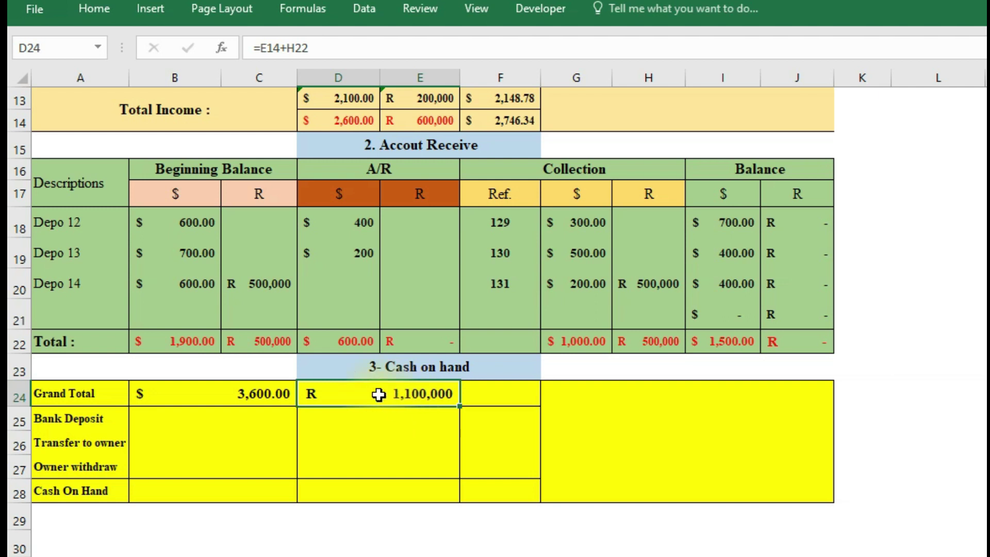
scroll(309, 395, "down", 1)
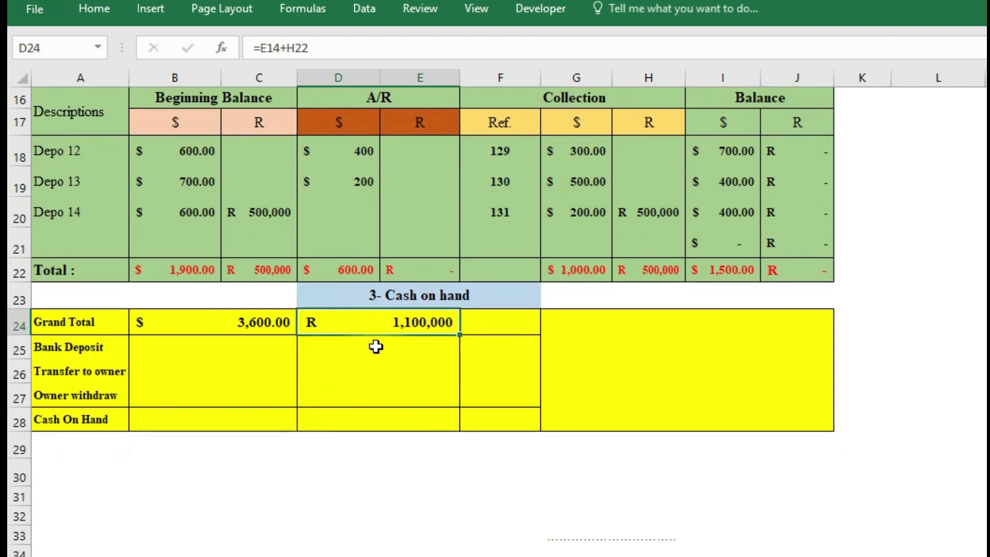
left_click(259, 324)
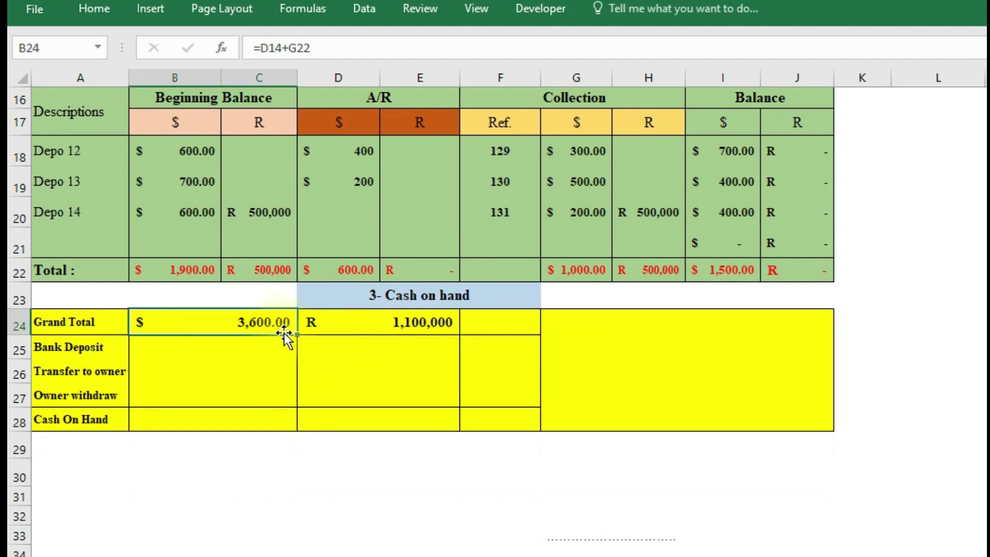
scroll(435, 355, "up", 1)
scroll(392, 377, "down", 1)
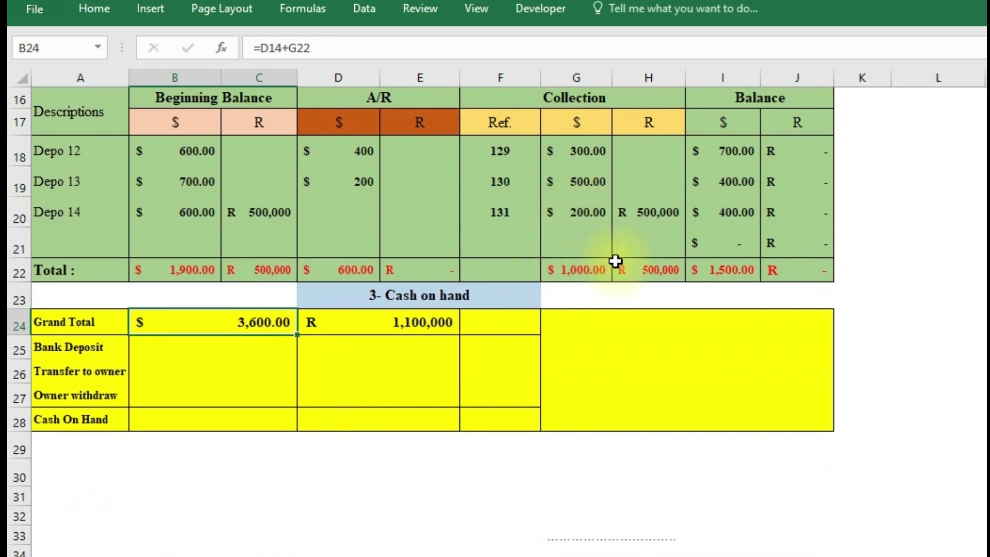
scroll(616, 261, "down", 1)
left_click(419, 240)
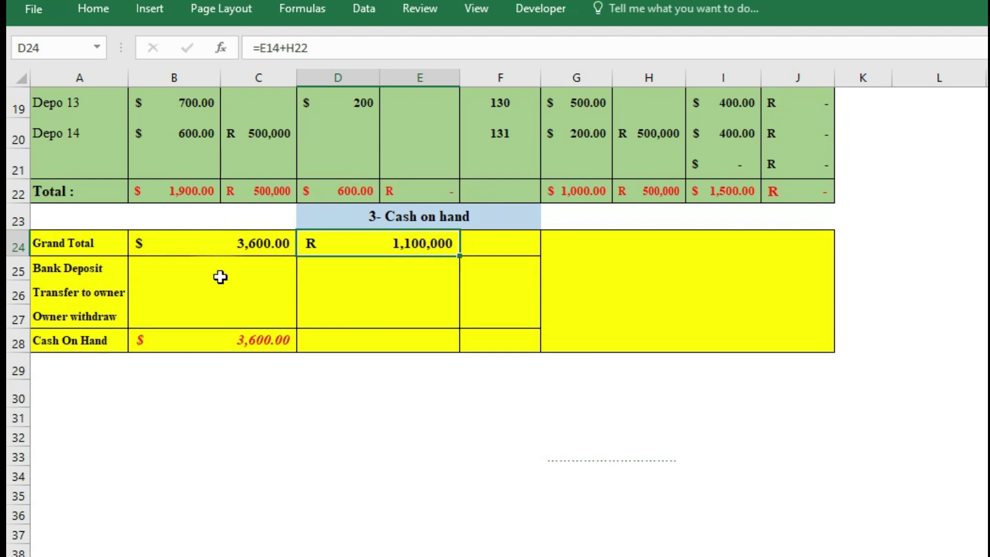
Step: Enter a $2,000.00 Bank Deposit in B25, leaving Cash On Hand at $1,600.00
left_click(216, 266)
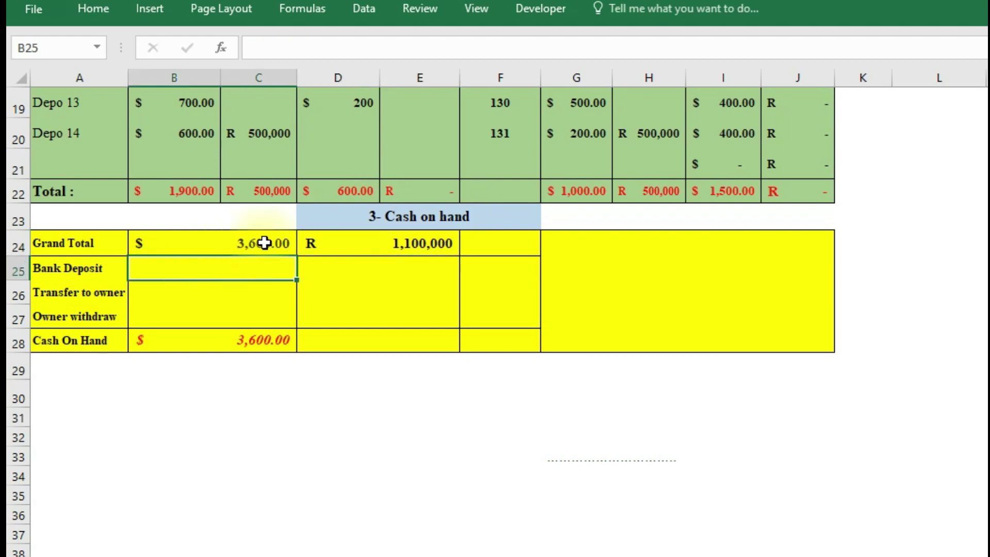
left_click(92, 268)
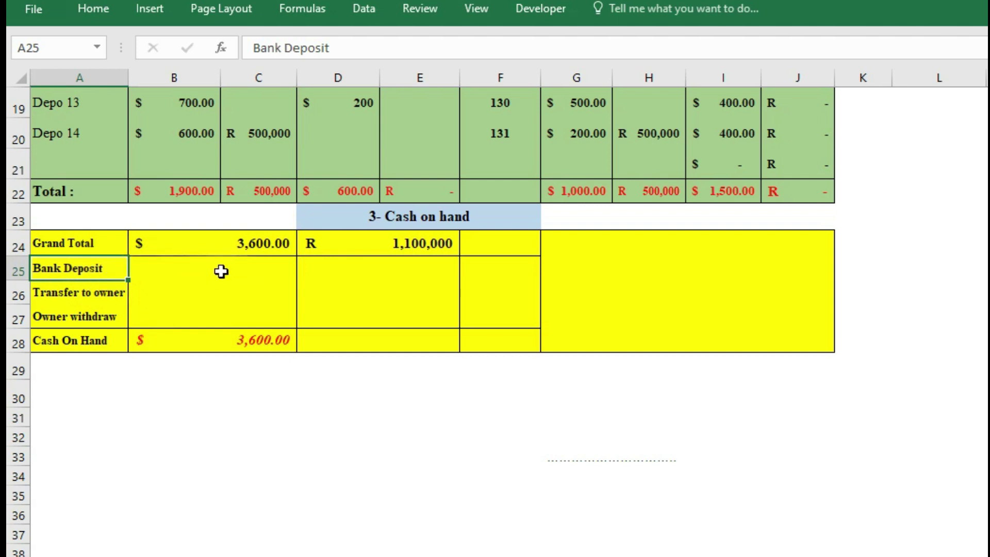
left_click(256, 247)
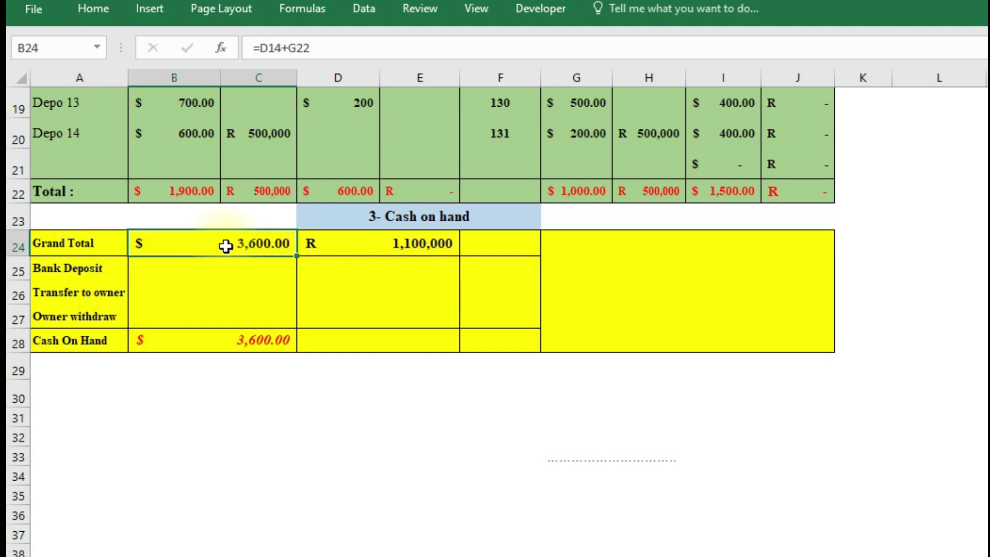
left_click(166, 273)
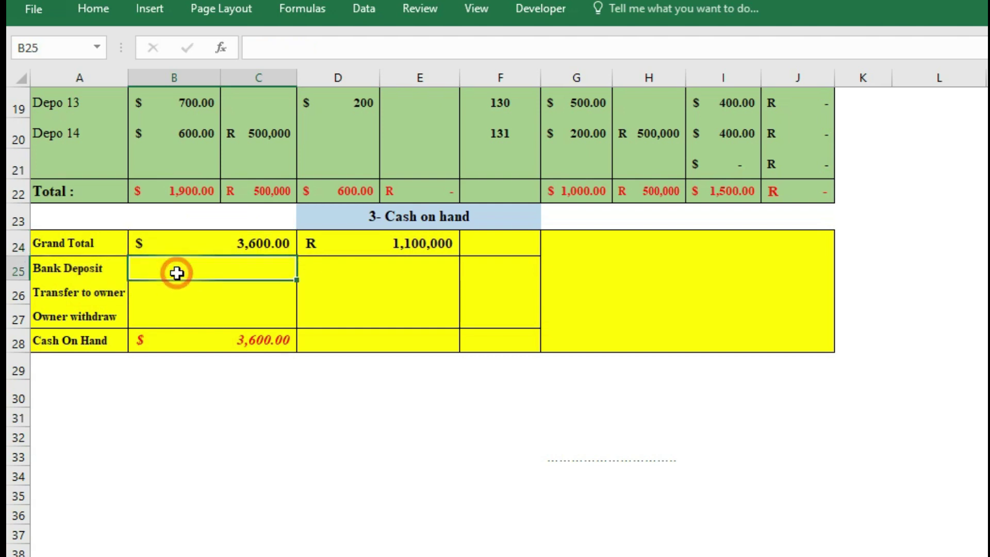
type("2,000")
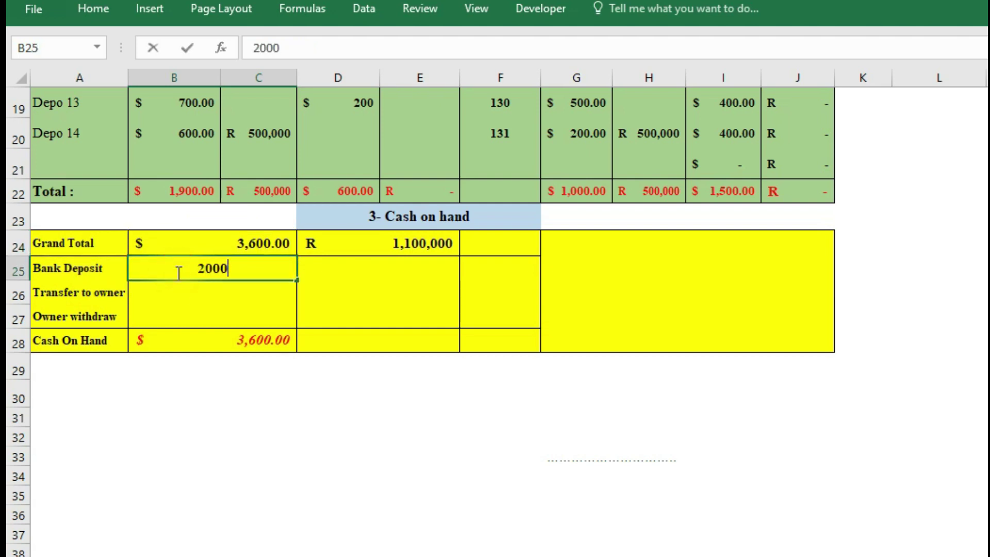
left_click(199, 285)
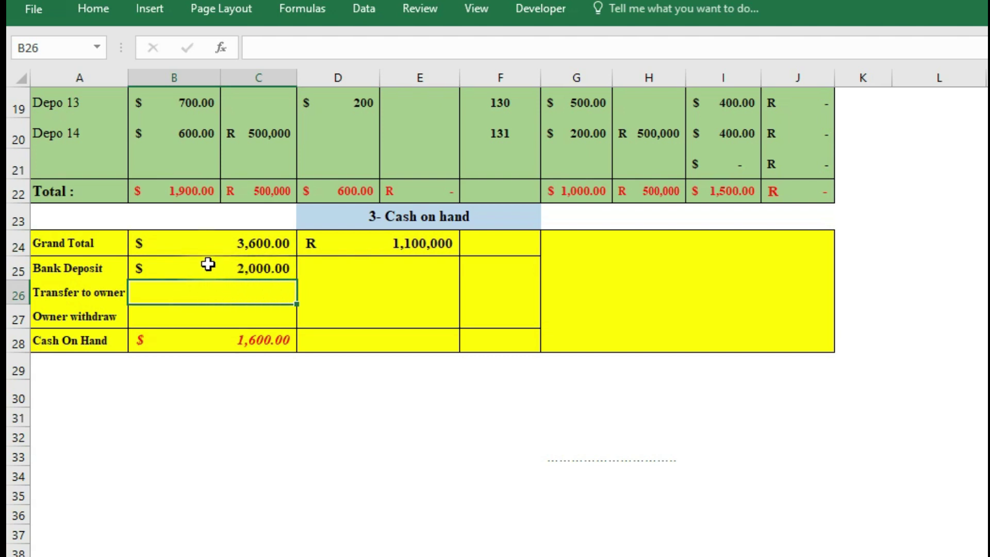
Step: Enter $500.00 as Transfer to owner in B26, dropping Cash On Hand to $1,100.00
left_click(47, 299)
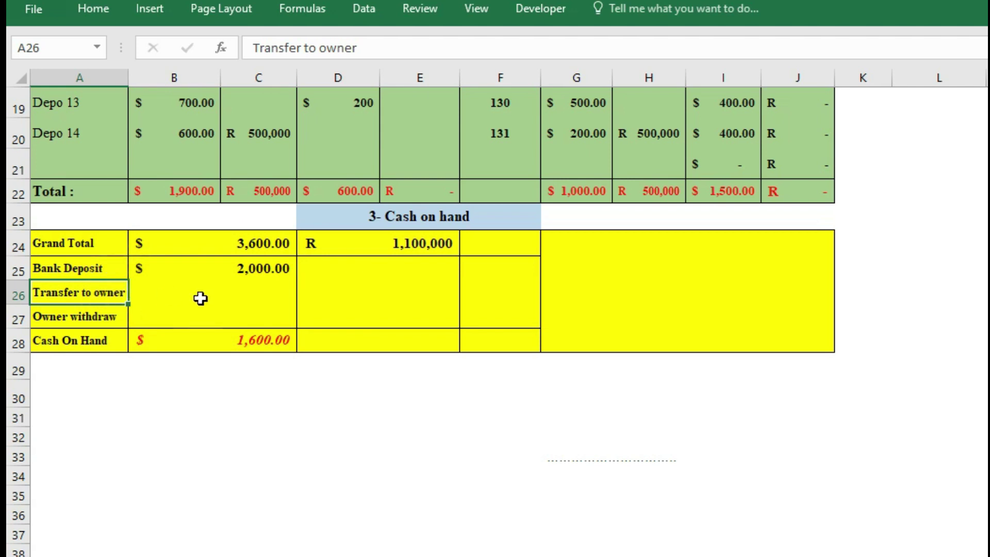
left_click(214, 294)
type("500")
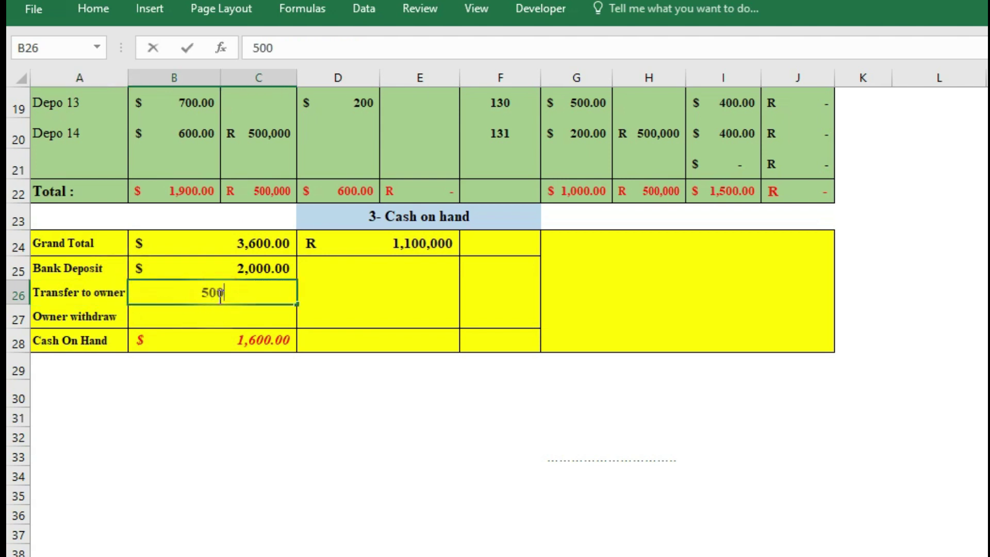
left_click(274, 367)
left_click(274, 295)
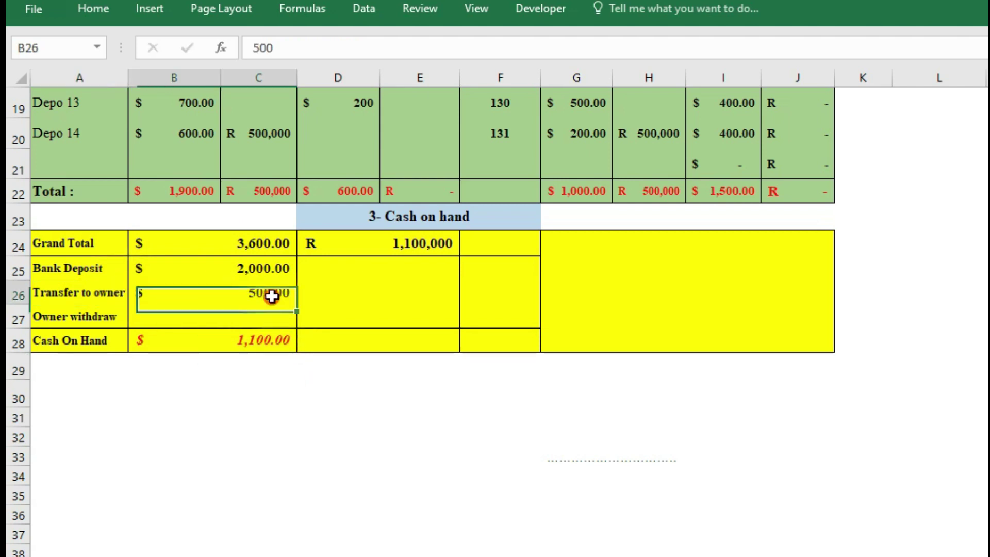
left_click(256, 244)
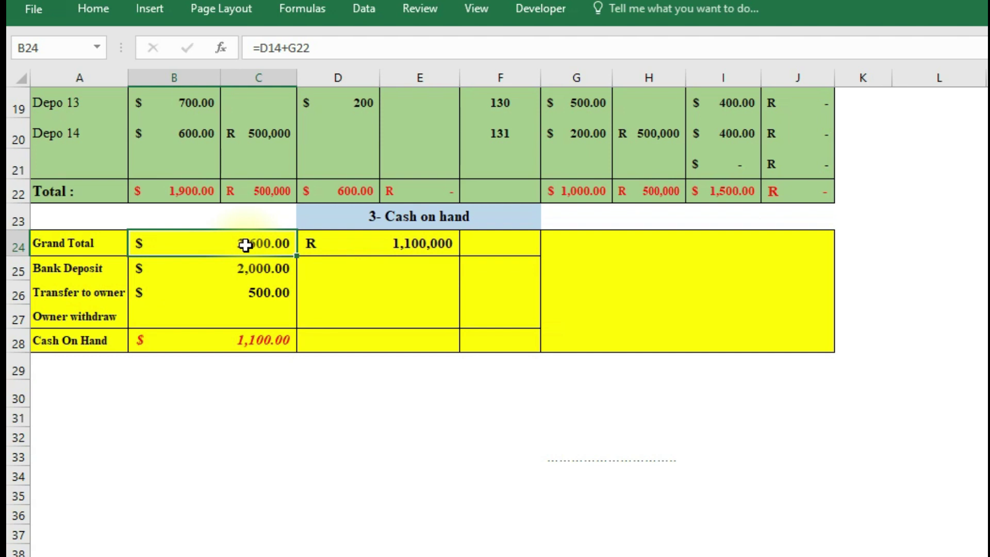
left_click(67, 321)
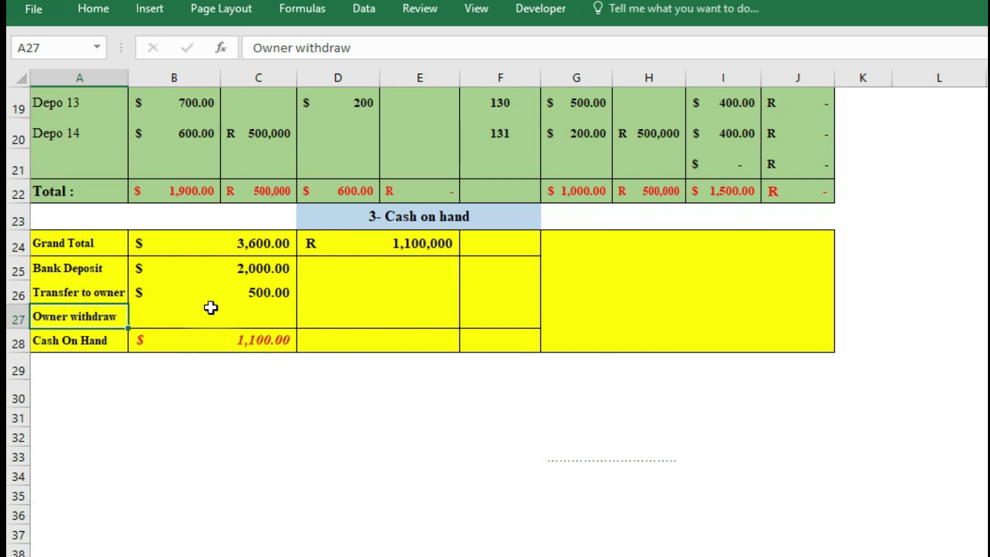
left_click(155, 316)
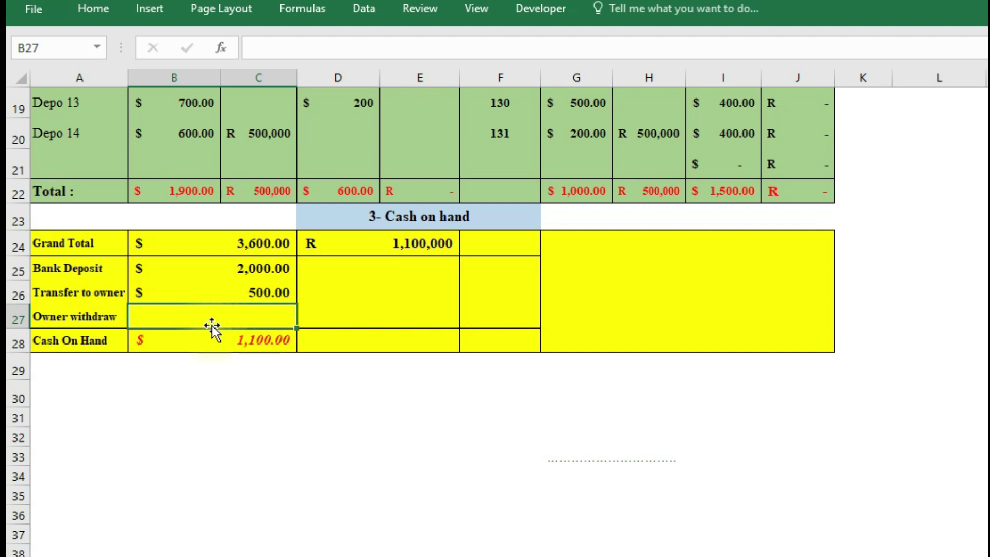
left_click(57, 318)
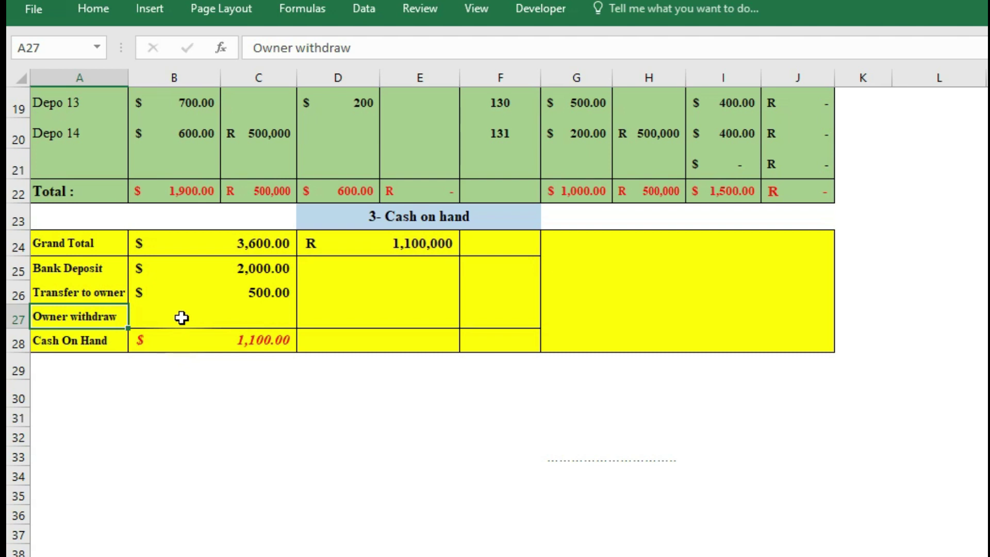
left_click(209, 318)
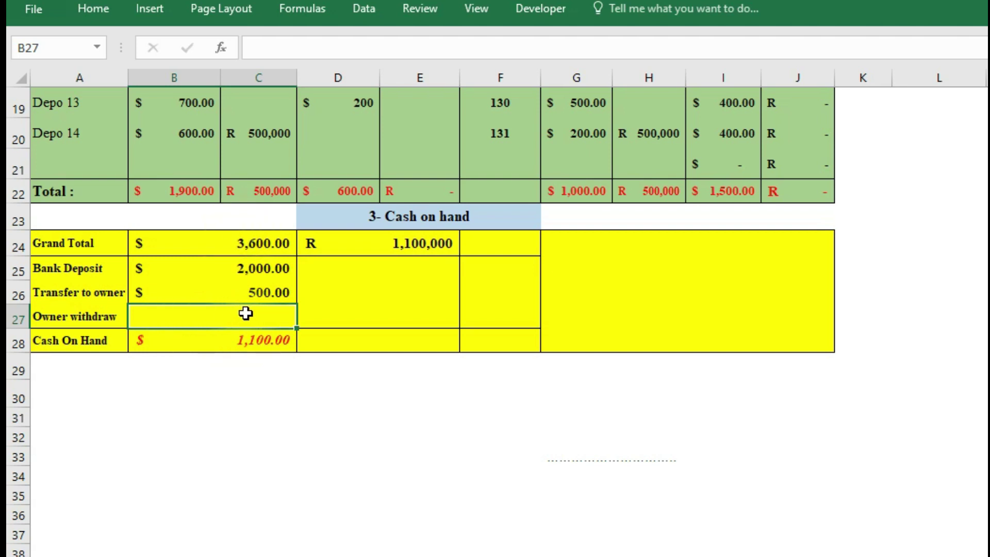
left_click(88, 316)
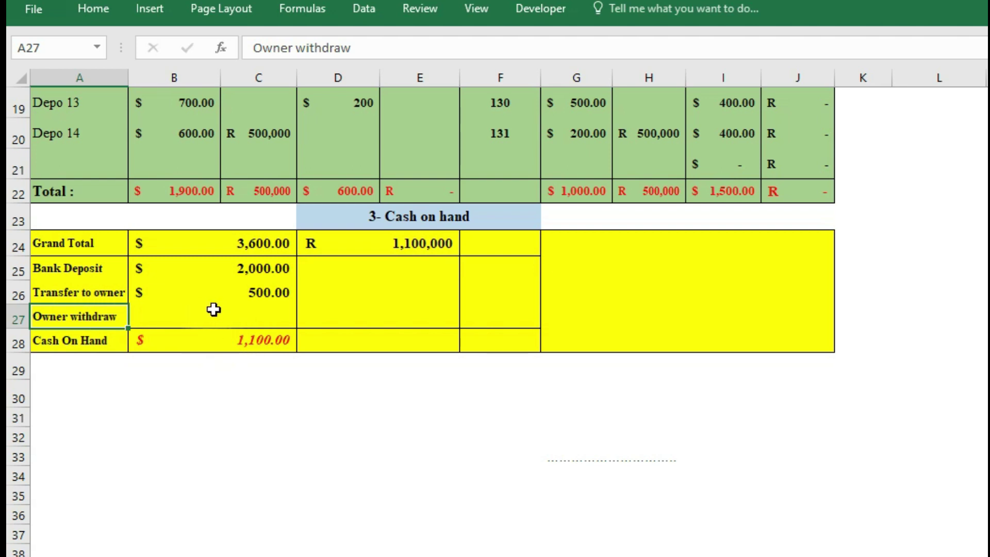
left_click(248, 244)
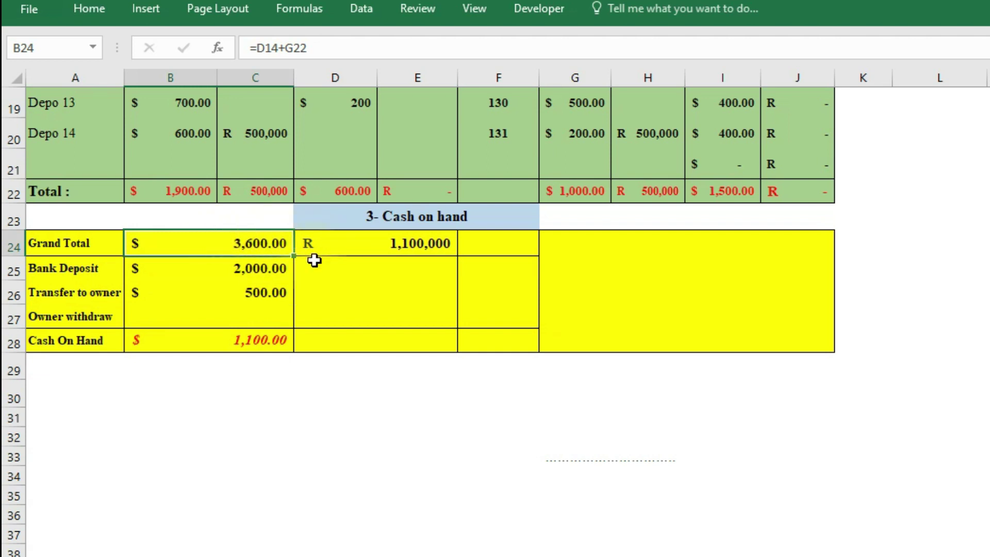
left_click(265, 265)
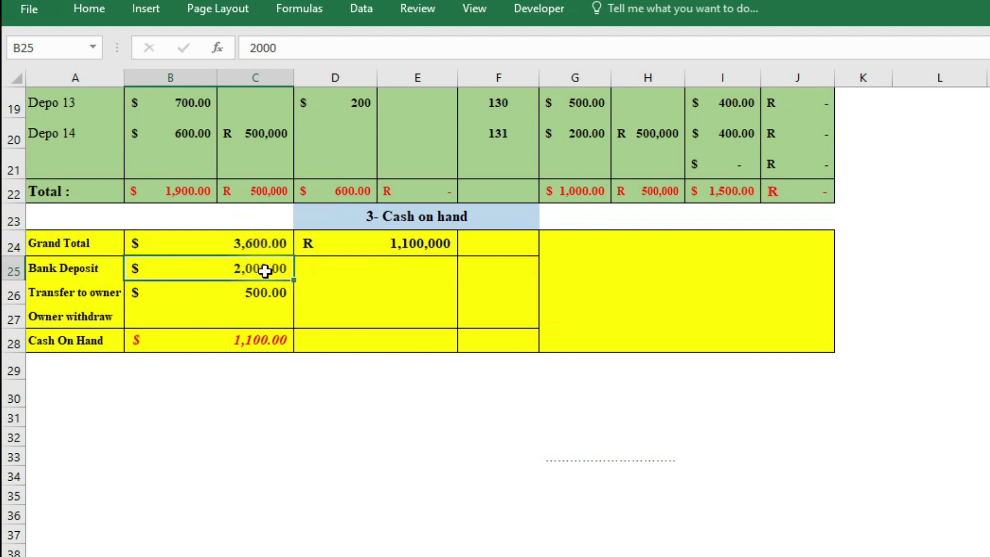
left_click(268, 298)
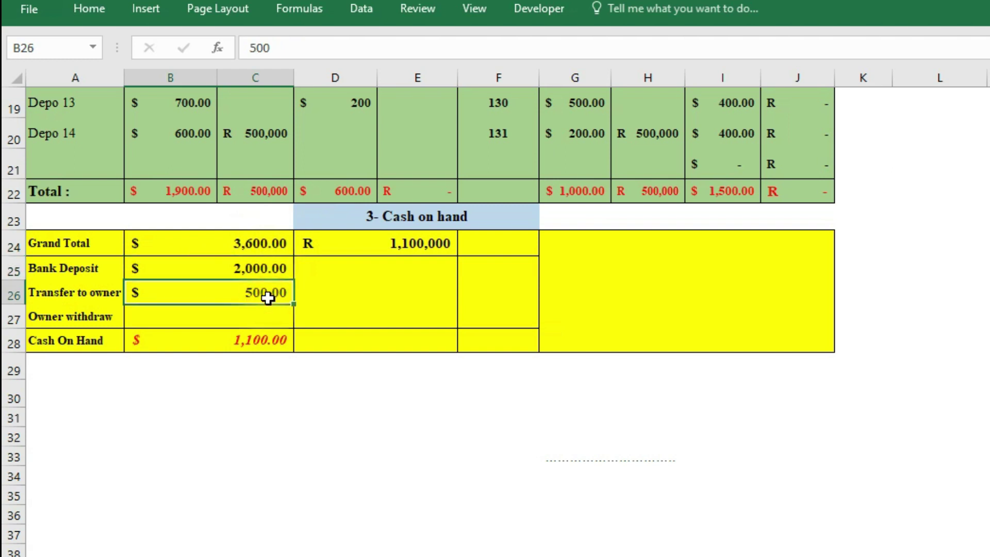
left_click_drag(259, 271, 258, 284)
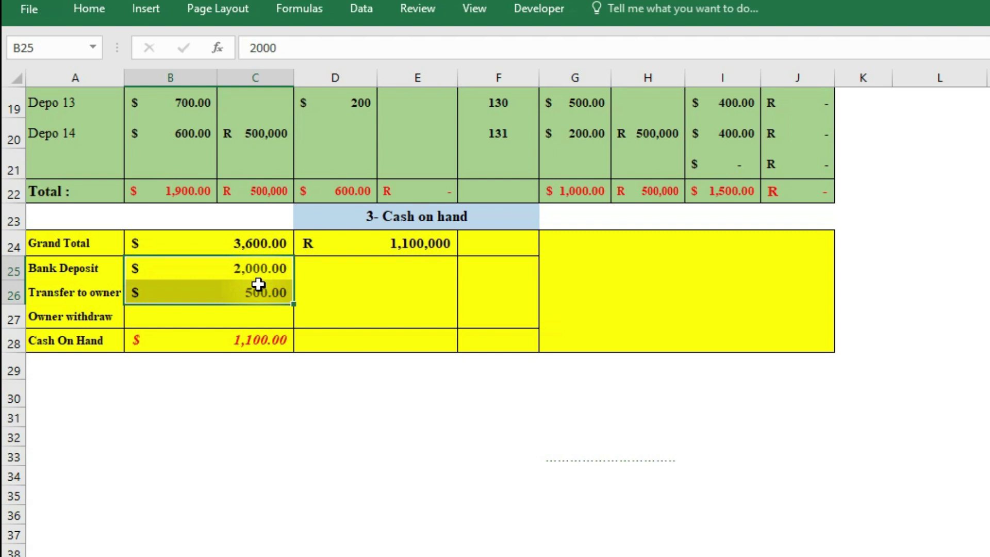
left_click(261, 343)
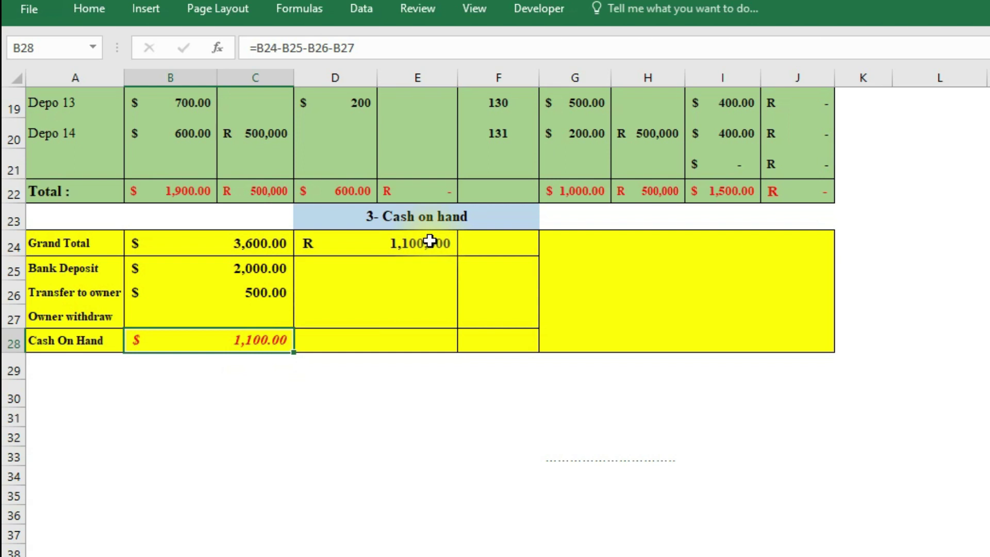
left_click(382, 268)
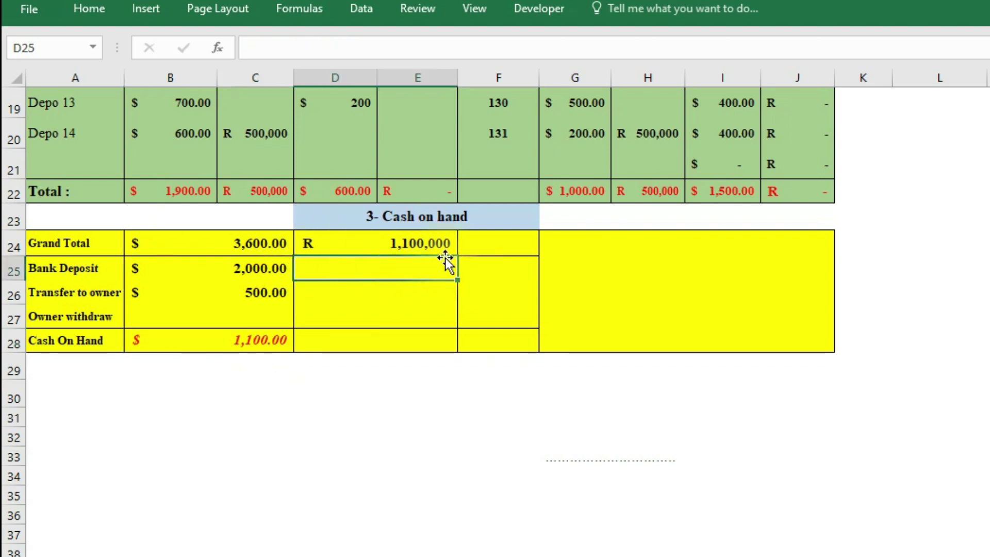
Step: Enter R 1,100,000 as the rand Bank Deposit in D25, matching the rand Grand Total
left_click(381, 346)
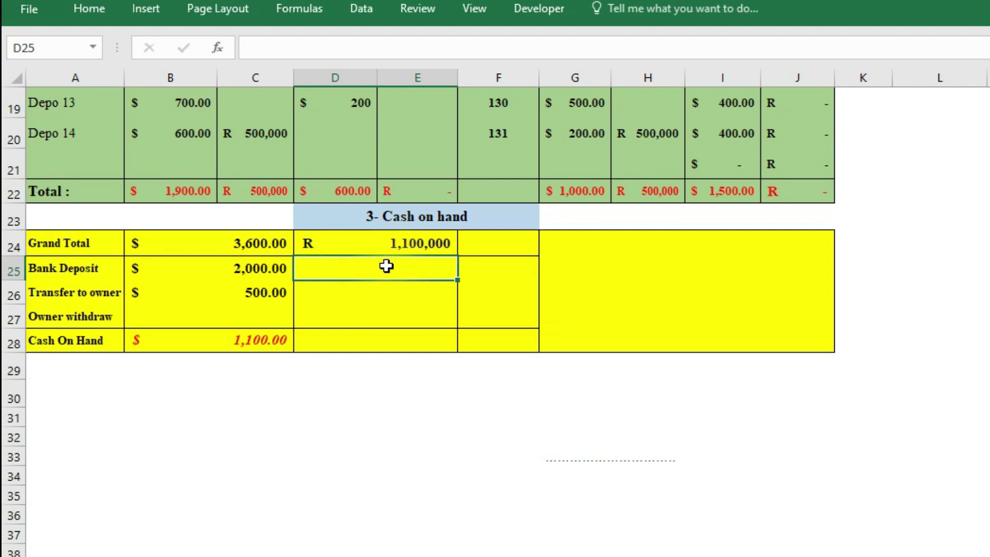
type("100000")
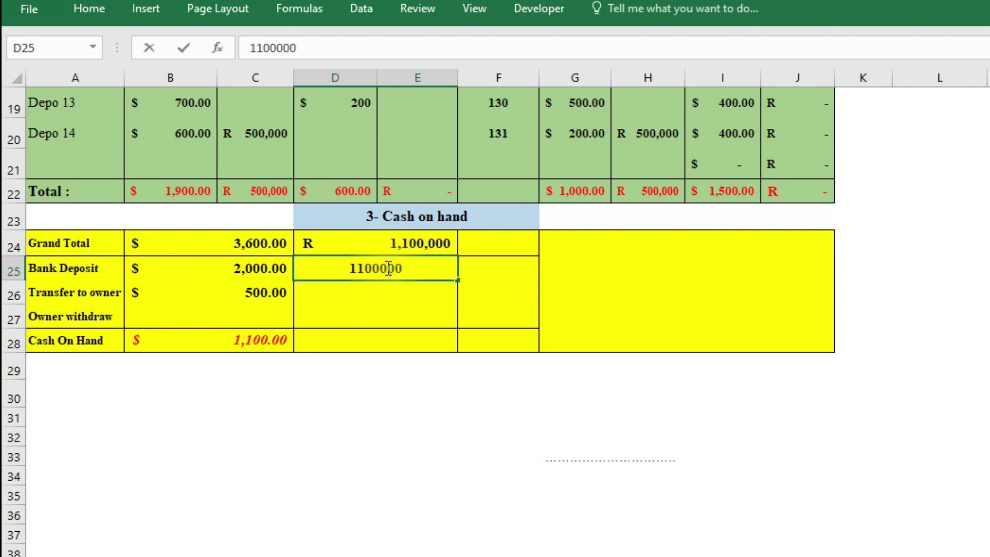
key("Return")
left_click(417, 269)
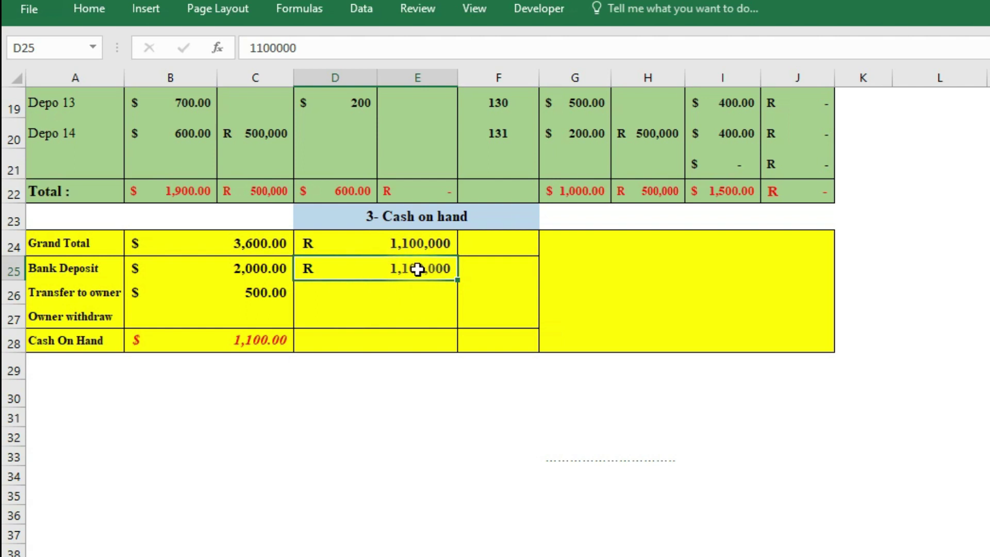
left_click(411, 337)
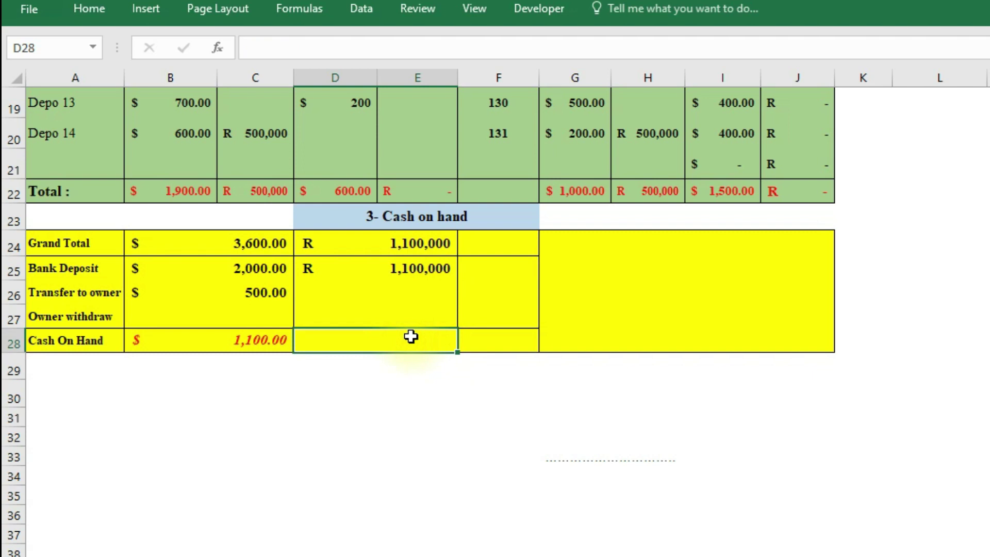
Step: Set rand Cash On Hand in D28 to =D24-D25-D26, which shows R - (zero)
type("=")
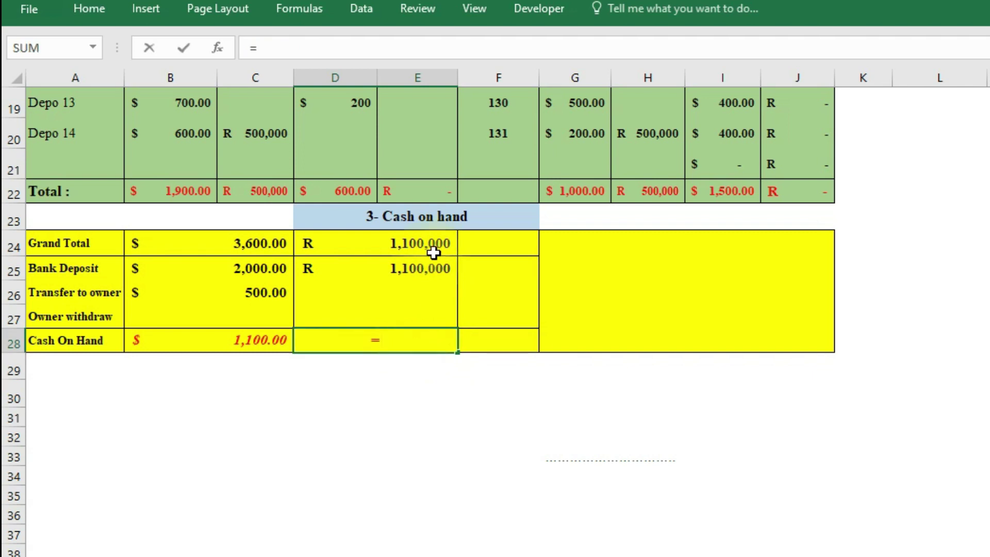
left_click(446, 245)
type("-")
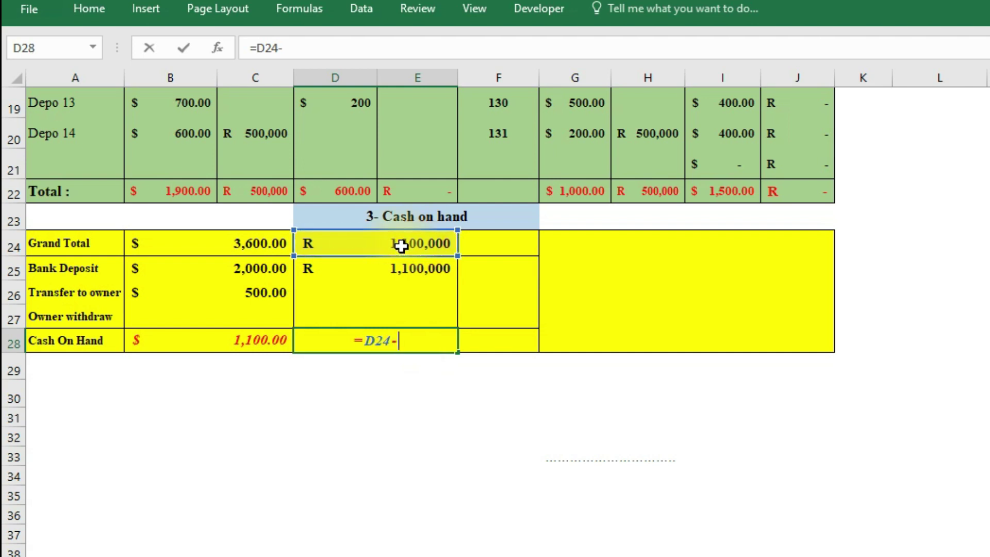
left_click(402, 268)
type("-")
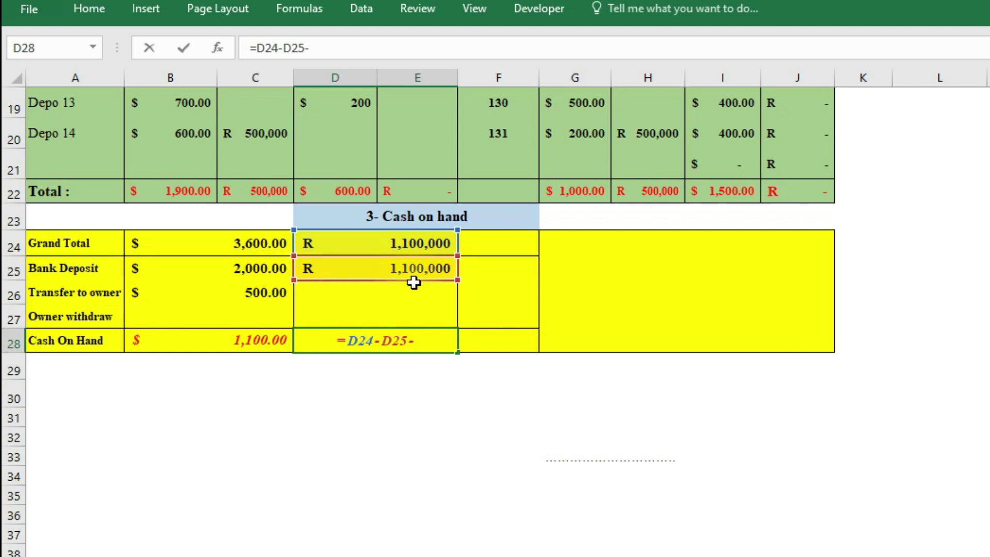
left_click(384, 292)
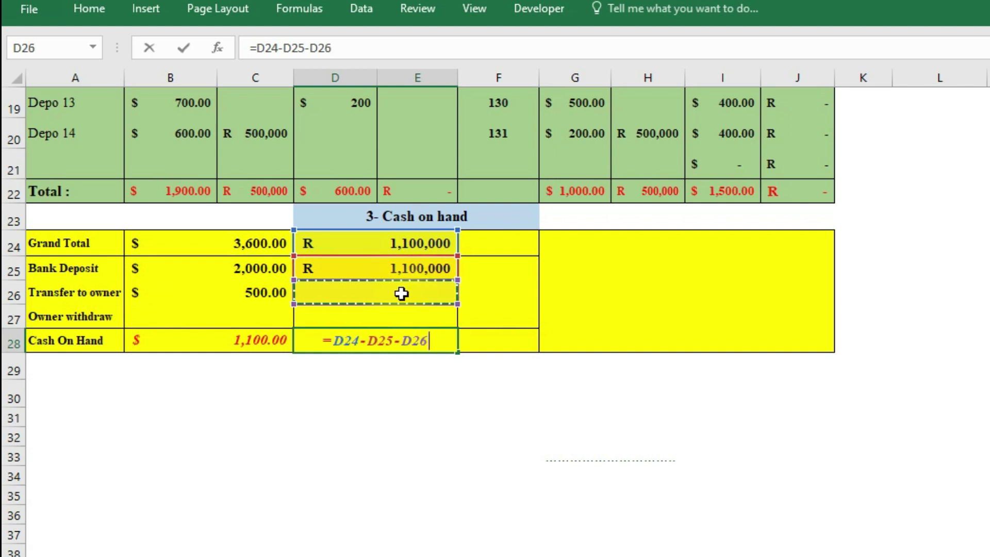
key("Return")
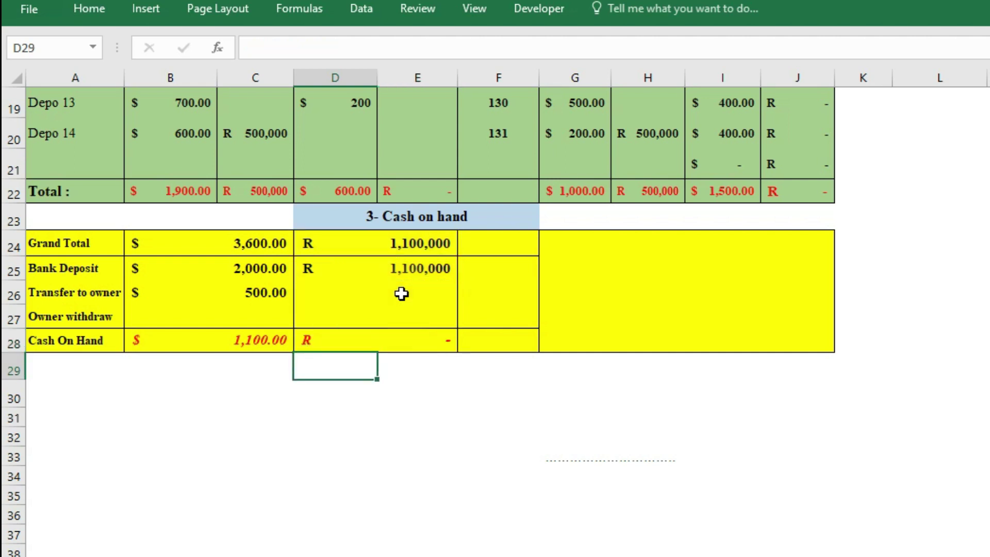
left_click(397, 340)
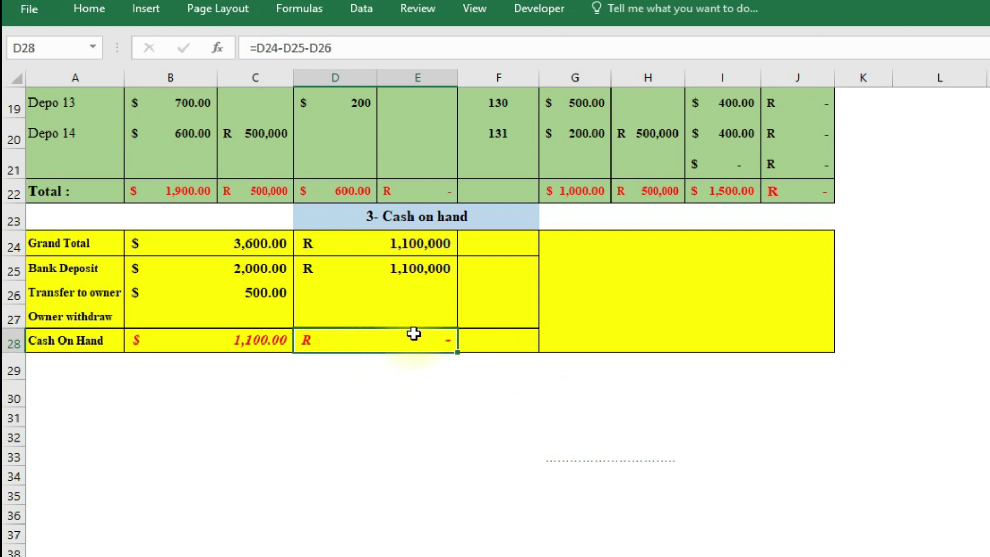
left_click(406, 270)
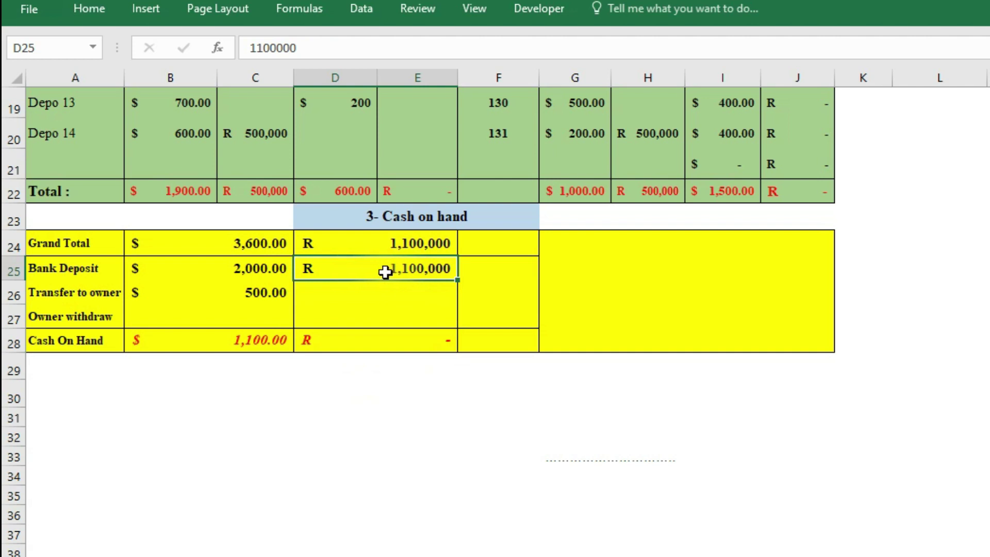
left_click(257, 341)
left_click(243, 244)
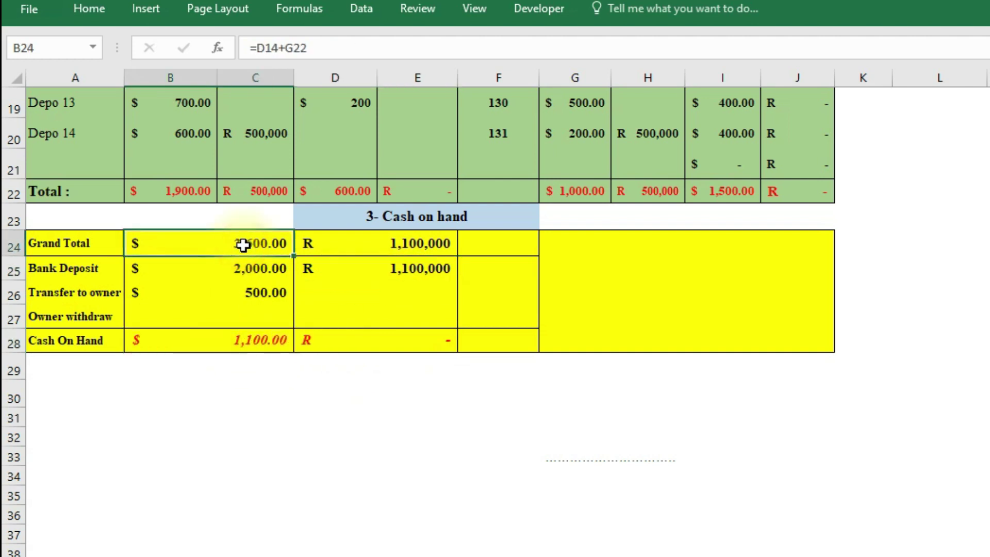
left_click(265, 269)
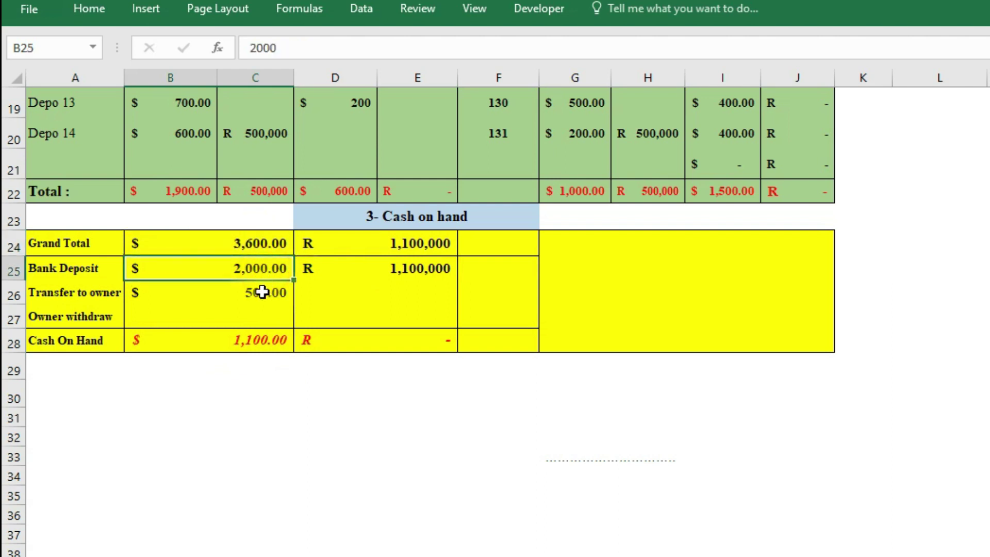
left_click(263, 292)
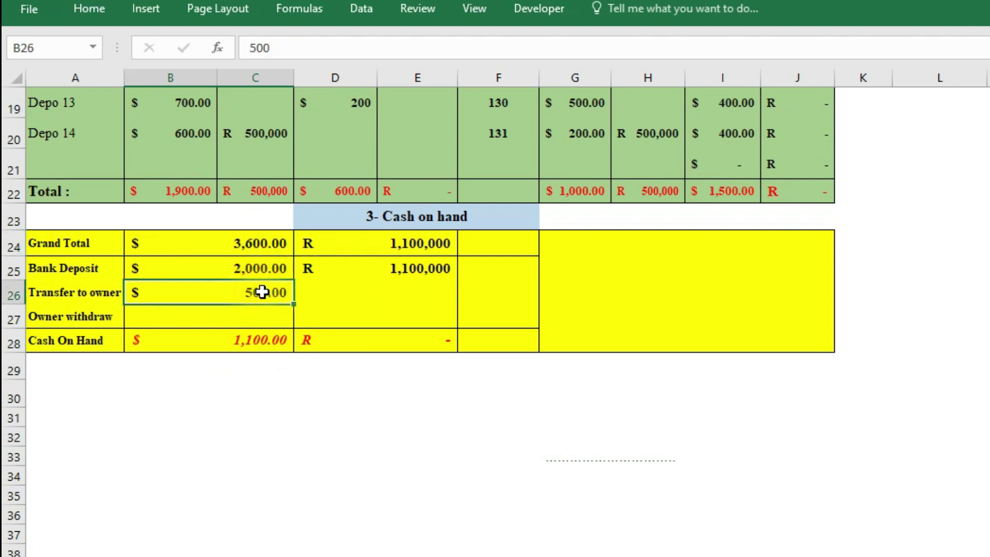
left_click(274, 344)
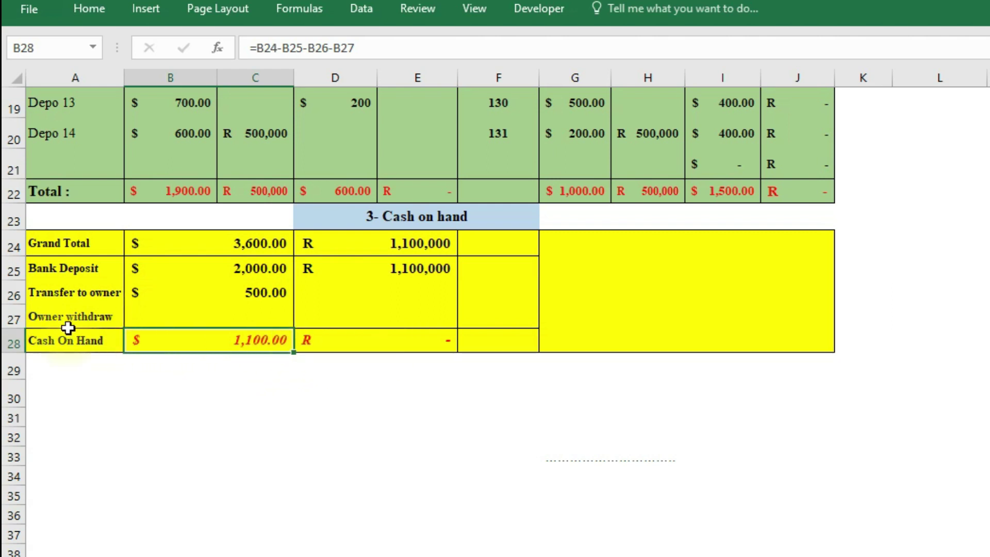
left_click(46, 316)
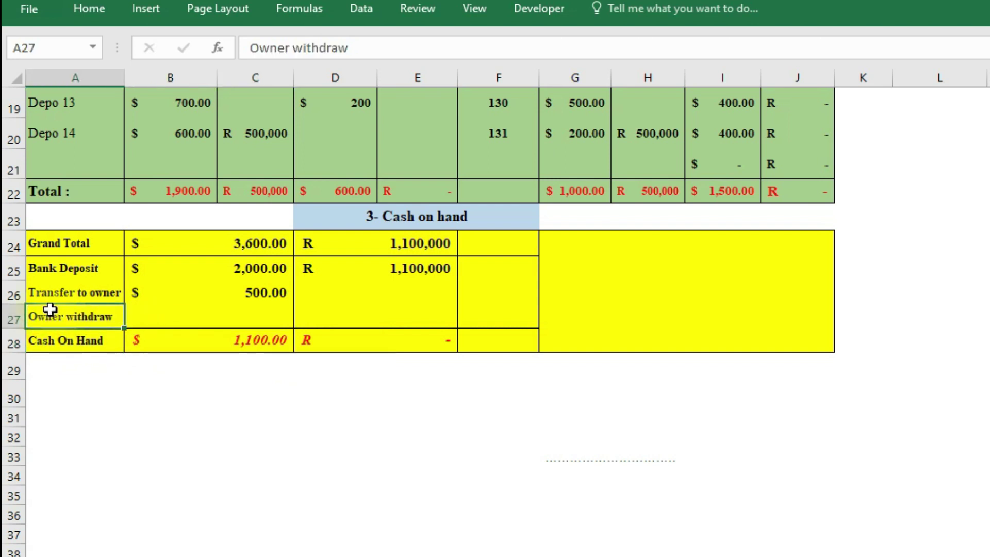
mouse_move(46, 316)
left_mouse_down()
mouse_move(279, 324)
mouse_move(107, 319)
left_mouse_up()
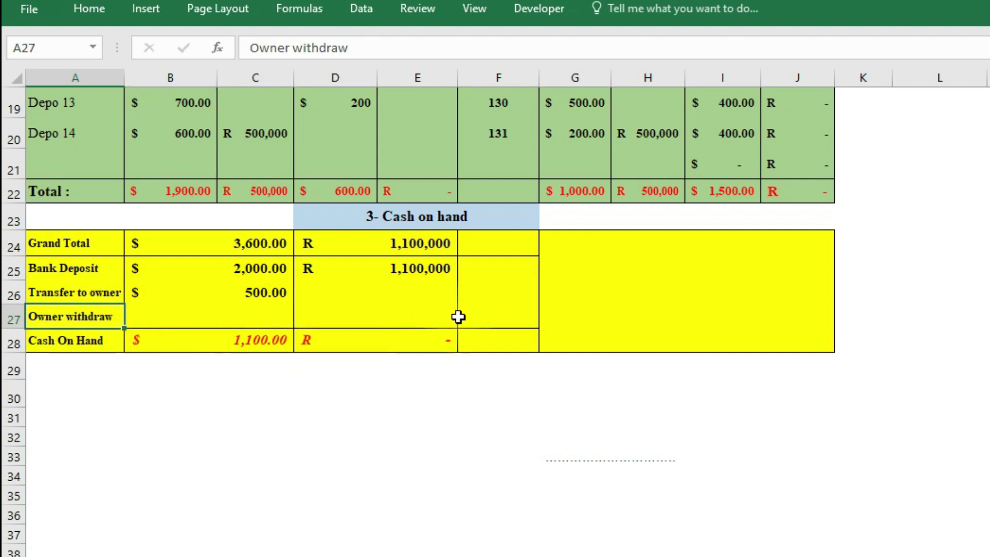
Step: Return to the top of the worksheet and select the merged title cell A1
scroll(458, 317, "up", 1)
scroll(440, 310, "down", 1)
scroll(437, 311, "up", 1)
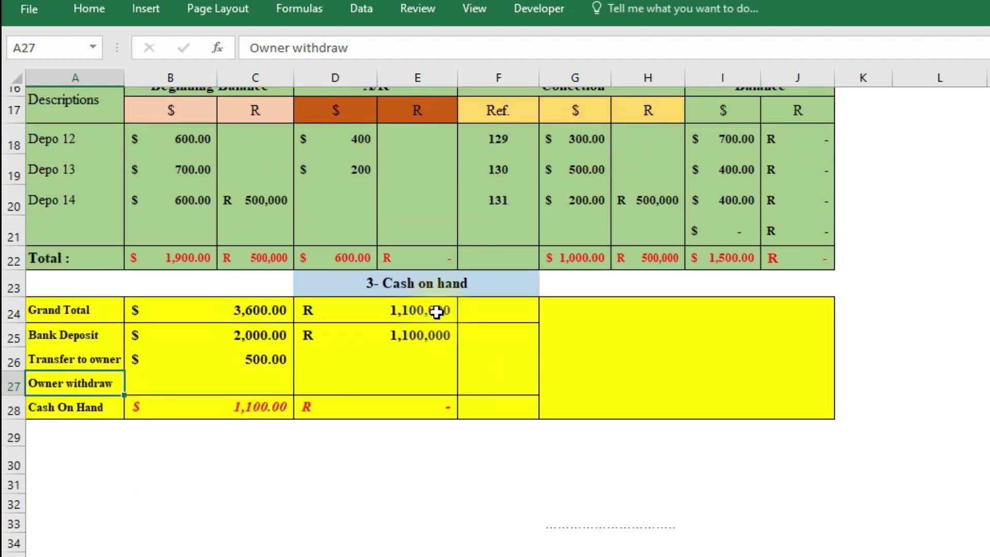
scroll(457, 333, "up", 2)
scroll(458, 333, "up", 1)
scroll(457, 332, "up", 2)
scroll(438, 331, "down", 2)
scroll(434, 331, "down", 2)
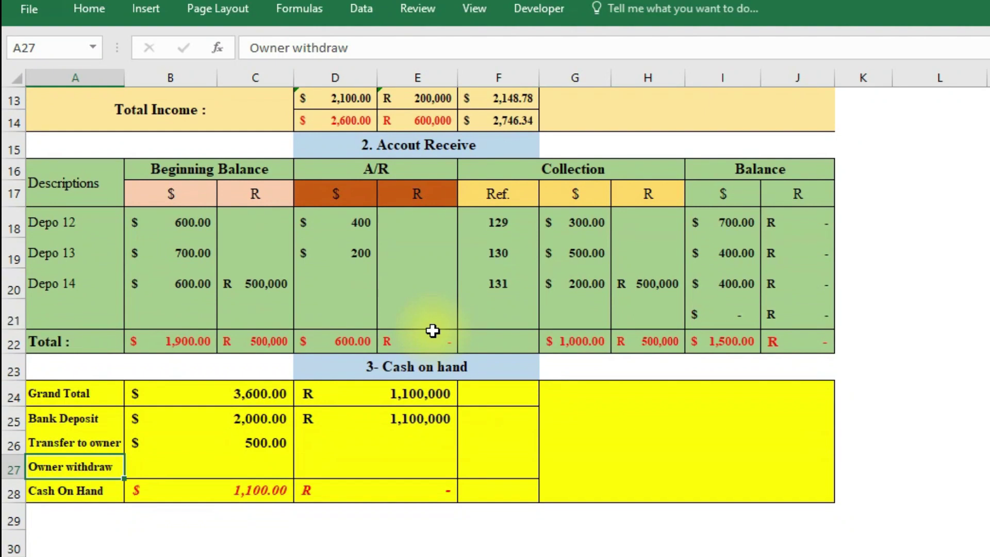
scroll(432, 331, "down", 2)
scroll(433, 330, "up", 1)
scroll(433, 331, "up", 2)
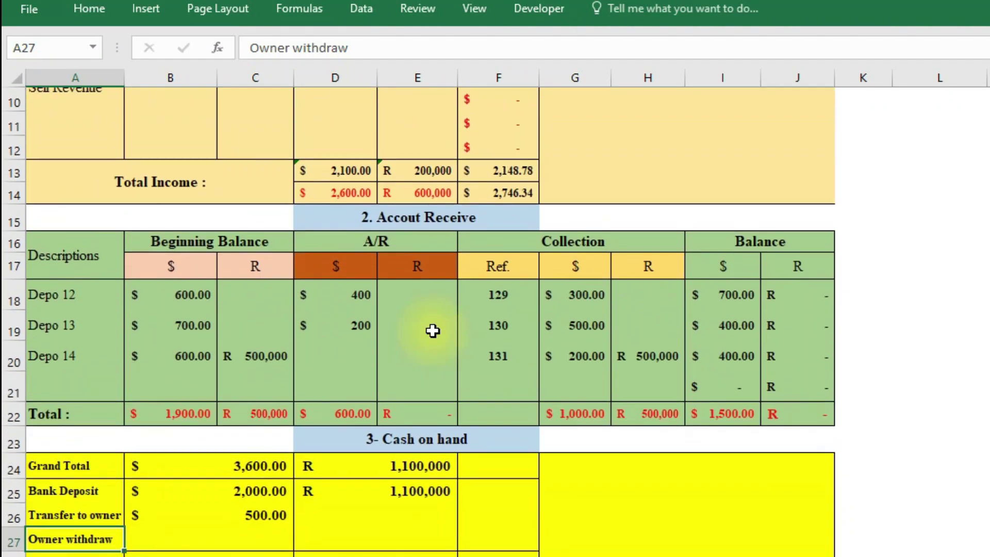
scroll(433, 331, "up", 2)
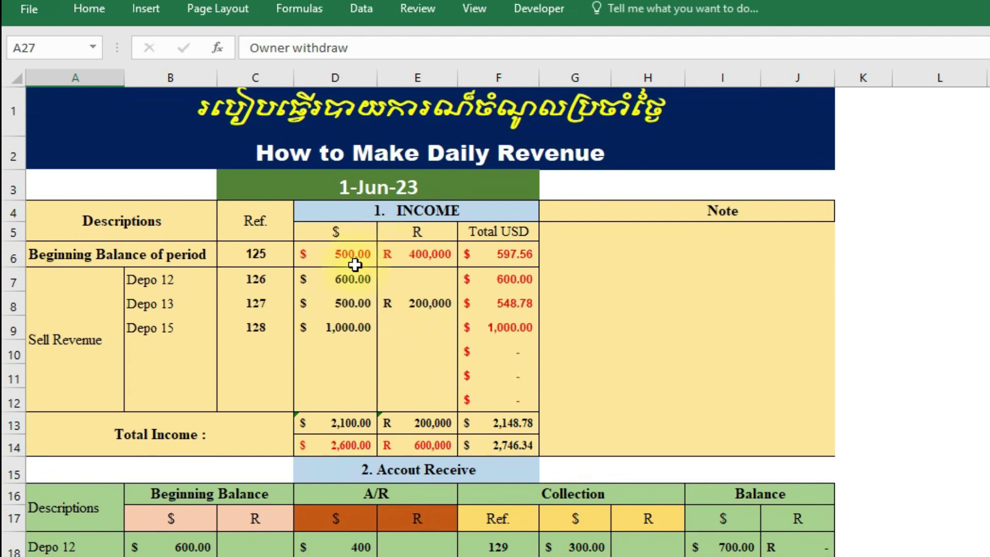
left_click(593, 116)
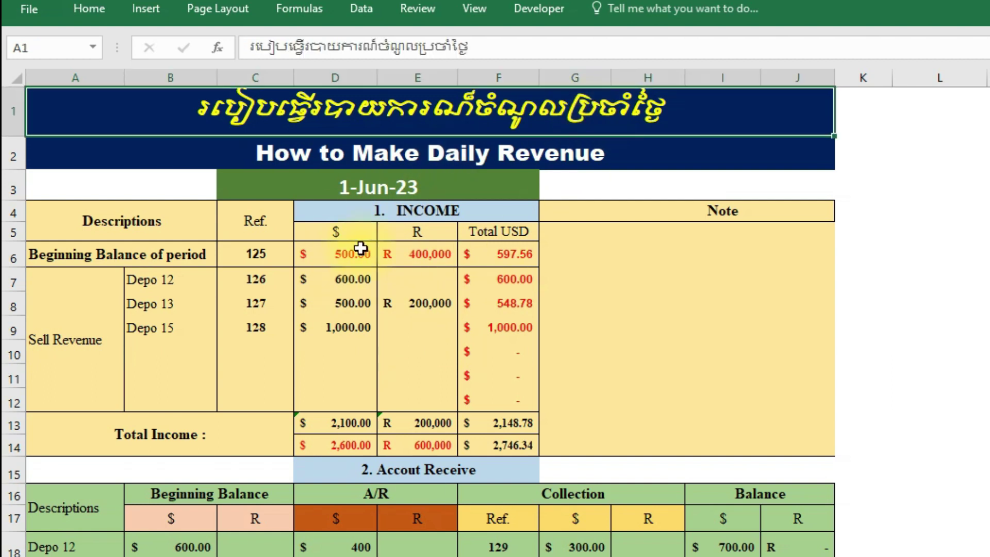